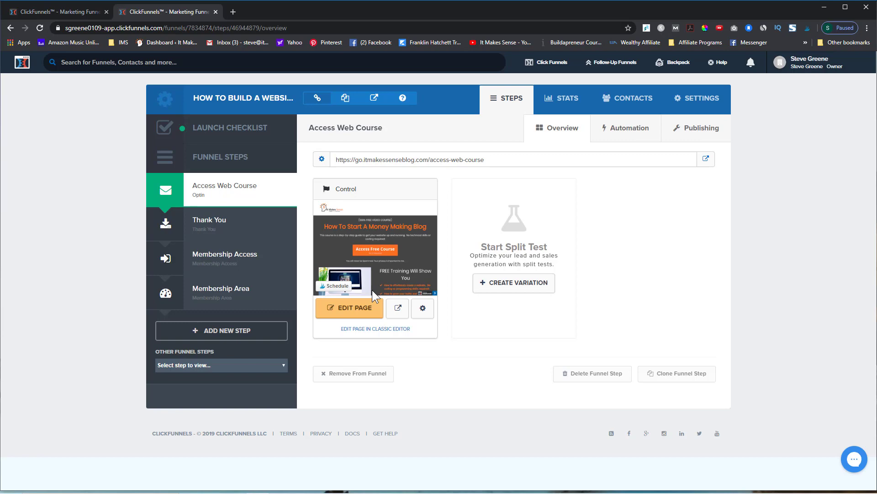
Step: Start a new custom funnel from the funnels list and name it "Email Marketing Made Easy"
click(78, 10)
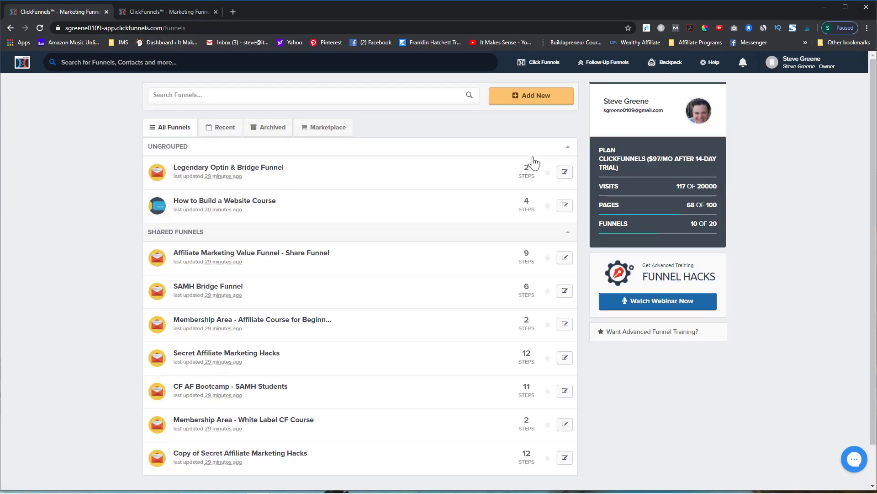
click(188, 12)
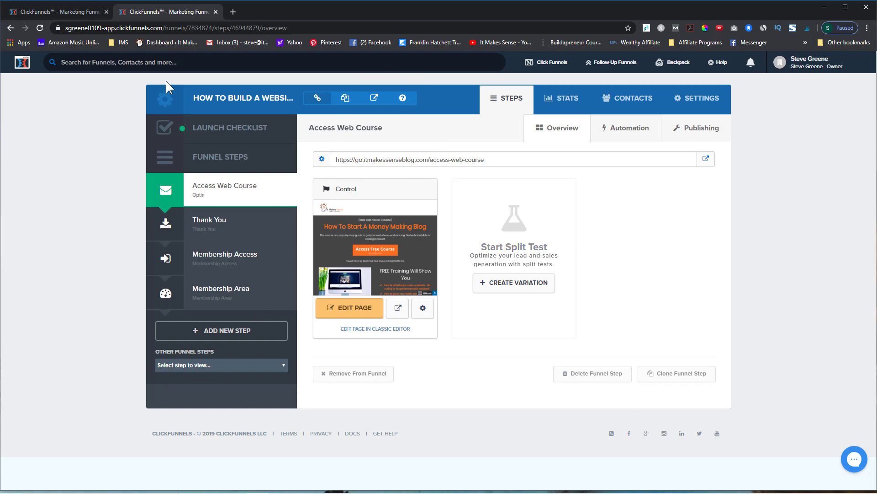
click(53, 13)
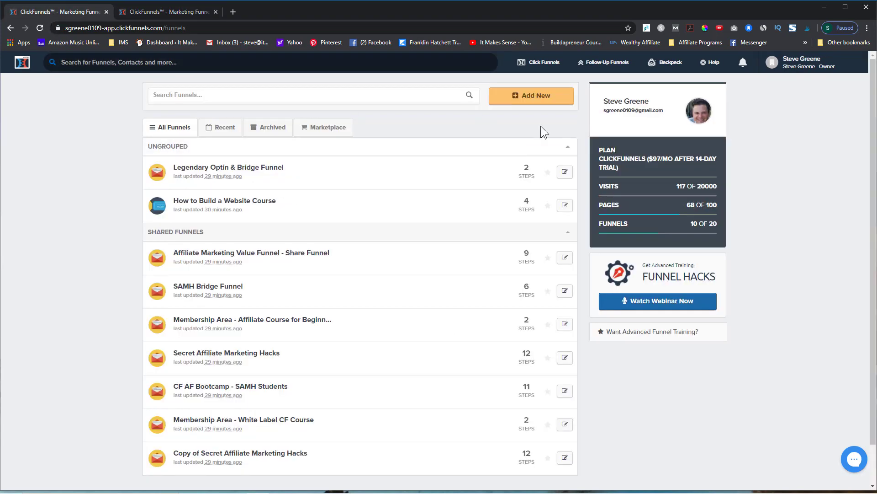
click(542, 106)
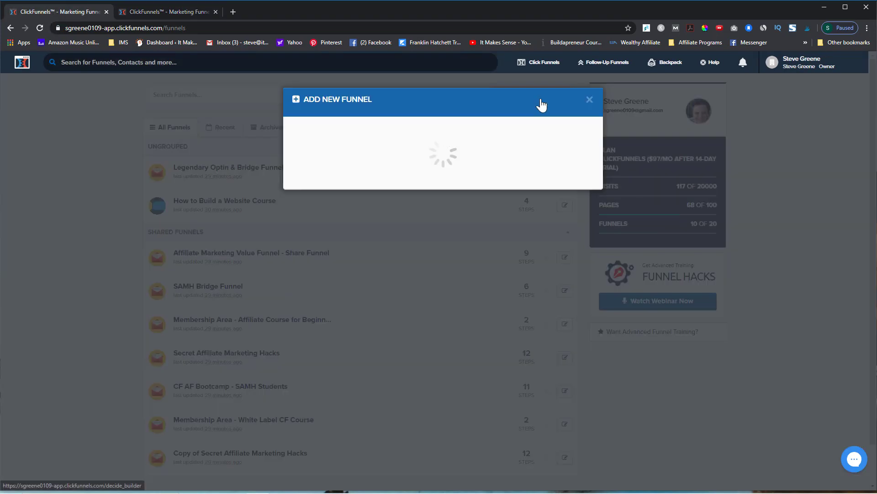
click(305, 276)
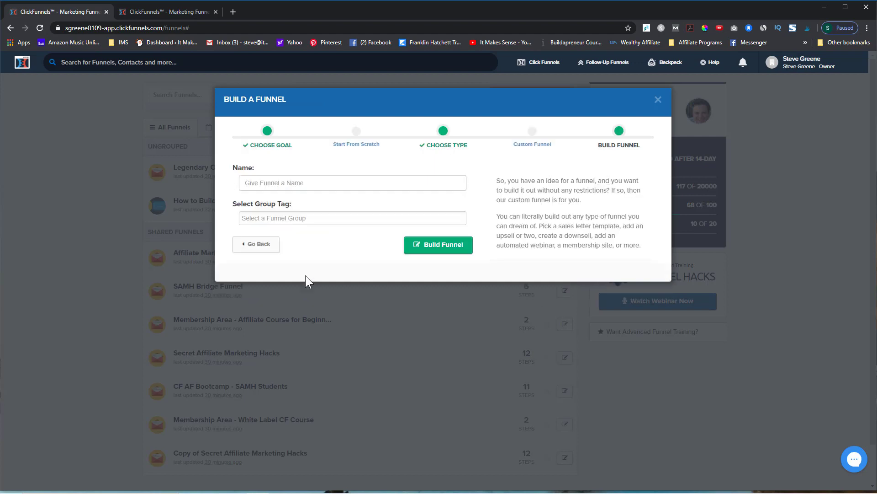
click(303, 184)
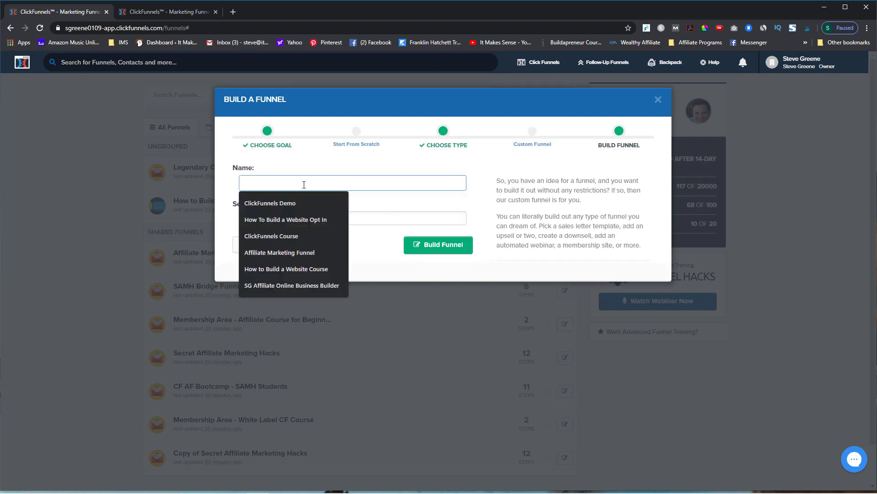
text(Email Marketing Made Easy)
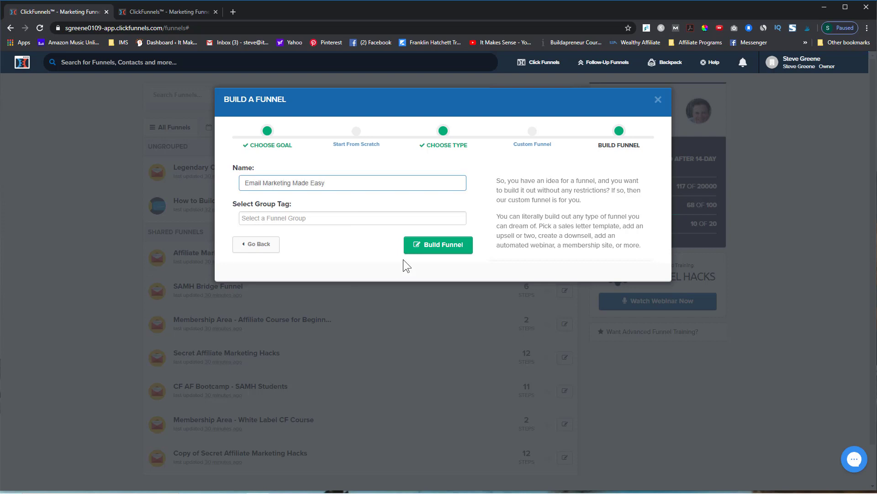
Step: Assign the new group tag "Membership Funnel" and build the funnel
click(308, 216)
text(Memberhsi)
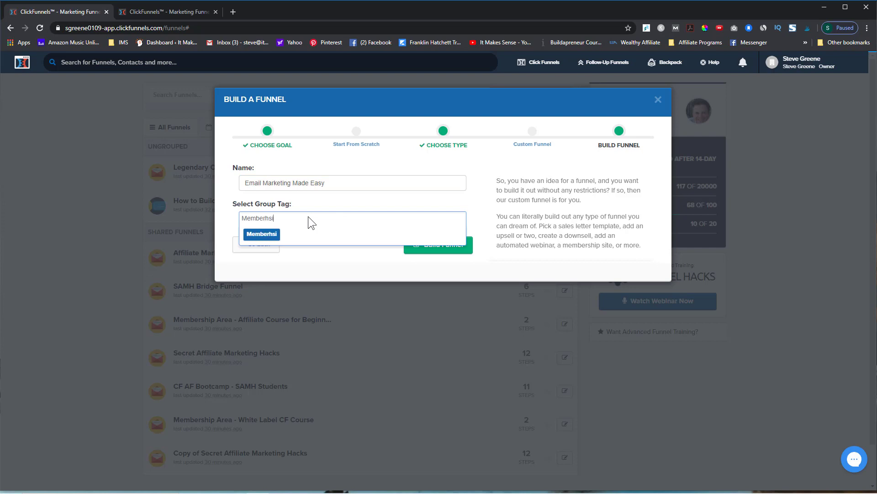
text(p Funnel)
click(270, 235)
click(422, 246)
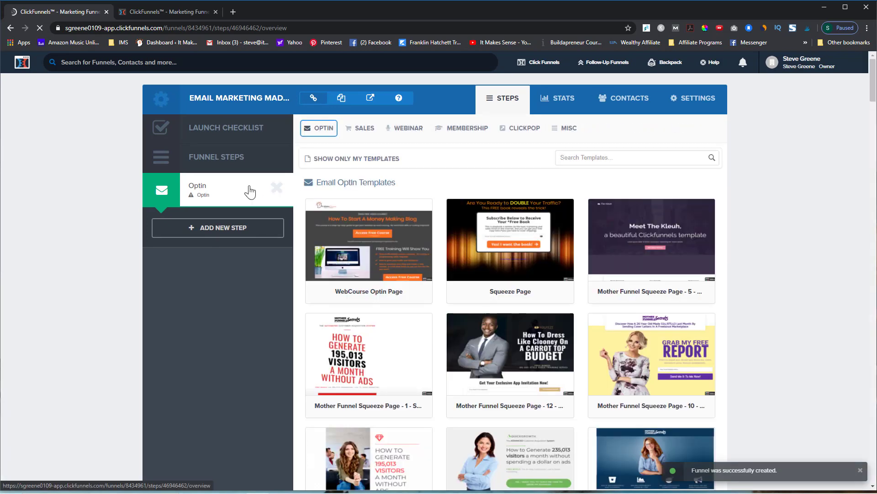
Step: Apply the "Optin Blank Start" template to the new funnel's Optin step
click(163, 14)
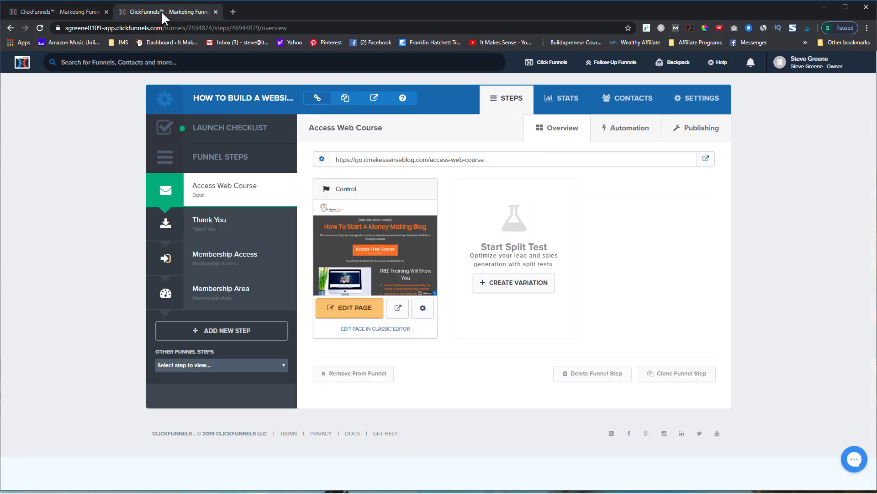
click(49, 13)
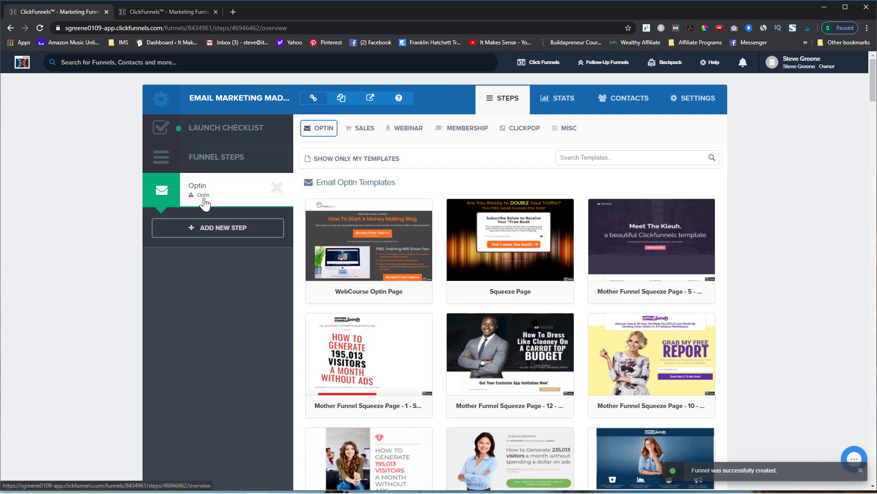
mouse_move(366, 264)
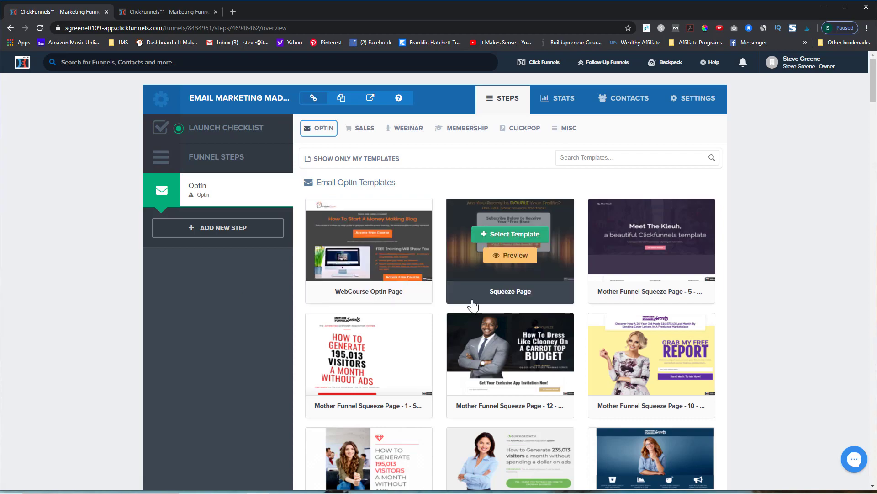
scroll(475, 303, down, 5)
scroll(478, 303, down, 20)
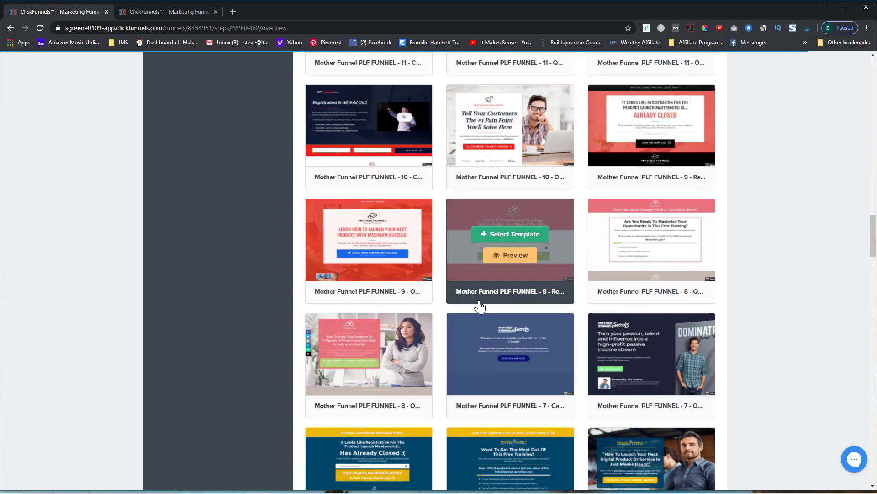
scroll(484, 302, down, 20)
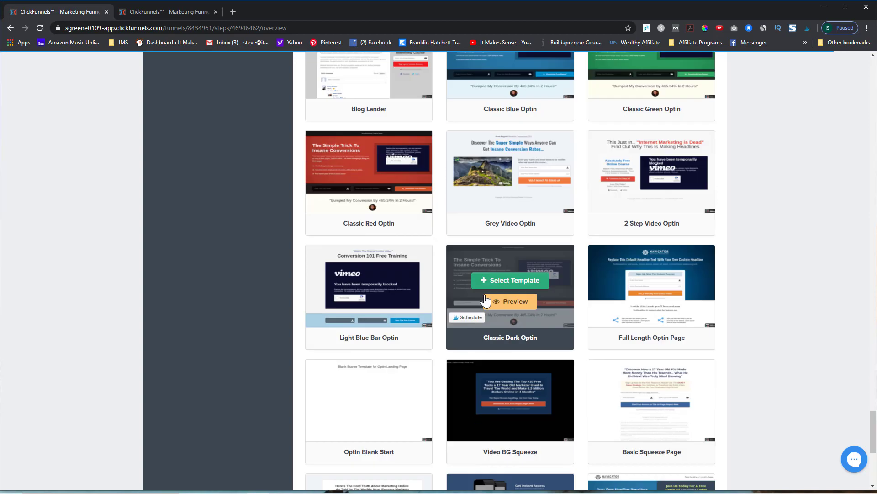
scroll(484, 297, up, 4)
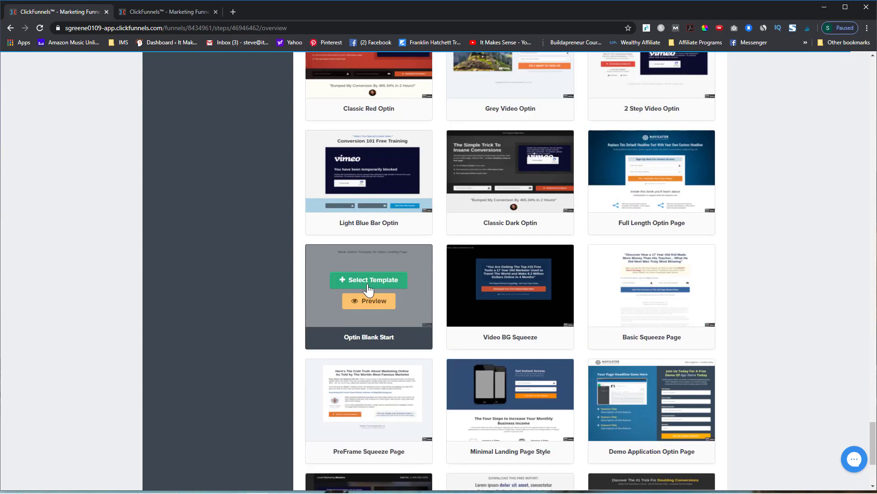
click(374, 280)
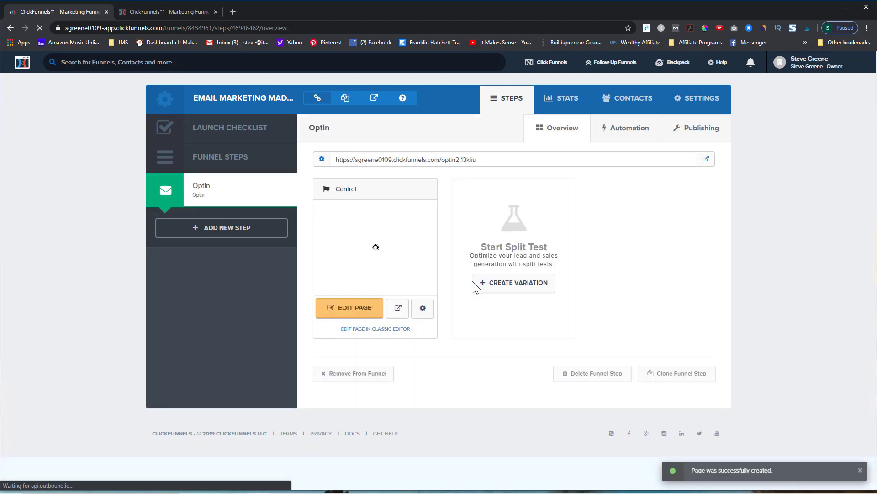
Step: Open the new optin page in the editor and delete its "Blank Starter Template for Optin Landing Page" row
click(359, 319)
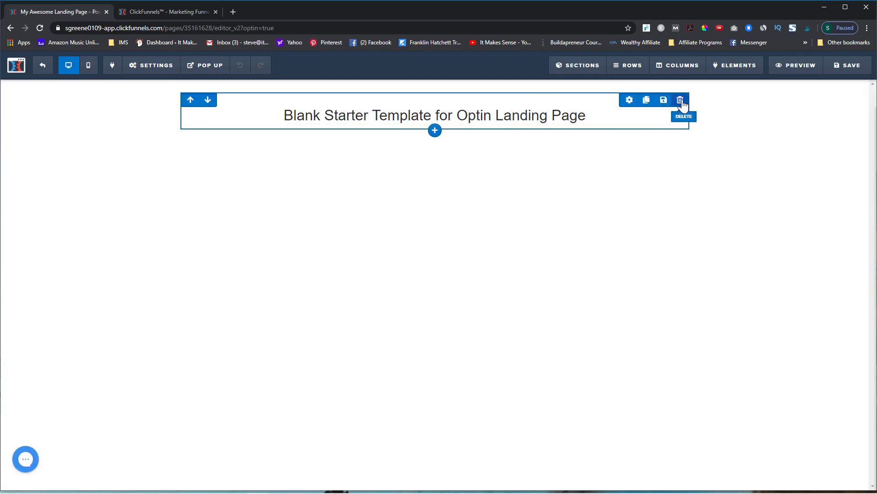
click(681, 101)
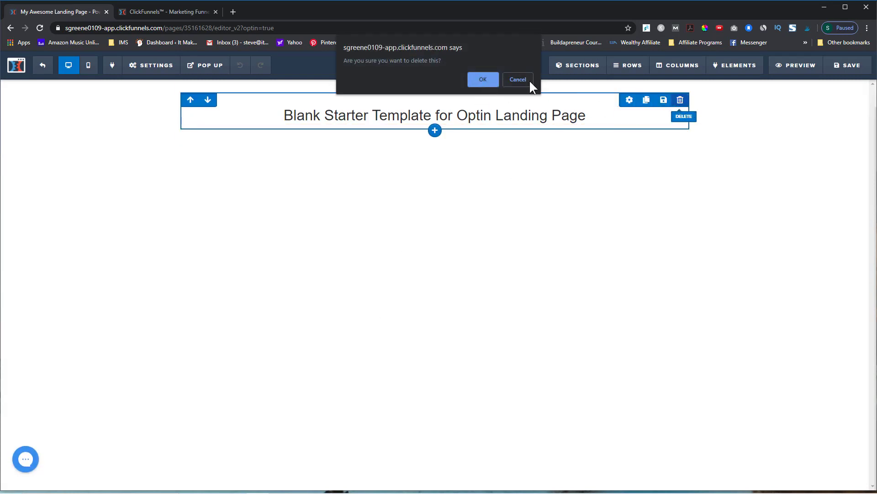
click(483, 79)
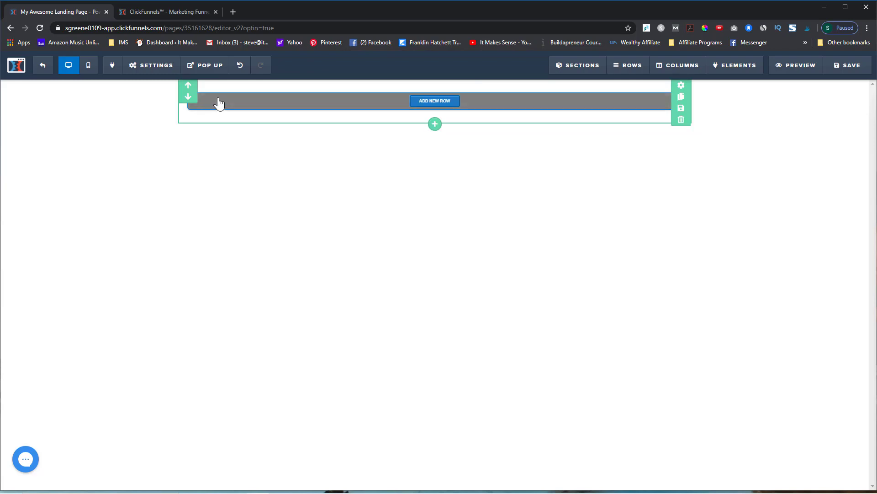
Step: Open the existing Access Web Course page in the editor and examine its list of sections as a reference
click(168, 9)
click(349, 307)
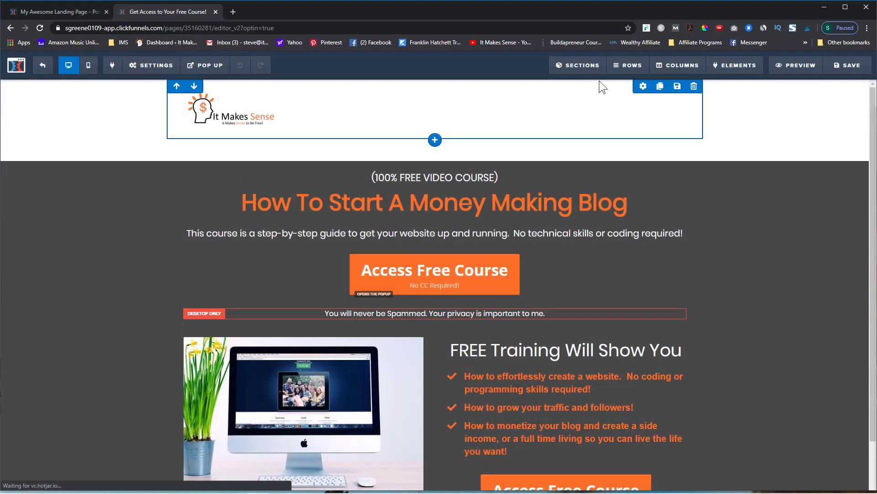
mouse_move(579, 65)
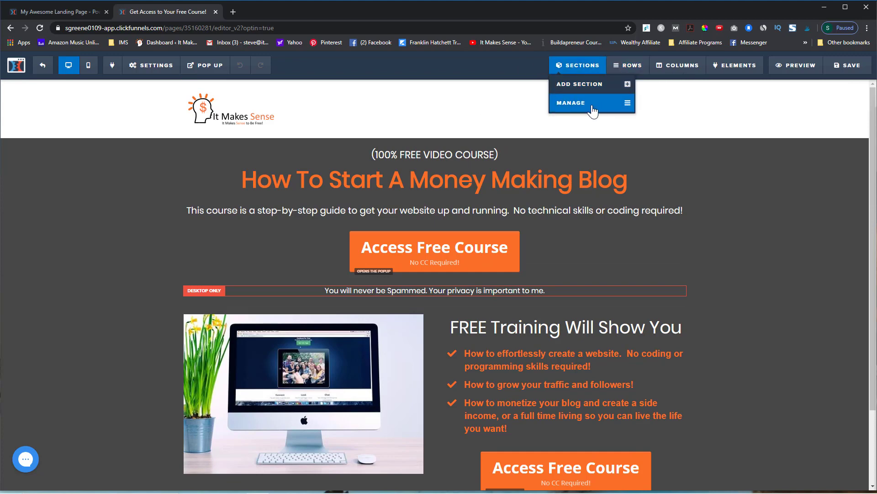
click(592, 106)
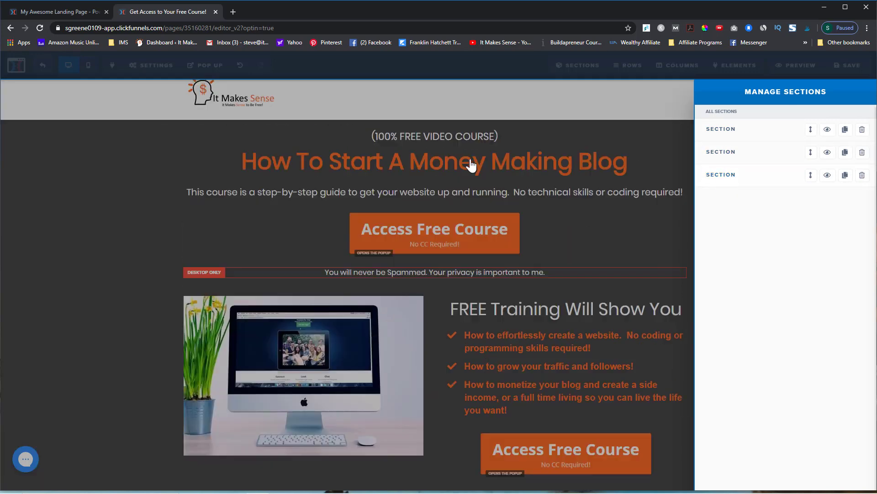
Step: Return to the new landing page and examine its list of sections
click(79, 12)
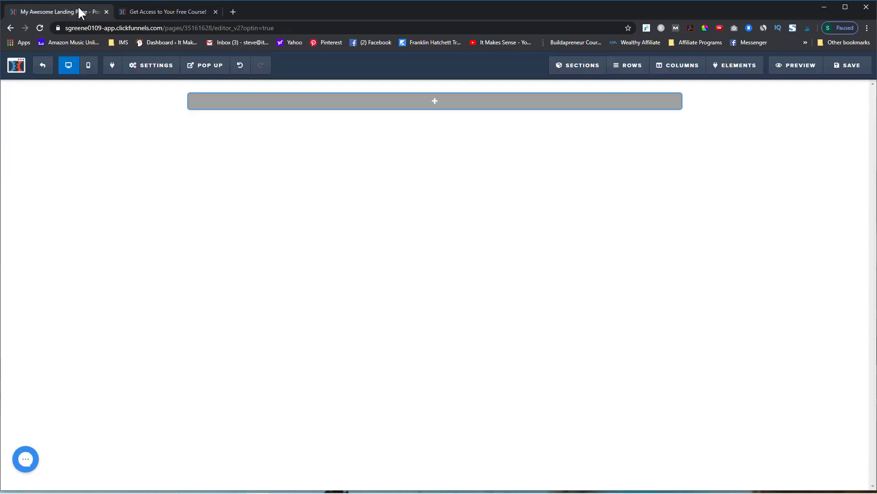
mouse_move(143, 69)
mouse_move(582, 70)
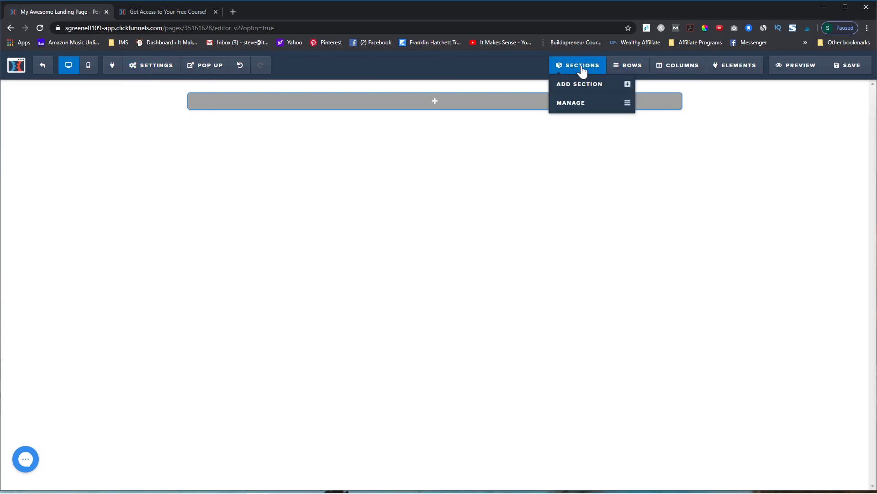
click(573, 106)
click(455, 179)
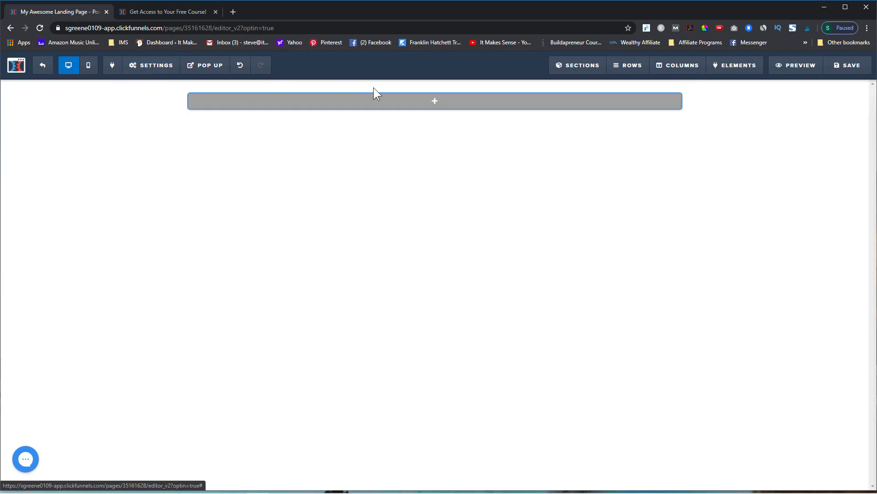
Step: Set the new page's Sales Copy & Optin section width to Full Page
click(681, 87)
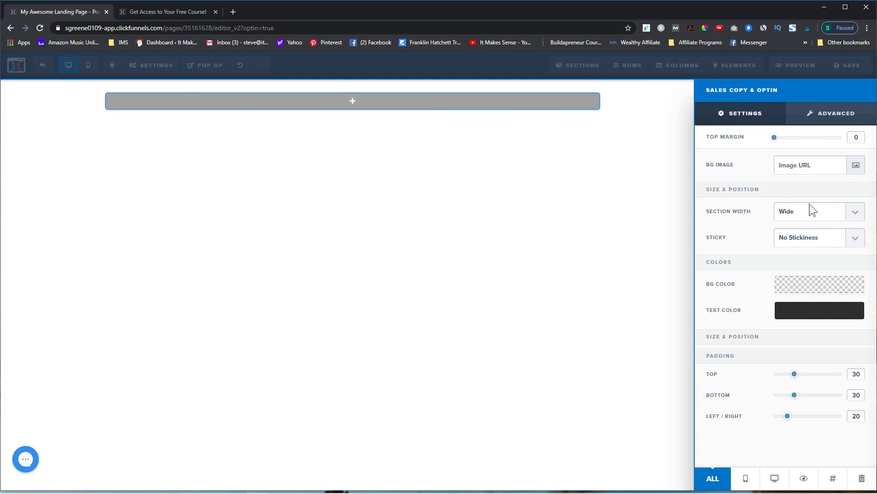
click(855, 214)
click(835, 226)
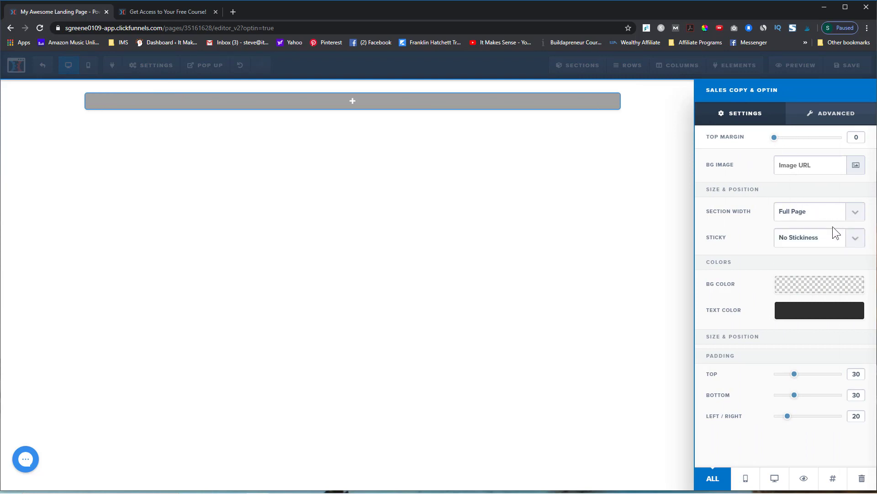
click(584, 195)
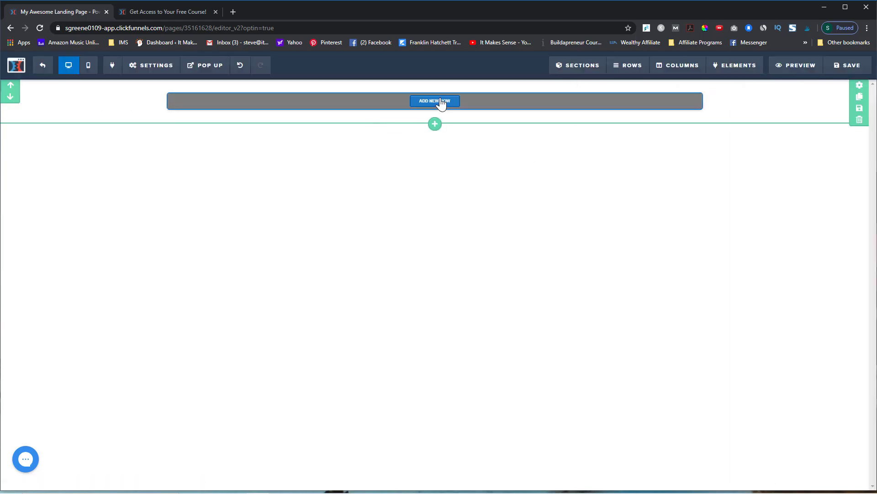
Step: Check the logo header on the reference page, and add a one-column row to the new page's section
click(141, 18)
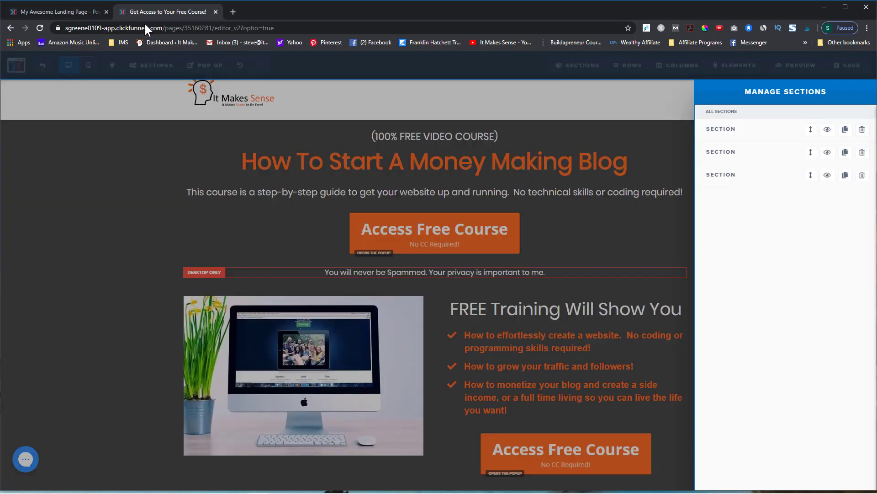
click(276, 111)
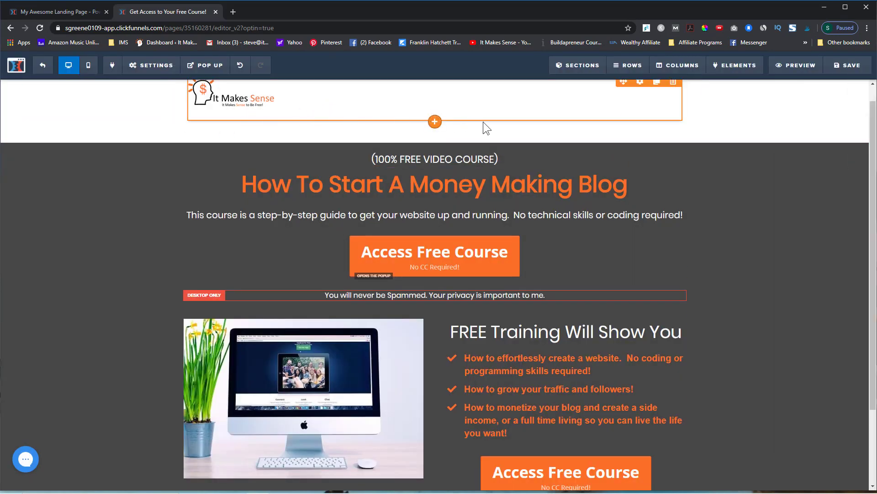
click(70, 8)
click(432, 101)
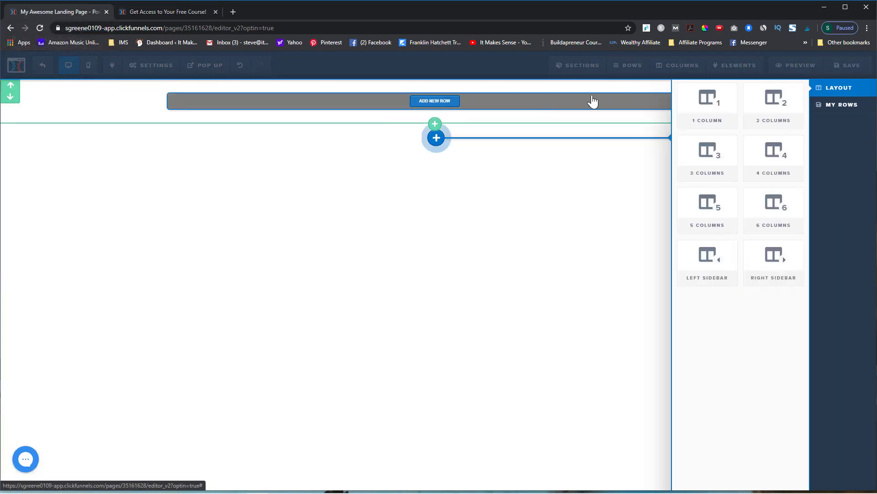
click(712, 103)
Step: Insert an Image element into the empty one-column row and open the image's settings
mouse_move(434, 114)
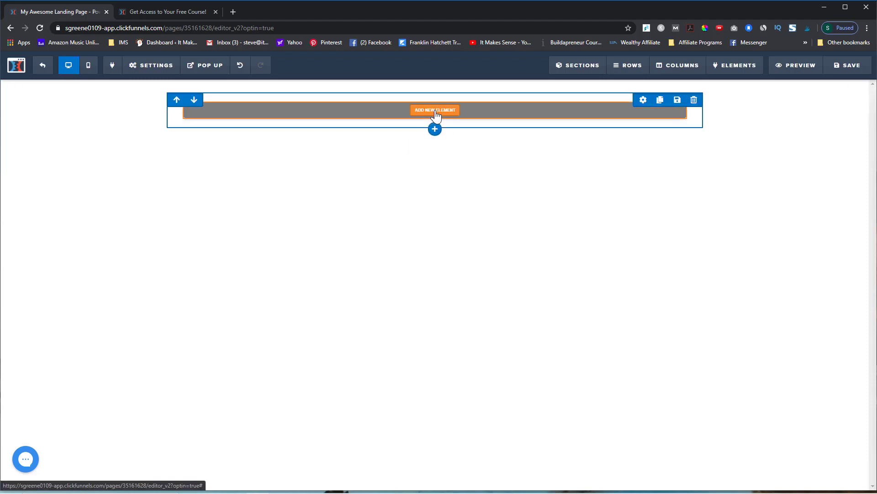
click(434, 110)
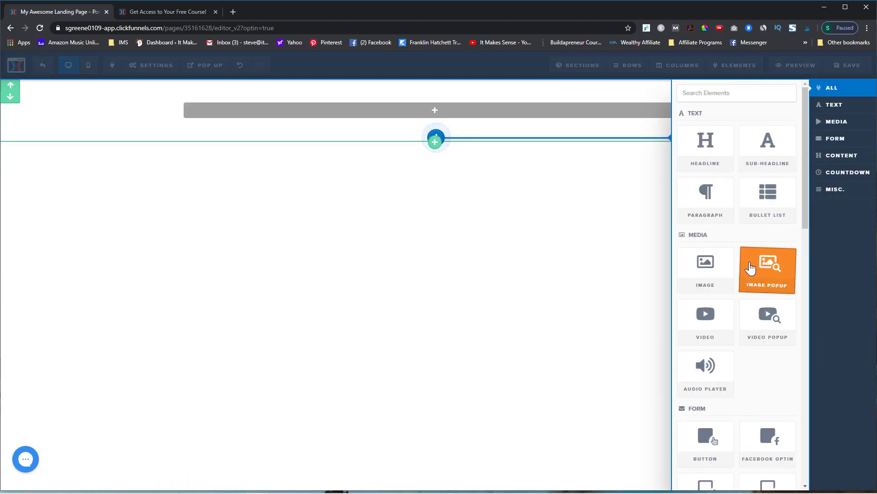
click(713, 276)
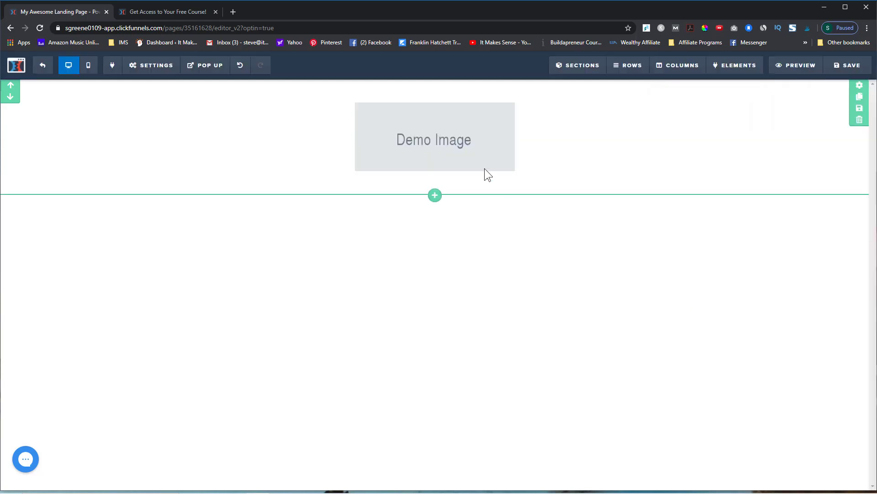
click(466, 150)
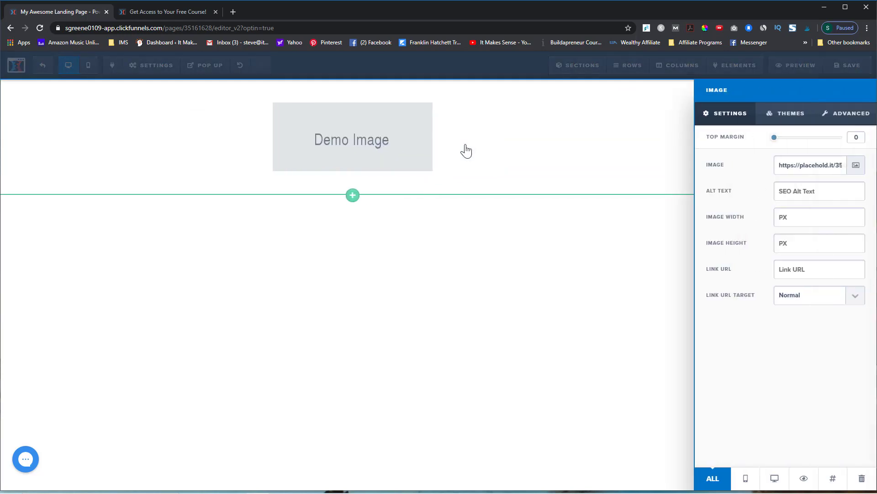
Step: Replace the demo image with the uploaded "It Makes Sense" logo that carries the tagline "It Makes Sense to Be Free!"
click(856, 165)
click(320, 245)
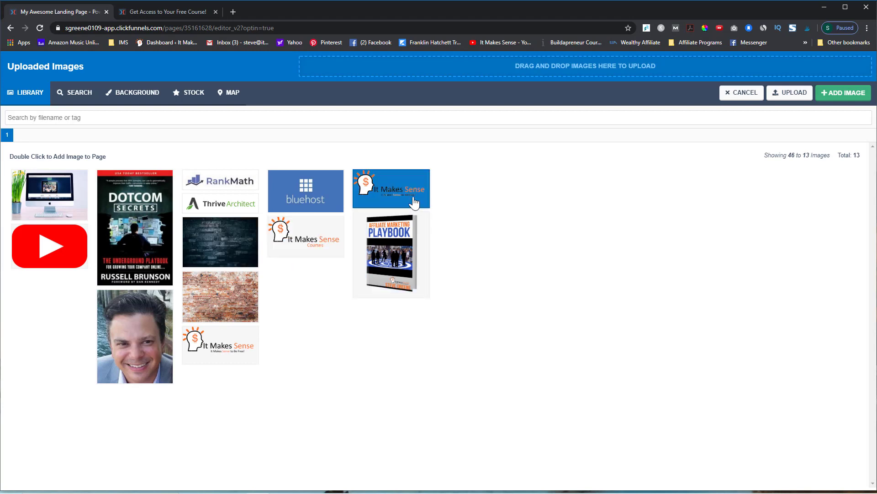
click(224, 358)
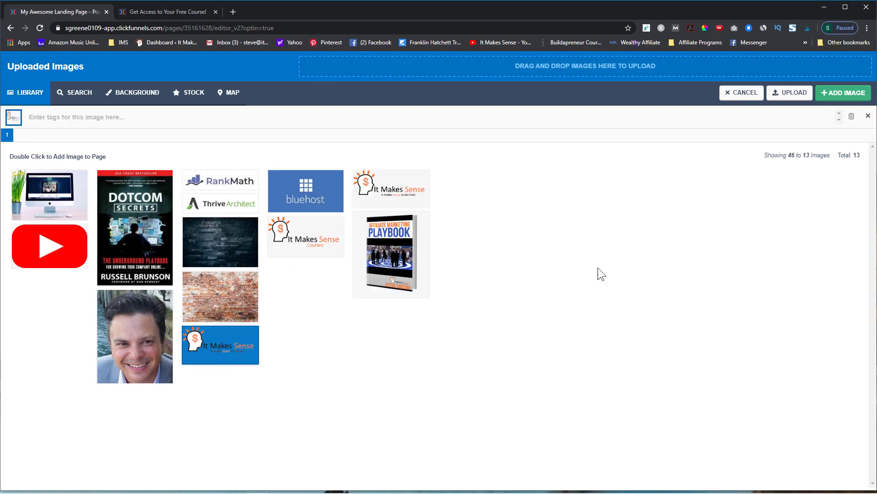
click(837, 96)
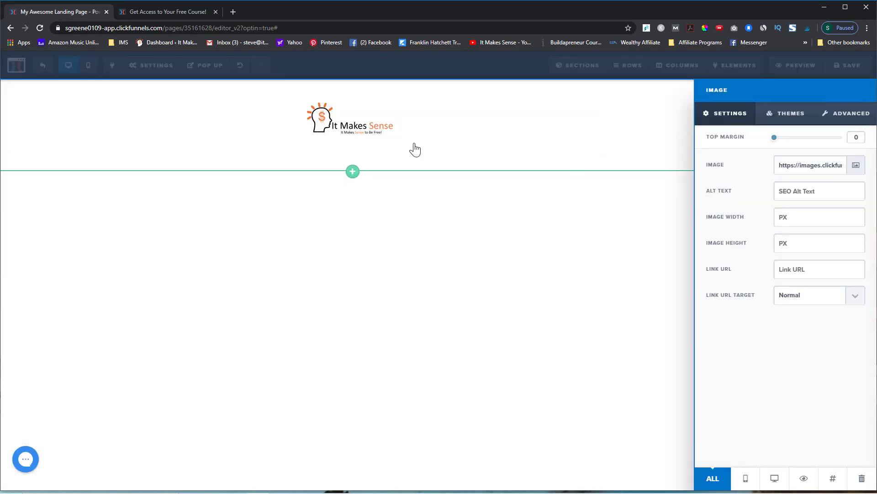
click(370, 137)
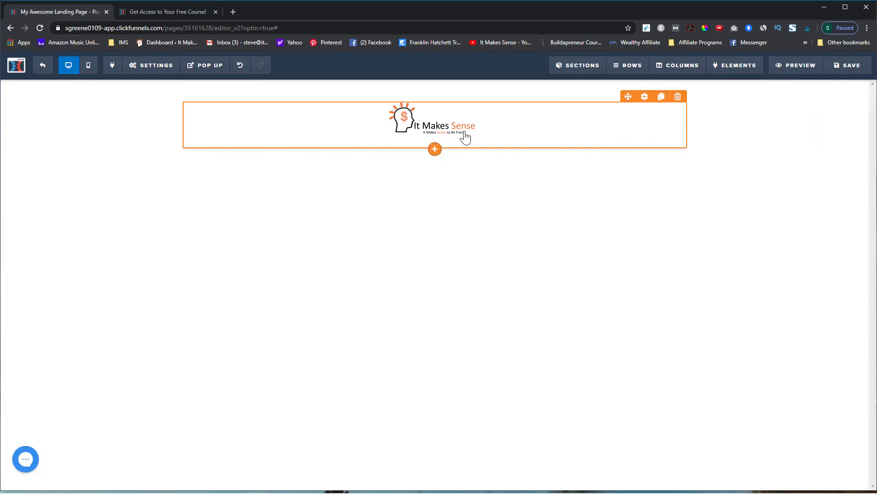
Step: Check the logo's placement on the reference page and set the new page's logo alignment to Left
click(168, 9)
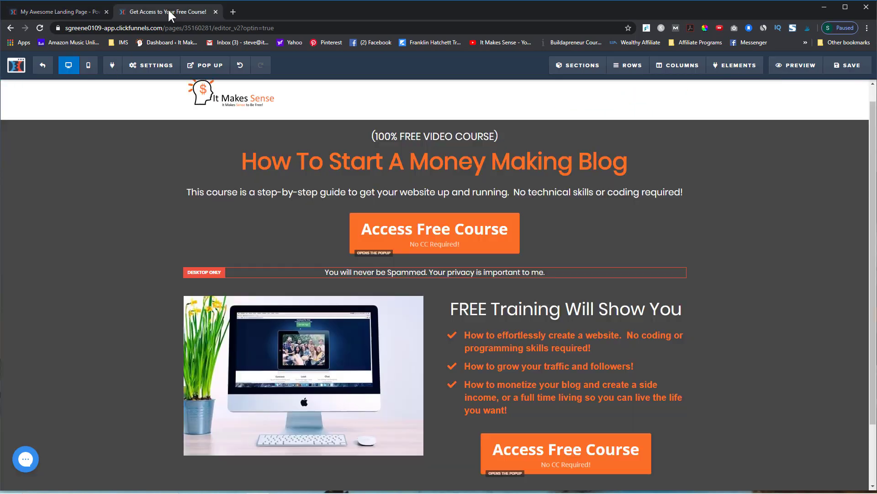
click(59, 11)
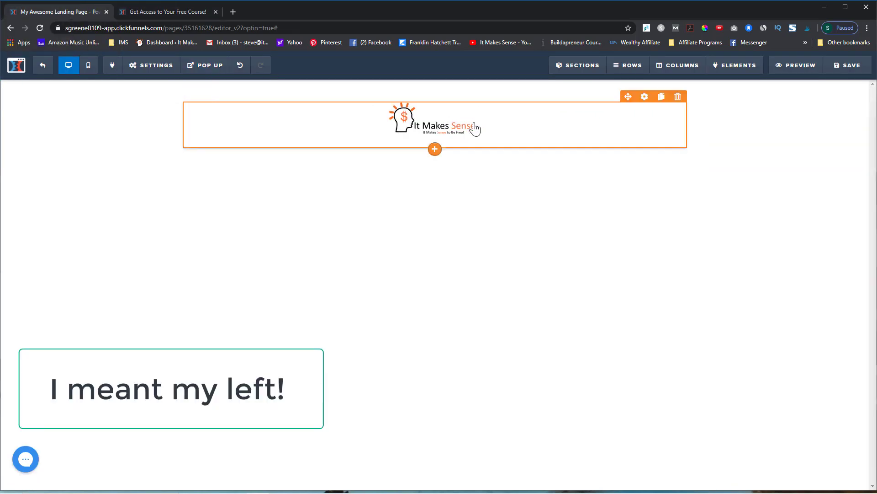
click(578, 128)
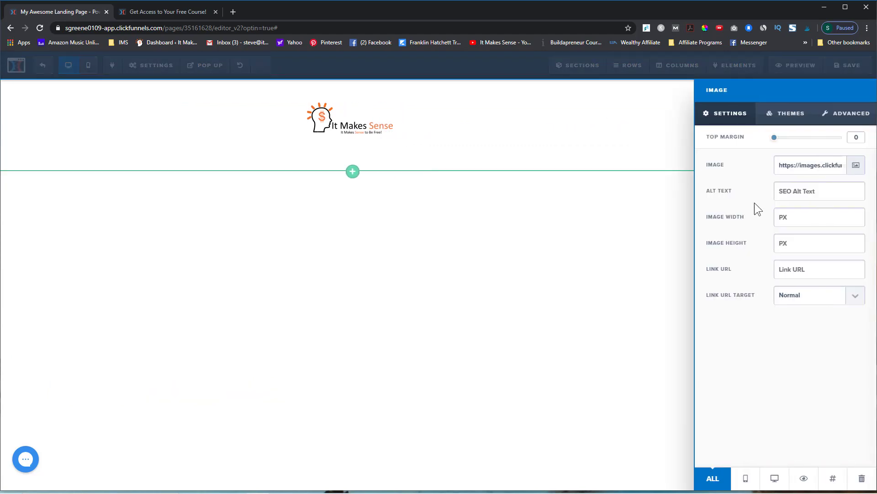
click(846, 115)
click(856, 187)
click(856, 167)
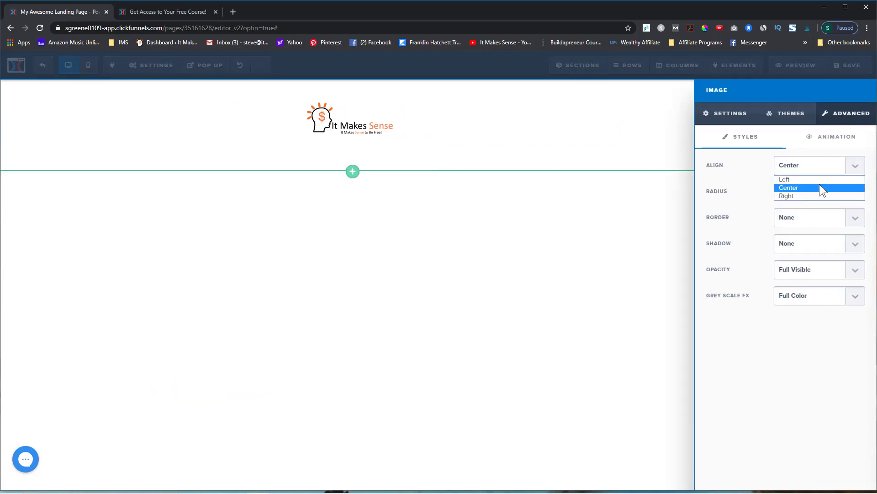
click(807, 180)
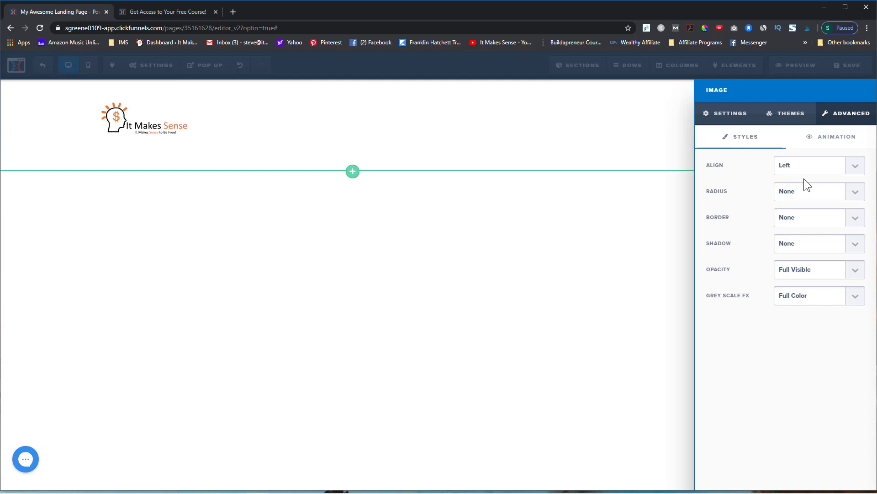
click(552, 291)
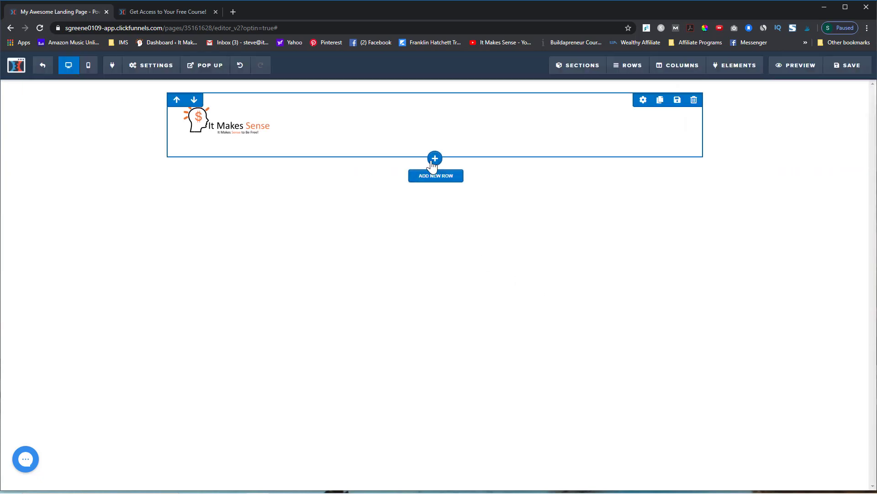
Step: Compare with the reference page and add a Full Width section below the new page's logo section
click(168, 10)
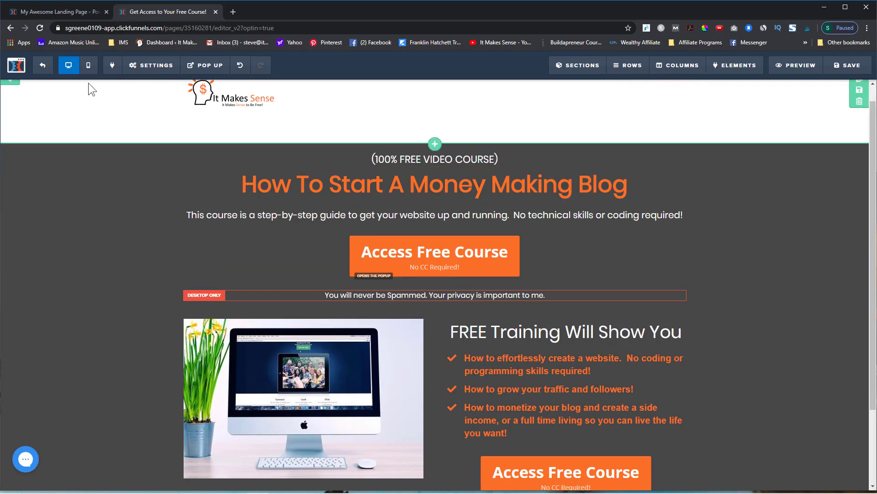
click(68, 7)
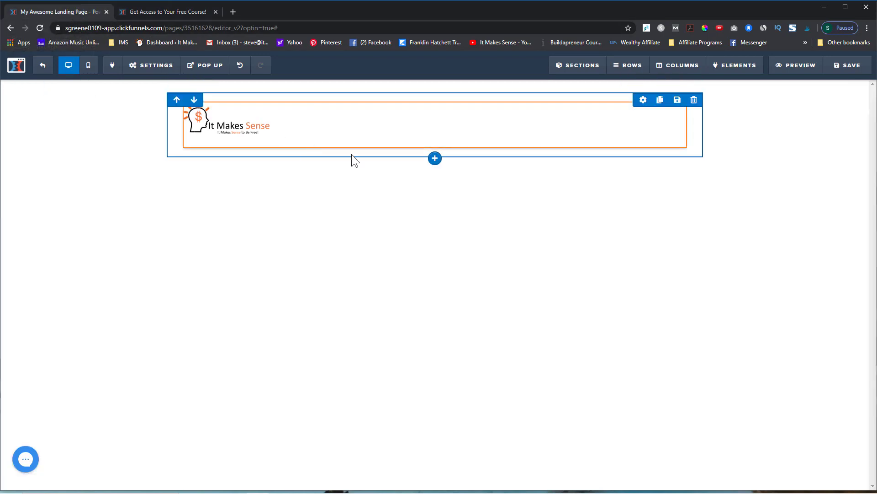
click(436, 174)
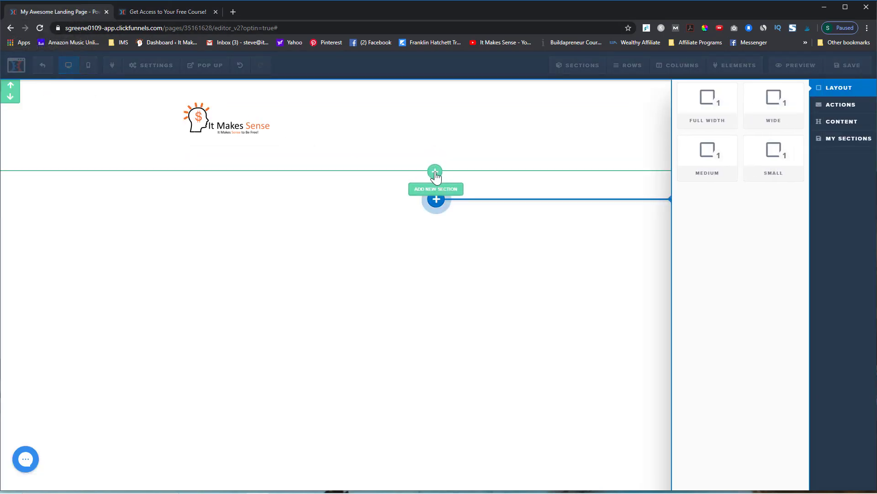
click(714, 108)
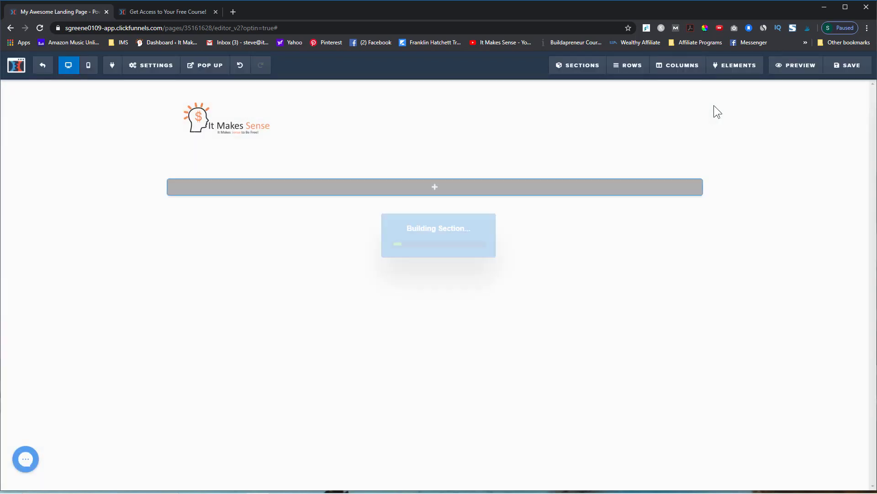
Step: Copy the background color code #474747 from the dark section's settings on the reference page
click(151, 12)
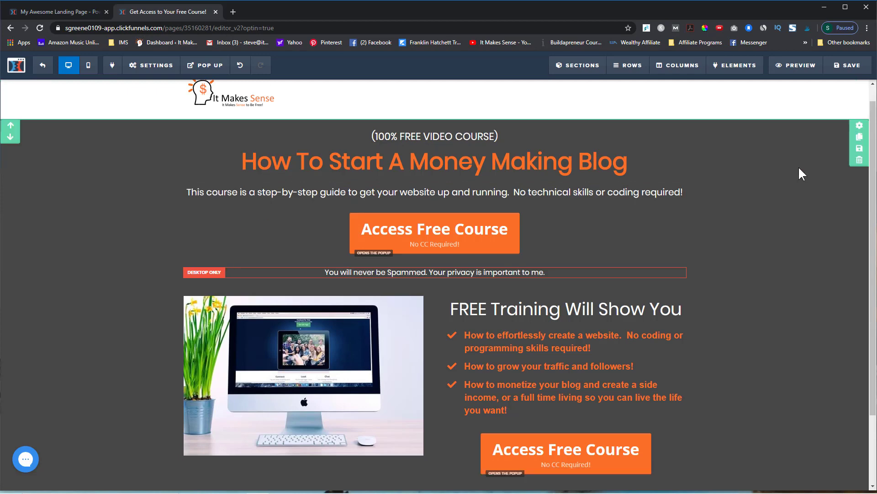
click(861, 126)
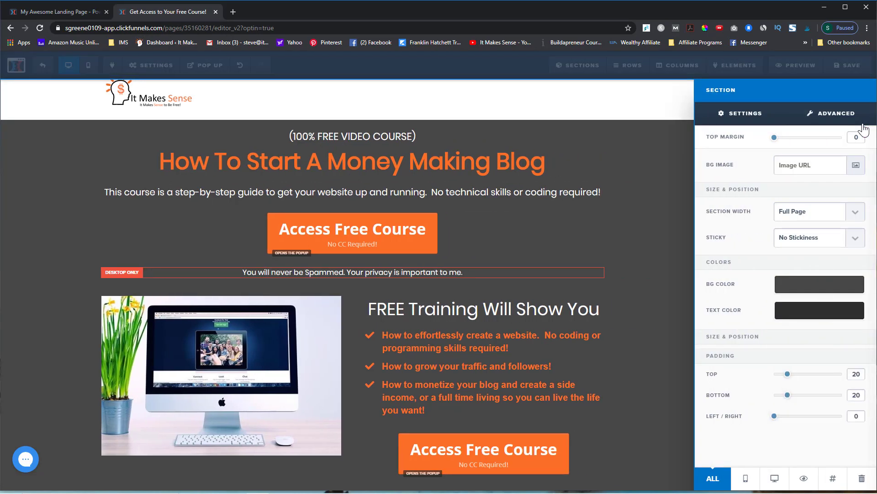
click(802, 288)
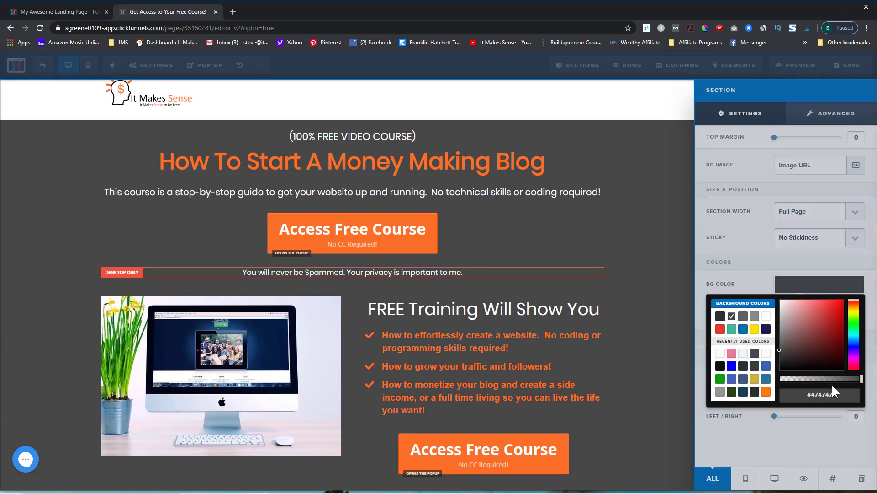
drag(838, 393, 808, 396)
key(ctrl+c)
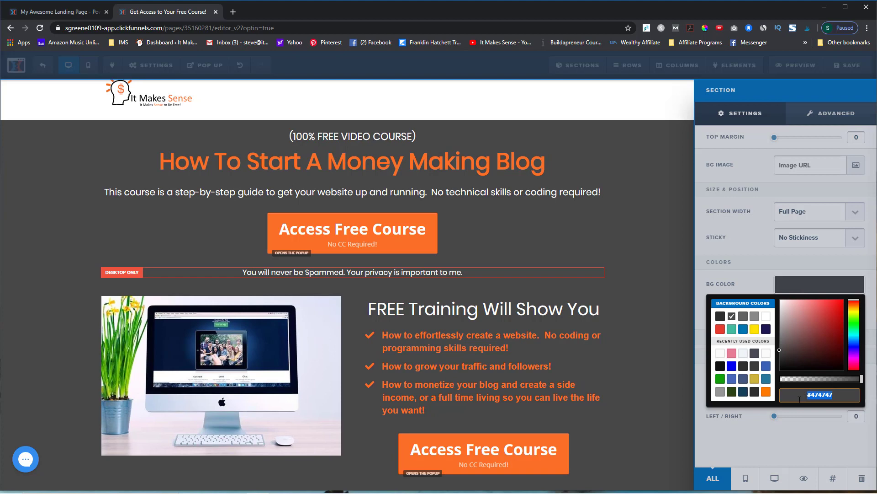
Step: Set the background color of the new page's second section to the copied #474747
click(93, 16)
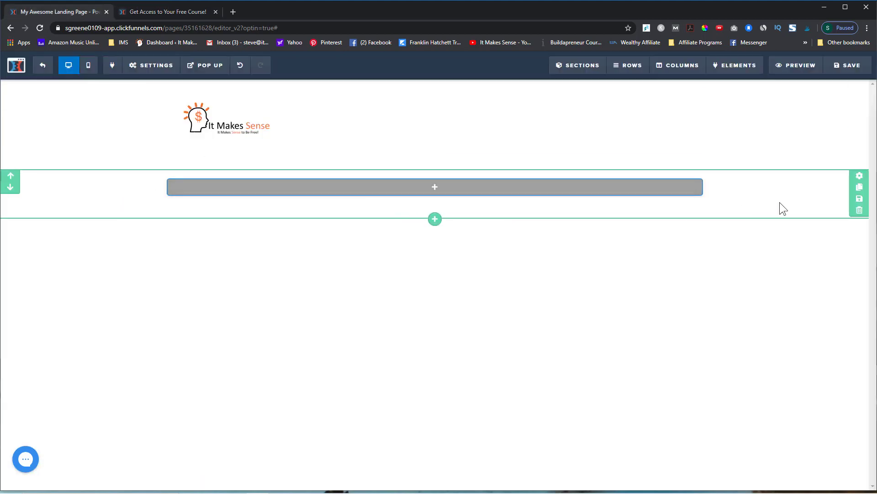
click(859, 182)
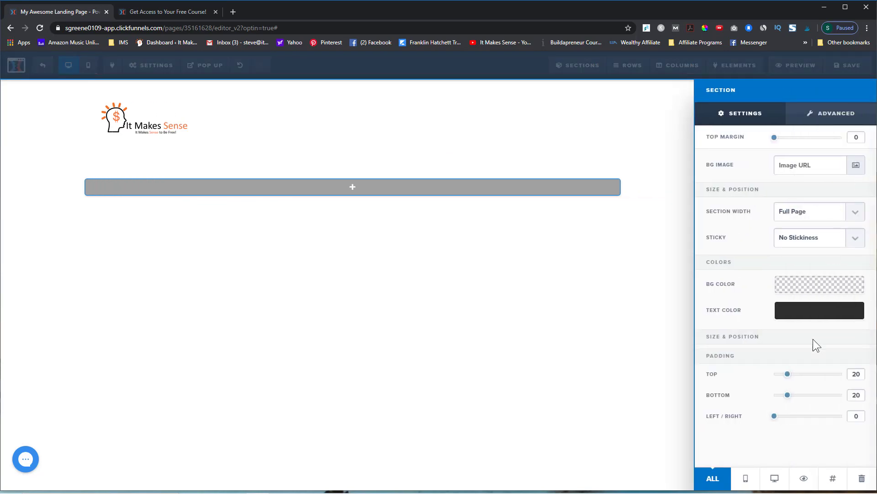
click(826, 287)
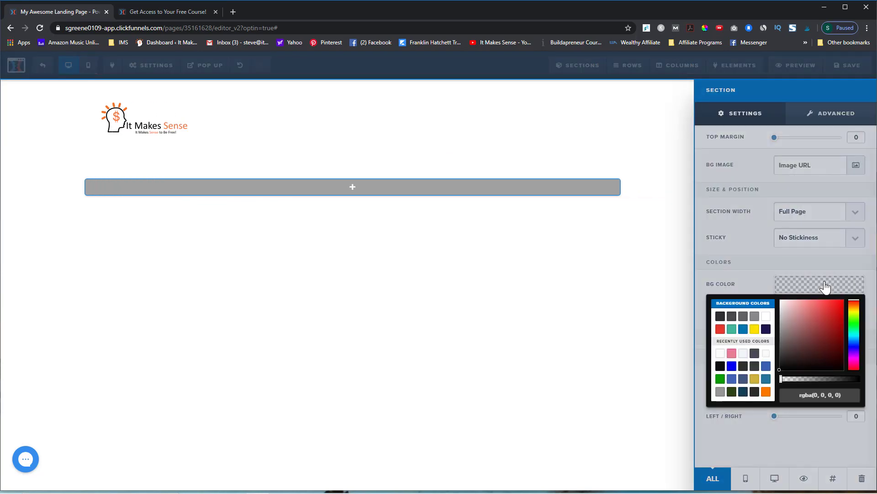
click(829, 395)
triple_click(830, 394)
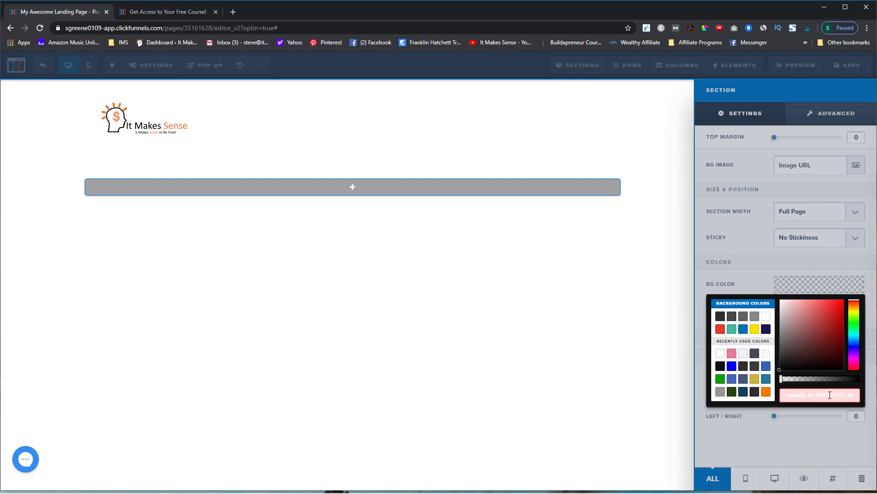
drag(856, 396, 774, 404)
key(ctrl+v)
click(435, 296)
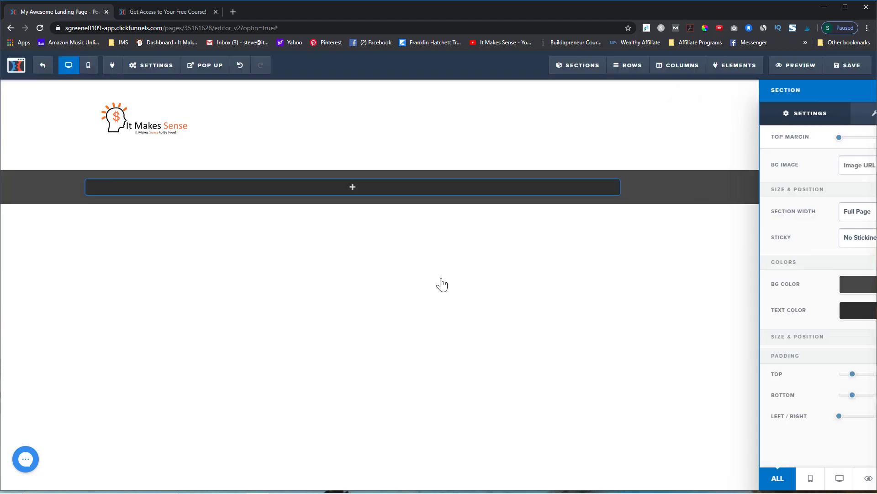
Step: Examine the reference page's list of rows and add a one-column row to the new page's dark section
click(157, 14)
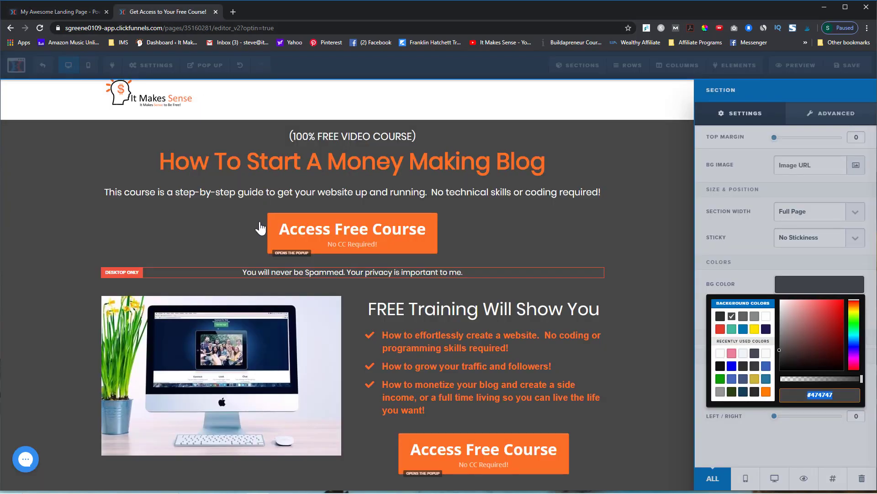
click(82, 190)
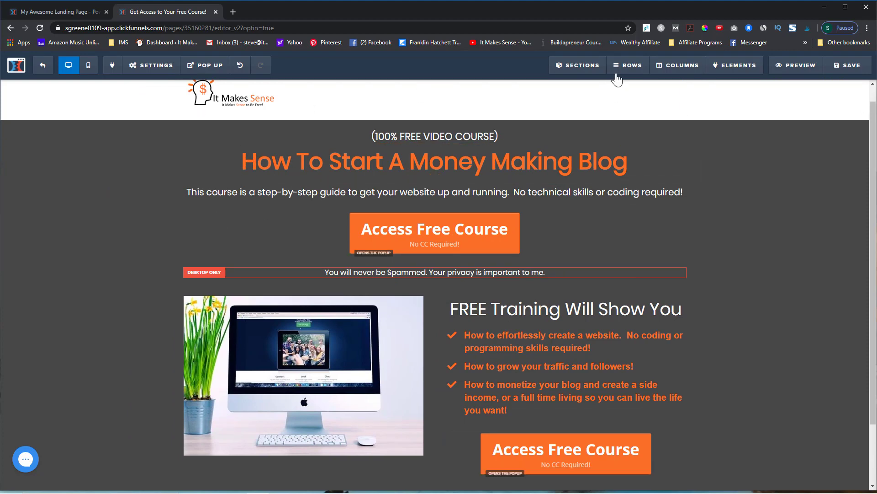
mouse_move(630, 75)
click(648, 106)
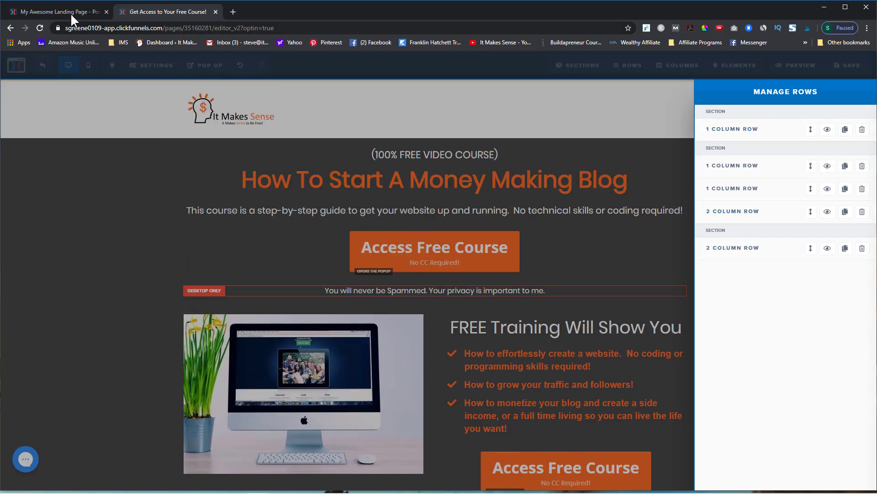
click(70, 13)
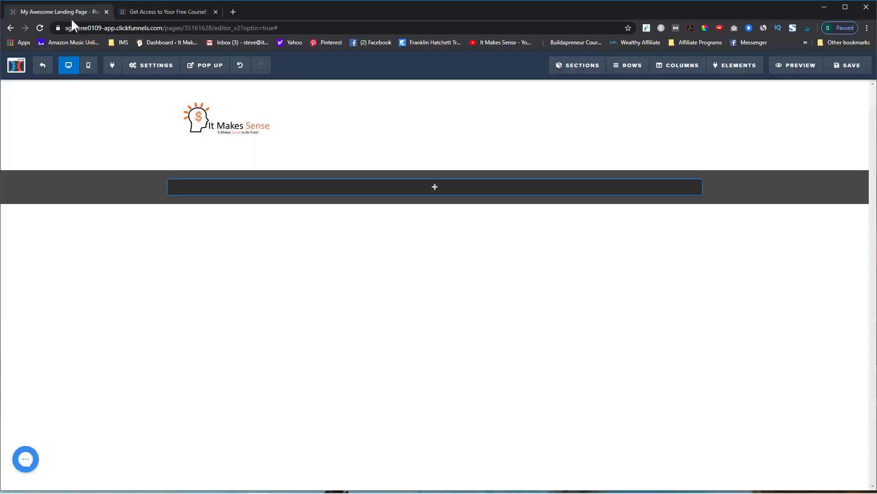
click(432, 188)
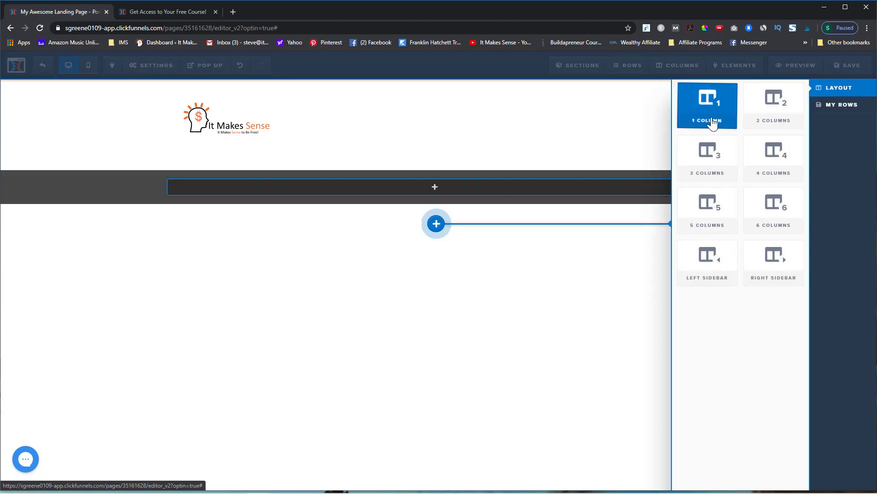
click(695, 106)
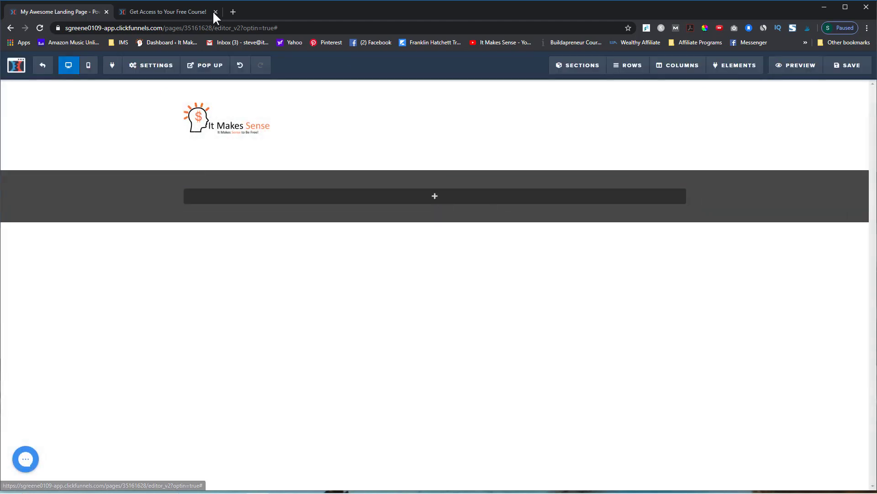
Step: Check the dark section's first row on the reference page and insert a Headline element into the new page's empty row
click(175, 11)
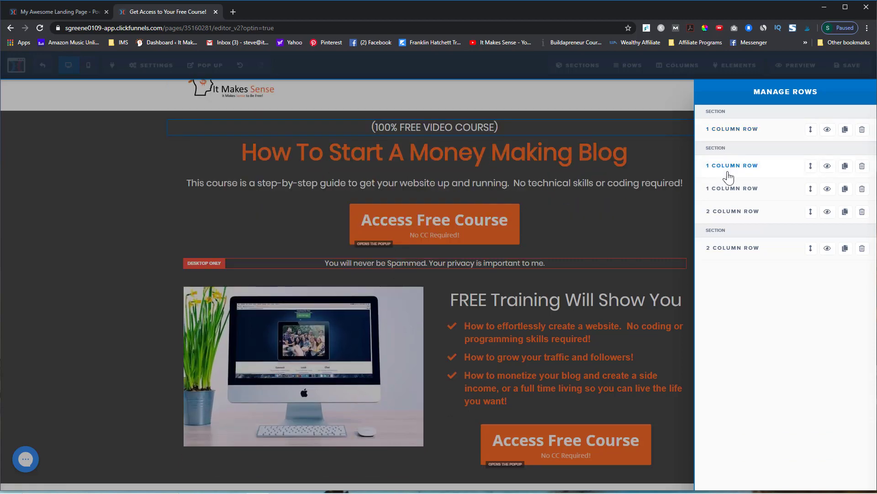
click(61, 10)
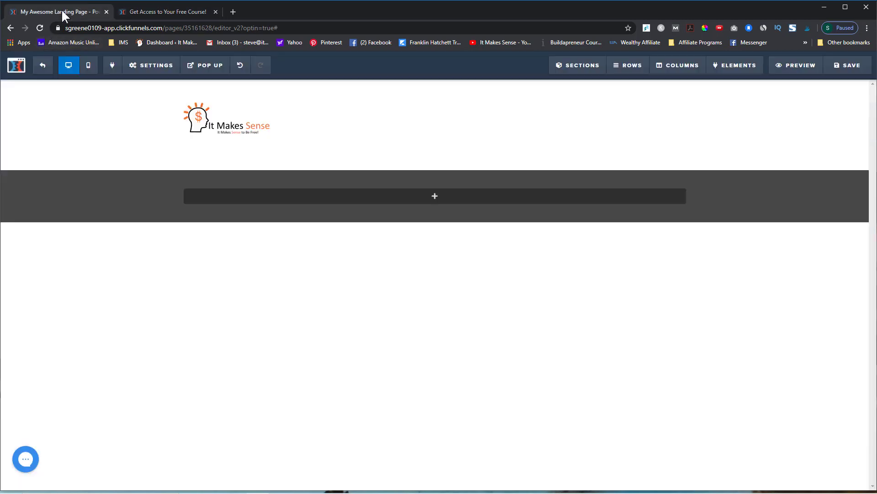
click(436, 196)
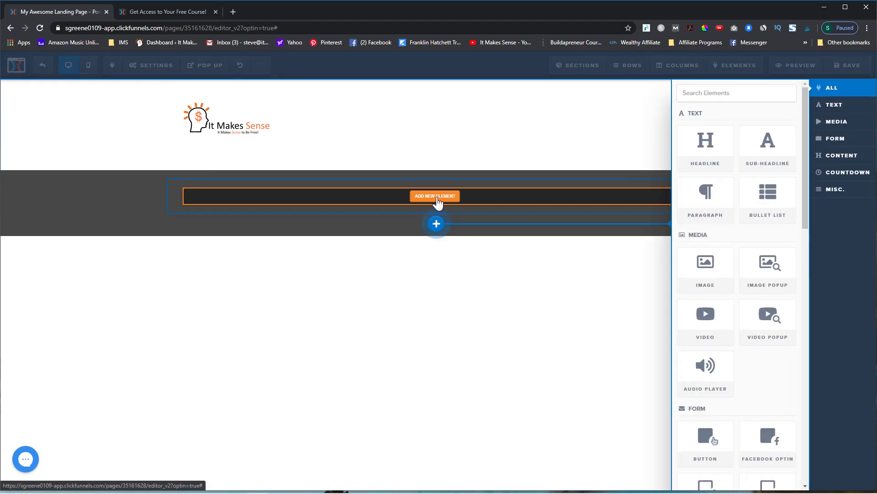
click(715, 145)
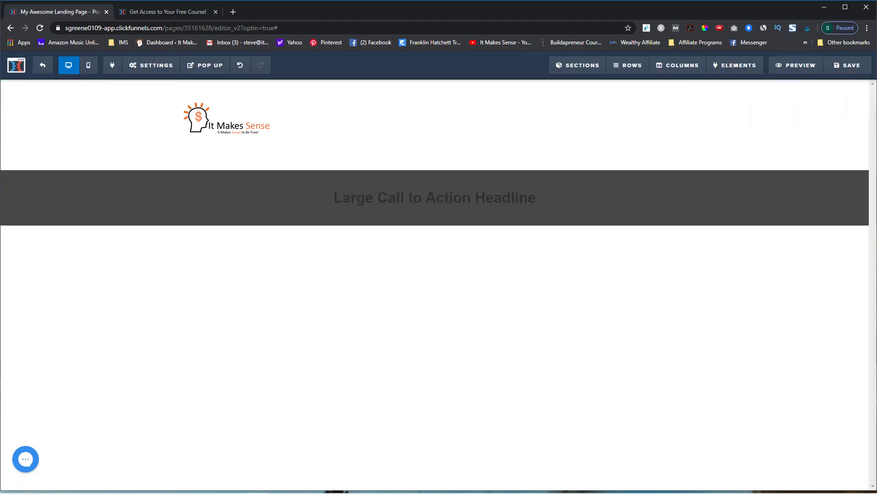
Step: Replace the new page's placeholder headline with the reference page's top line "(100% FREE VIDEO COURSE)"
click(169, 11)
click(498, 130)
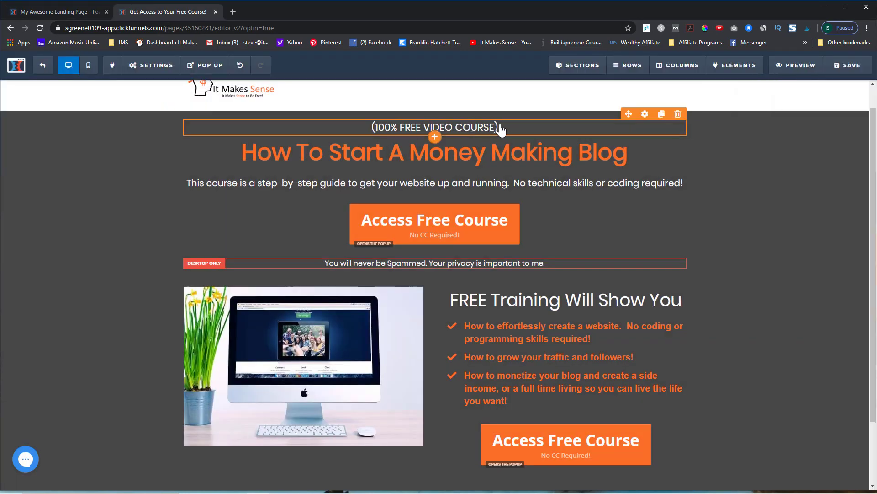
click(373, 128)
drag(373, 128, 492, 123)
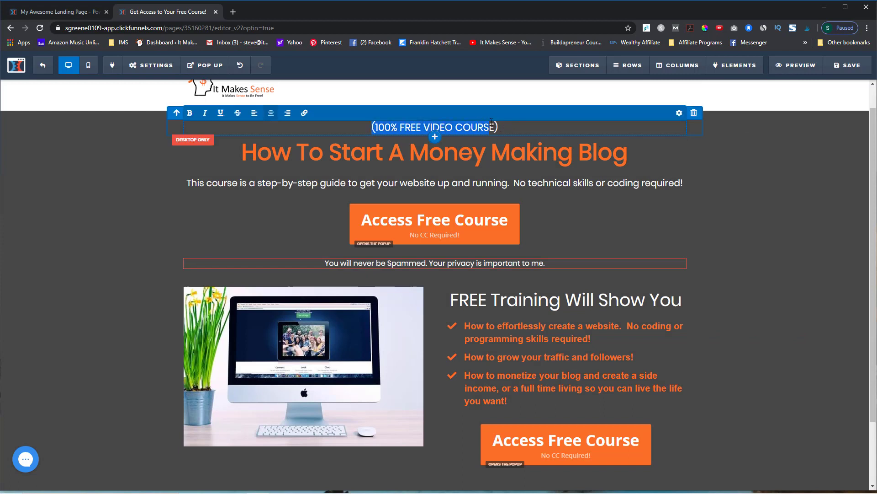
click(67, 10)
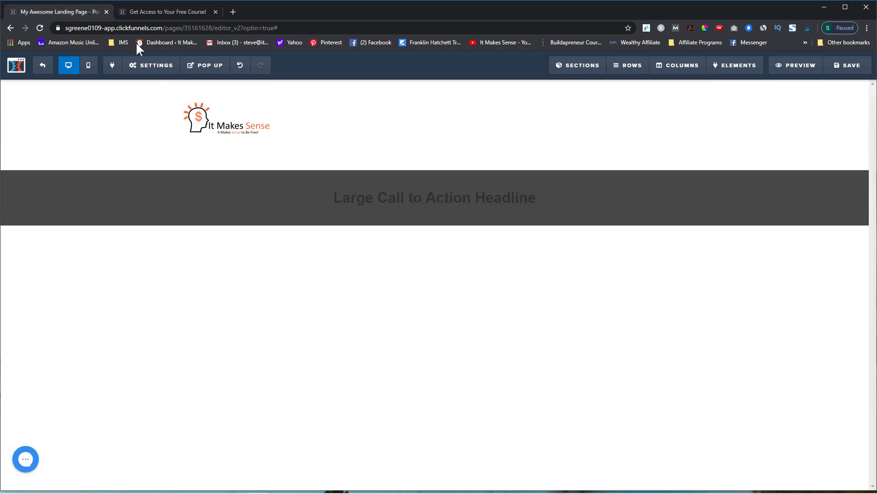
click(431, 201)
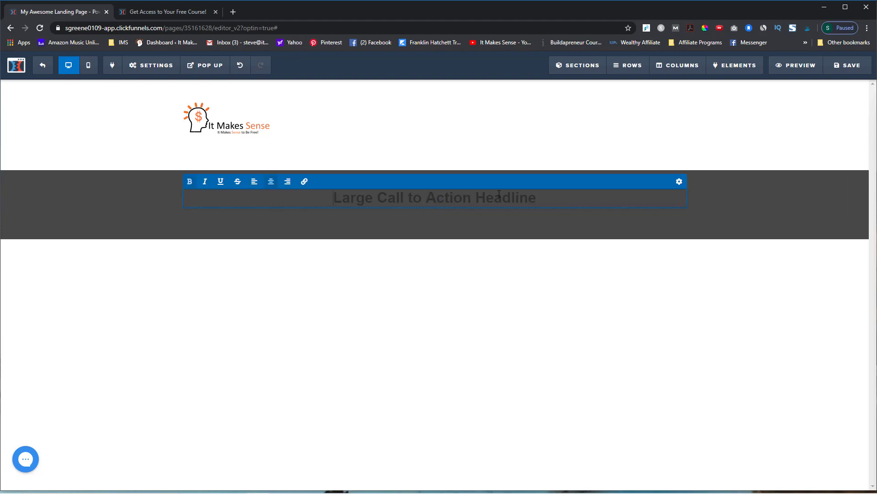
drag(545, 198, 269, 213)
text((100% FREE VIDEO COURSE))
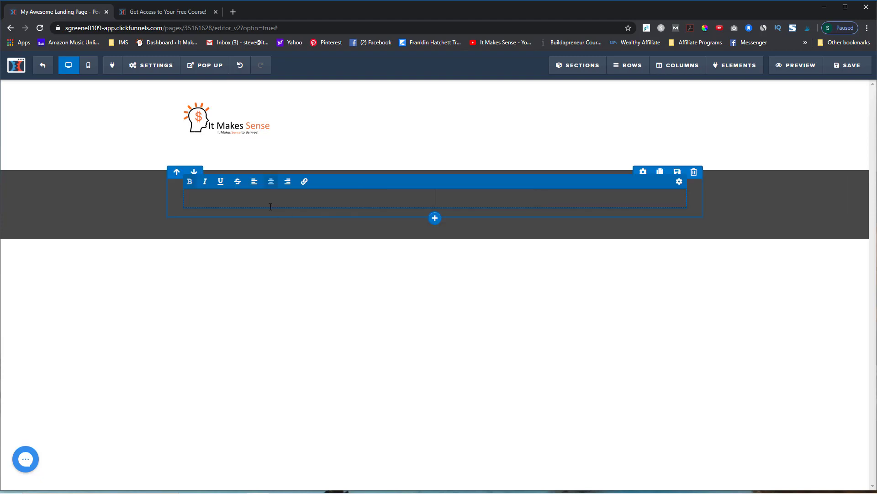
Step: Try to set the "(100% FREE VIDEO COURSE)" headline's text color to white #ffffff
drag(538, 199, 327, 198)
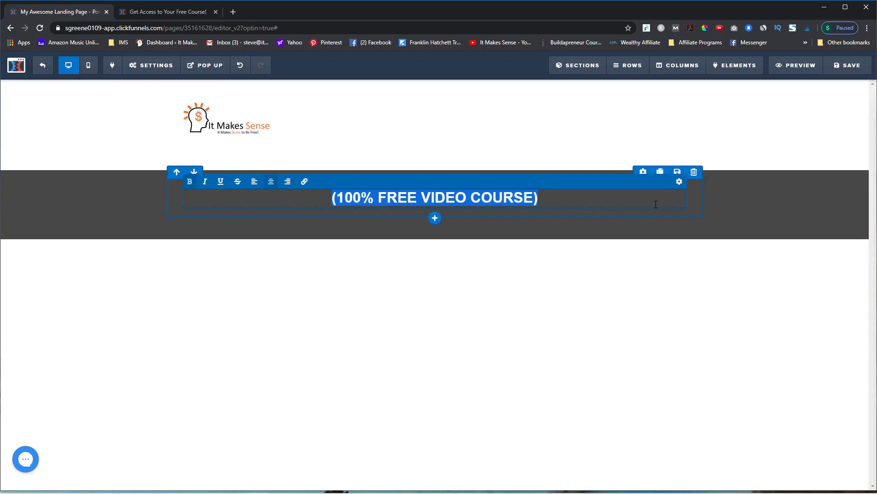
click(679, 181)
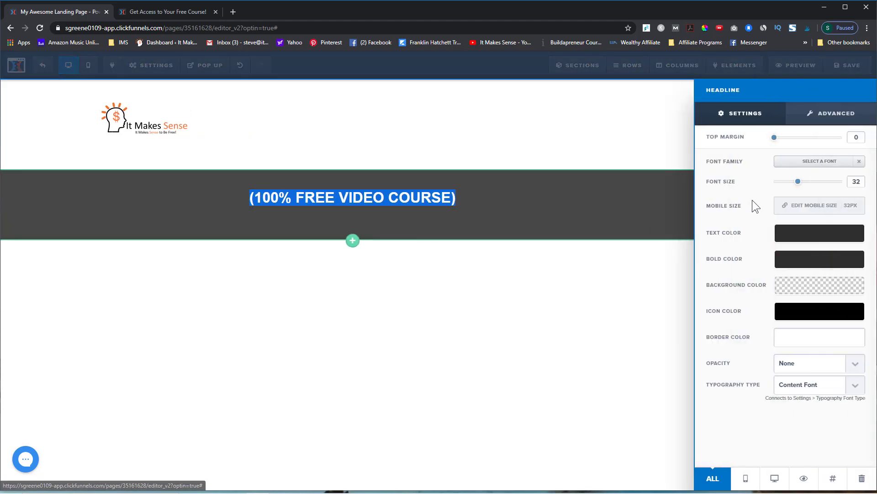
click(810, 237)
click(768, 271)
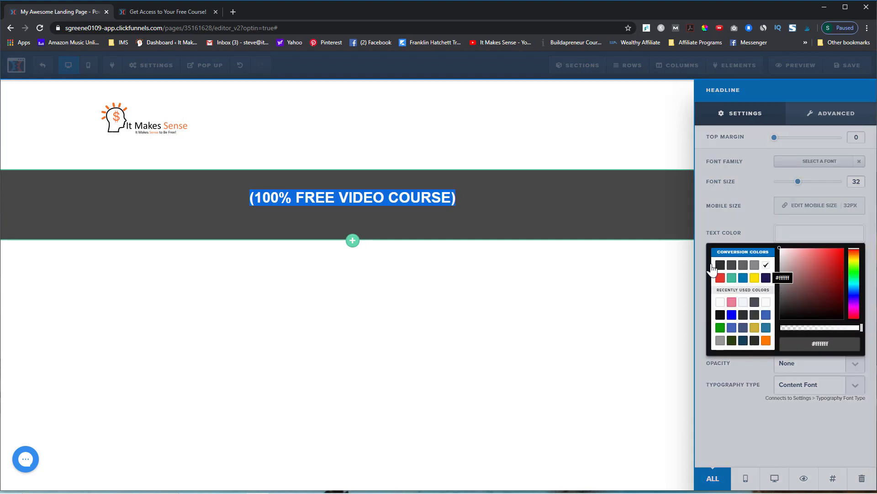
click(517, 308)
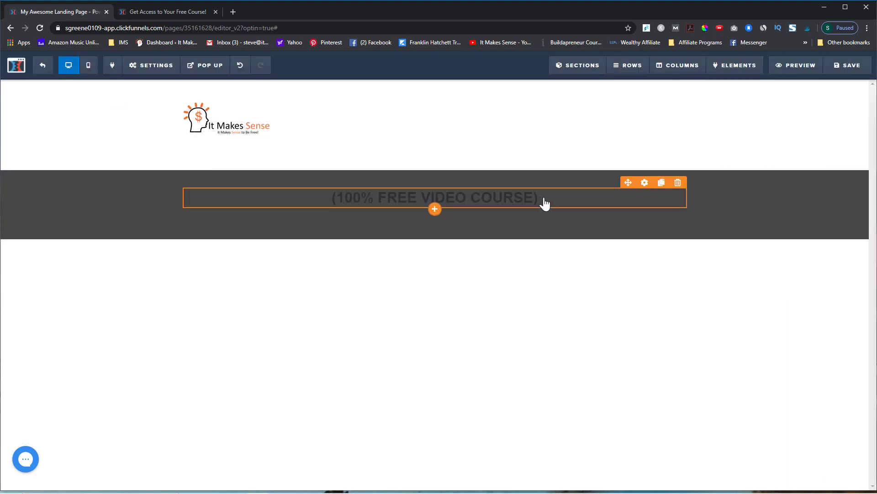
Step: Reopen the "(100% FREE VIDEO COURSE)" headline's settings and make its text color white
click(644, 182)
click(823, 237)
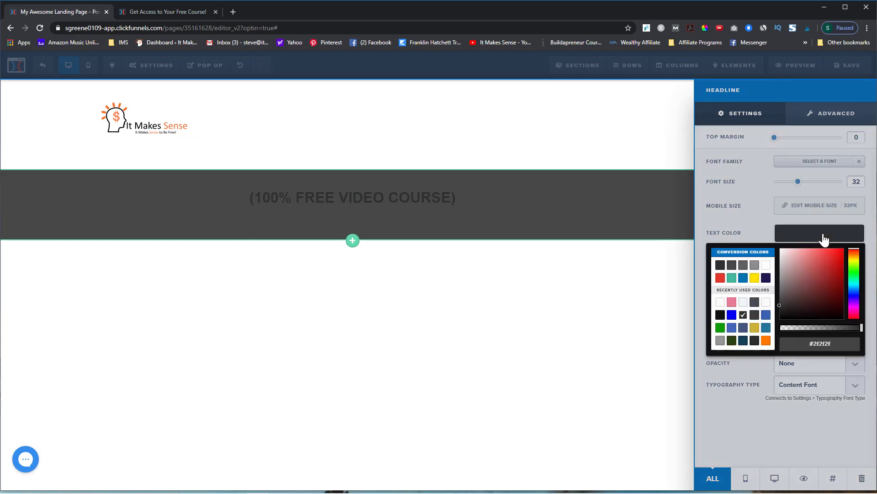
click(766, 266)
click(483, 325)
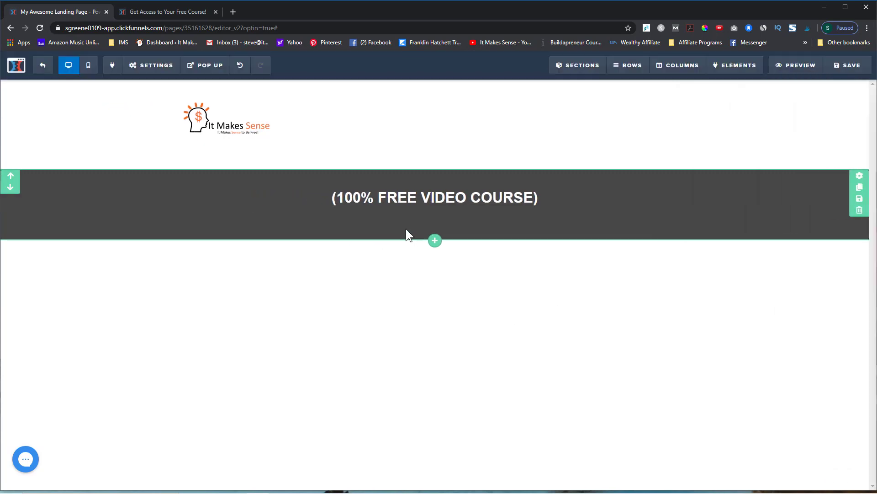
Step: Check the top line's font on the reference page and set the new "(100% FREE VIDEO COURSE)" headline's font family to Poppins
click(151, 14)
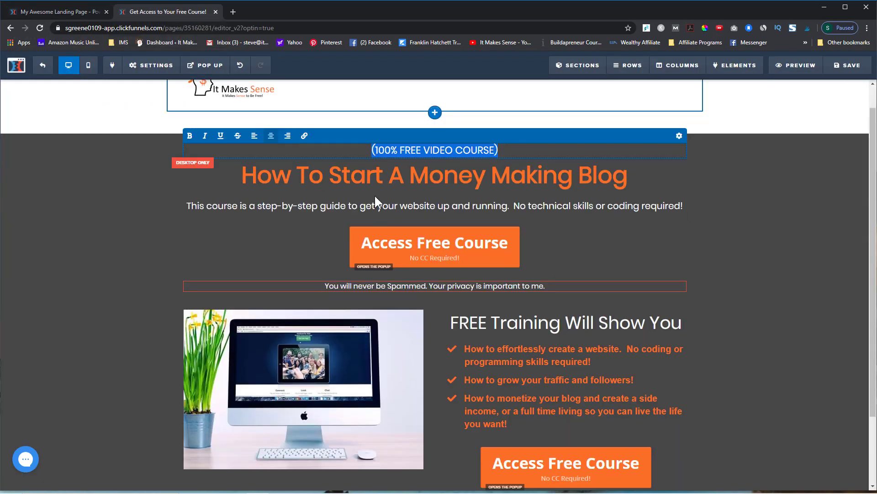
scroll(374, 196, down, 1)
drag(503, 127, 384, 133)
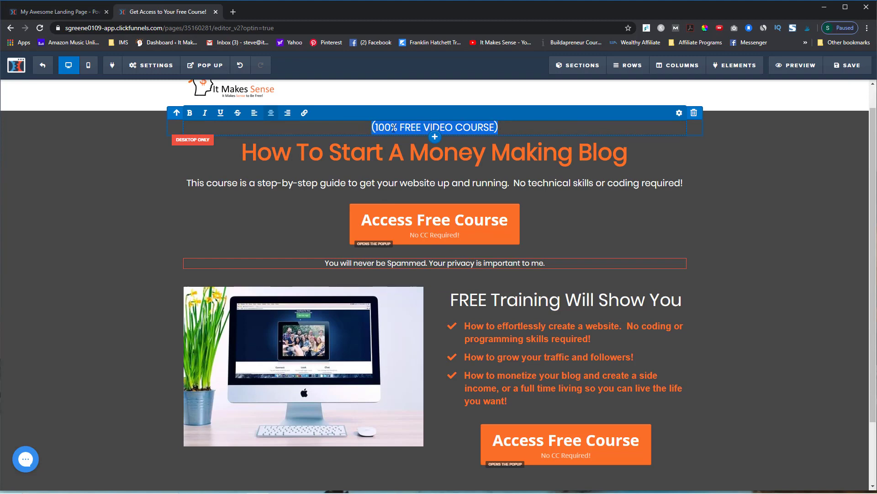
click(77, 12)
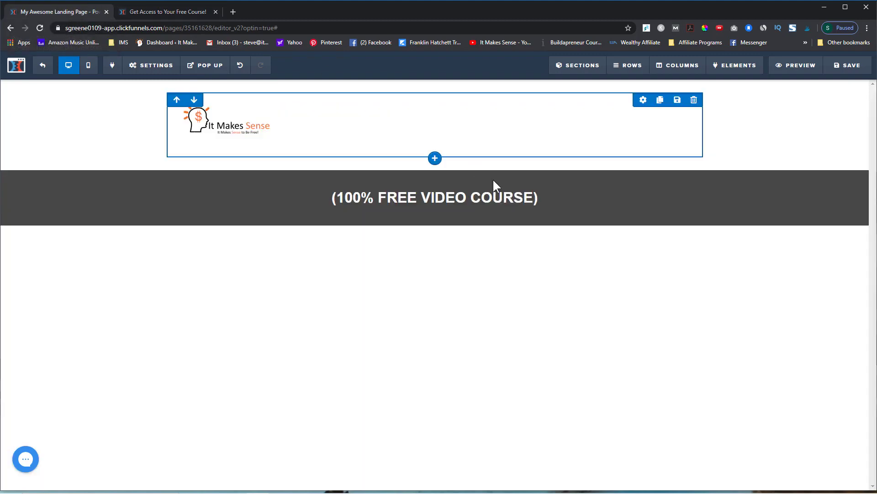
click(542, 202)
drag(542, 201, 327, 203)
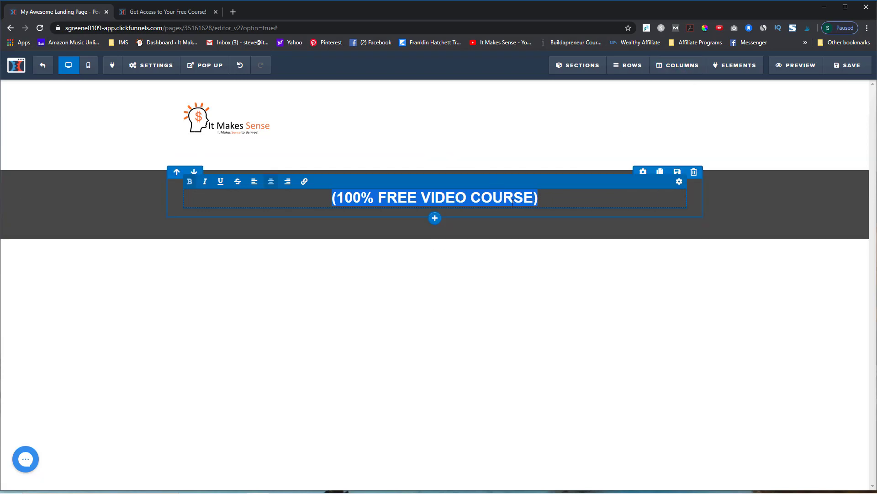
click(679, 182)
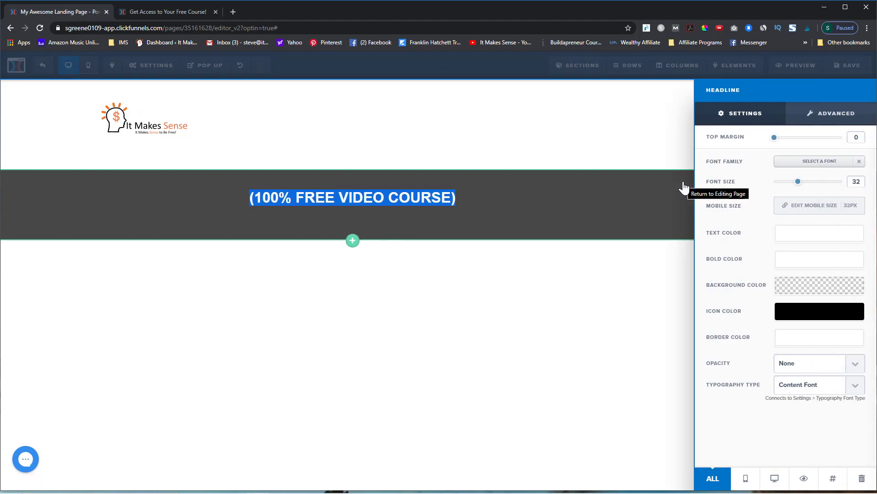
click(832, 161)
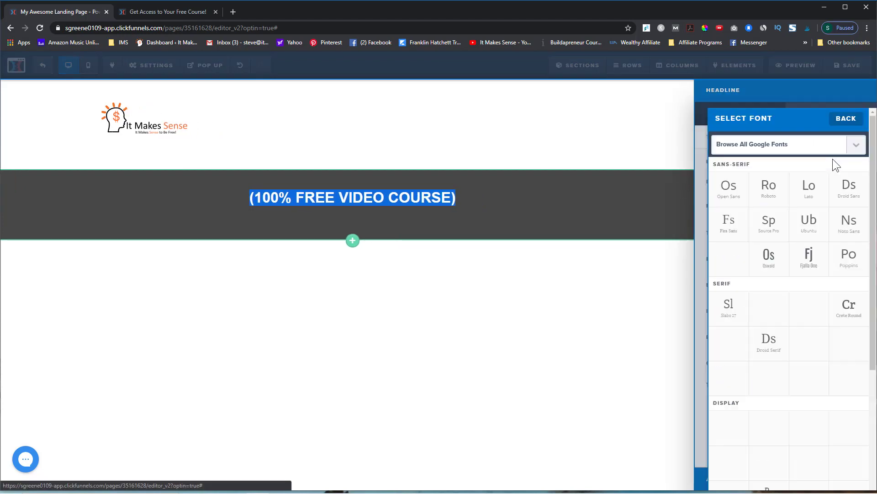
click(847, 258)
click(482, 310)
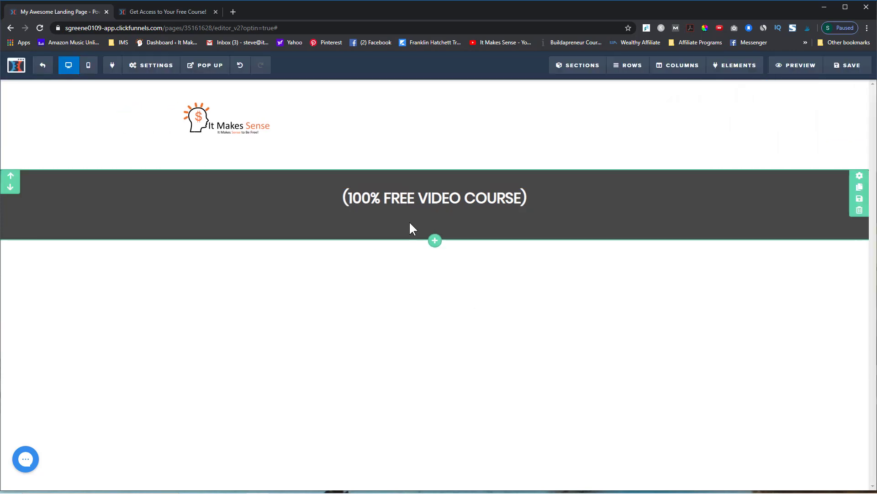
Step: Check the reference layout, then add a one-column row below the first headline's row and insert a Headline element into it
click(124, 5)
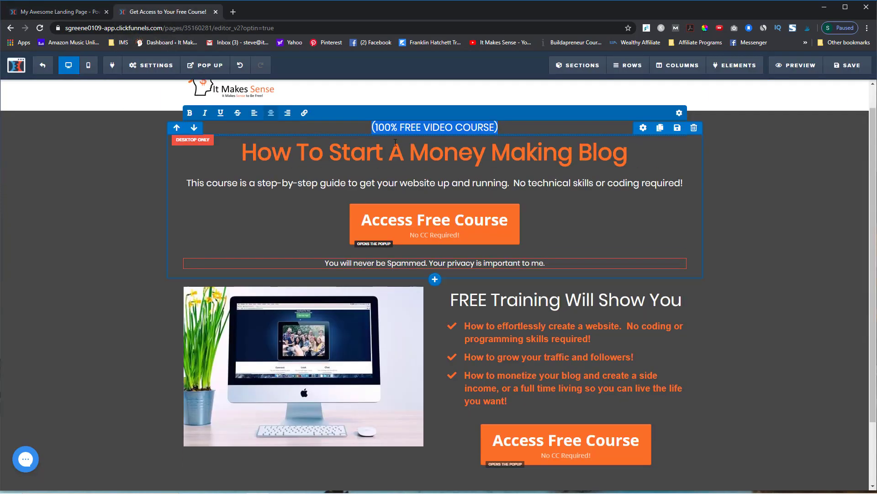
click(52, 8)
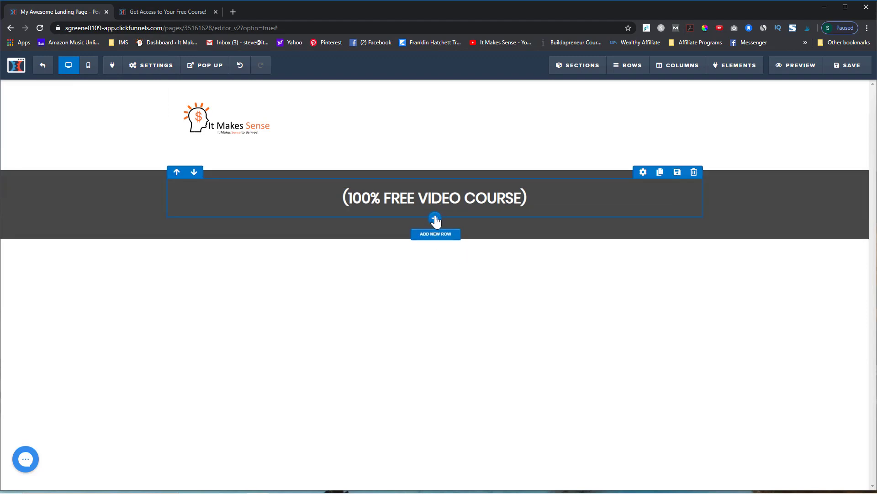
click(435, 224)
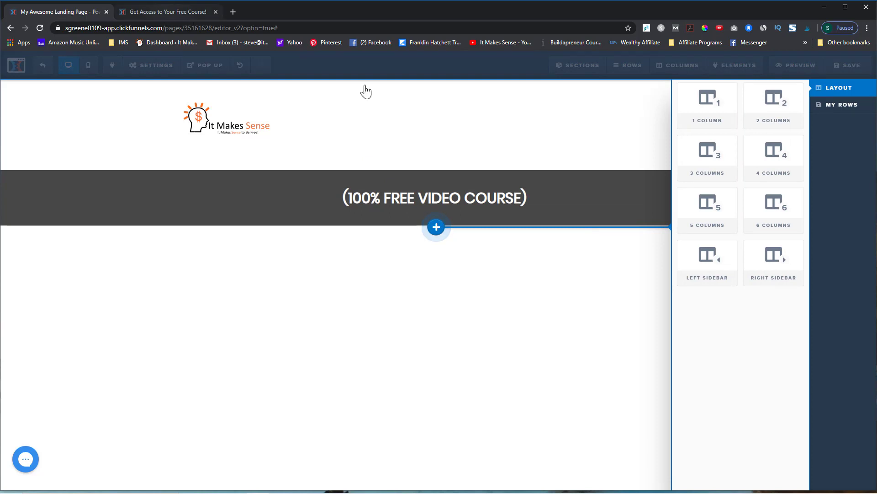
click(705, 104)
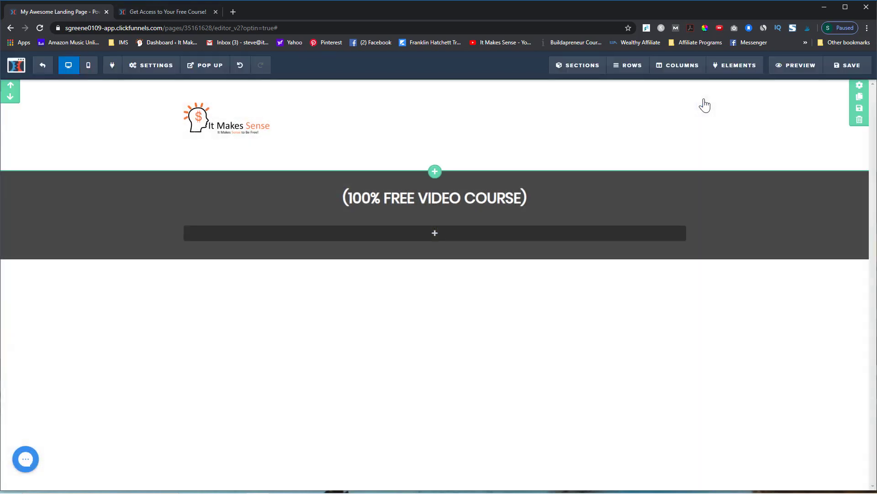
click(424, 239)
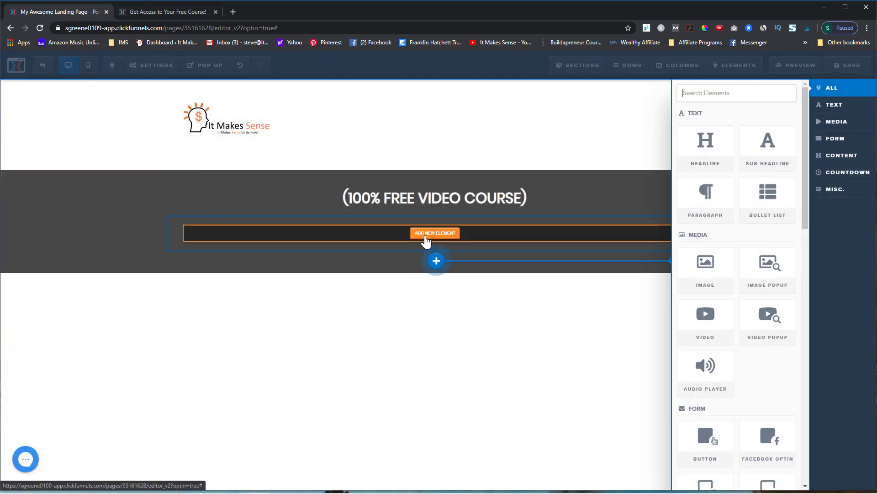
click(705, 153)
Step: Copy the reference page's "How To Start A Money Making Blog" headline over the placeholder text of the new page's second headline
click(157, 13)
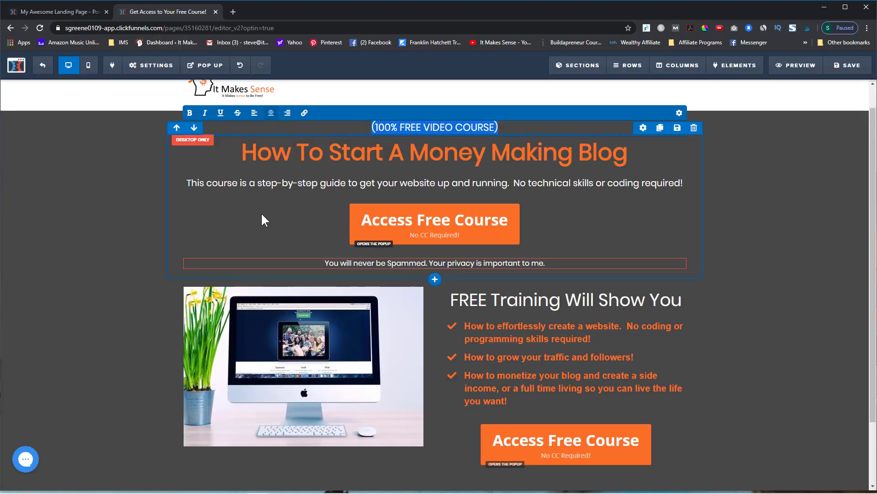
click(239, 156)
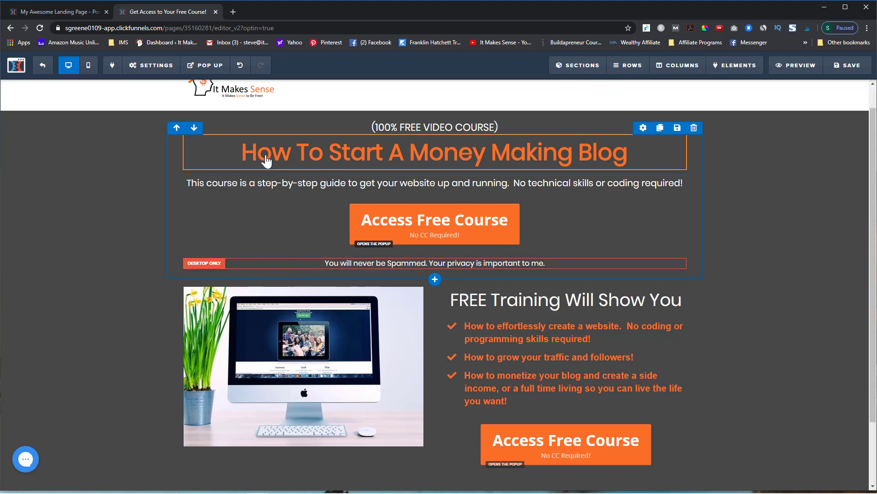
click(267, 161)
drag(634, 156, 249, 148)
key(ctrl+c)
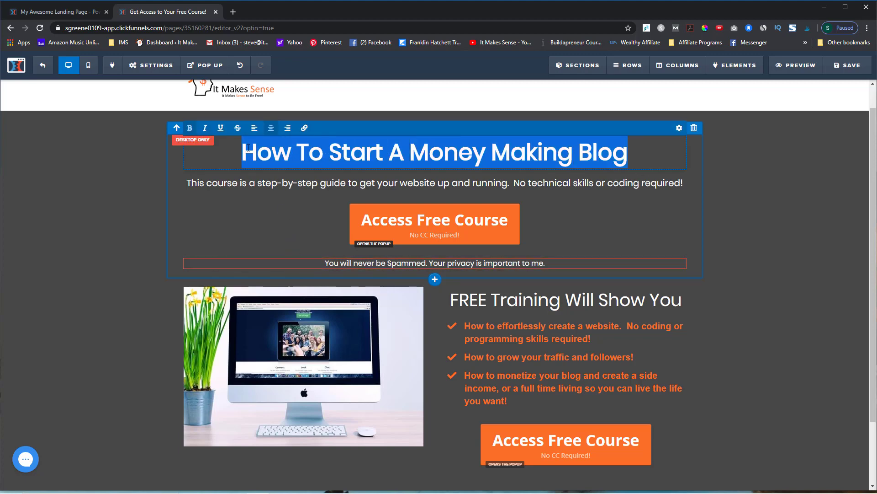
click(75, 10)
click(482, 238)
drag(537, 235, 270, 218)
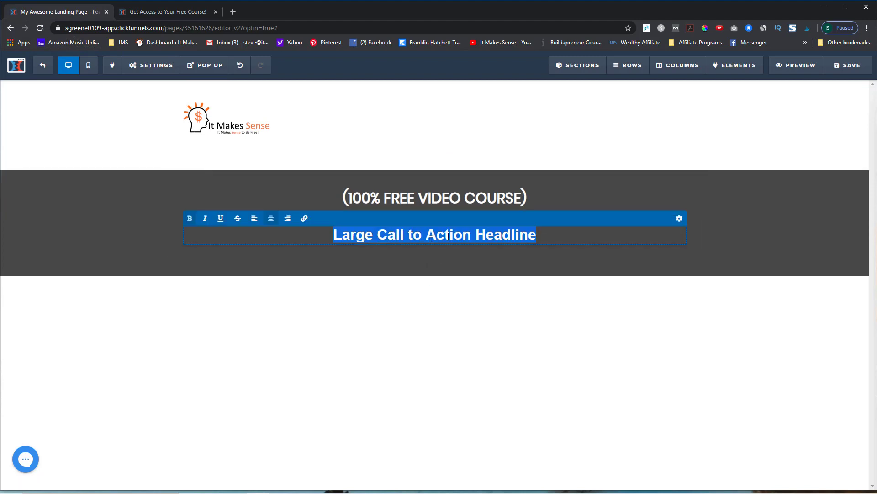
key(ctrl+v)
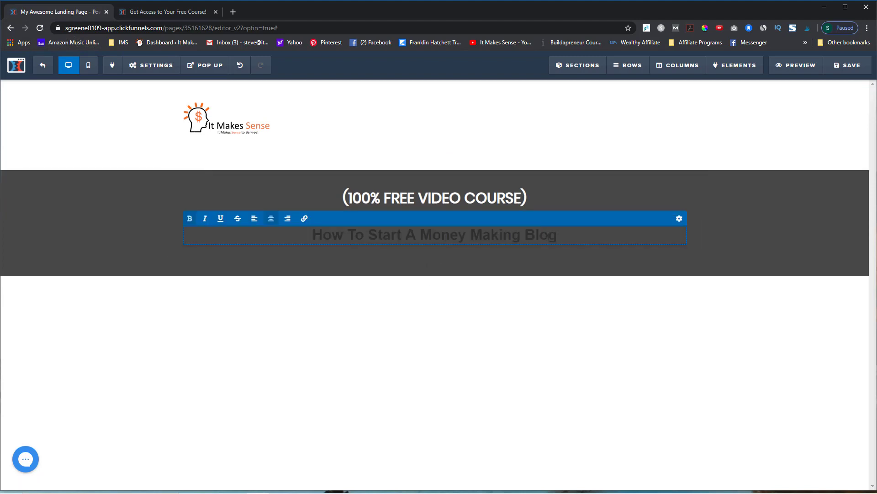
Step: Replace the second headline's text with "Email Marketing Made Easy"
drag(315, 235, 553, 235)
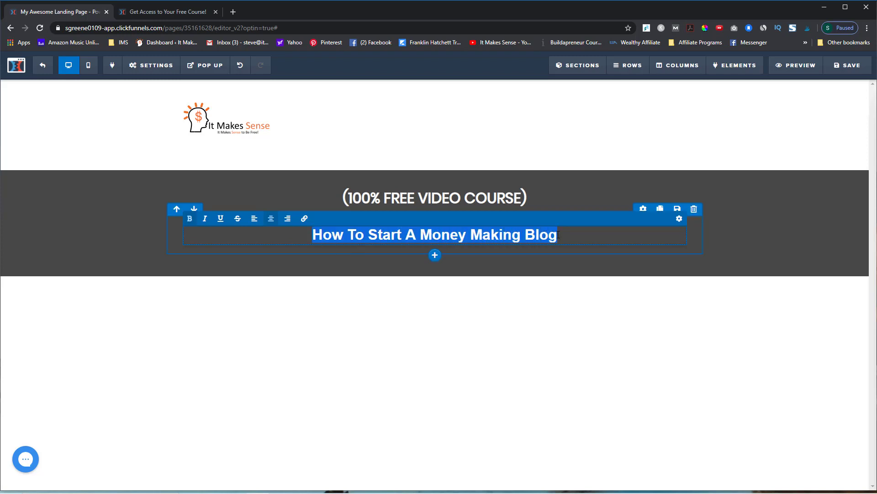
text(Email Ma)
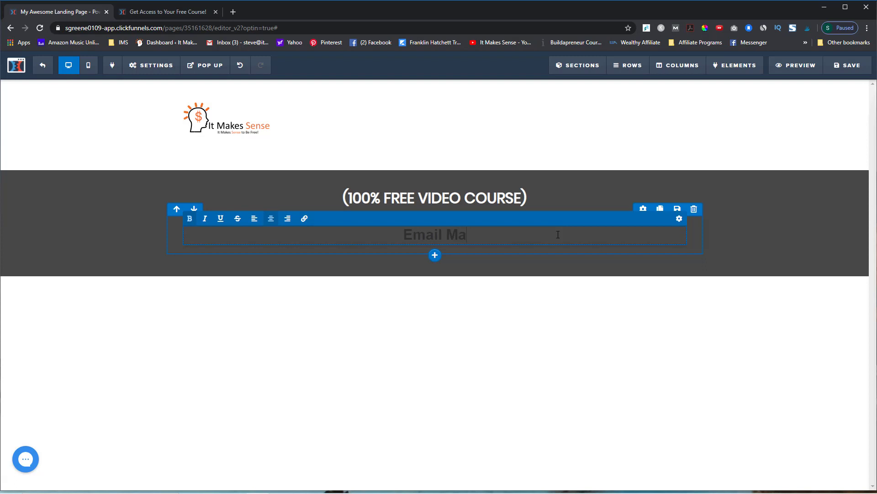
text(rketing Made Easy)
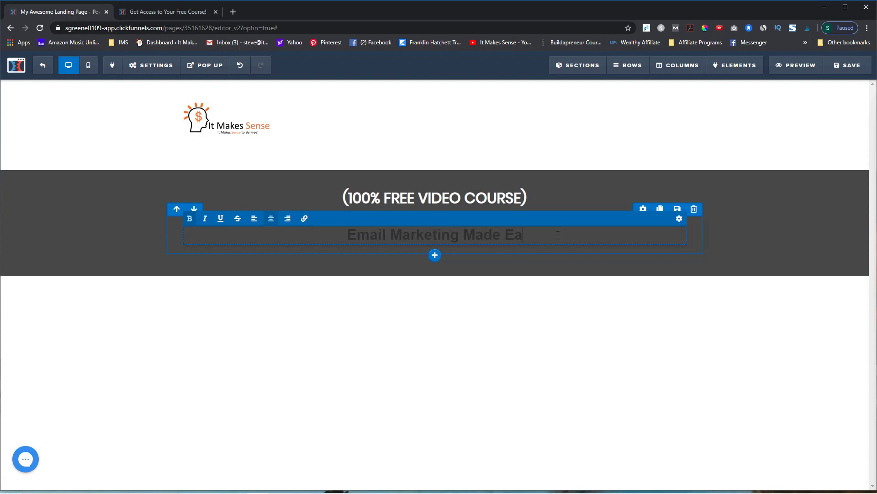
Step: Set the "Email Marketing Made Easy" headline's font family to Poppins and its text color to orange #ff7902
drag(553, 235, 338, 234)
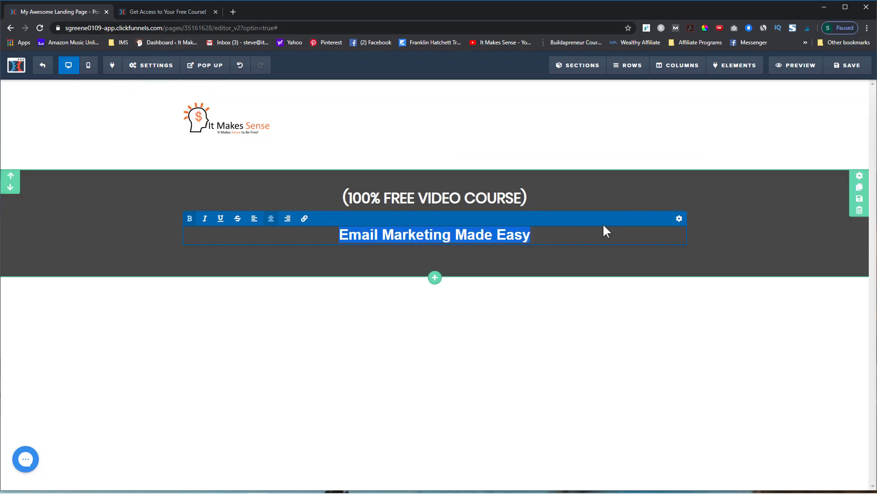
click(679, 219)
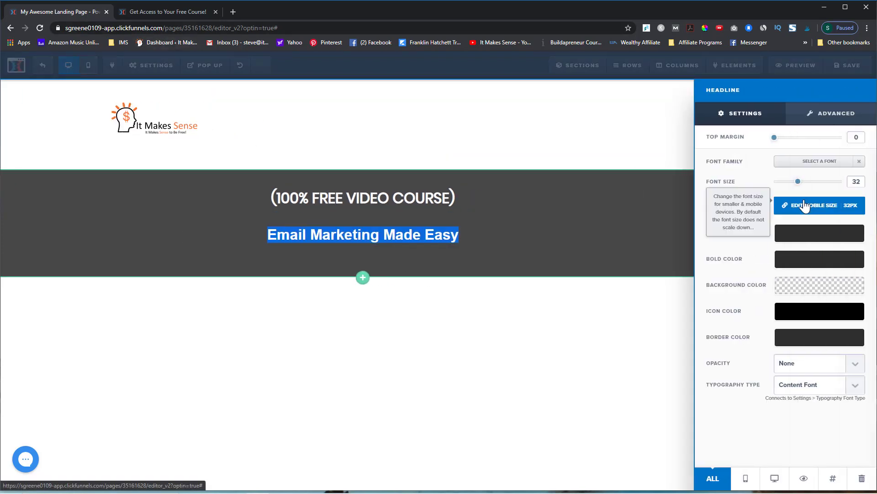
click(823, 163)
click(847, 258)
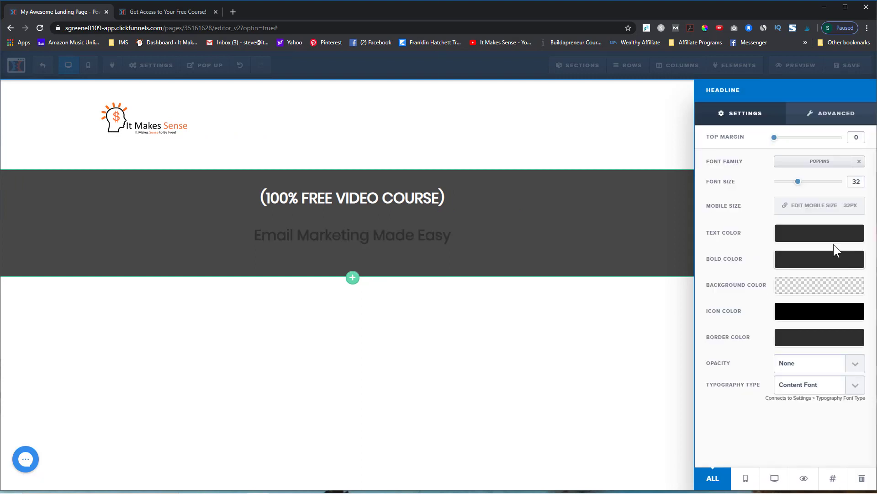
click(832, 234)
click(766, 341)
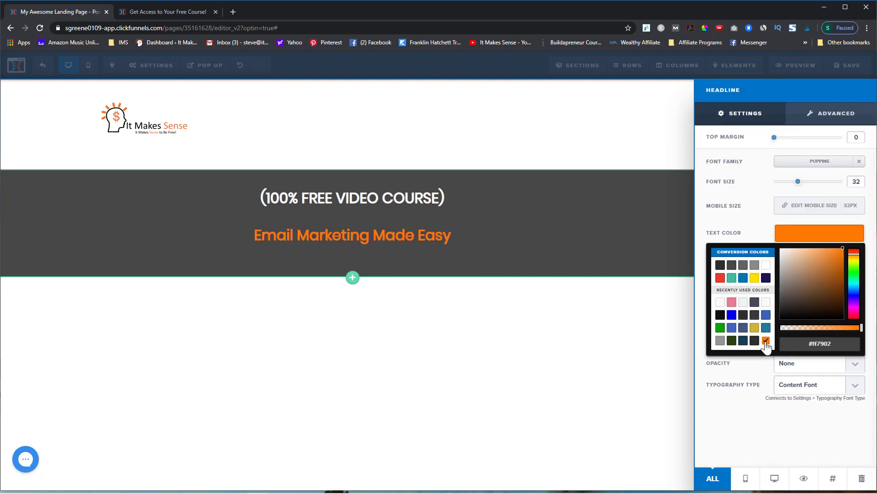
Step: Compare with the reference page's headline, then set the "Email Marketing Made Easy" headline's font size to 50
click(179, 10)
click(645, 133)
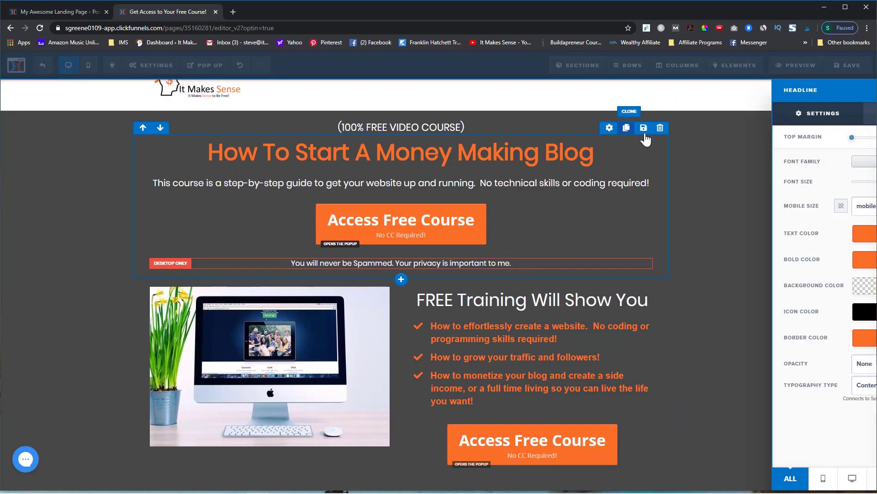
click(73, 12)
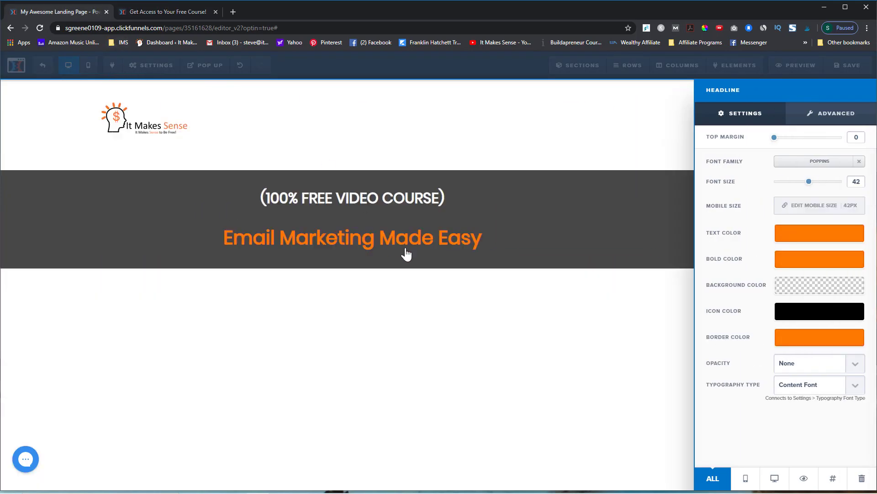
click(639, 224)
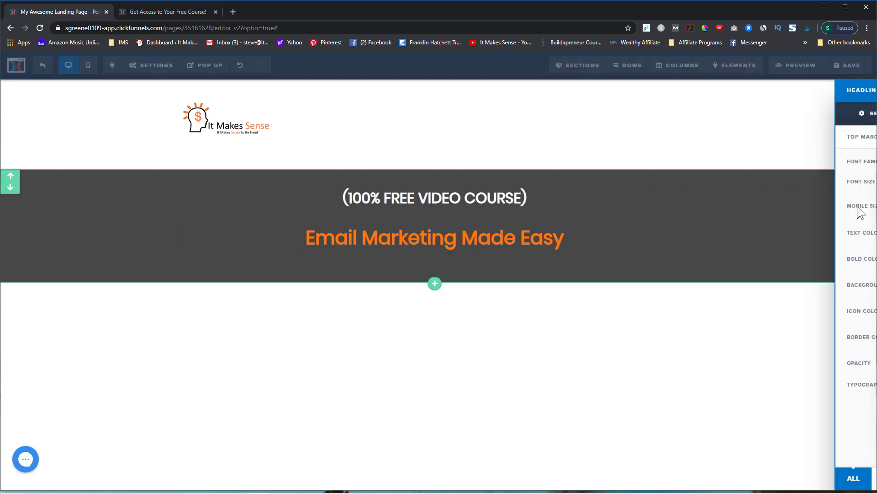
drag(810, 183, 818, 184)
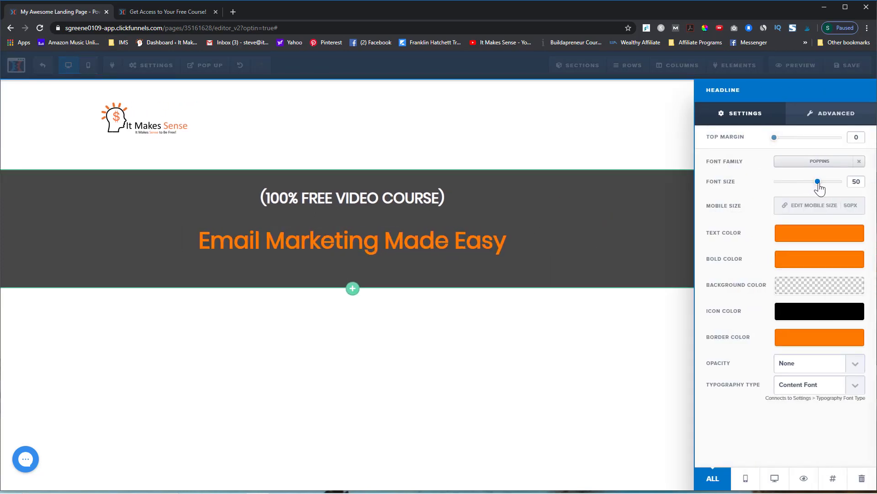
click(491, 379)
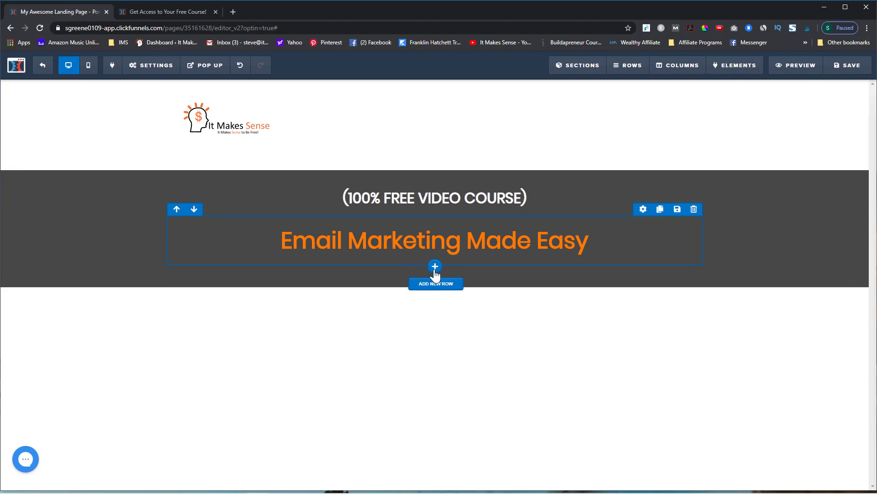
Step: Check the reference layout, then insert a Button element directly below the "Email Marketing Made Easy" headline
click(435, 267)
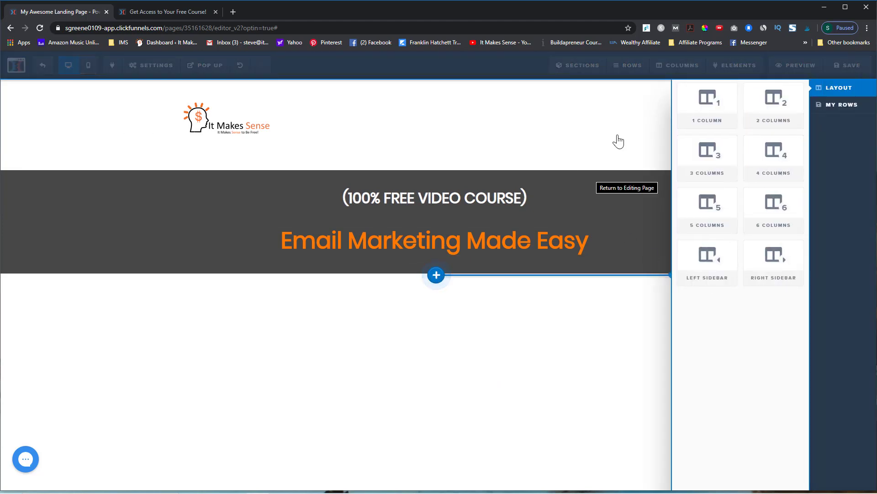
click(553, 147)
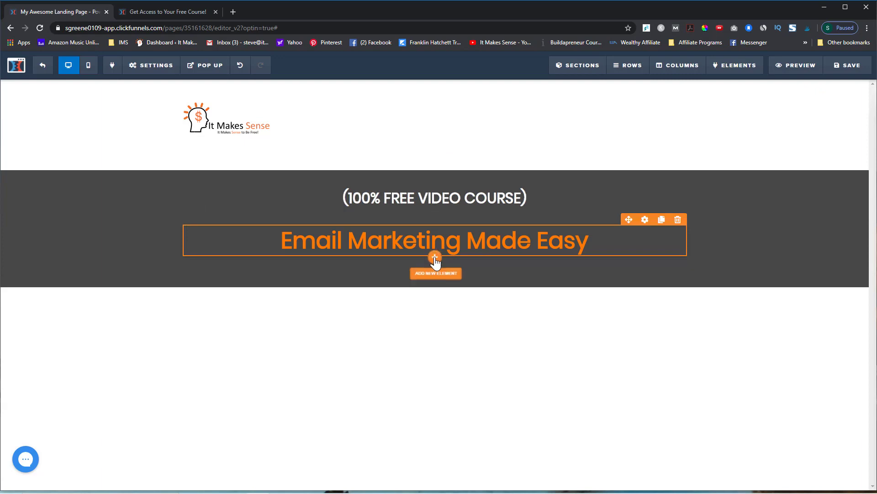
click(436, 259)
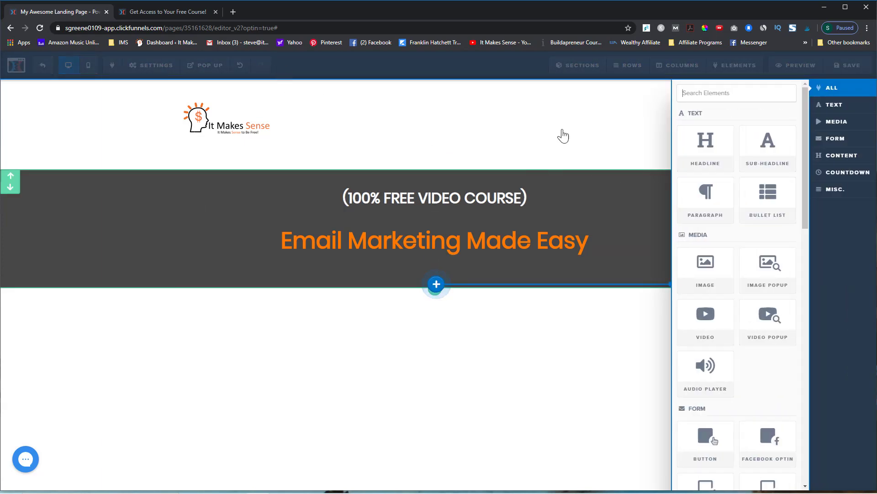
click(151, 12)
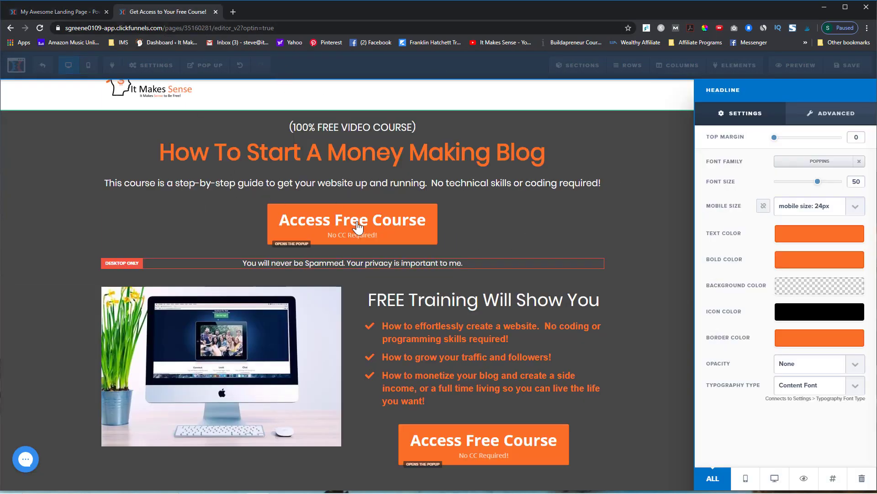
click(64, 12)
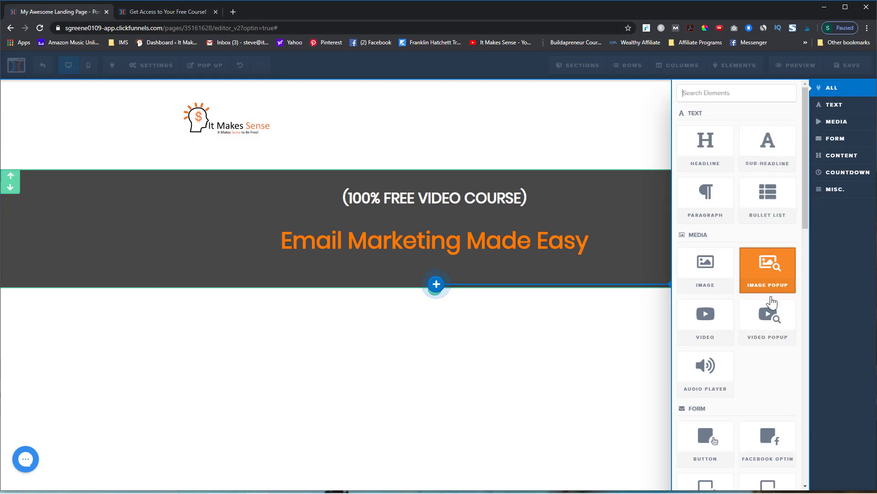
scroll(768, 274, down, 3)
click(706, 320)
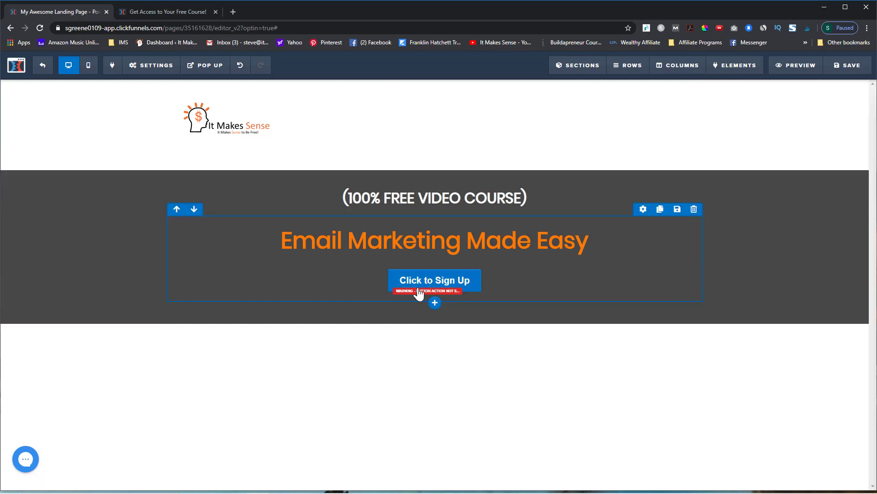
Step: Copy the reference button's text "Access Free Course" into the new button's text
click(471, 284)
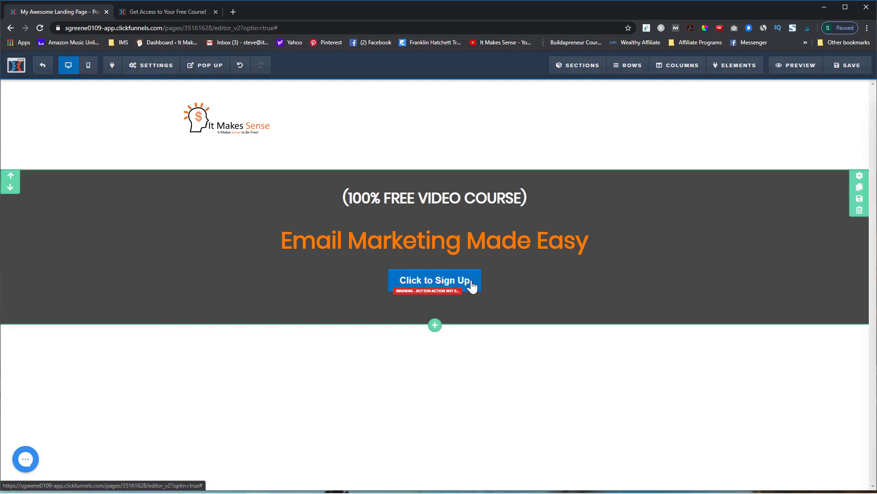
click(180, 11)
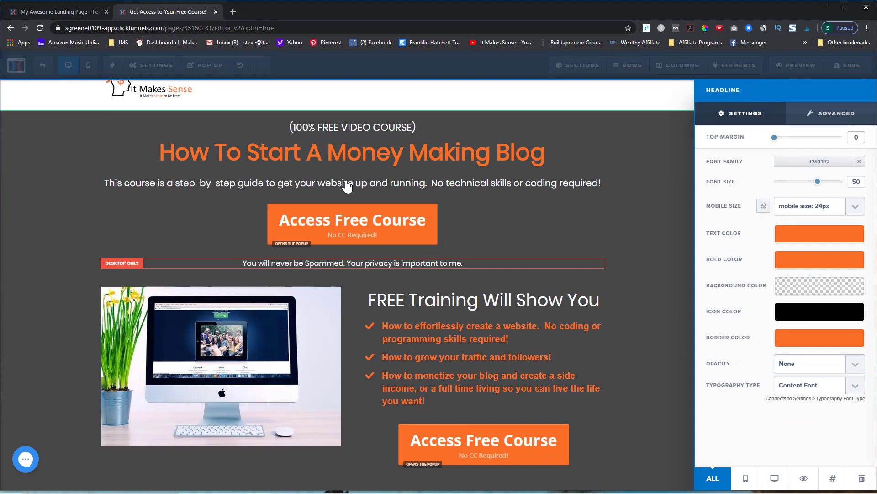
click(324, 225)
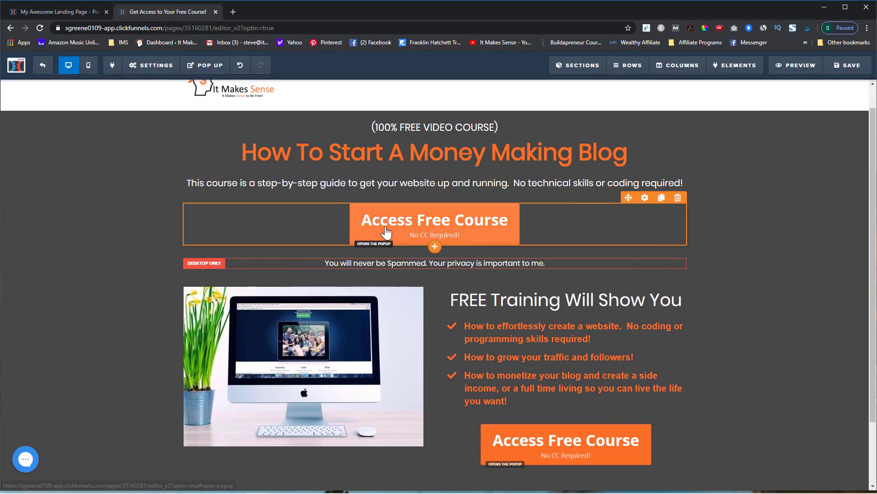
click(322, 231)
drag(850, 196, 768, 198)
key(ctrl+c)
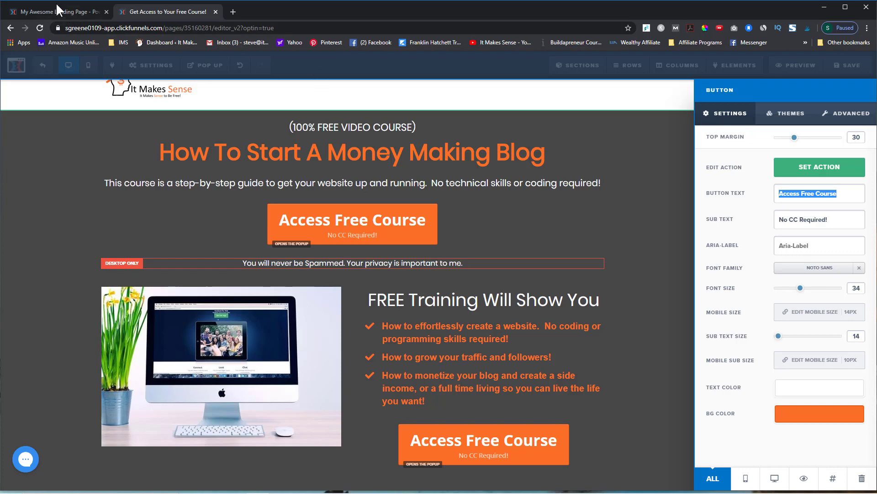
click(59, 10)
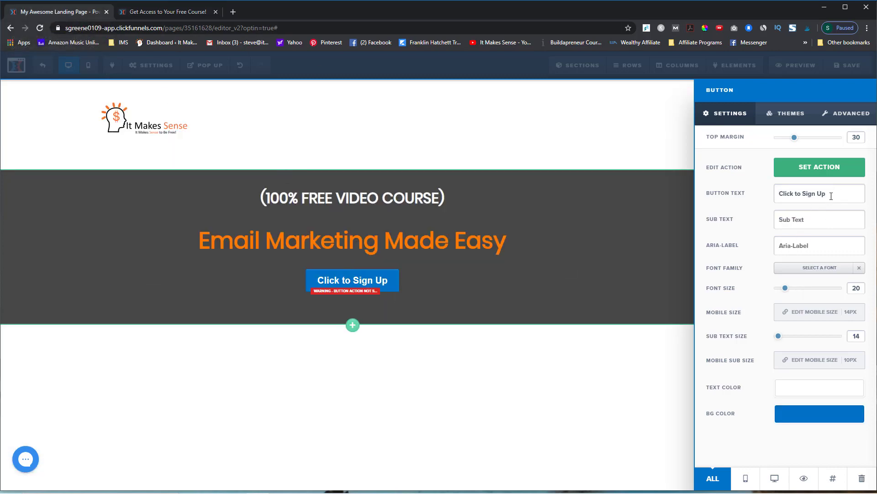
key(ctrl+v)
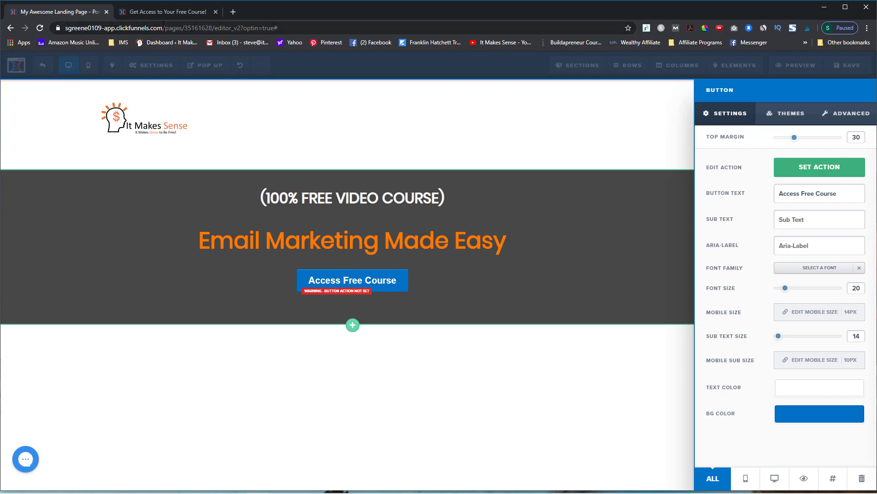
Step: Set the new button's sub text to "No CC Required" and its background color to orange #fb6e26
click(172, 12)
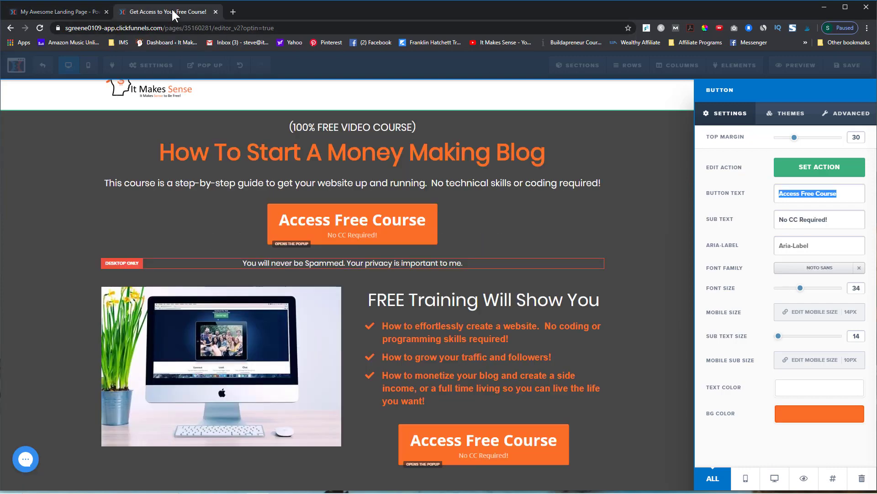
click(73, 11)
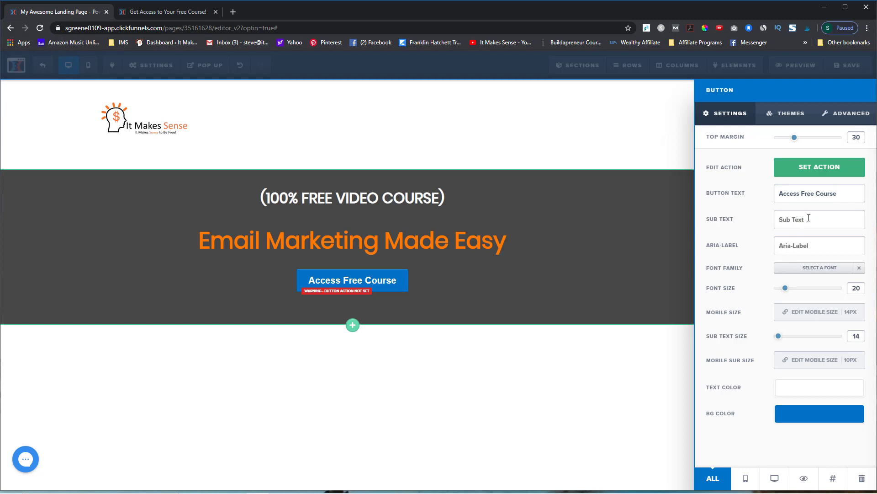
text(No CC Required)
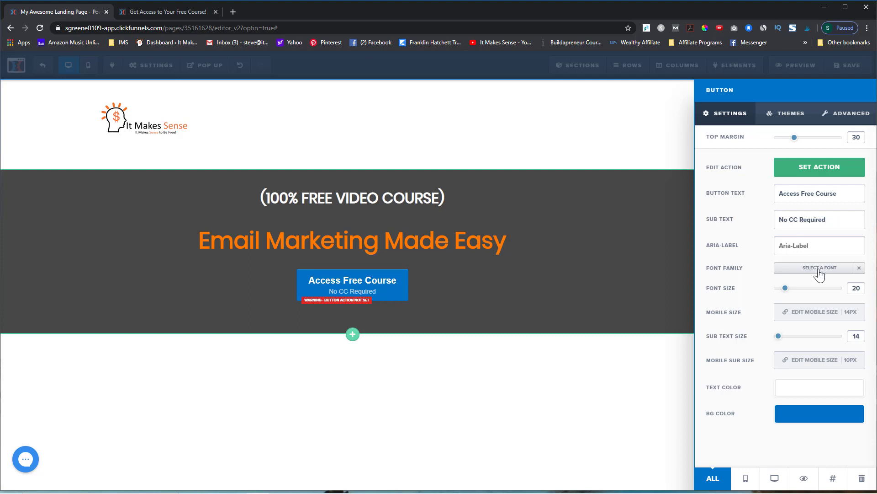
click(818, 417)
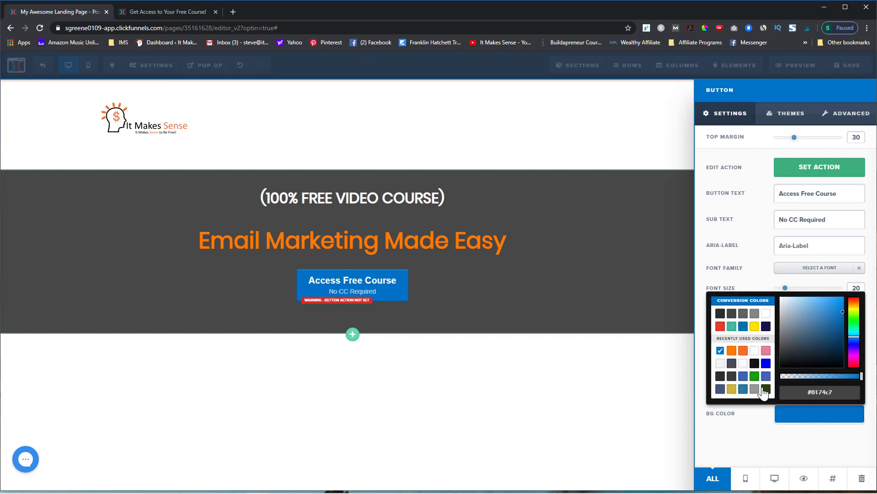
click(742, 351)
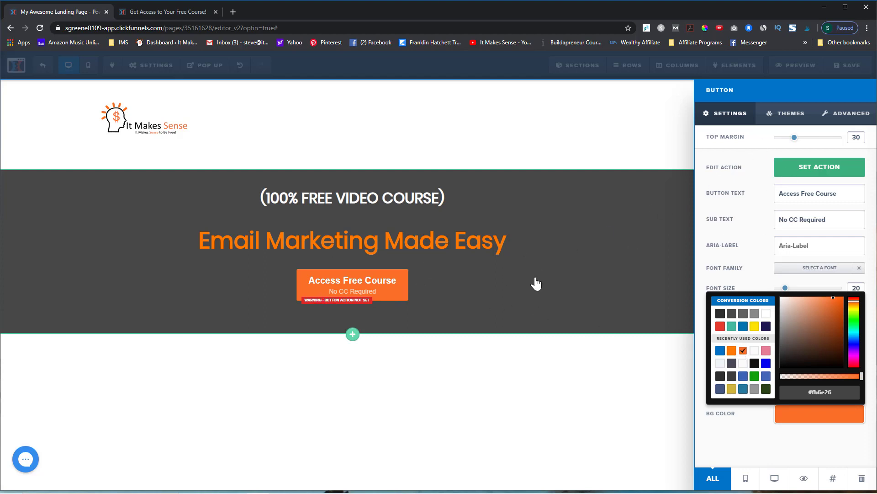
click(353, 297)
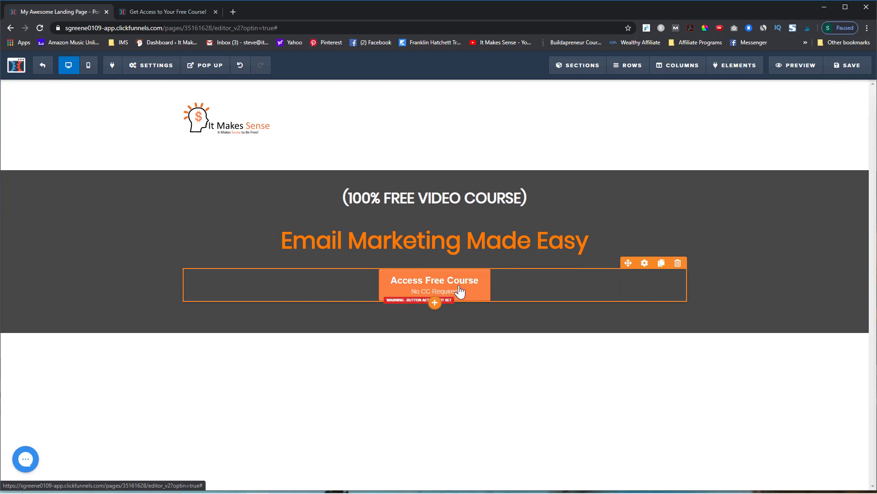
Step: Check the reference button's settings and set the new "Access Free Course" button's font size to 34
click(460, 291)
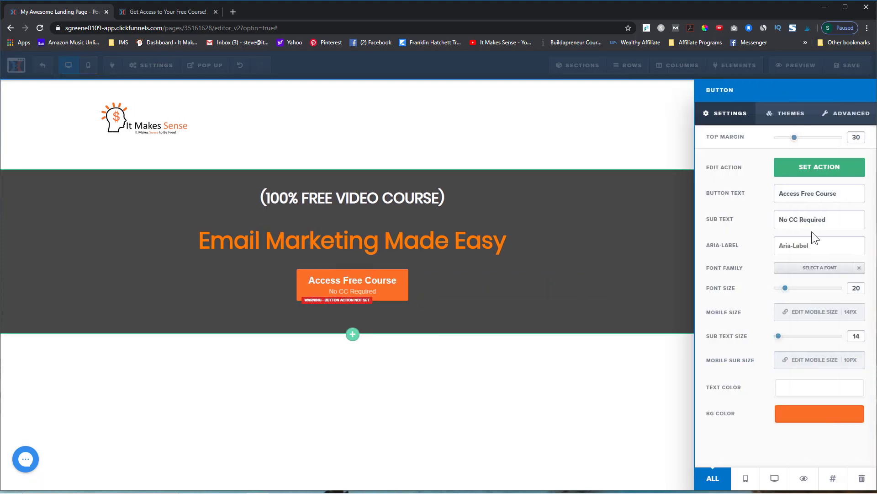
click(201, 10)
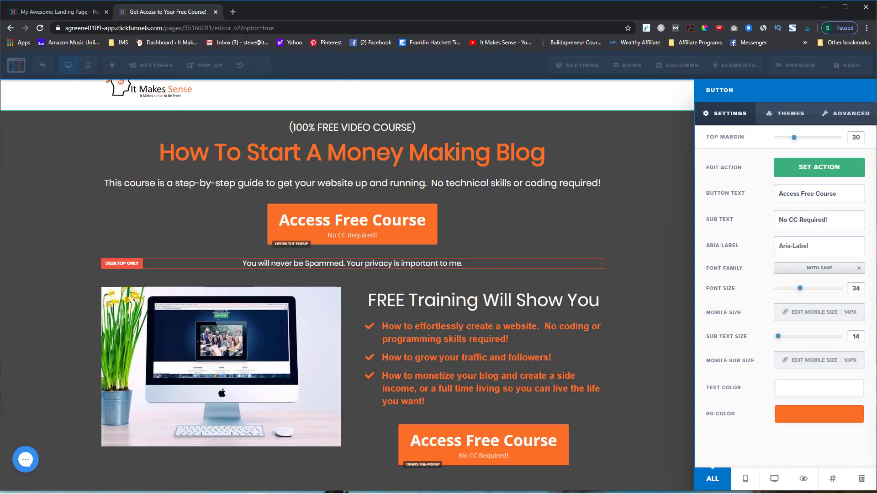
click(73, 13)
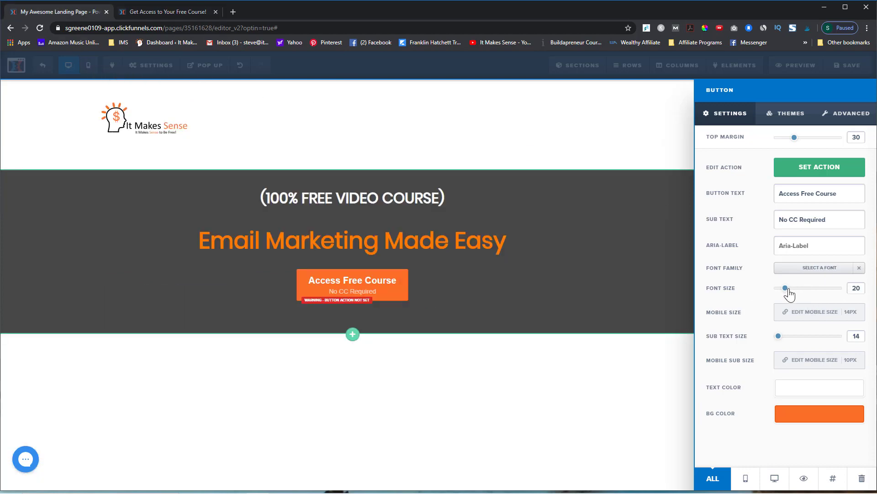
drag(789, 294, 805, 295)
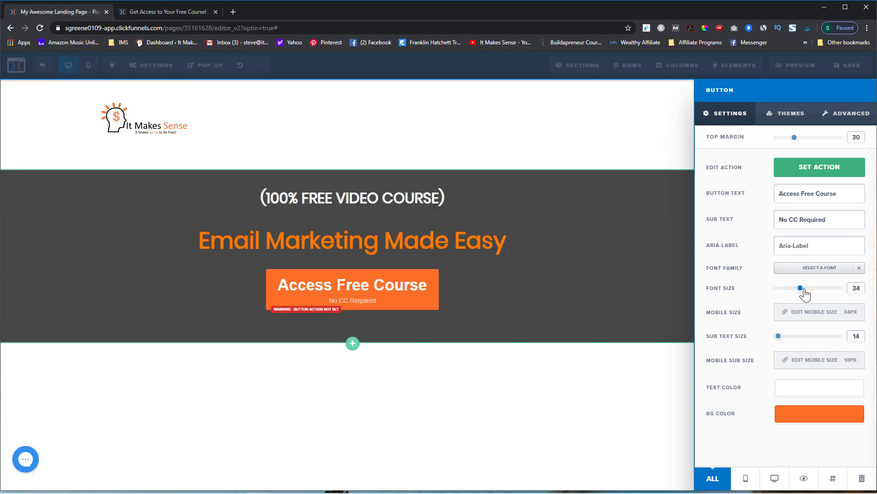
click(157, 12)
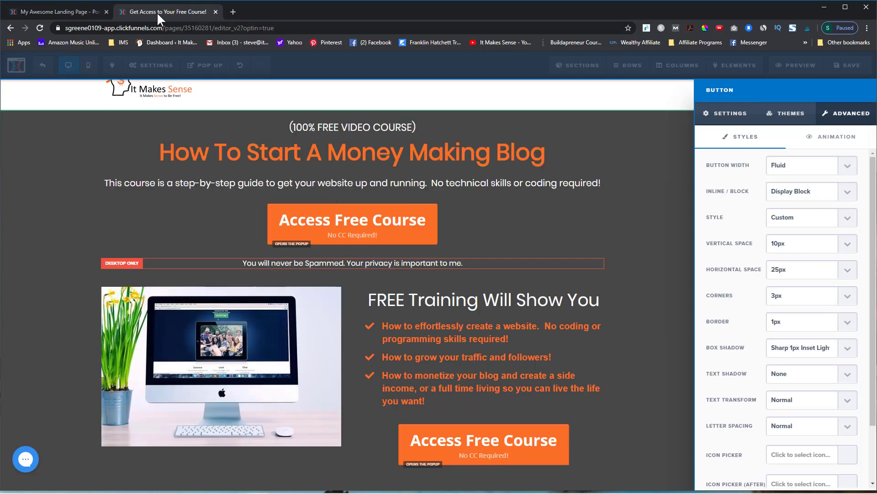
click(56, 9)
click(392, 309)
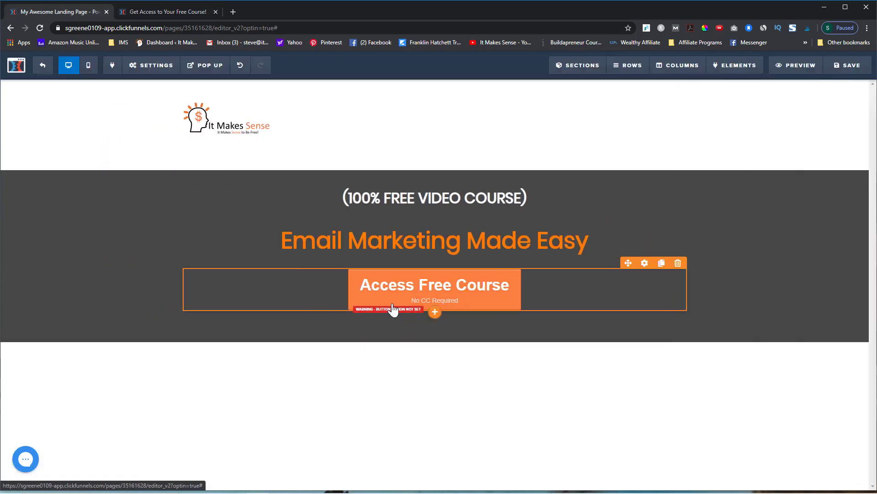
Step: Set the new button's action to Open The Pop Up and compare it with the reference button's action
click(645, 264)
click(820, 167)
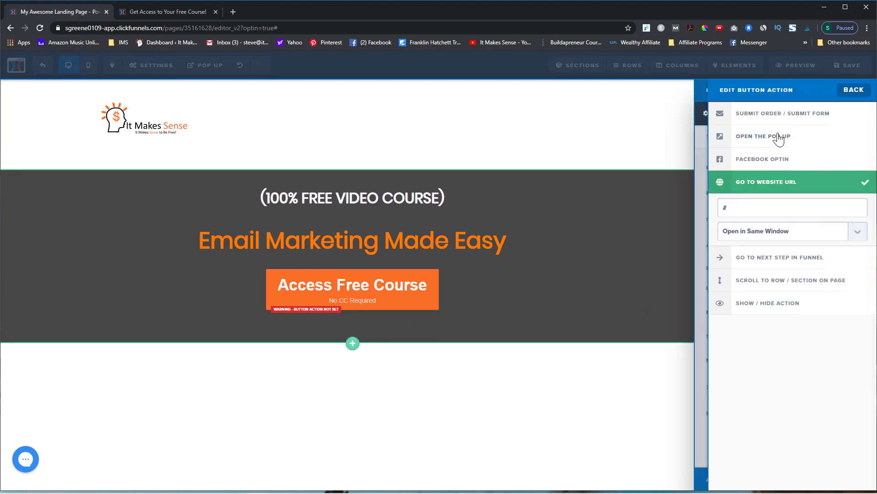
click(779, 136)
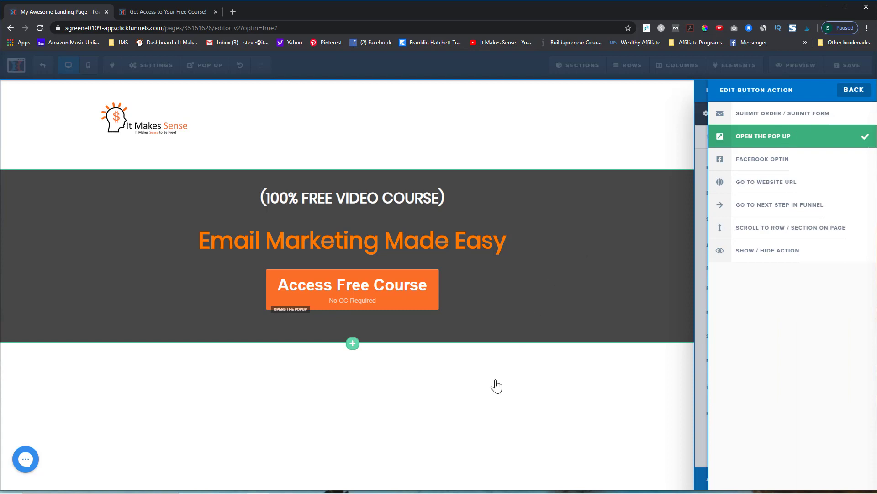
click(471, 420)
click(180, 11)
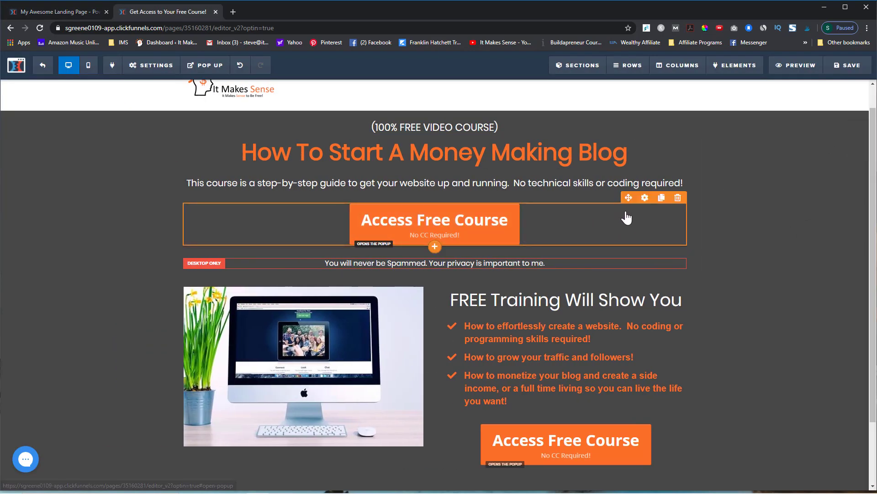
click(645, 197)
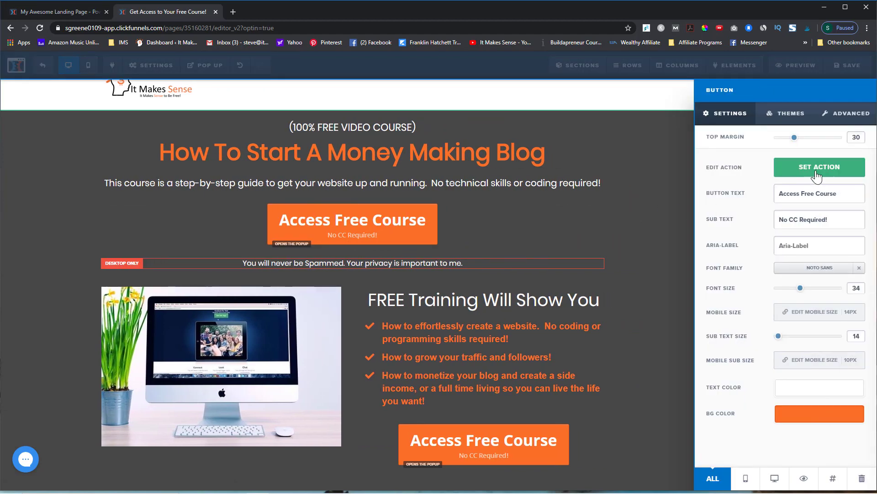
click(819, 167)
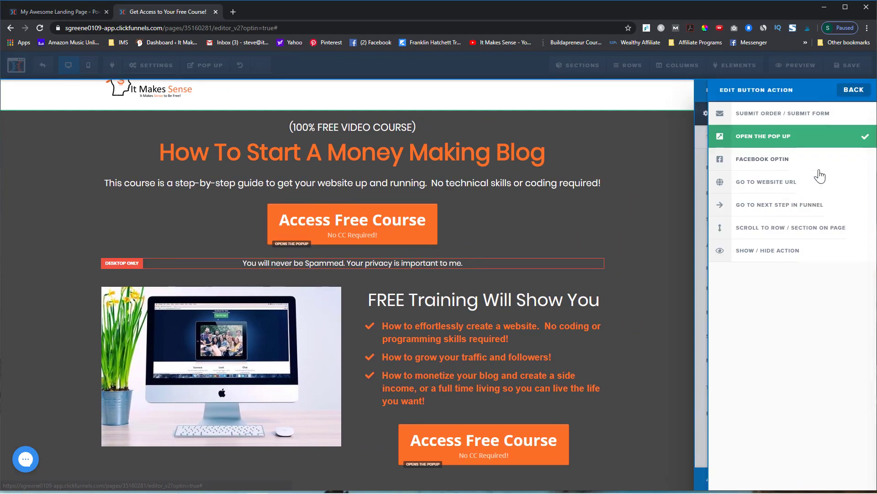
click(645, 363)
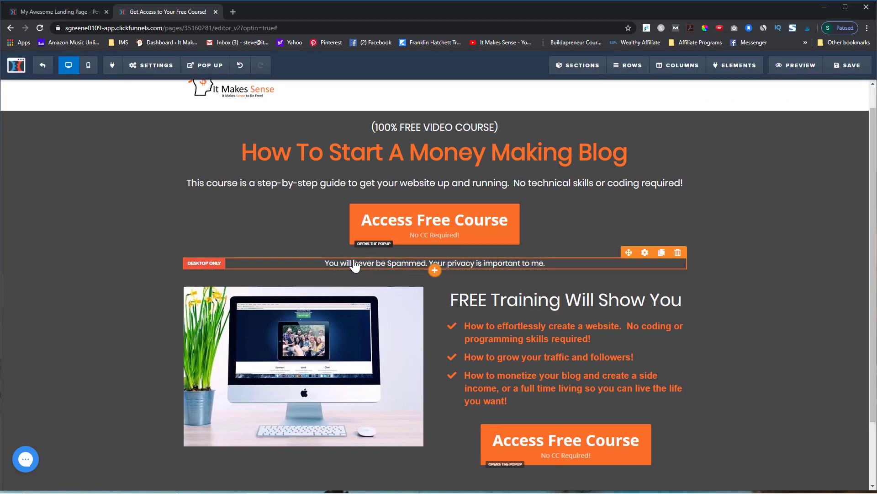
Step: Add a sub-headline below the new page's "Access Free Course" button and show it on desktop only
click(68, 10)
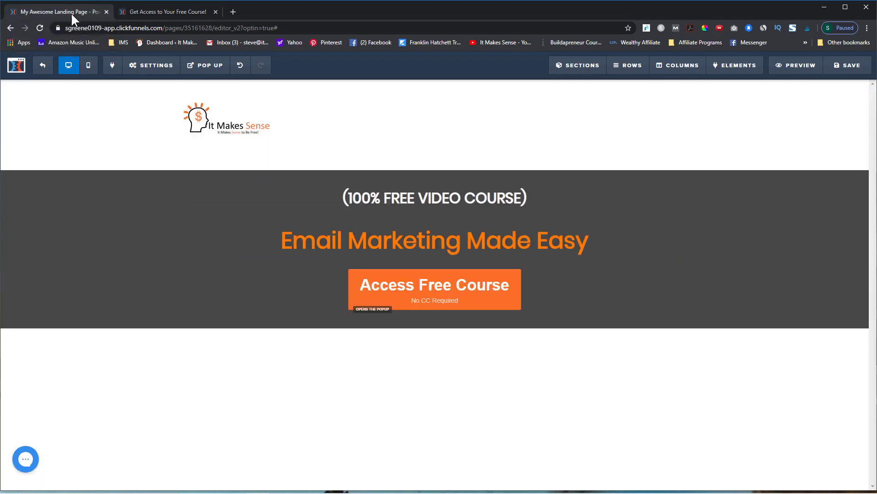
click(434, 317)
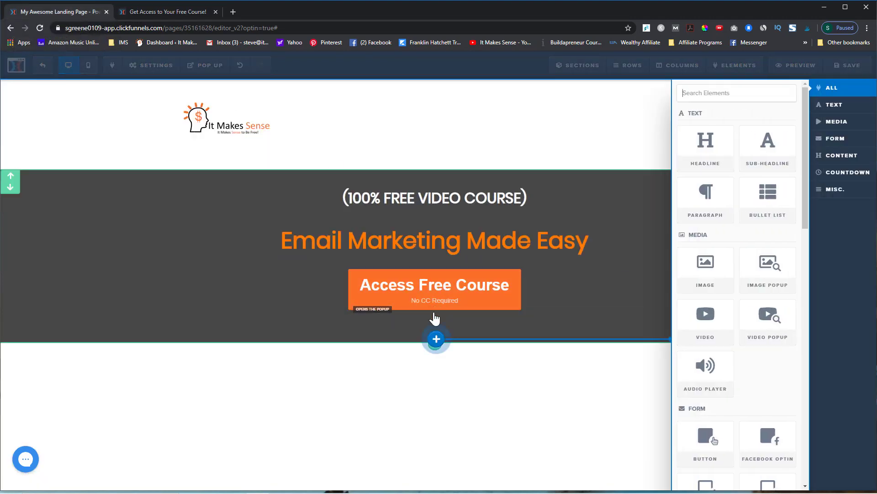
scroll(748, 411, down, 3)
scroll(745, 315, up, 3)
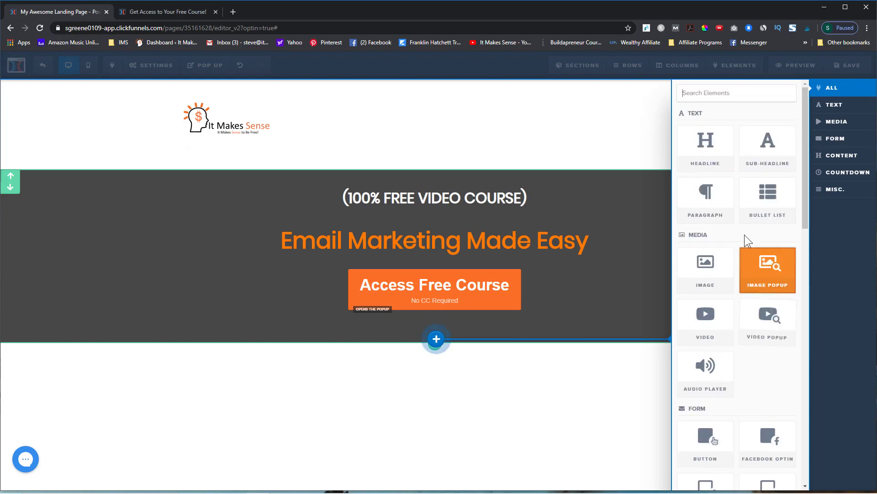
click(769, 155)
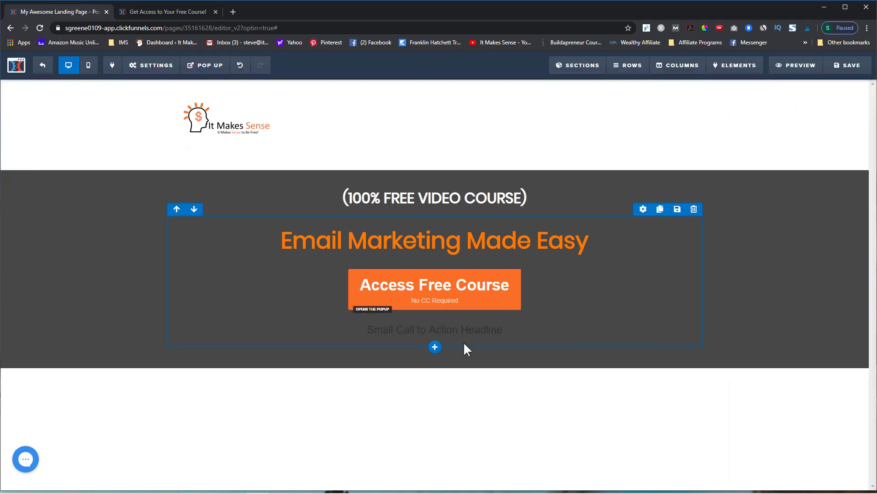
mouse_move(463, 335)
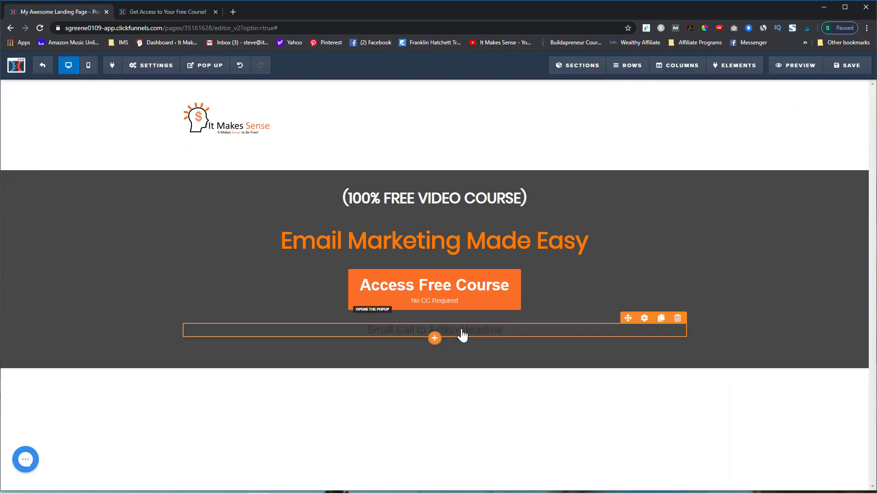
click(644, 317)
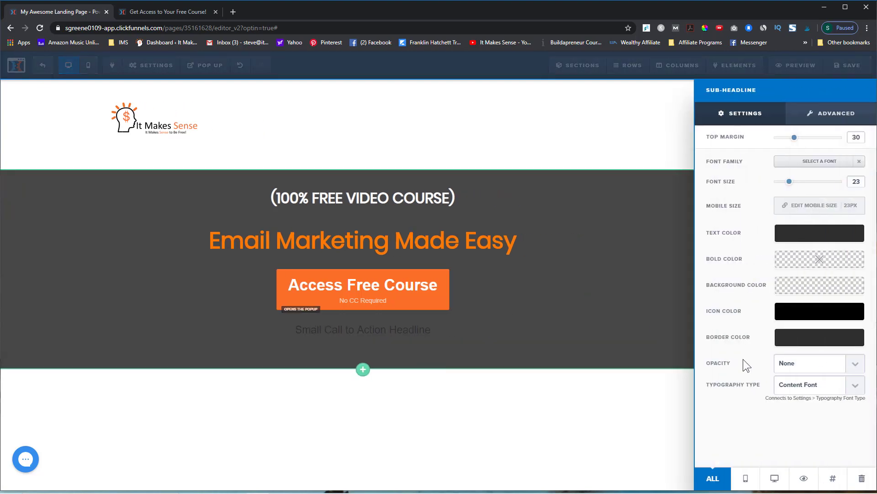
click(767, 485)
Step: Copy the reference page's line "You will never be Spammed. Your privacy is important to me." into the new sub-headline
click(182, 11)
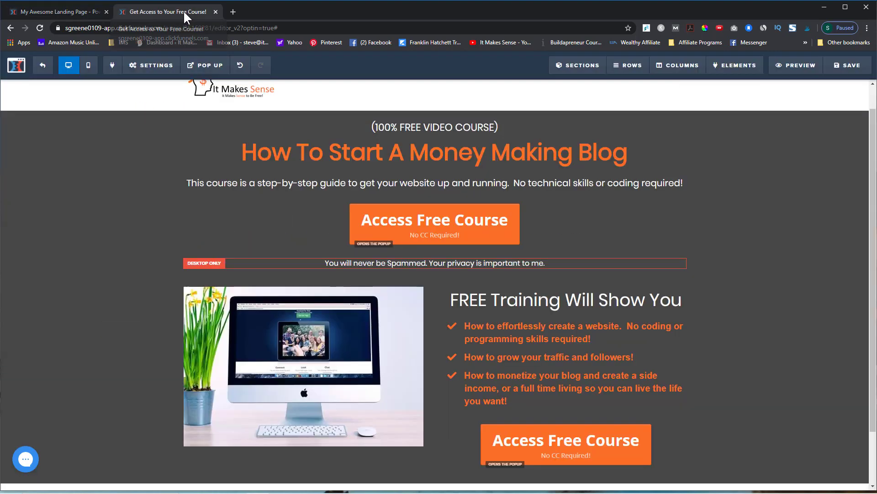
click(553, 265)
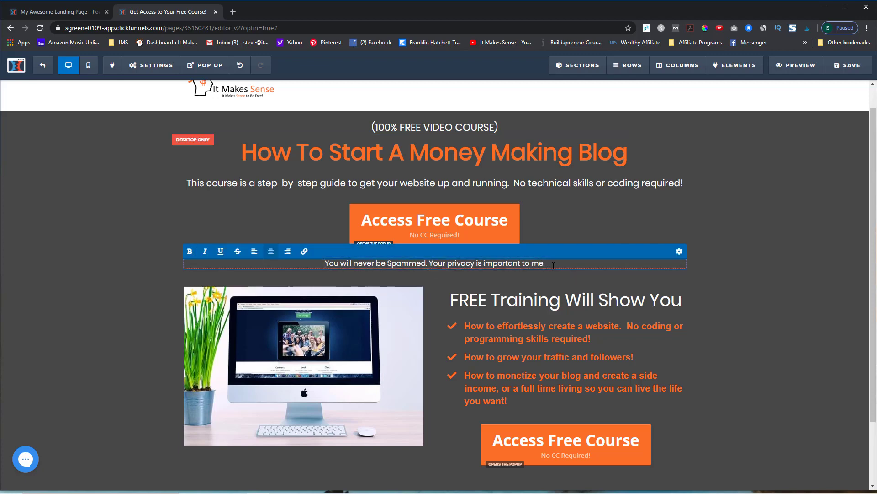
drag(553, 265, 293, 261)
key(ctrl+c)
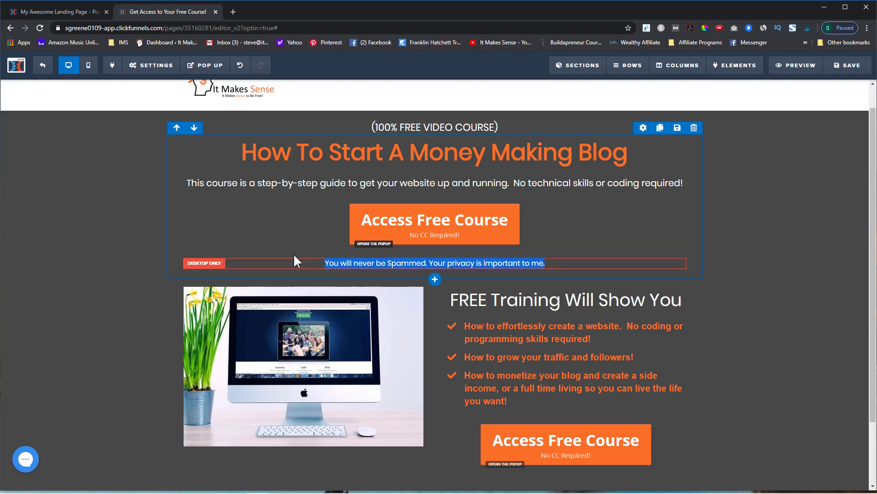
click(87, 12)
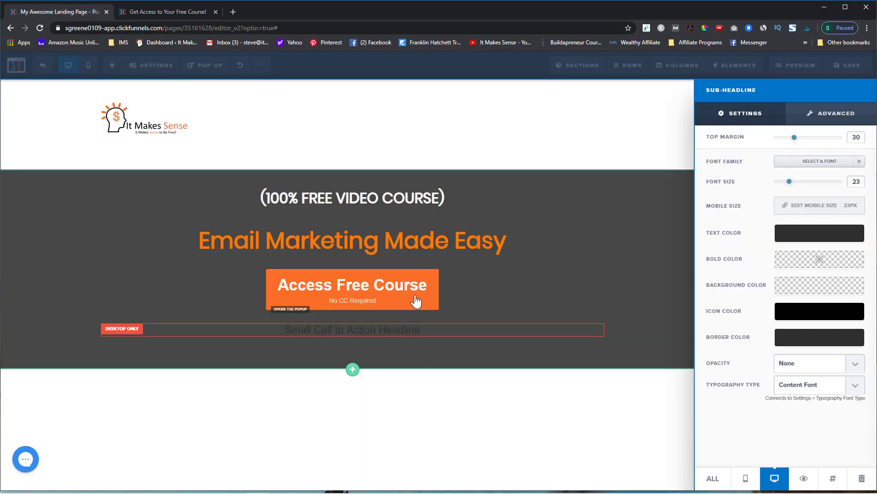
click(393, 338)
click(508, 339)
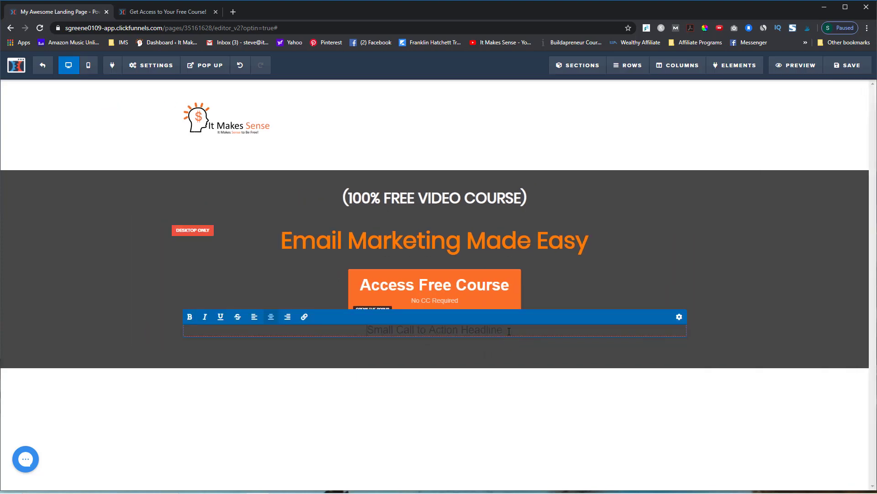
drag(504, 331, 387, 332)
key(ctrl+v)
Step: Set the new privacy line's text color to white #ffffff and its font size to 18
drag(577, 332, 293, 330)
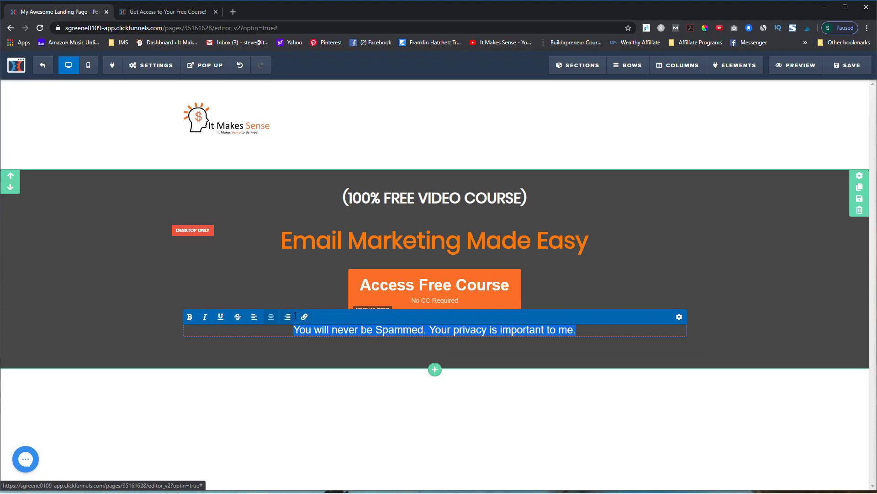
click(645, 318)
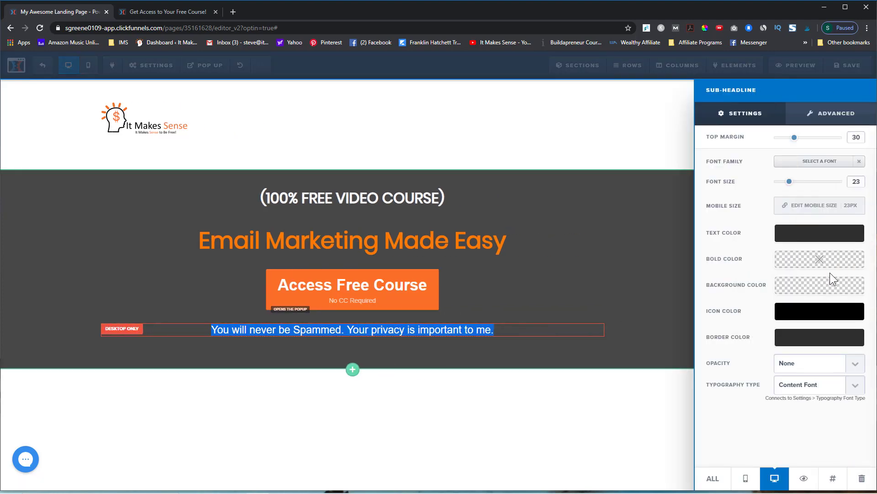
click(819, 236)
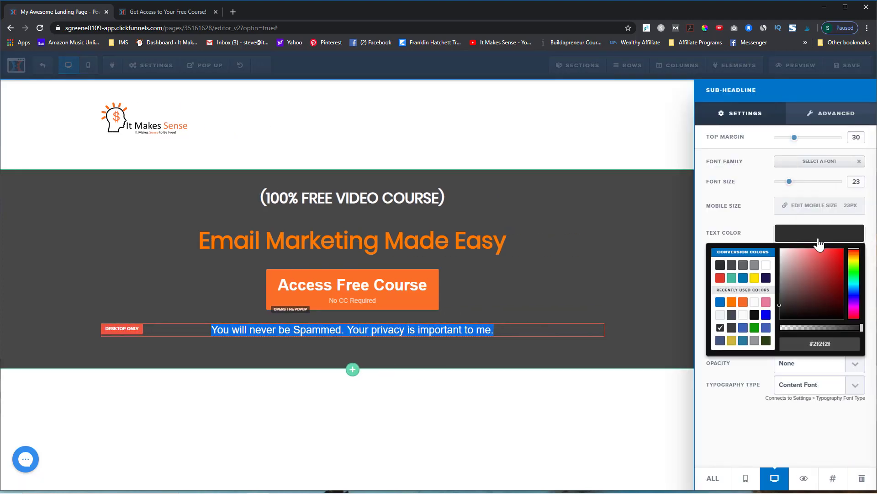
click(766, 266)
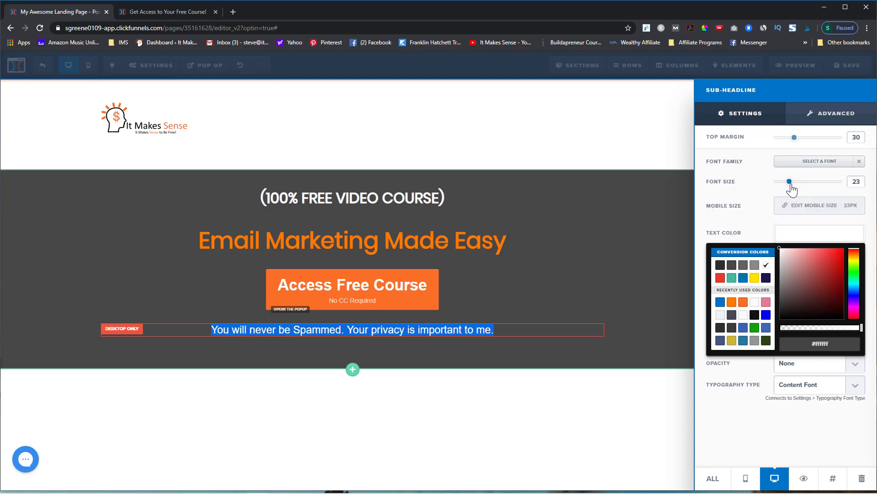
drag(790, 183, 783, 183)
Step: Check the reference privacy line's settings, set the new line's font size to 16, and save the page
click(158, 12)
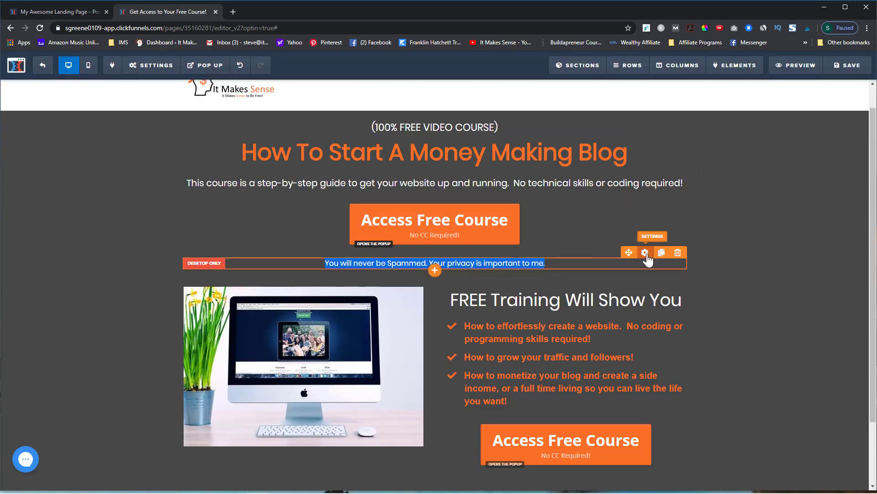
click(645, 251)
click(68, 13)
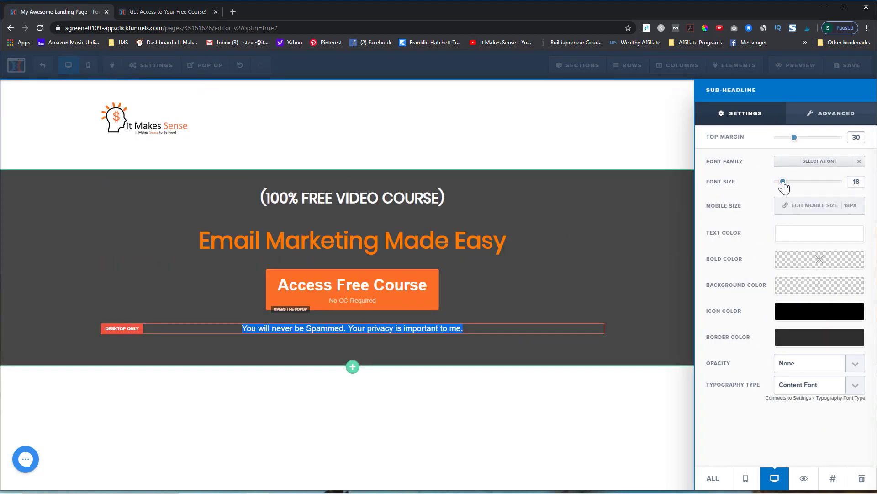
drag(783, 182, 781, 182)
click(573, 366)
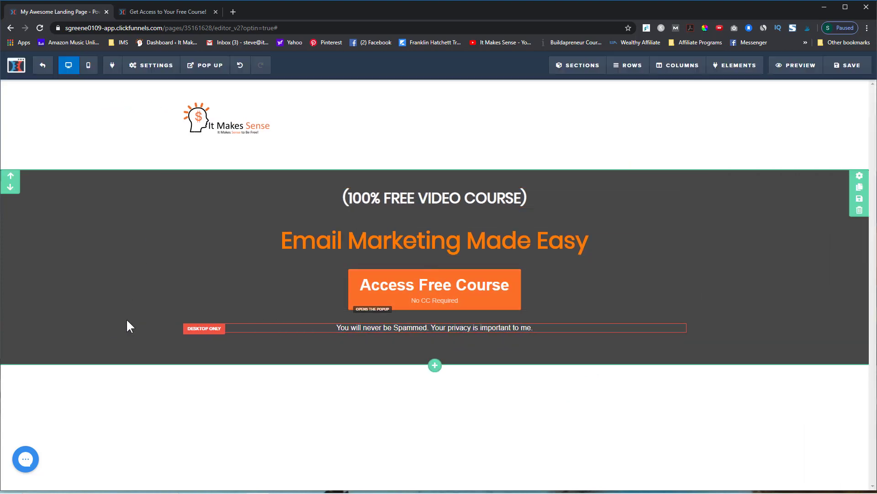
click(849, 68)
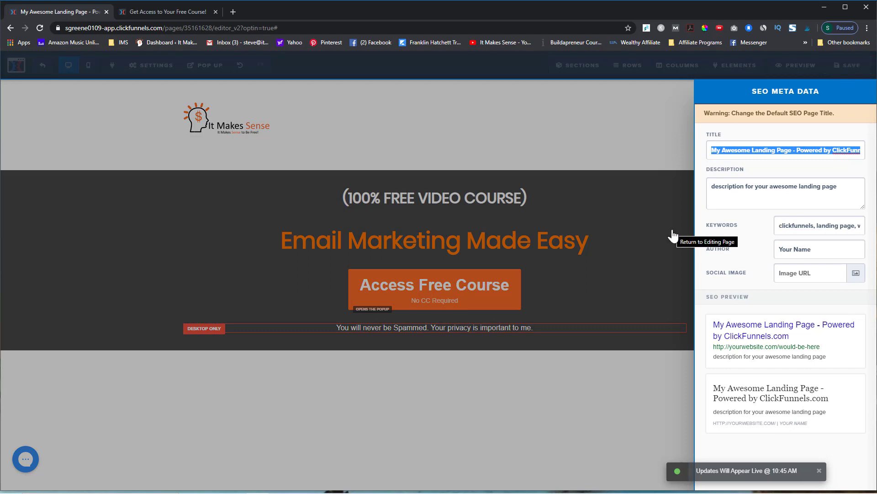
click(643, 396)
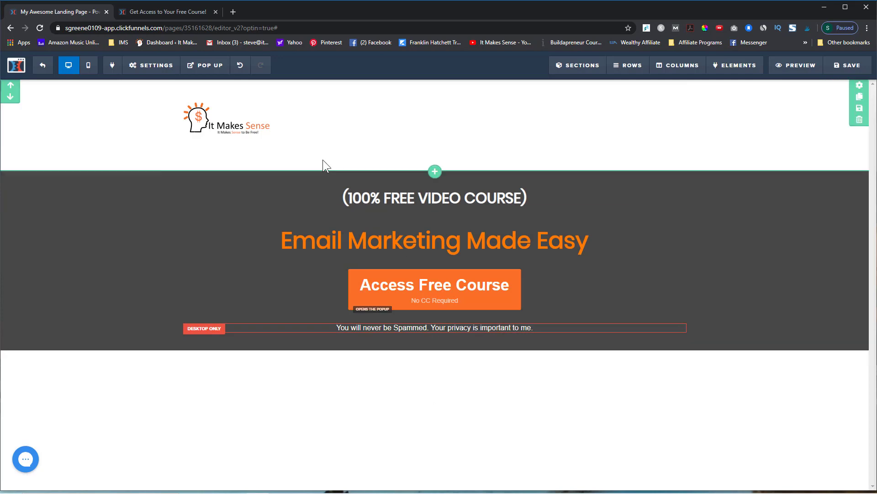
Step: Compare the logo section with the reference page and set the new logo section's top and bottom padding to 0
click(158, 12)
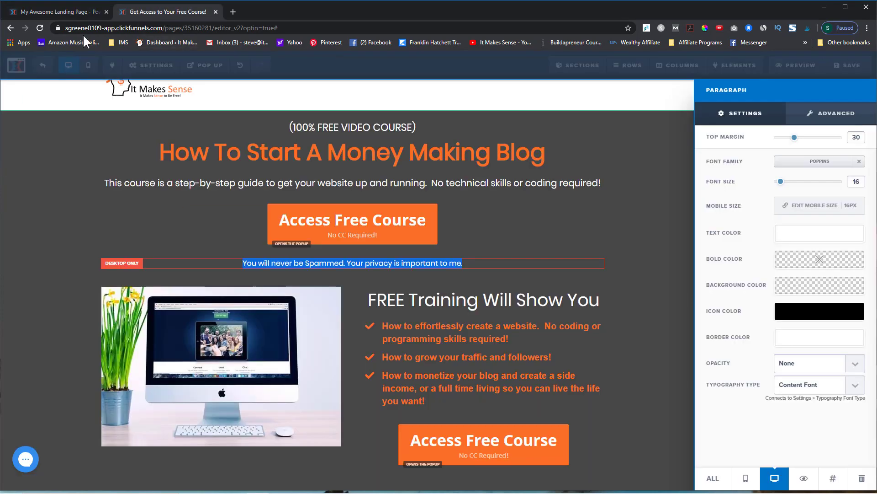
click(217, 123)
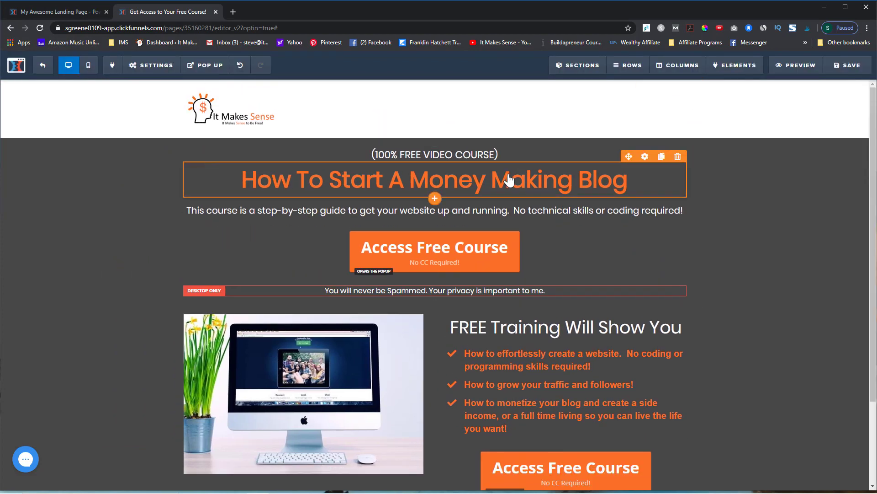
key(ctrl+Tab)
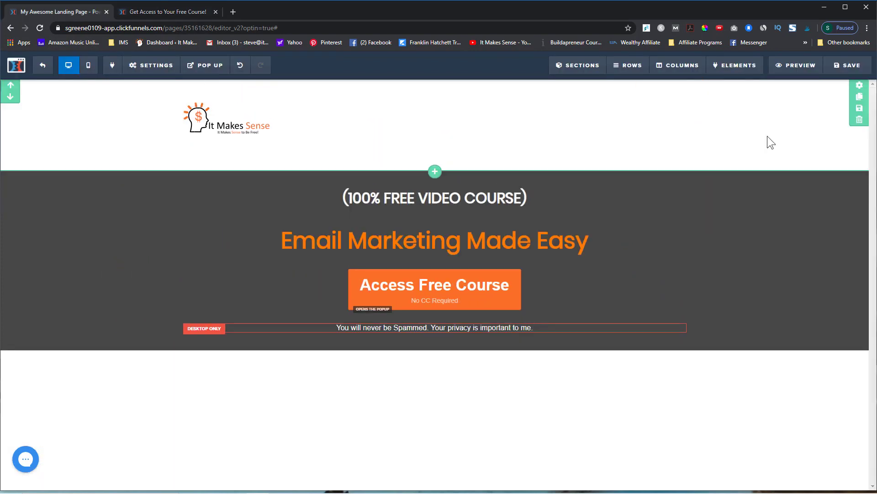
click(859, 85)
drag(794, 374, 768, 403)
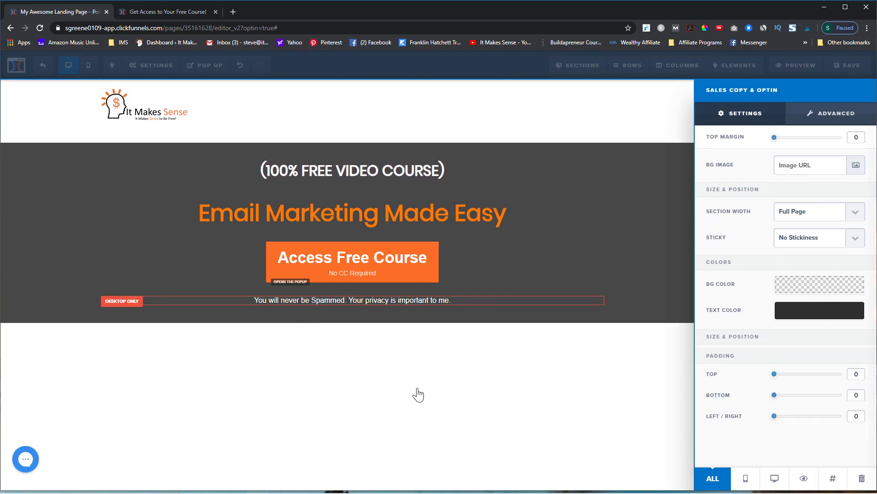
click(418, 394)
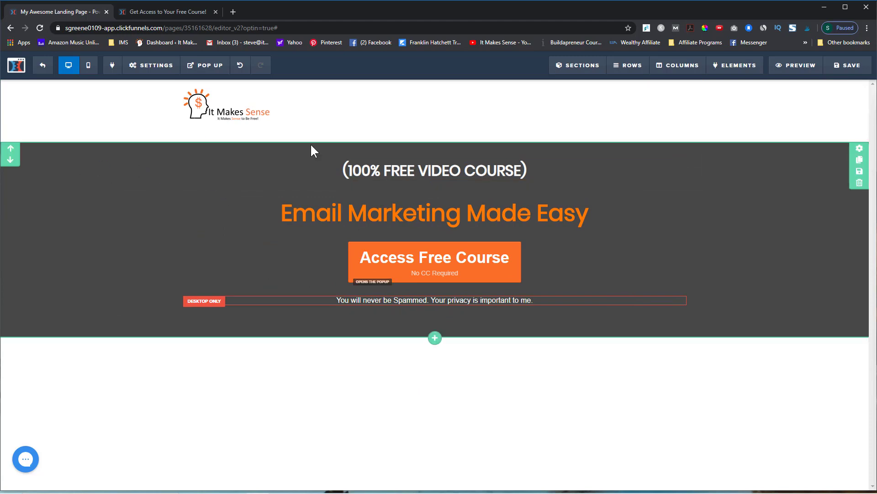
Step: Compare the dark section's padding and color settings with those of the reference page's dark section
click(859, 148)
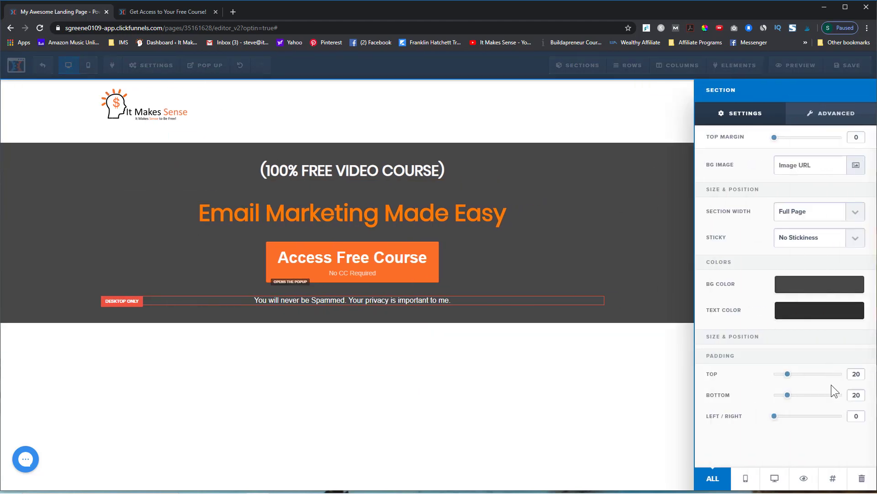
click(166, 11)
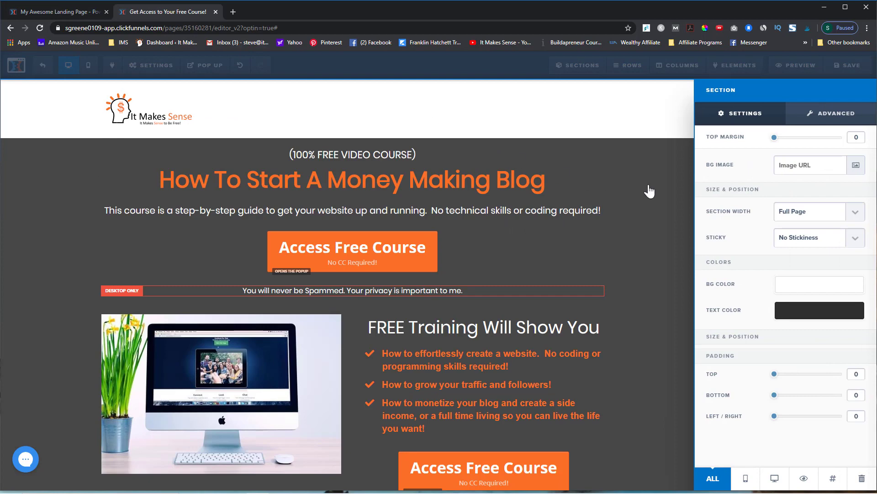
click(671, 186)
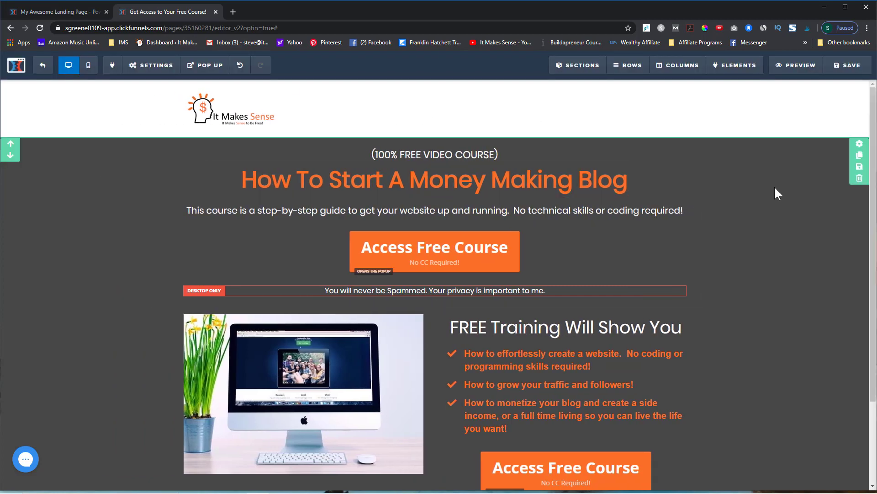
click(859, 143)
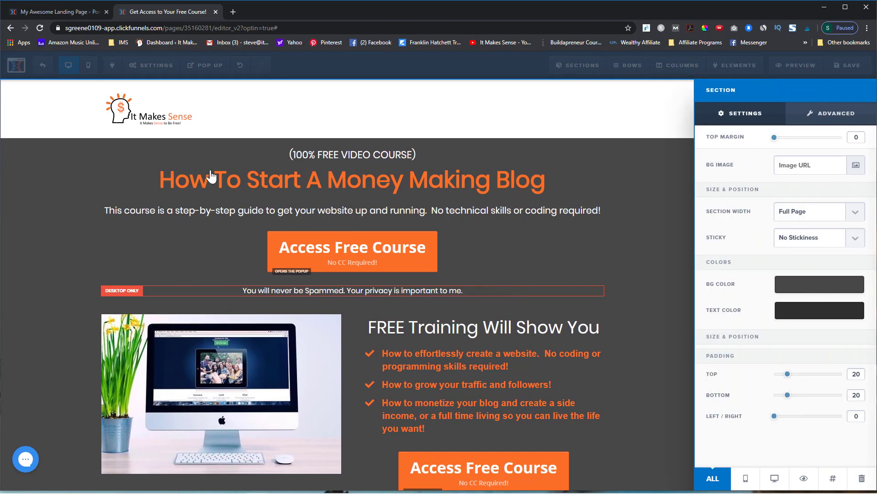
click(72, 12)
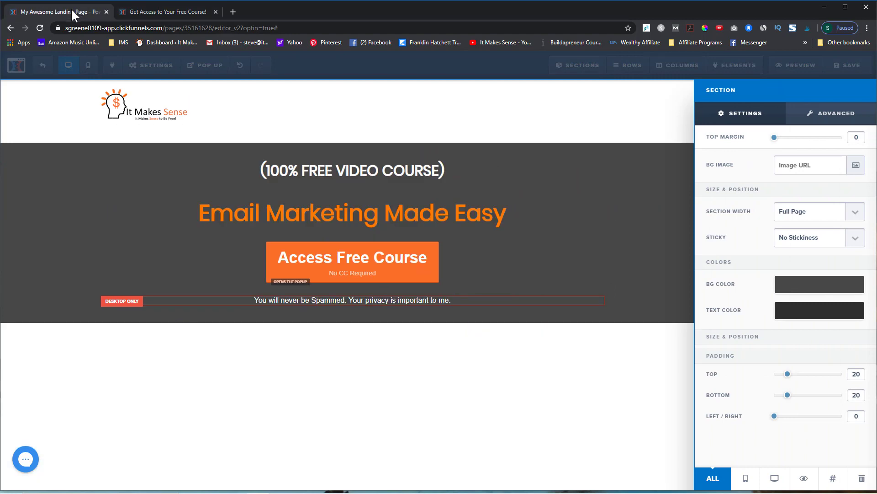
click(60, 179)
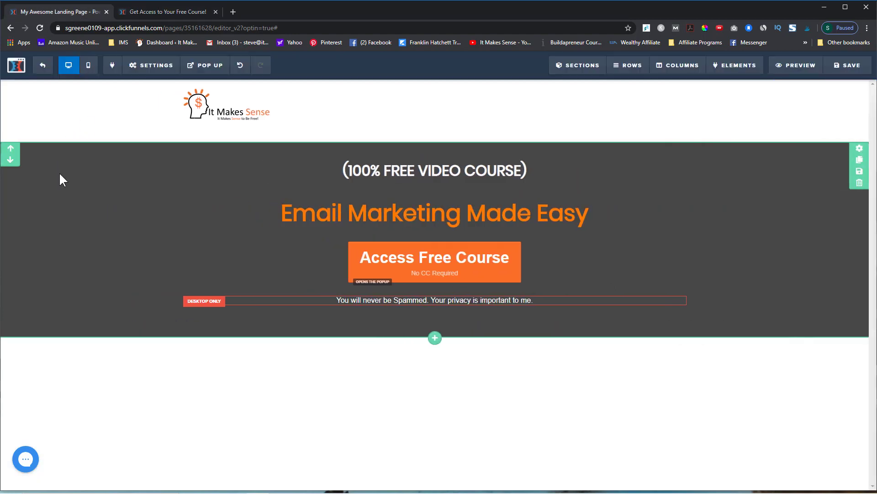
click(859, 149)
click(513, 412)
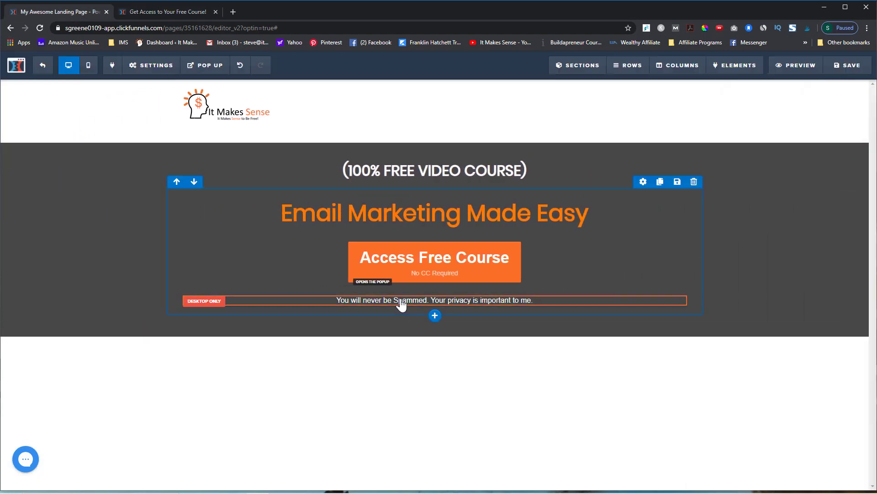
Step: Save the new optin page, dismiss the SEO meta data, and return to the reference course page
click(855, 71)
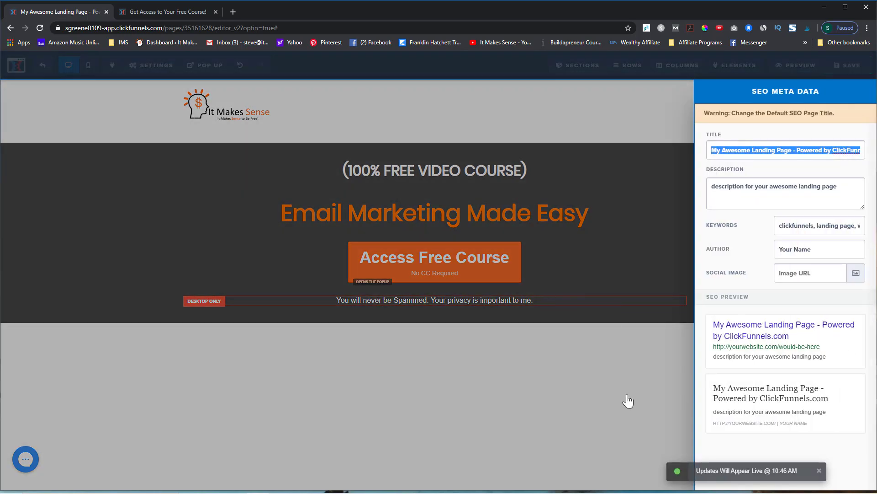
click(623, 401)
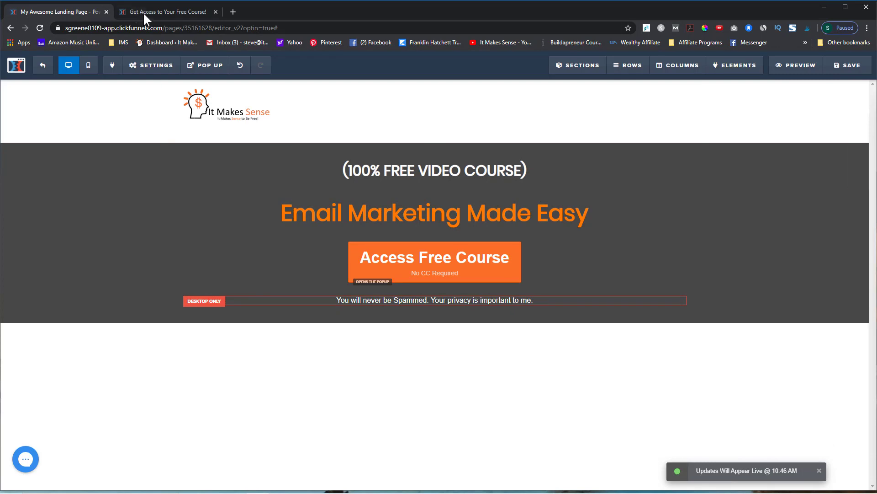
click(144, 12)
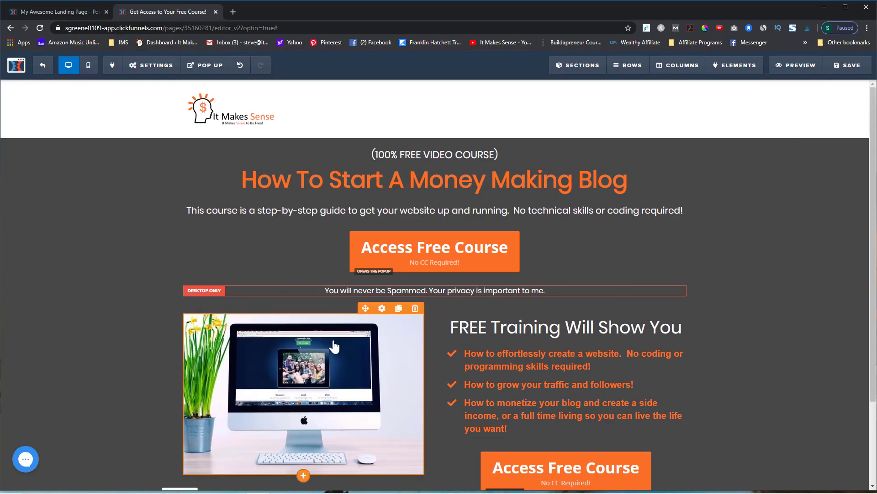
Step: Check the reference page's lower content and add a two-column row beneath the privacy line on the new optin page
scroll(559, 367, down, 2)
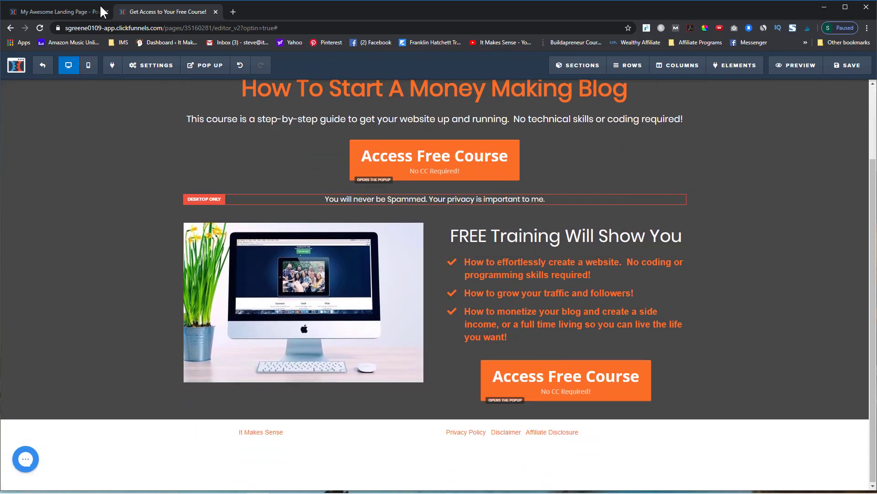
click(75, 12)
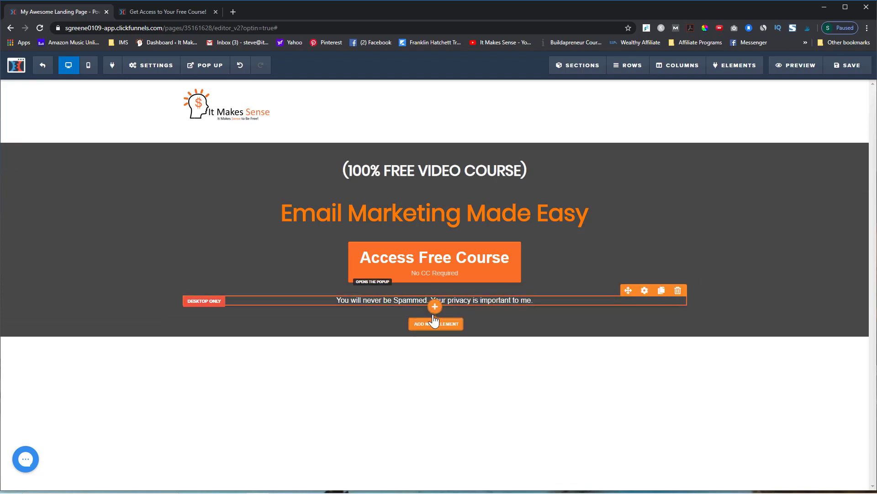
click(436, 322)
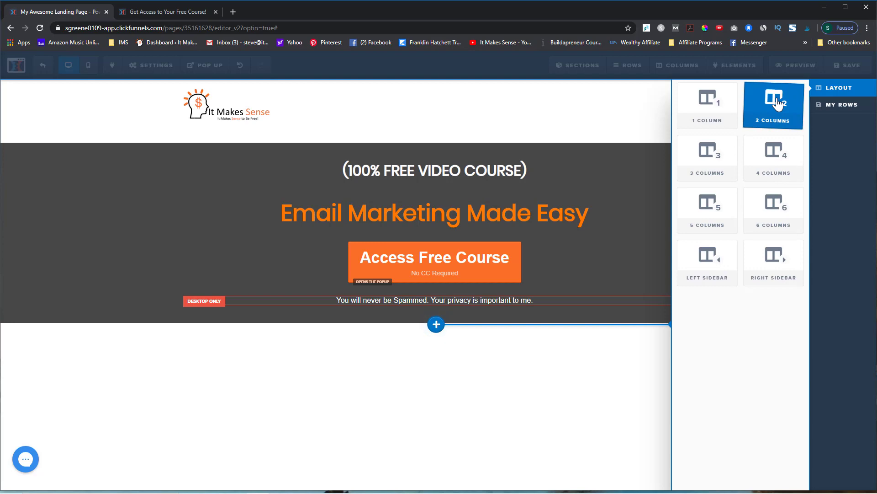
click(777, 102)
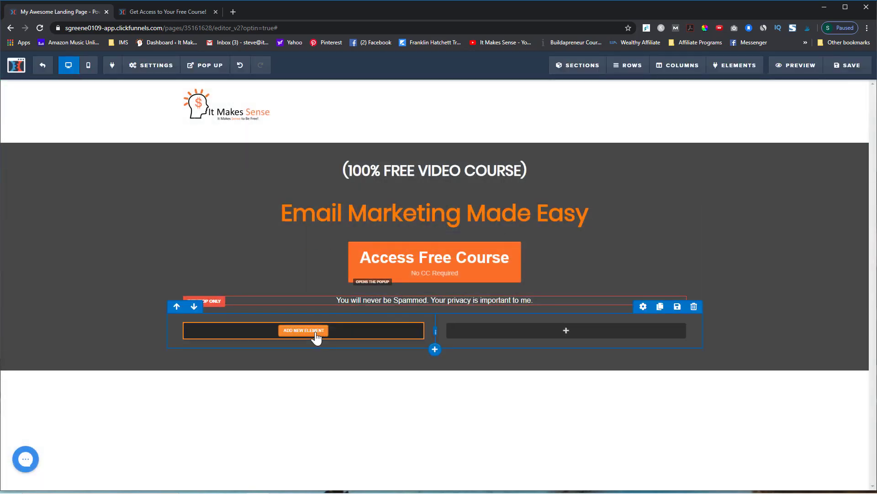
Step: Add an image element to the new row's left column and fill it with the library picture of the desktop computer beside yellow flowers
click(316, 336)
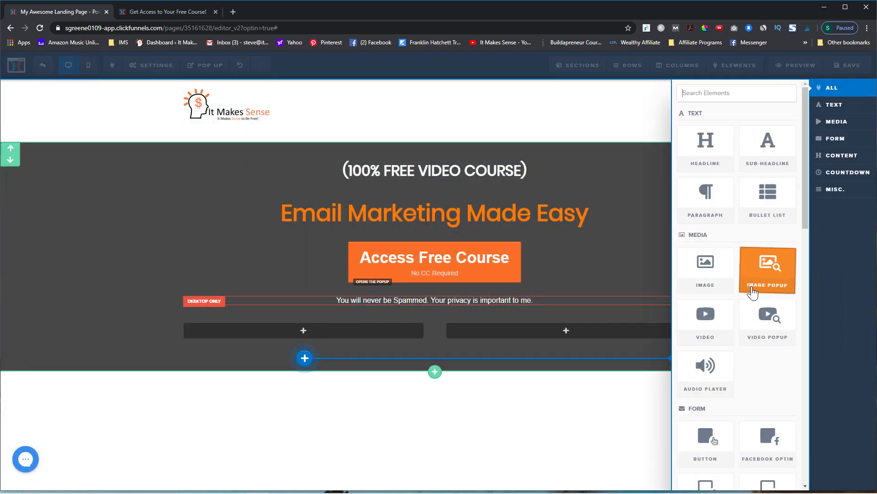
click(701, 276)
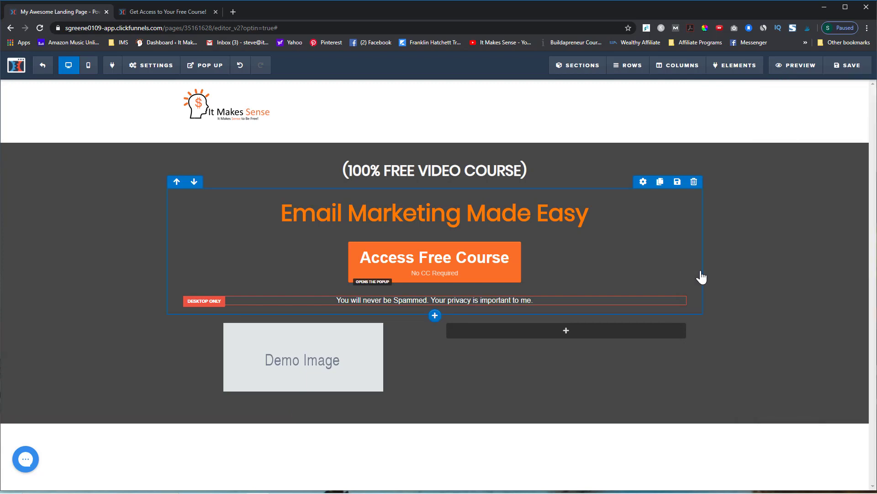
click(292, 361)
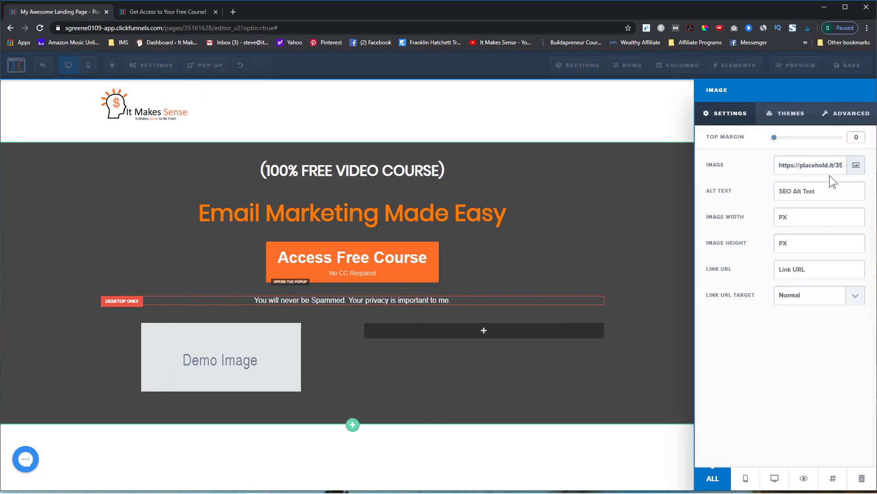
click(856, 165)
click(49, 194)
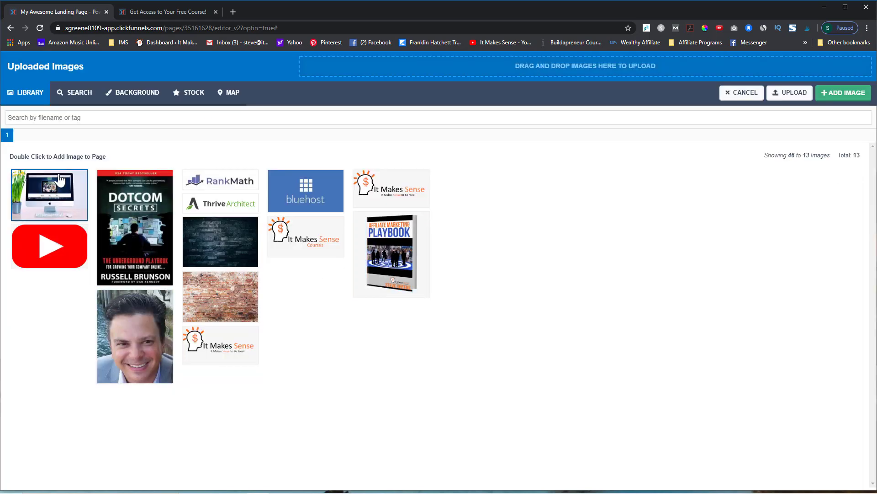
click(832, 96)
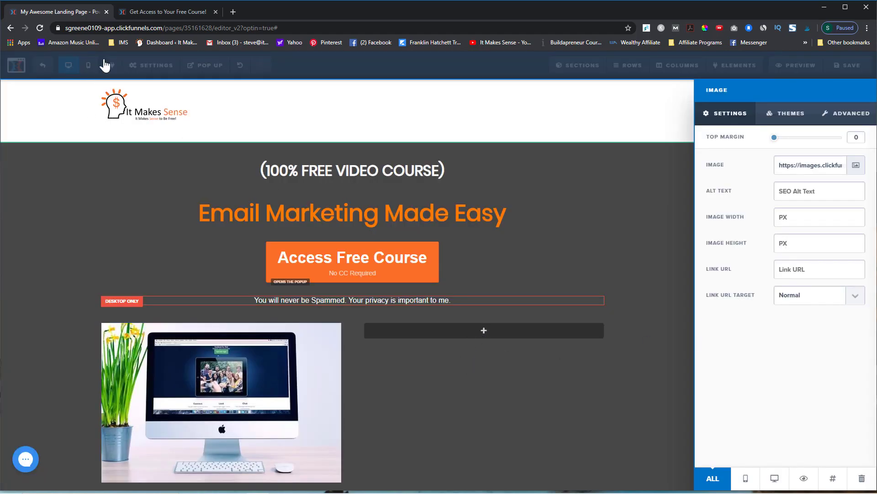
Step: Copy the "FREE Training Will Show You" headline text from the reference course page
click(168, 12)
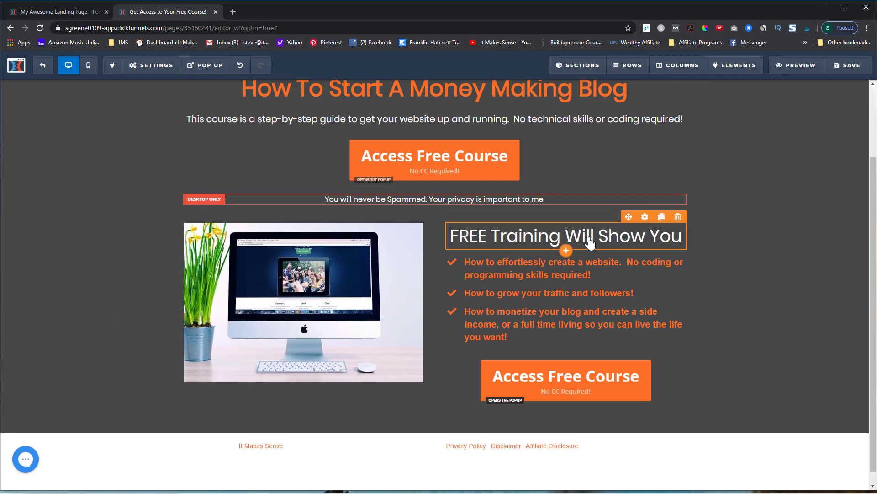
click(655, 234)
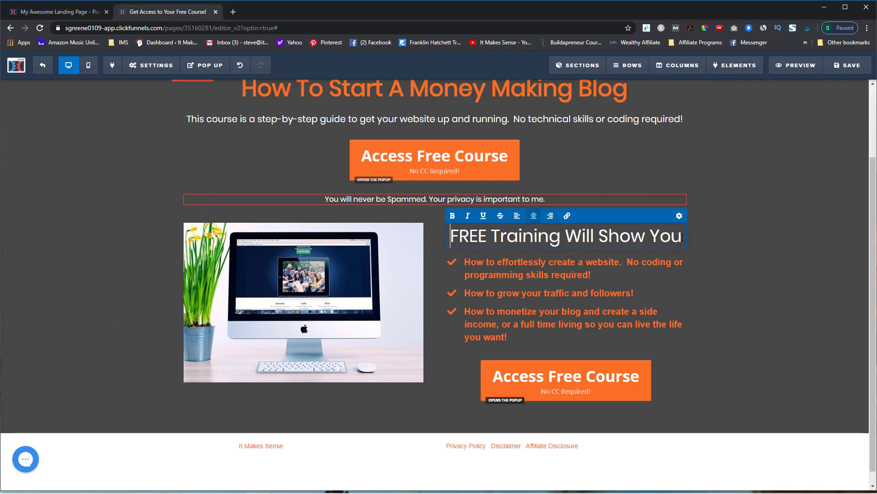
drag(683, 236, 451, 260)
key(ctrl+c)
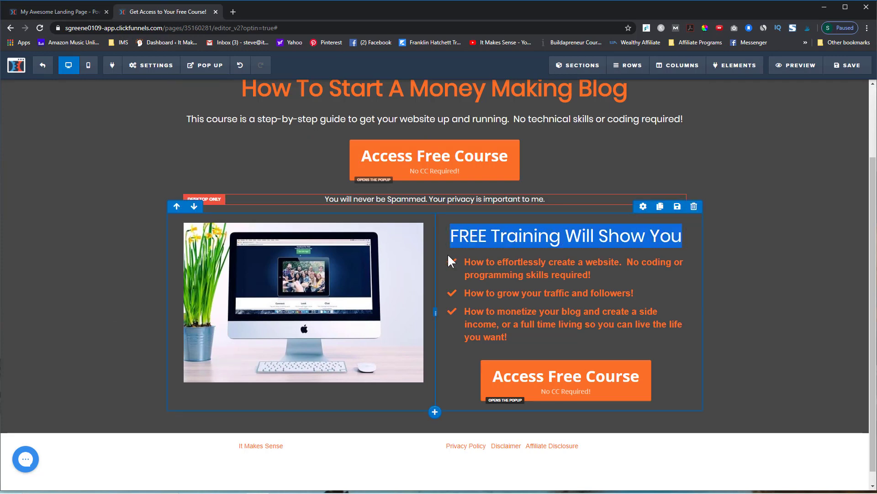
Step: Add a headline to the new page's empty right column and replace its placeholder text with "FREE Training Will Show You"
click(79, 12)
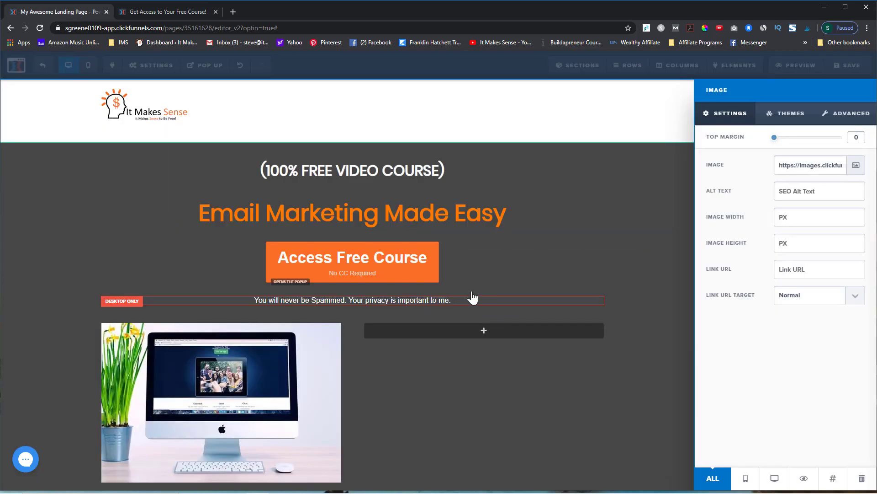
click(486, 337)
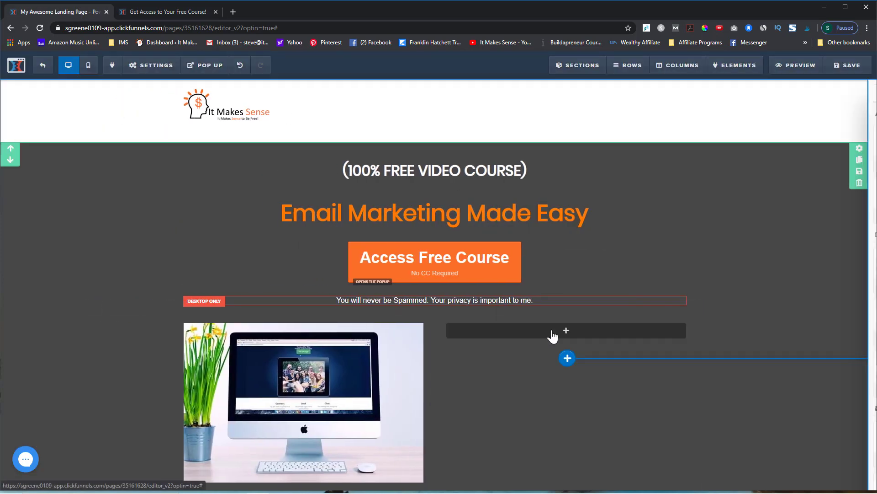
click(566, 330)
click(722, 150)
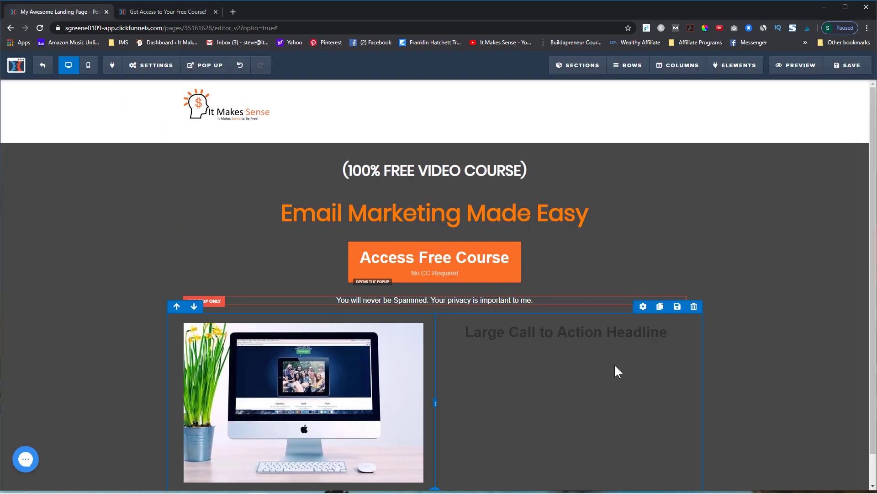
drag(668, 337, 459, 344)
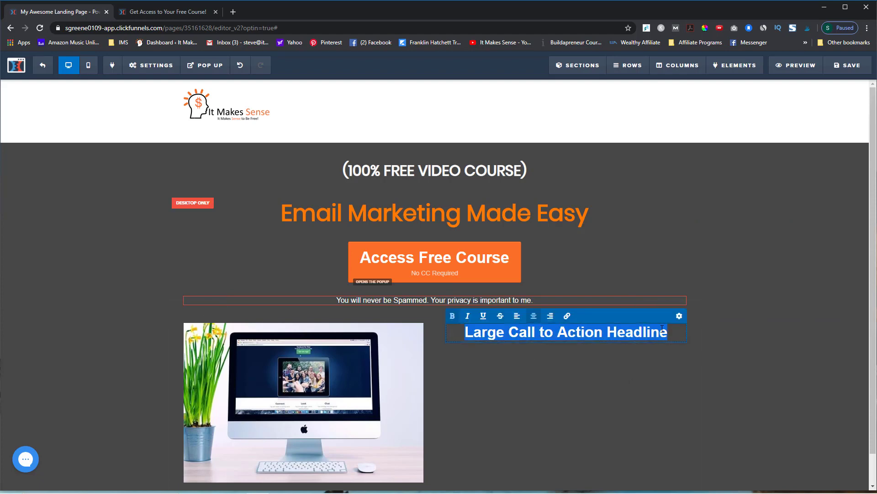
key(ctrl+v)
drag(672, 331, 457, 335)
Step: Set the new "FREE Training Will Show You" headline's font to Poppins and its text color to white
click(164, 11)
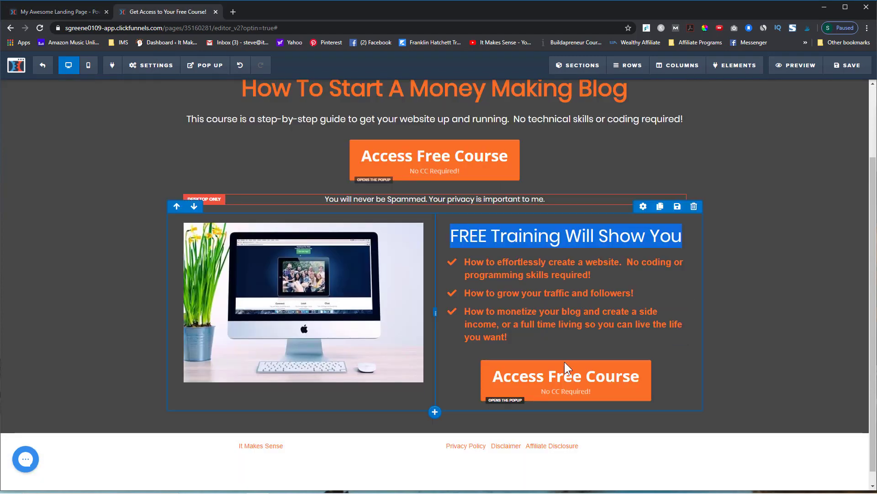
click(780, 317)
click(80, 13)
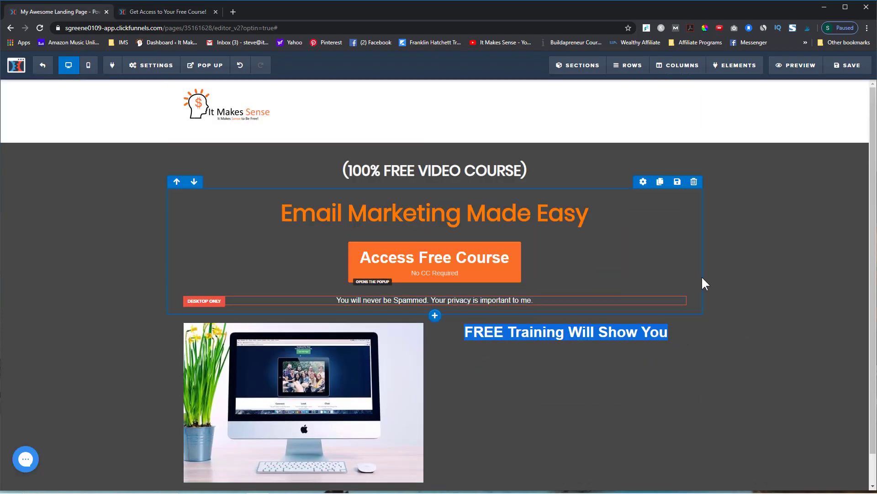
click(679, 338)
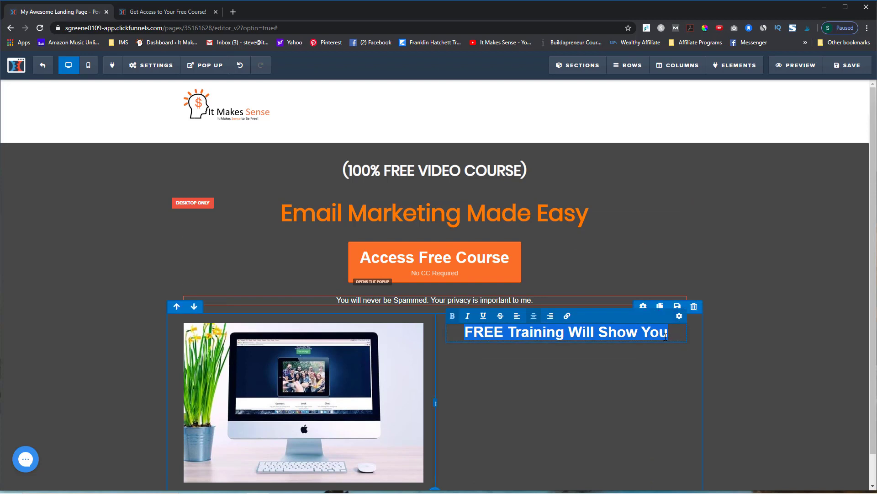
click(623, 393)
click(635, 332)
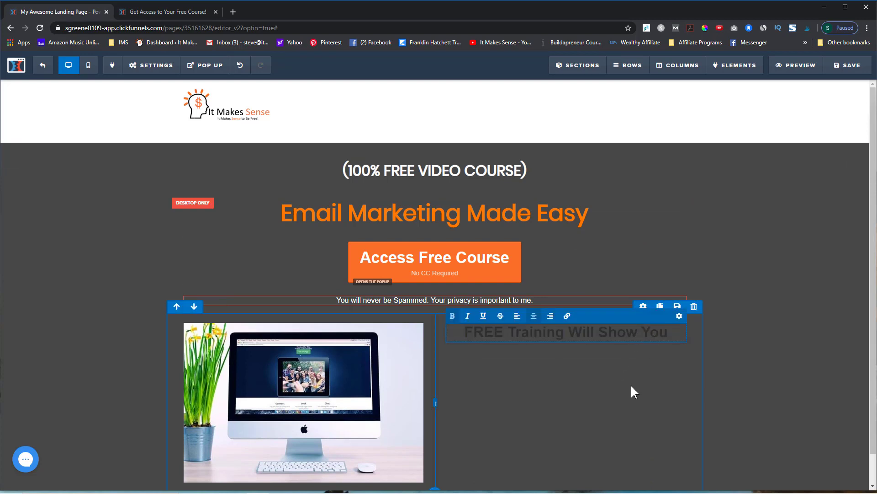
click(631, 389)
click(646, 315)
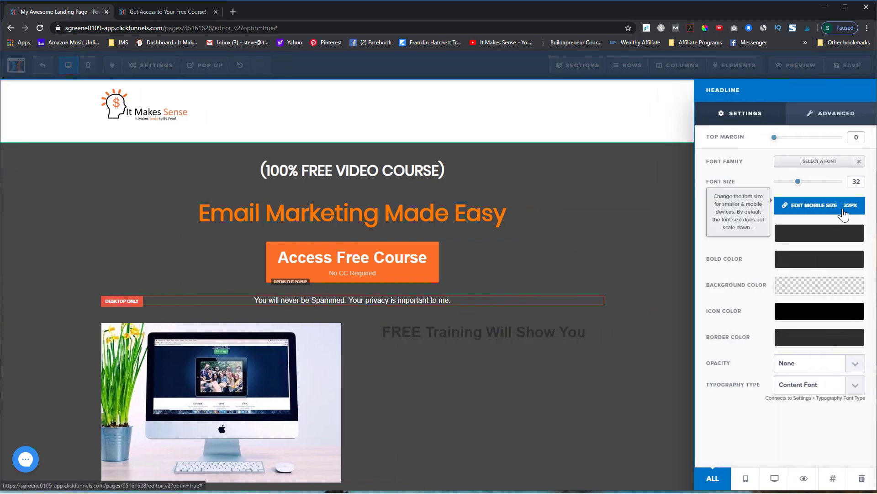
click(843, 167)
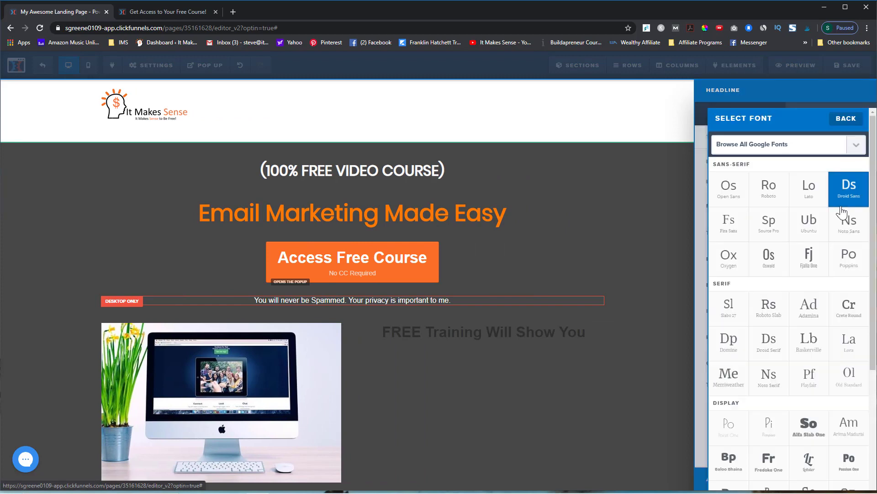
click(843, 255)
click(817, 239)
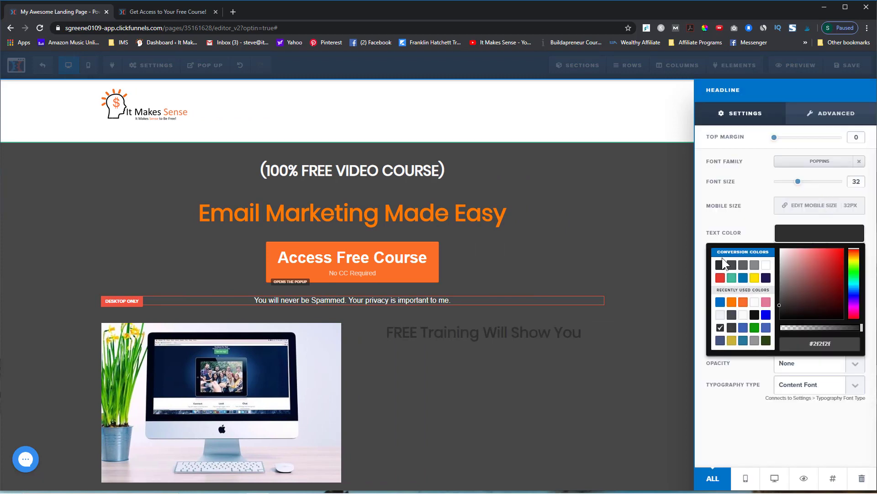
click(766, 266)
Step: Check the font settings of the reference page's "FREE Training Will Show You" line and set the new headline's font size to 38
click(146, 18)
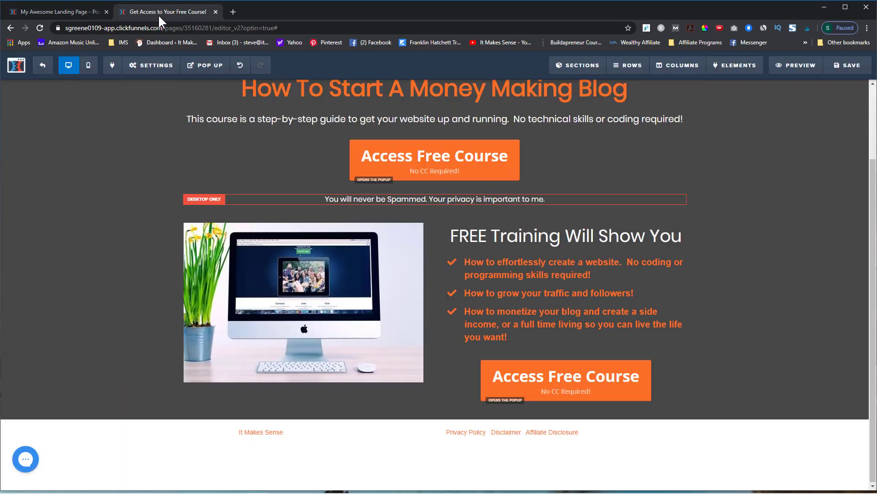
click(671, 227)
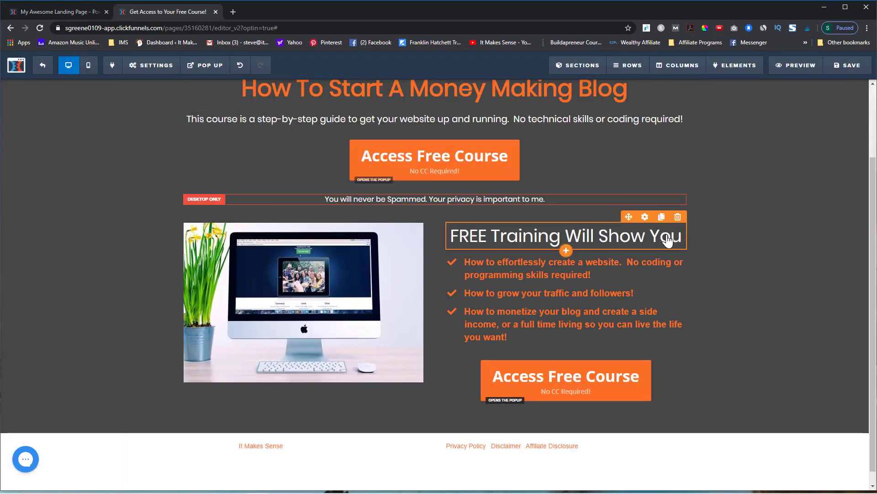
click(646, 218)
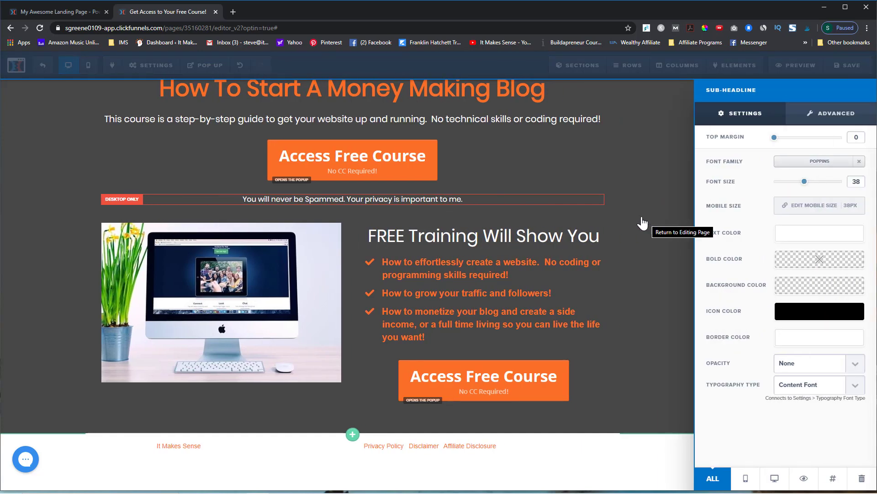
click(92, 11)
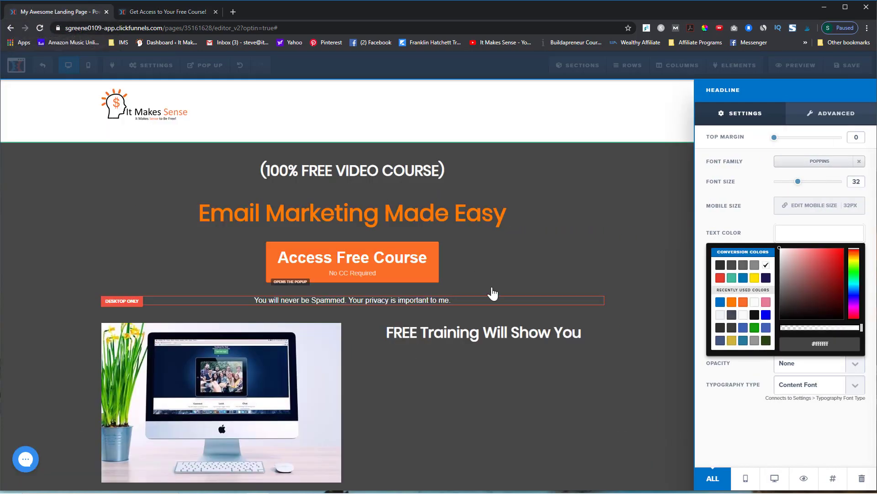
click(504, 339)
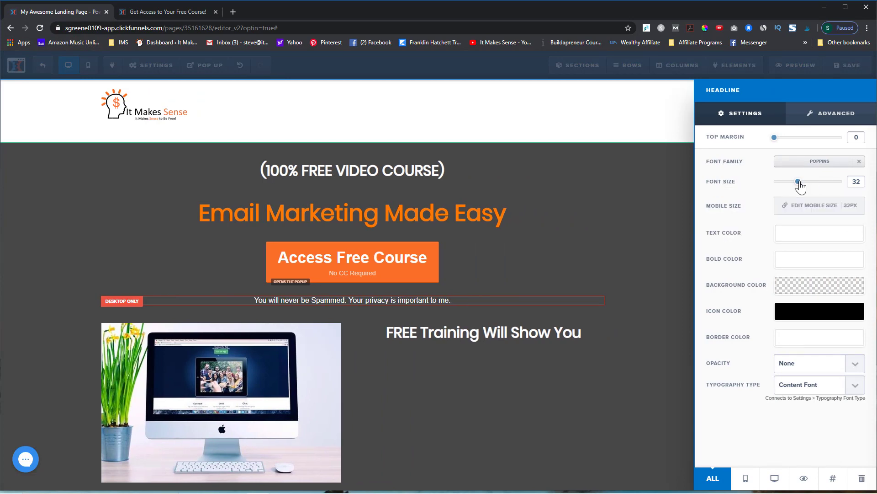
drag(800, 185, 806, 187)
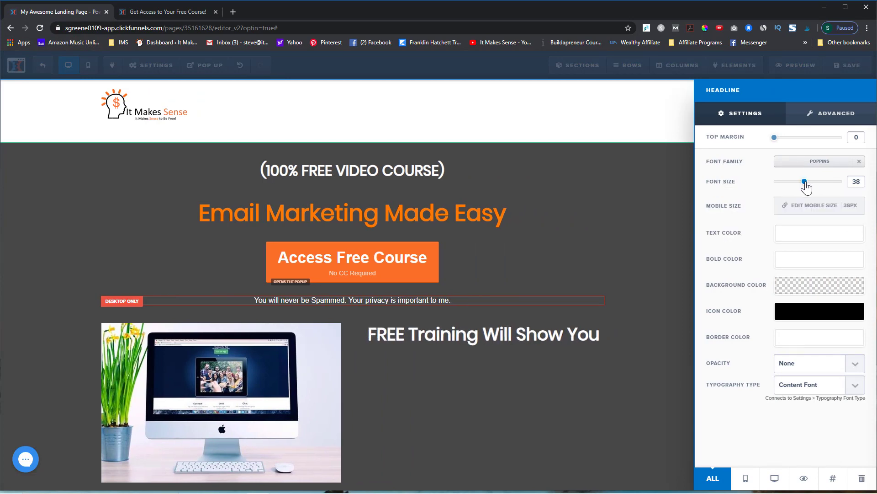
click(610, 406)
Step: Add a bullet list element beneath the "FREE Training Will Show You" headline
scroll(609, 408, down, 1)
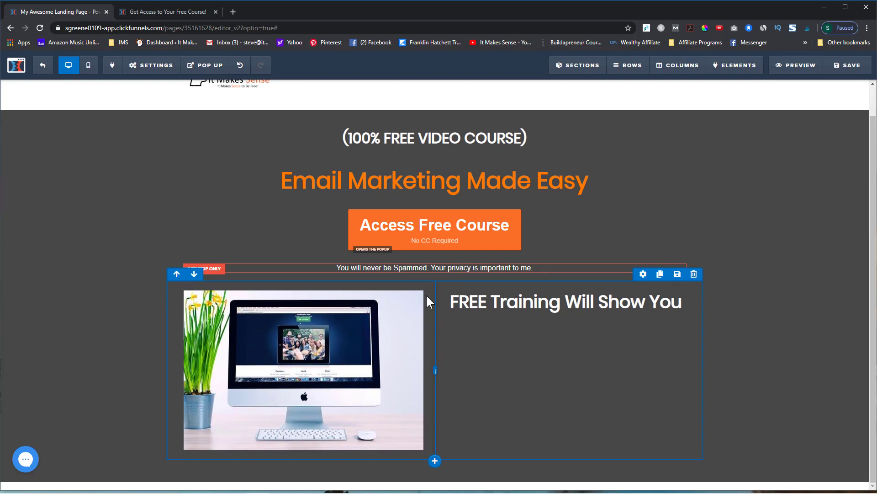
click(566, 329)
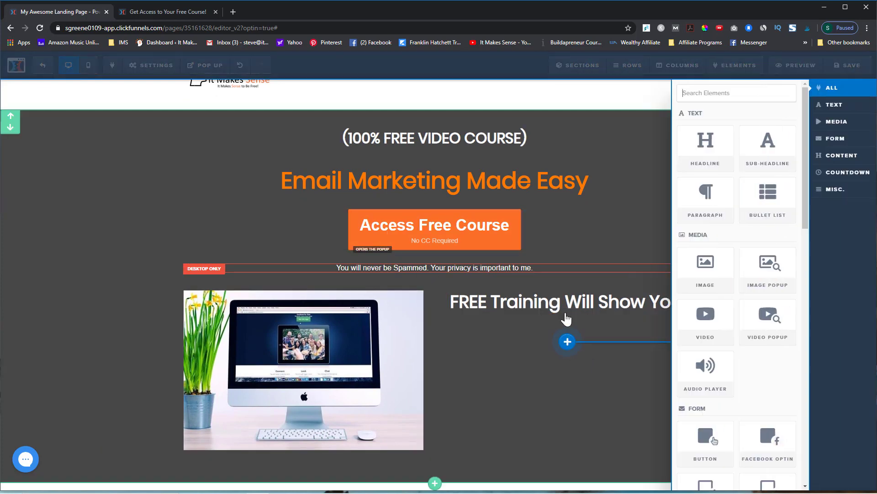
click(768, 197)
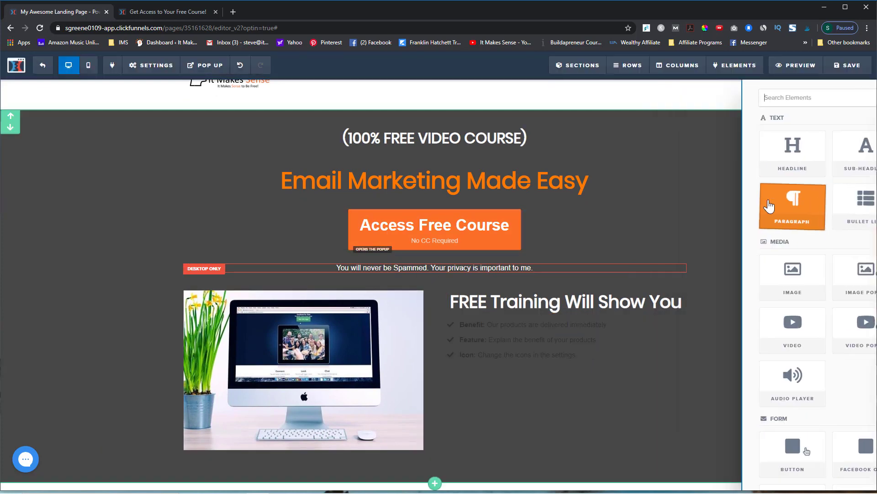
Step: Examine the reference page's bullet list settings for its margin, font size and colors
click(142, 12)
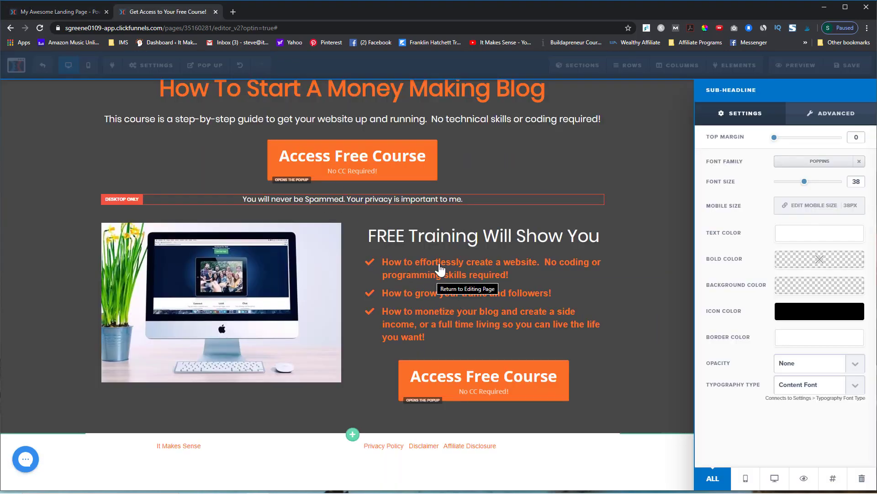
click(415, 271)
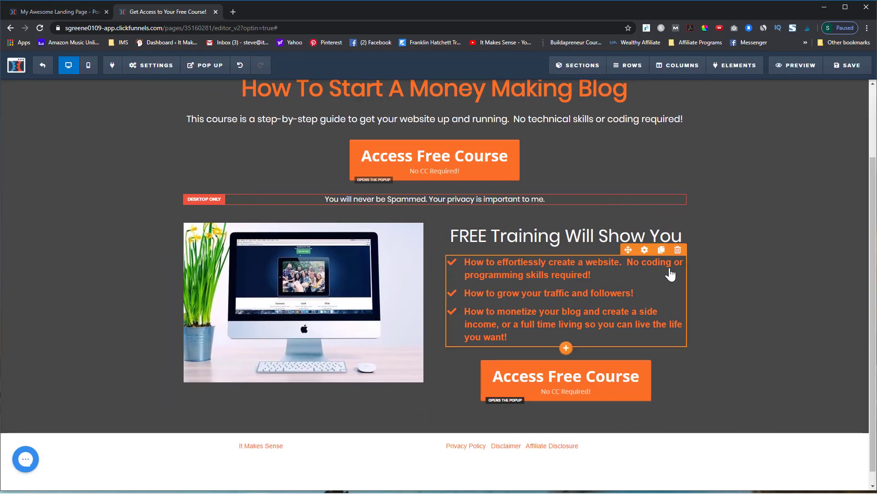
click(646, 254)
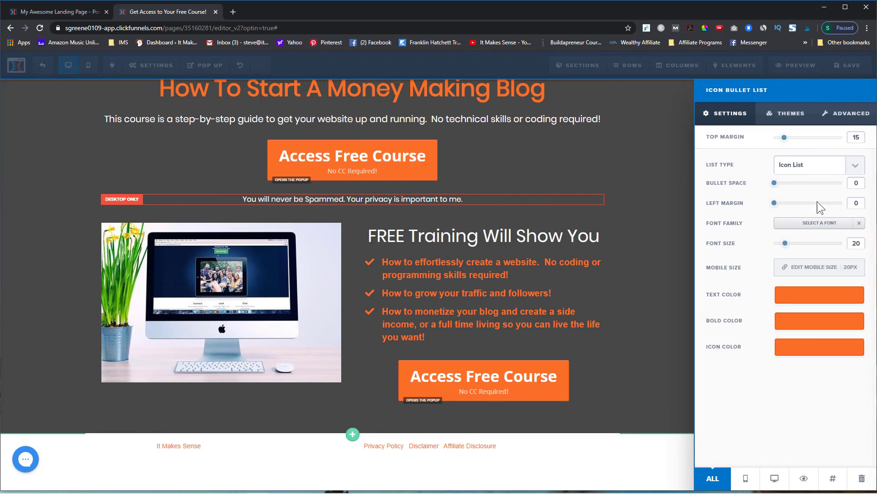
Step: Match the new bullet list to the reference page: Poppins font, size 20, and orange (#fb6e26) text, bold and icon colors
click(794, 300)
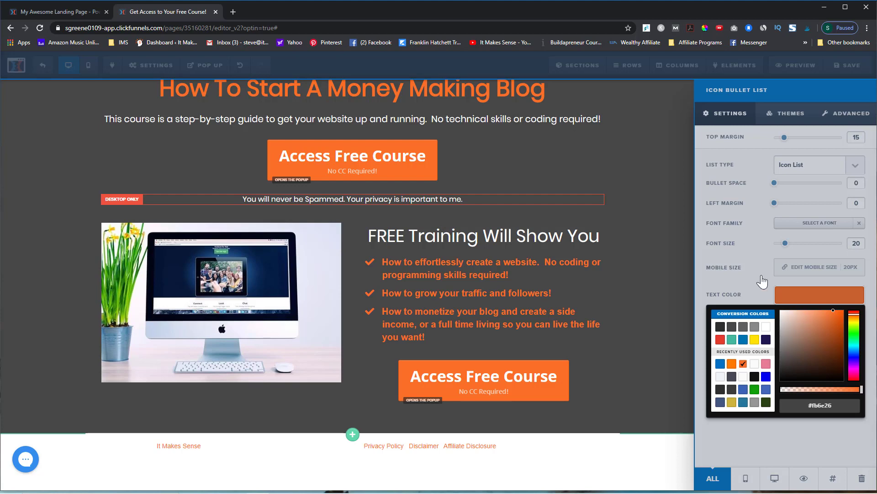
click(58, 12)
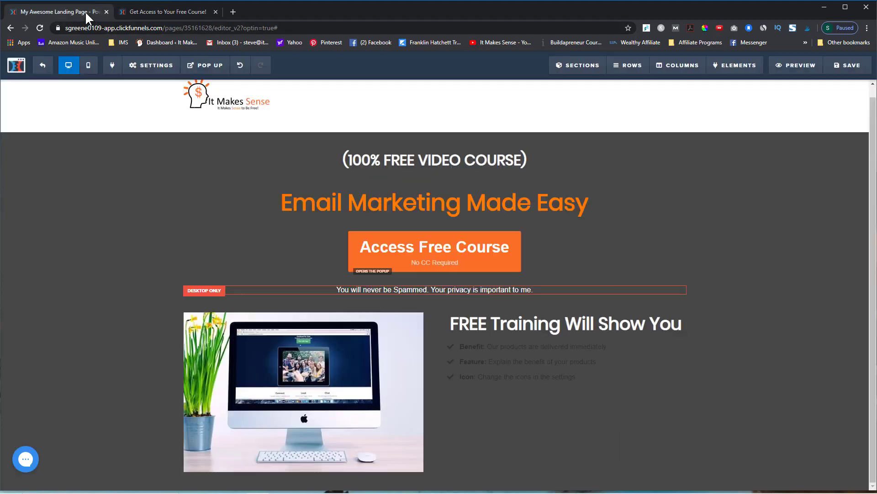
click(571, 358)
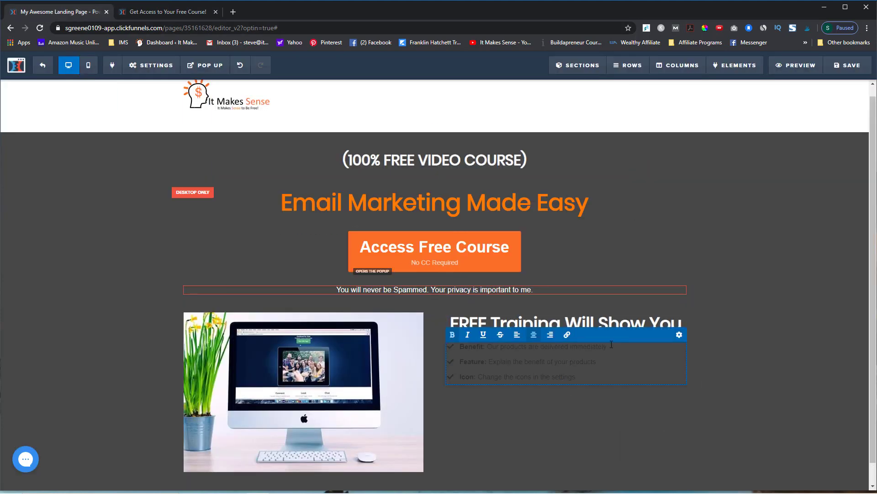
click(636, 334)
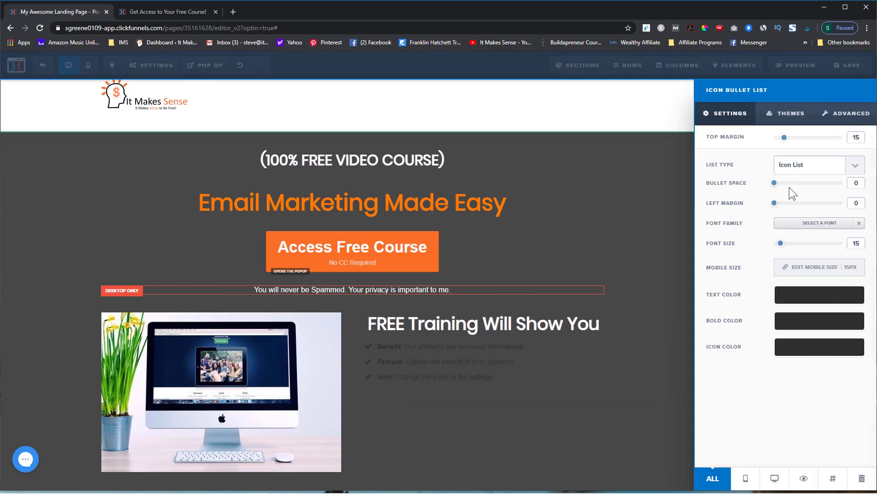
click(819, 223)
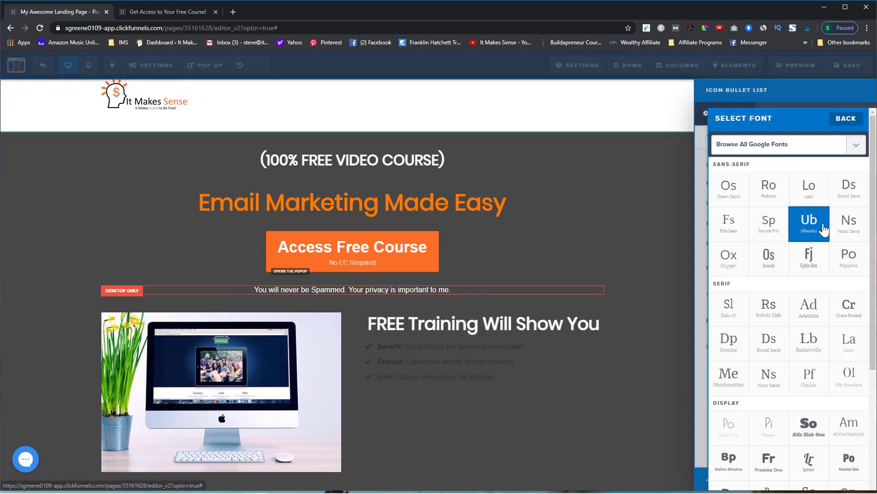
click(850, 263)
drag(781, 249, 786, 249)
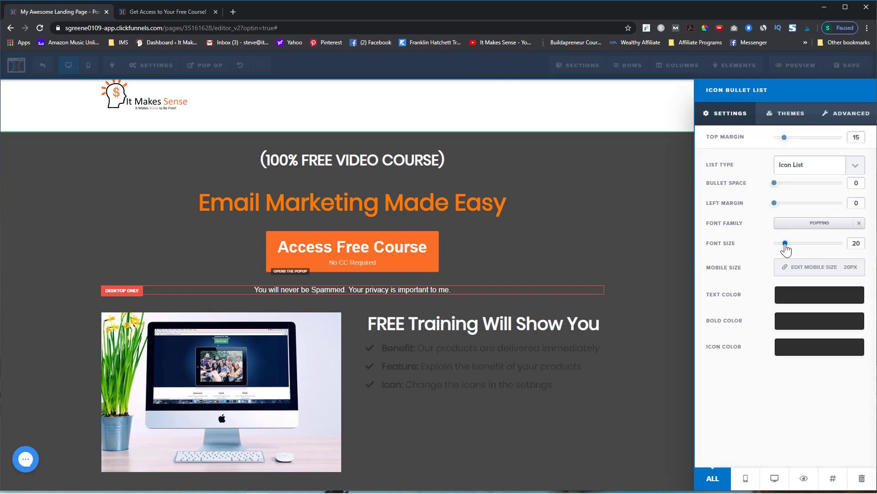
click(810, 302)
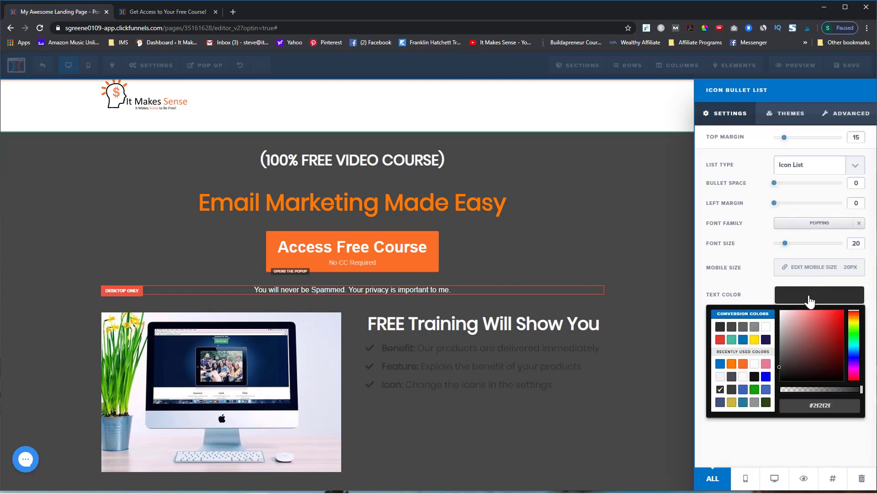
click(743, 364)
click(505, 439)
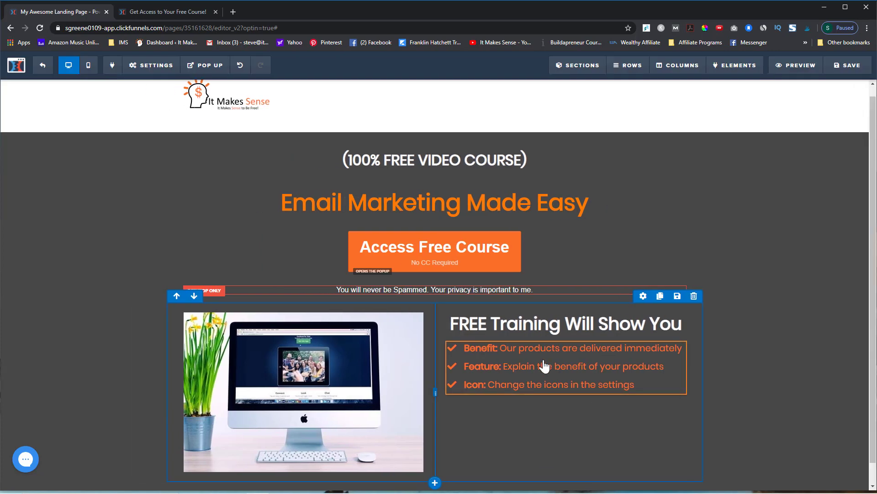
Step: Replace the first placeholder bullet with "How to create and grow your #1 business asset!"
click(645, 349)
drag(682, 349, 486, 348)
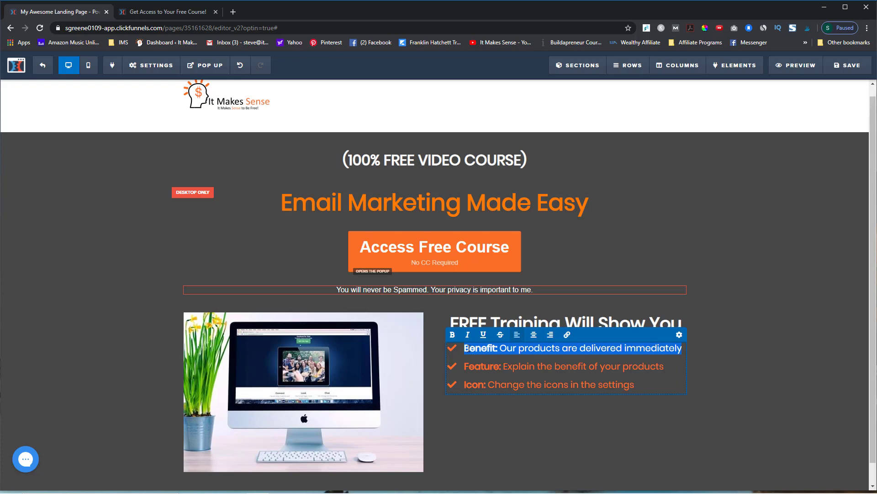
text(How to create and grow your #1 business asset.)
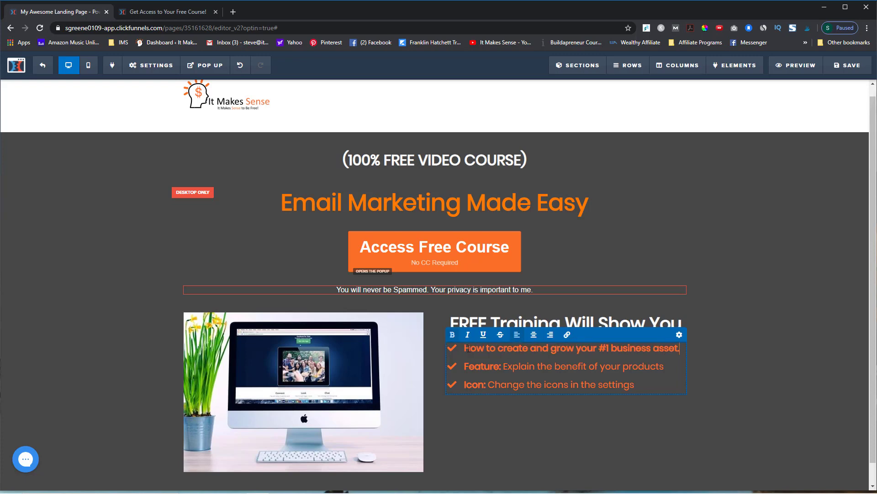
Step: Replace the second bullet with "How to create powerful email automations that will make you money 24 hours a day, 7 days a week!"
drag(665, 366, 466, 369)
text(How to create a powerfu)
key(BackSpace)
key(BackSpace)
key(BackSpace)
key(BackSpace)
key(BackSpace)
key(BackSpace)
key(BackSpace)
key(BackSpace)
key(BackSpace)
text(powerful email automations that w)
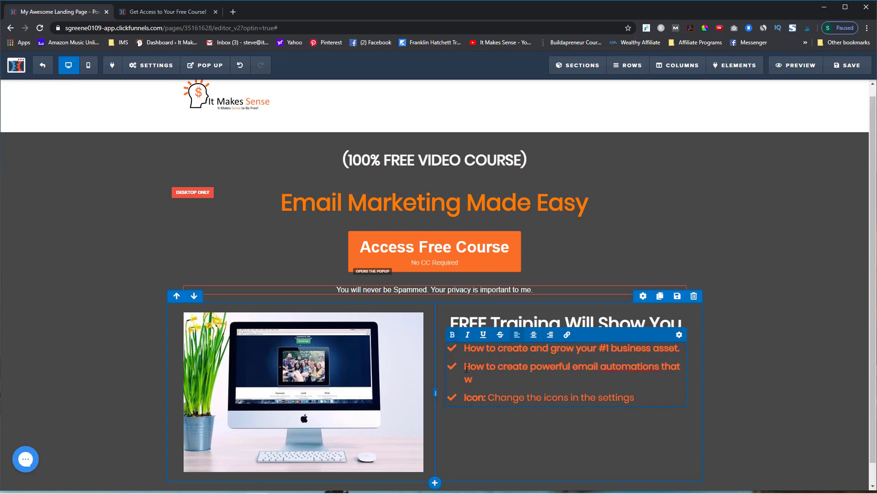
text(ill make you money 24 hours a day, 7 days a week!)
Step: Replace the third bullet with "How to choose the best tools to help you dominate email marketing!"
drag(634, 410, 468, 410)
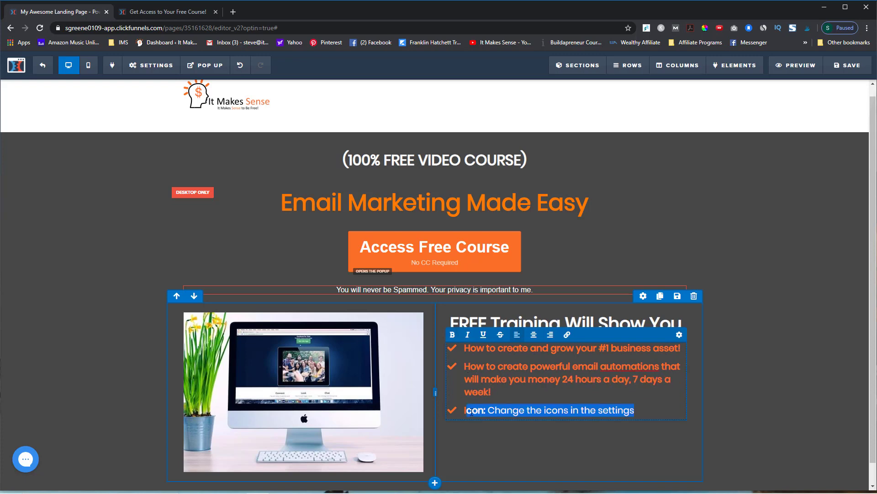
key(BackSpace)
key(BackSpace)
text(How to choose the best tools to help you dominate email marketing!)
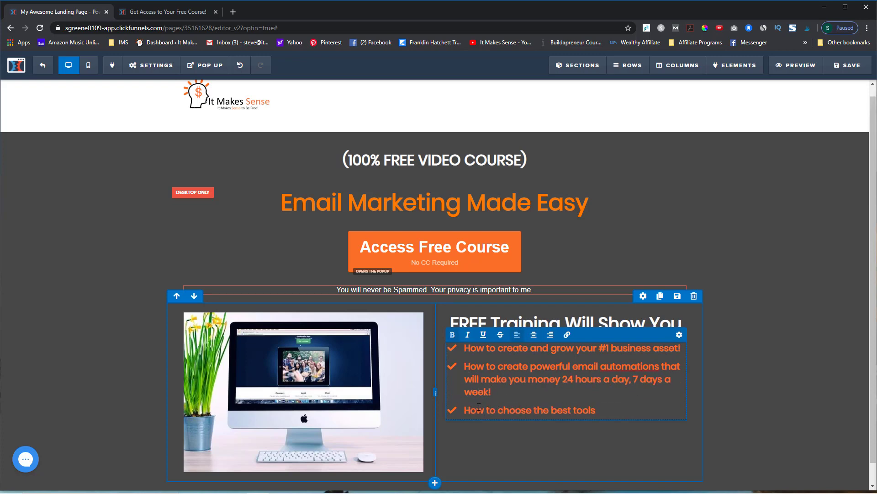
scroll(660, 443, down, 1)
scroll(761, 431, up, 1)
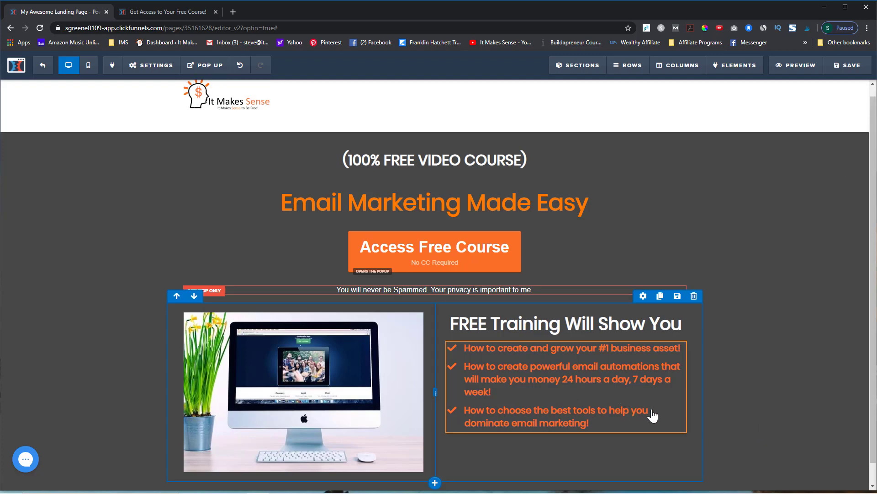
click(659, 358)
click(747, 442)
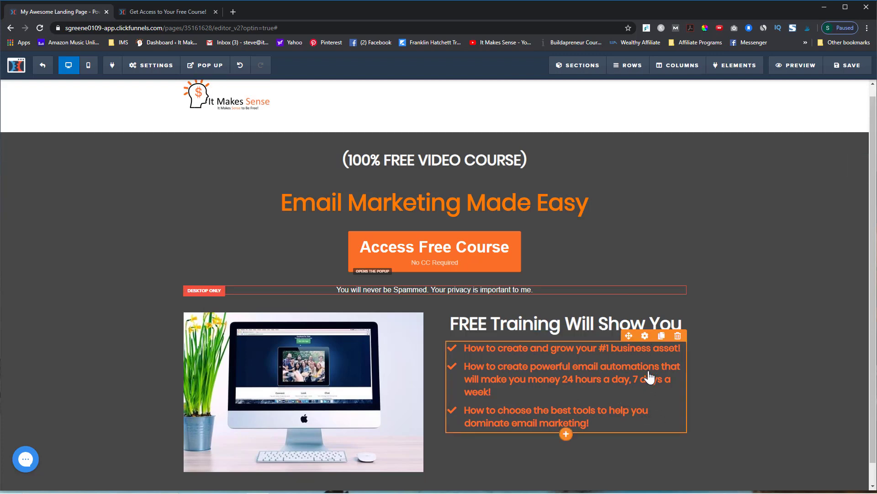
Step: Set the bullet spacing of the "FREE Training Will Show You" list to 19
click(647, 337)
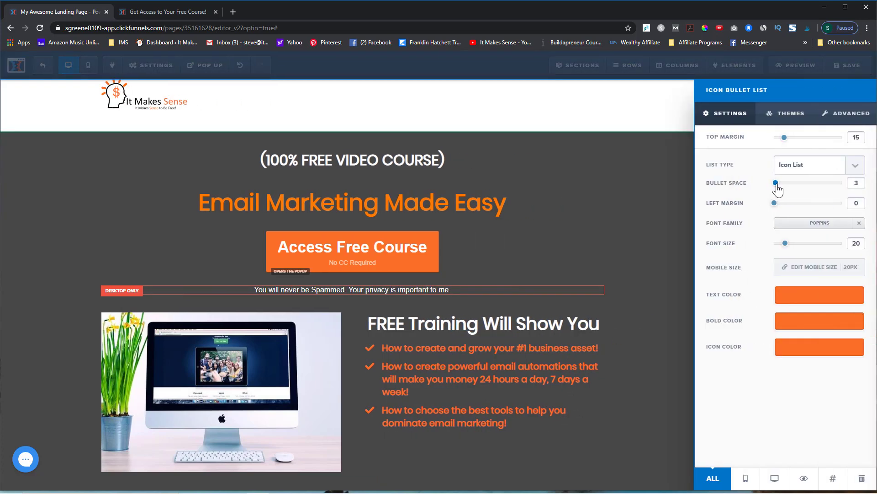
drag(780, 191, 788, 193)
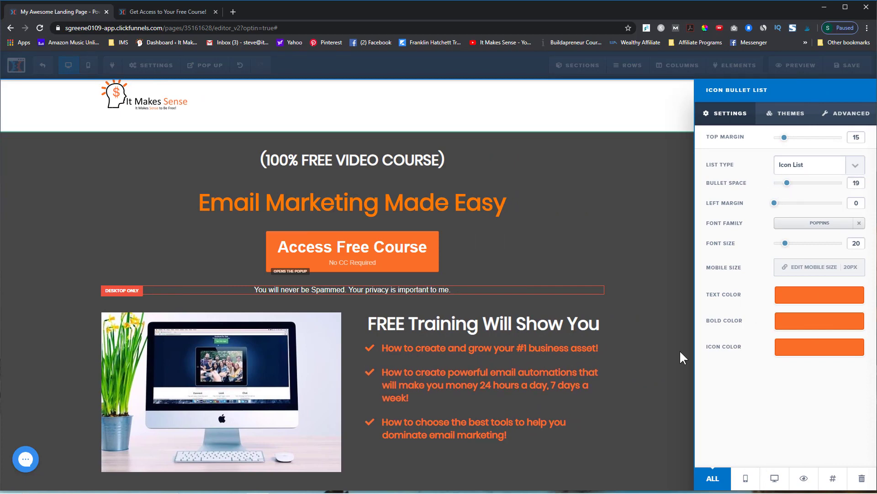
click(647, 416)
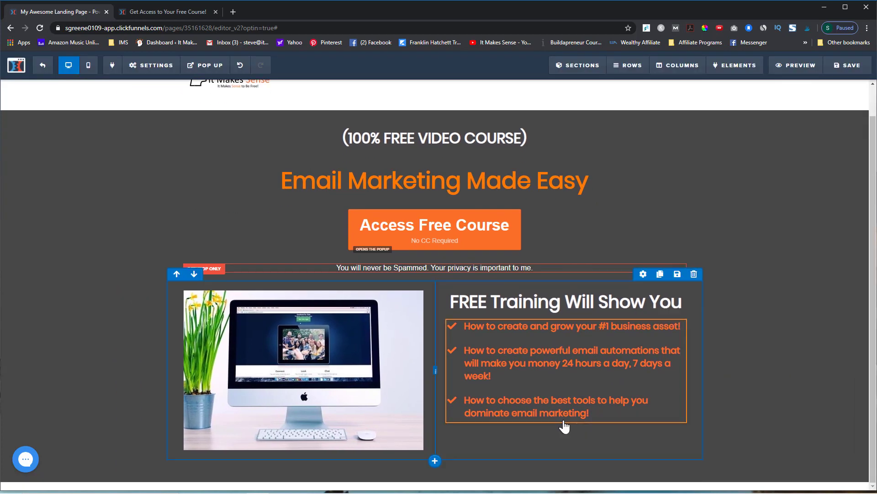
Step: Duplicate the "Access Free Course" button and move the copy beneath the bullet list
click(567, 451)
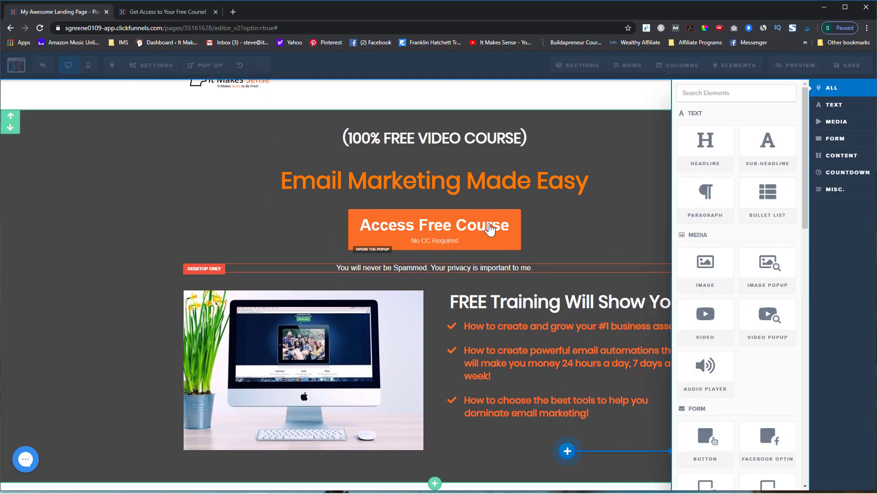
click(577, 234)
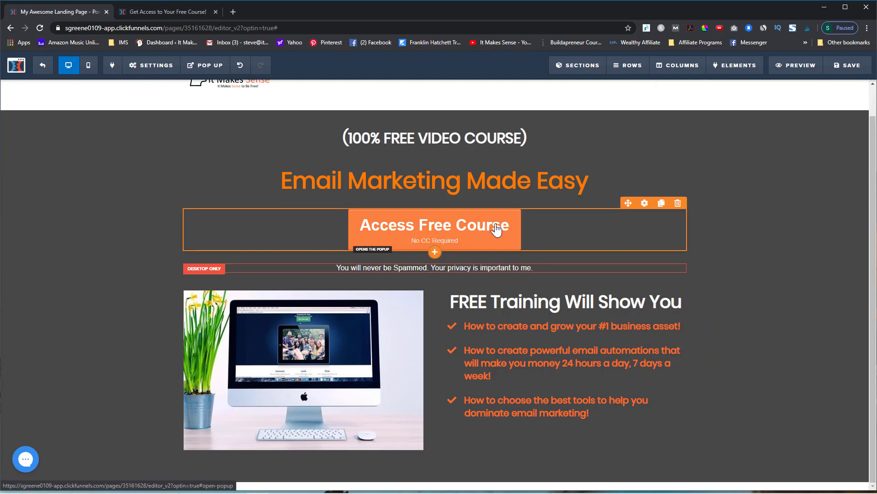
click(660, 205)
scroll(552, 274, down, 1)
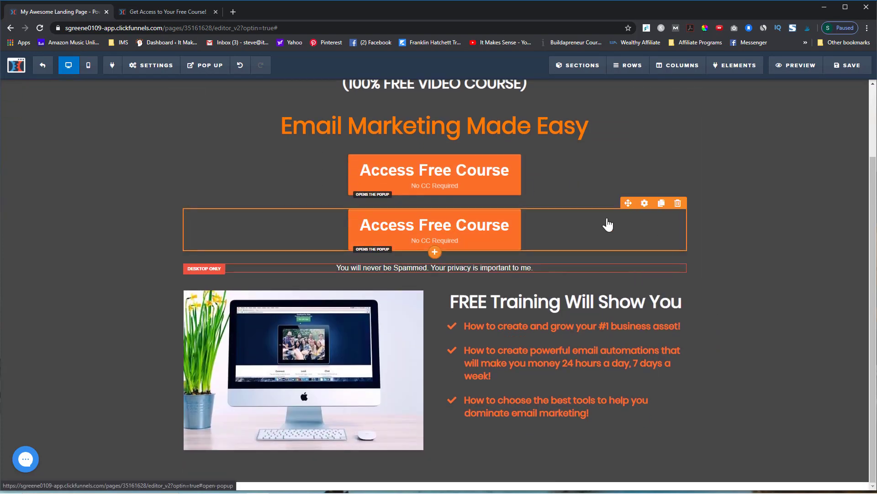
mouse_move(629, 203)
mouse_down()
mouse_move(555, 473)
mouse_move(561, 407)
mouse_up()
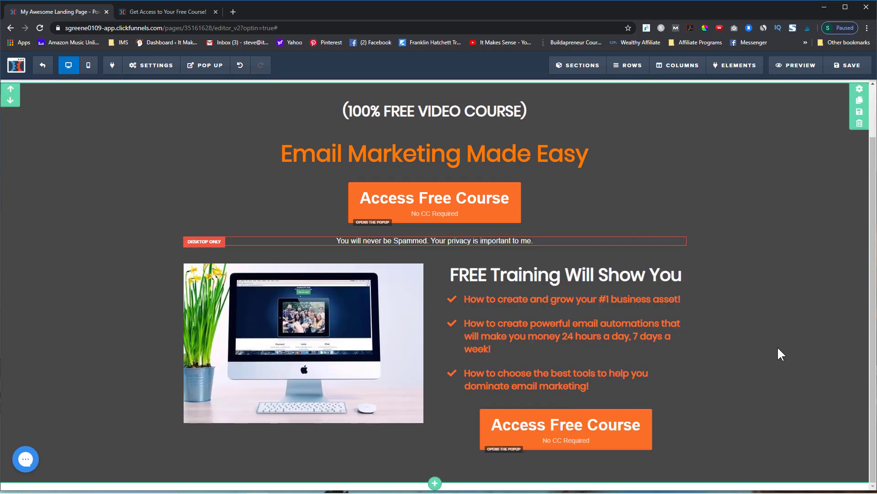
Step: Check the settings and action of the "Access Free Course" button beneath the bullet list
click(599, 435)
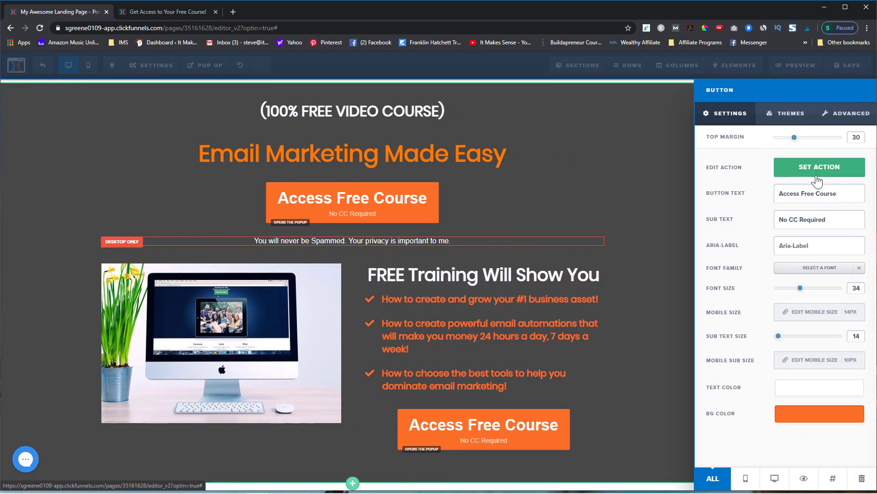
click(813, 175)
click(647, 359)
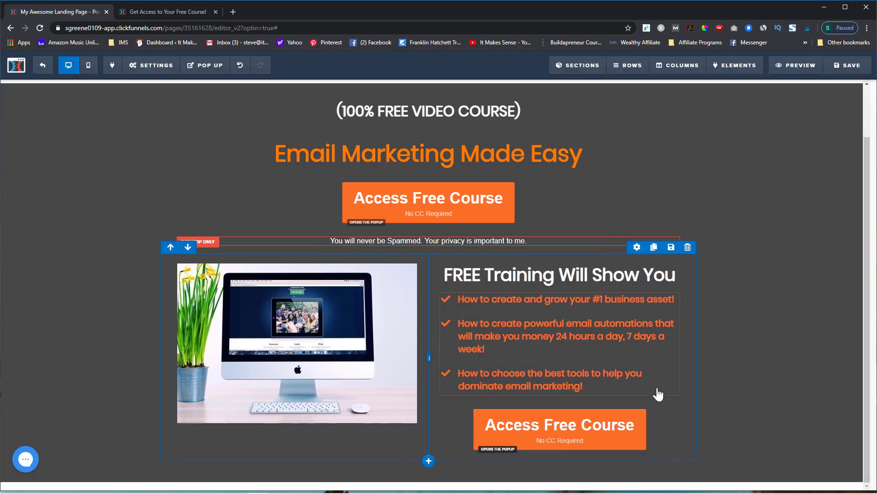
Step: Save the landing page and dismiss the SEO meta data without editing it
click(843, 64)
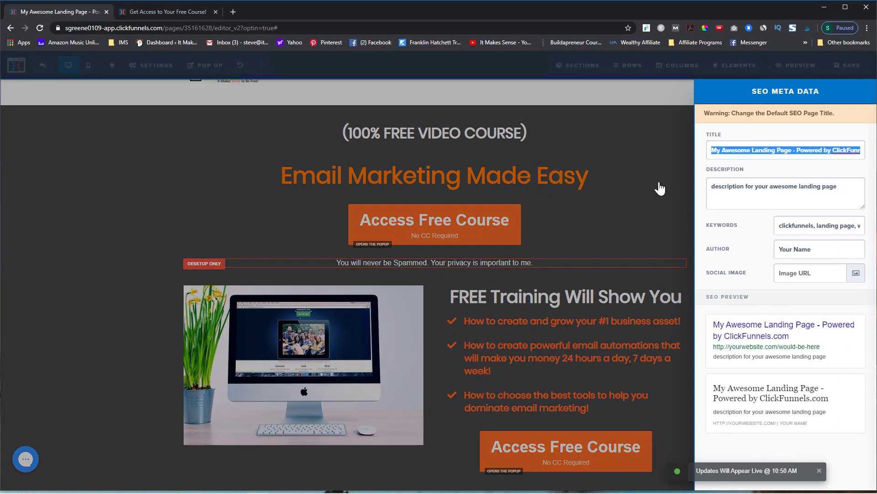
click(660, 188)
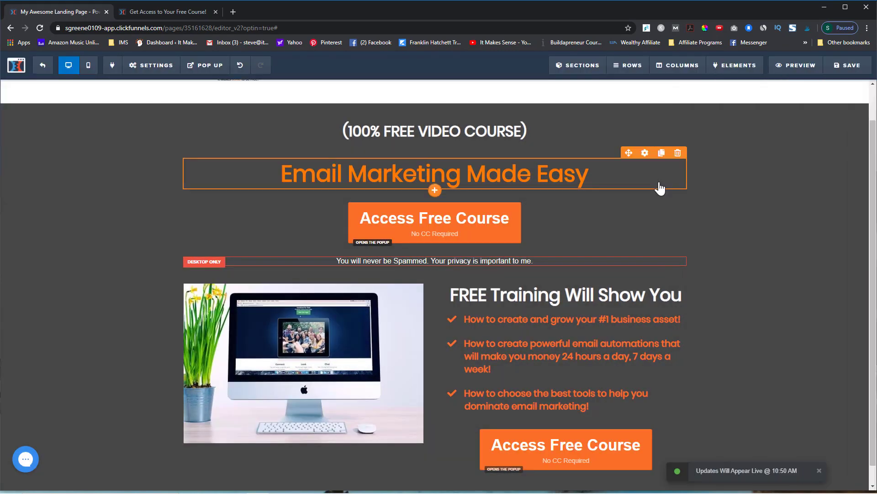
scroll(534, 227, down, 1)
scroll(537, 355, up, 1)
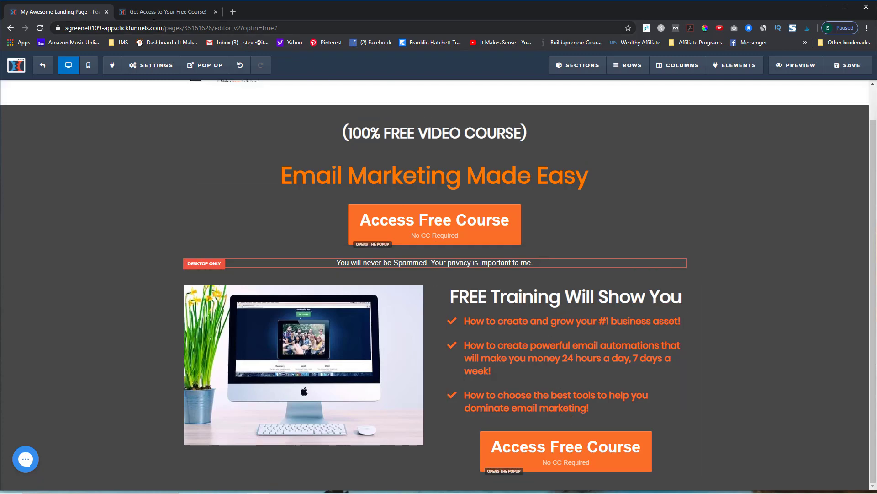
Step: Recreate the reference page's two-column footer with orange "It Makes Sense" text and "Privacy Policy | Disclaimer | Affiliate Disclosure" links
click(155, 16)
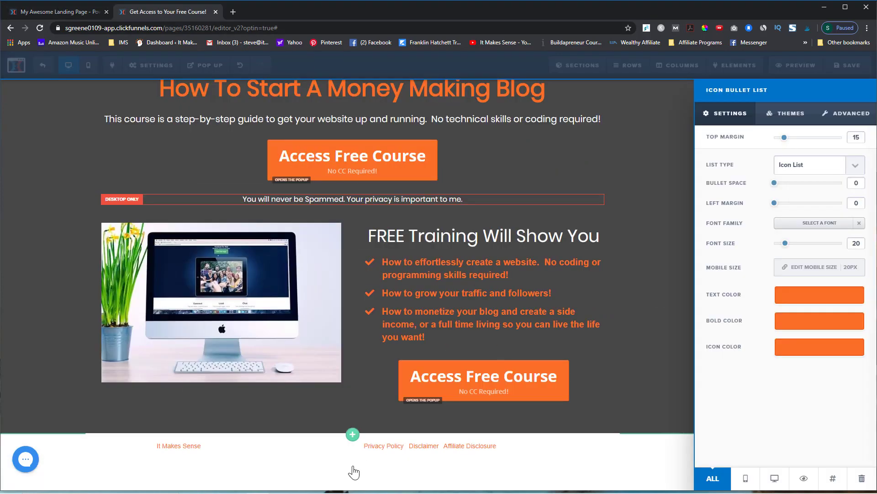
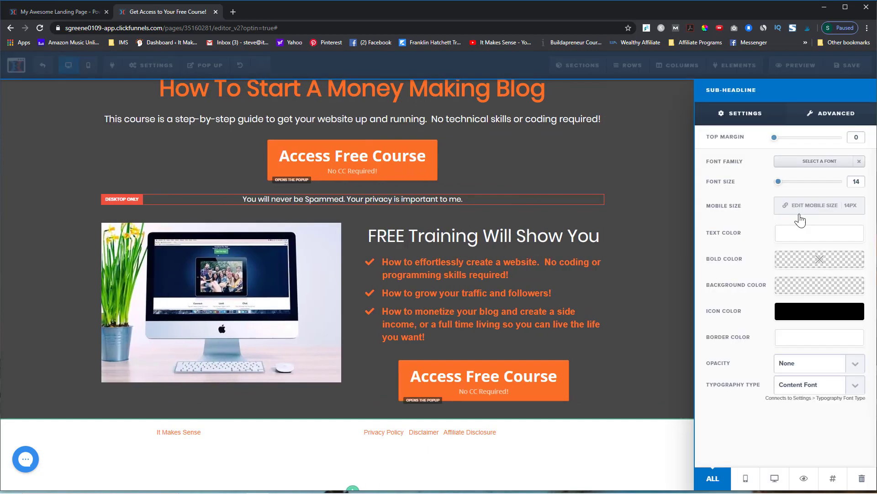
click(270, 432)
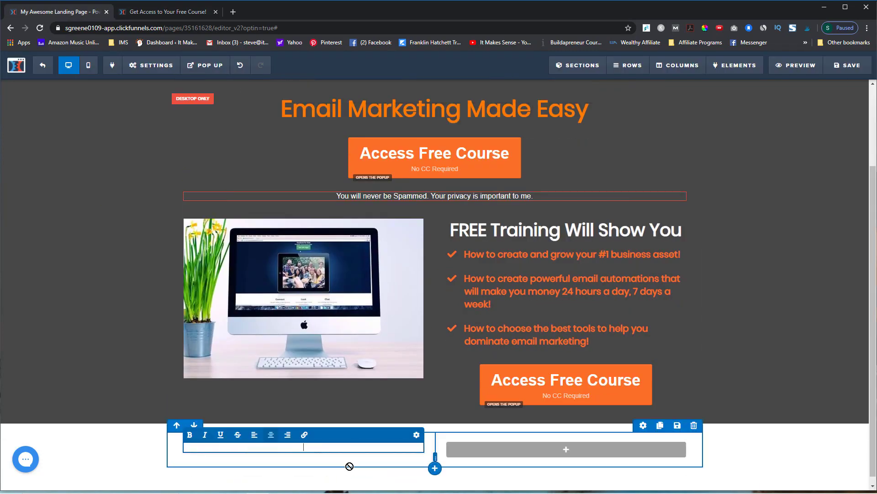
drag(278, 446, 339, 447)
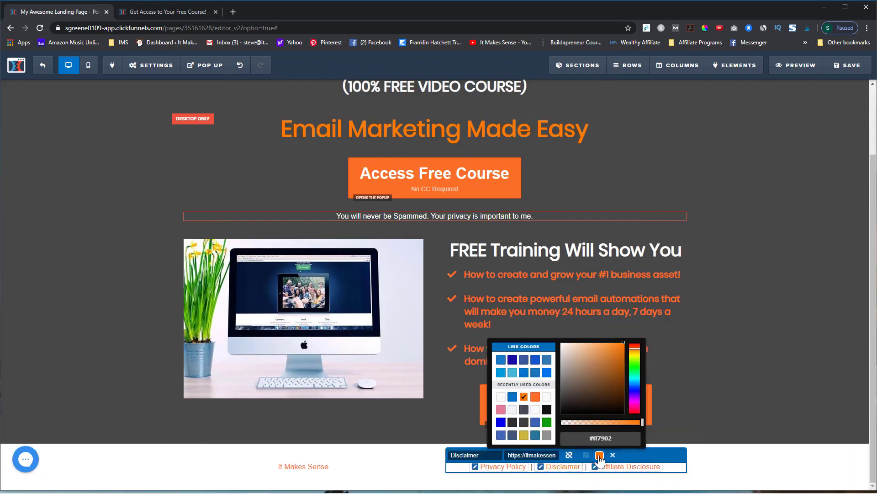
click(81, 467)
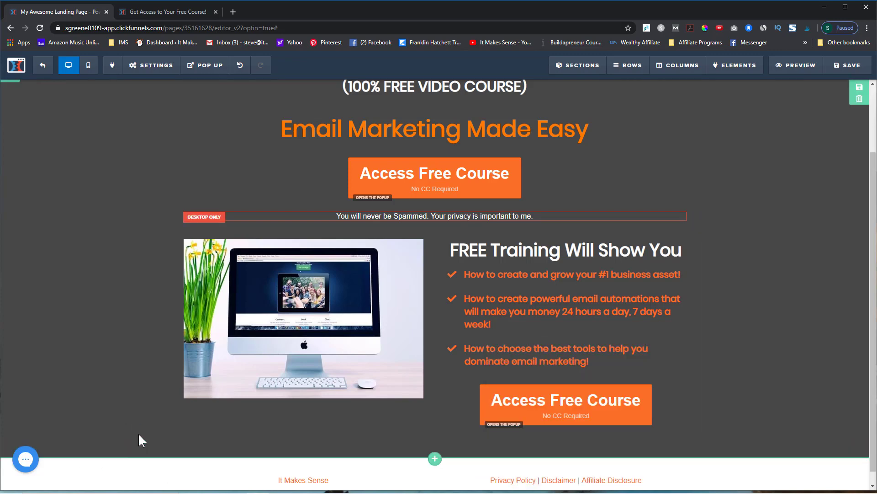
Step: Review the whole landing page, then save it and bring up its SEO meta data
scroll(139, 435, up, 2)
scroll(397, 313, down, 2)
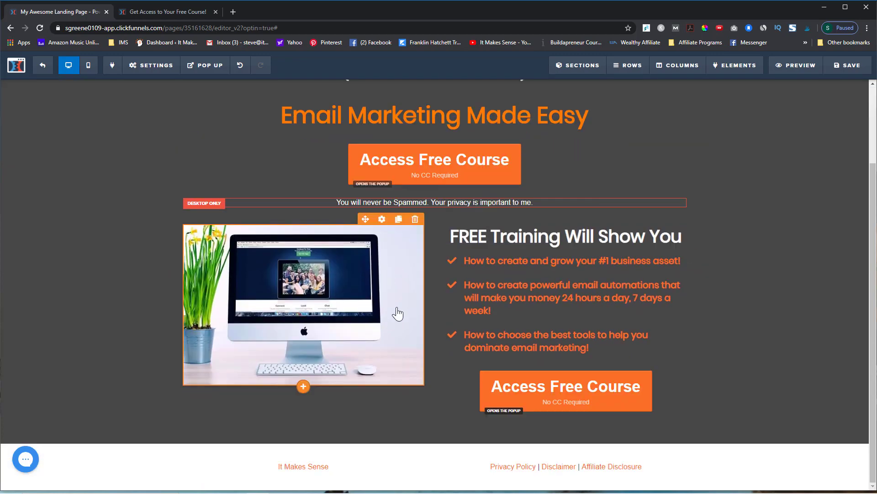
scroll(397, 313, up, 2)
scroll(398, 311, down, 2)
scroll(398, 311, up, 2)
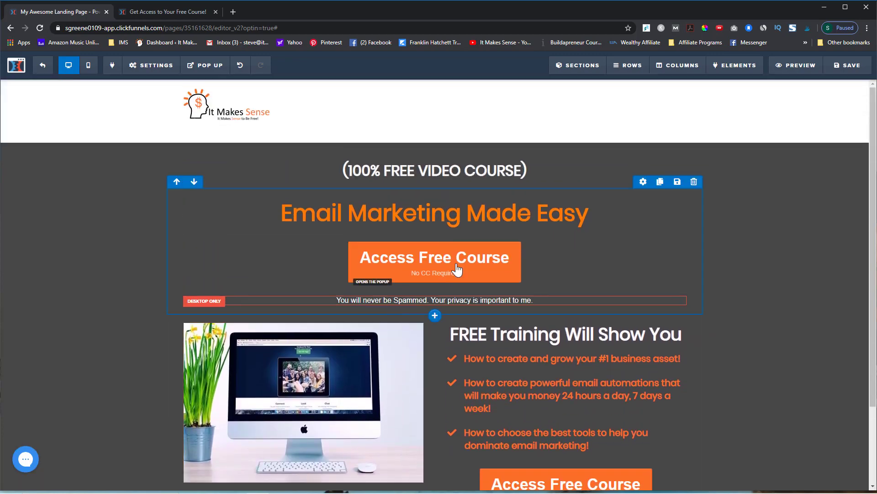
click(841, 65)
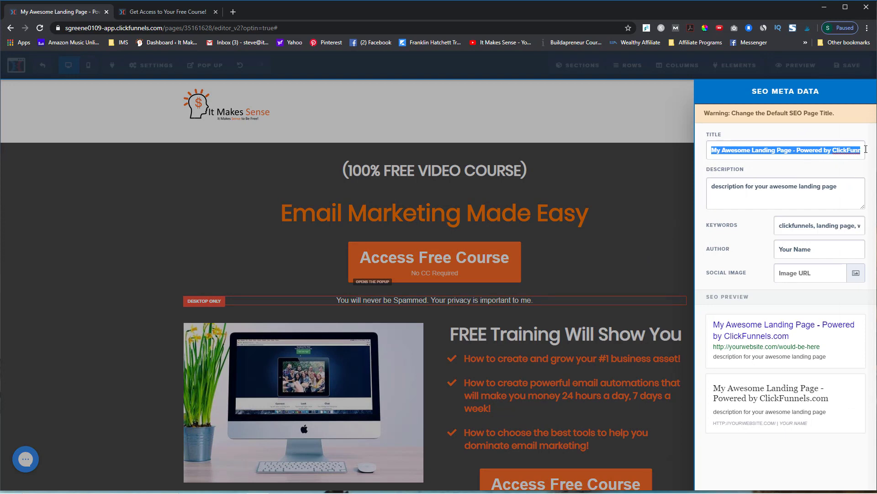
Step: Set the landing page's SEO title to "Email Marketing Made Easy" and leave the meta data settings
text(Emai)
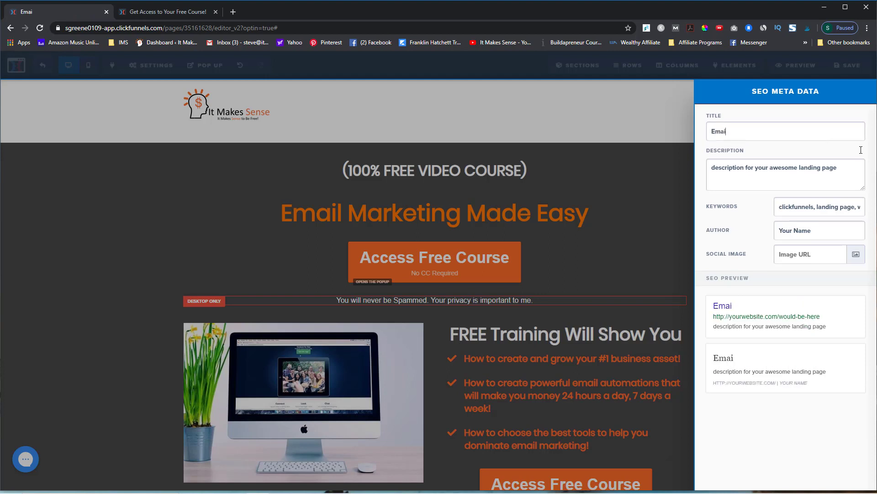
text(l Marketing Made Easy)
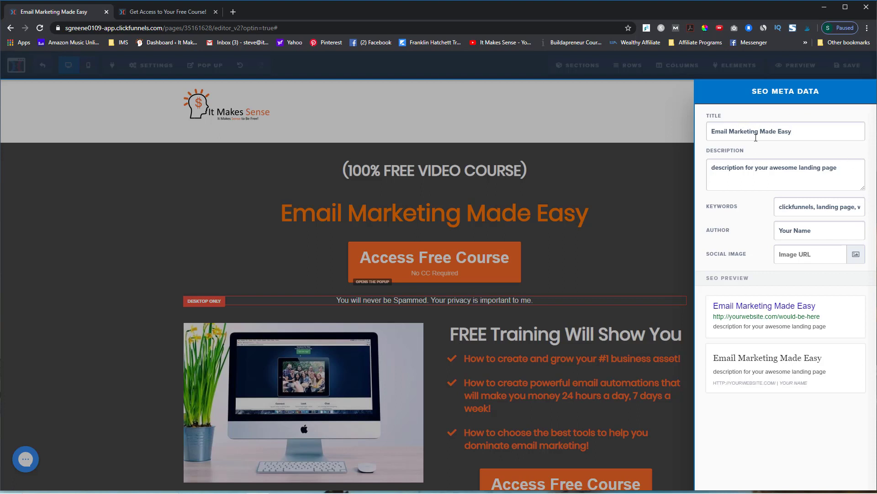
click(666, 182)
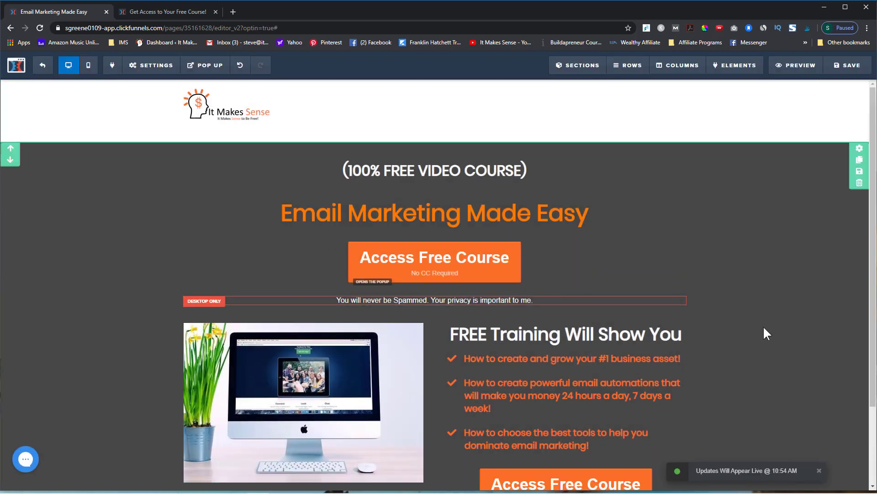
Step: Consult the reference page's pop-up, and add a one-column row to the new landing page's empty pop-up
click(170, 14)
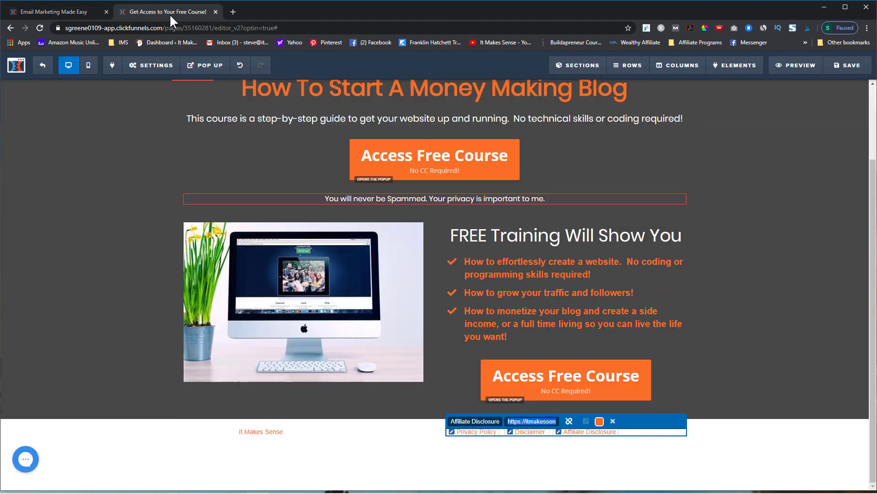
click(206, 65)
click(210, 86)
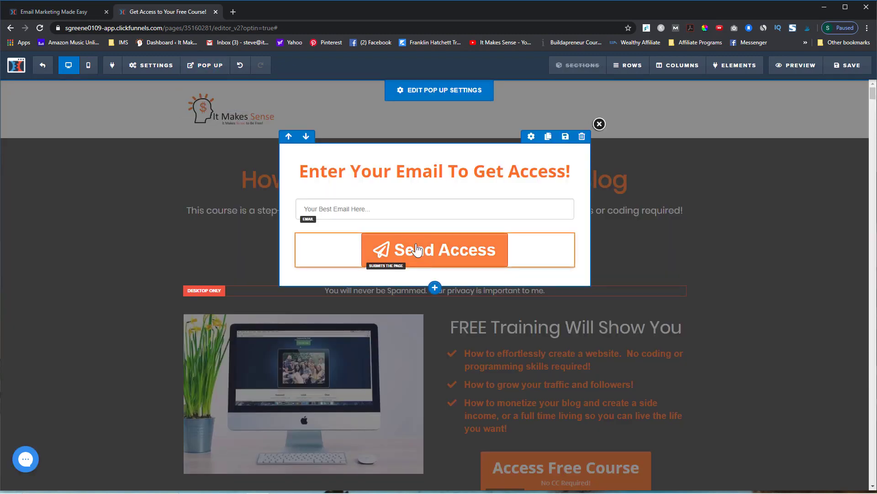
click(66, 18)
click(439, 157)
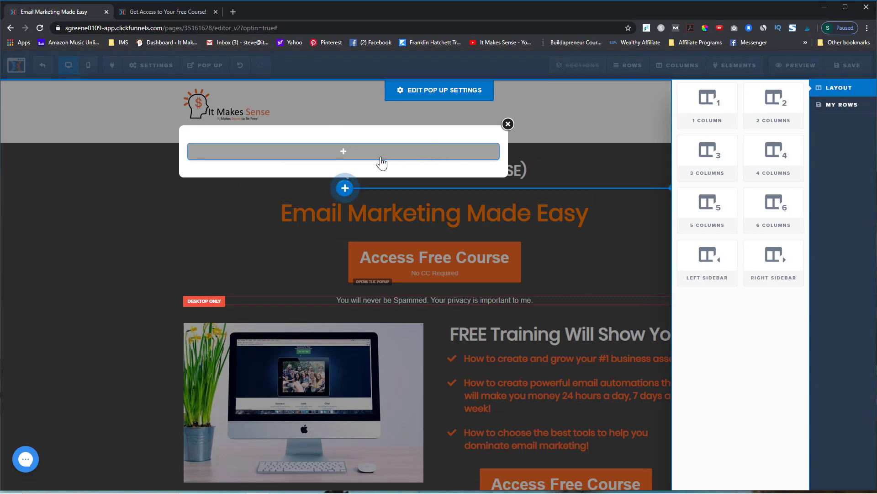
click(719, 116)
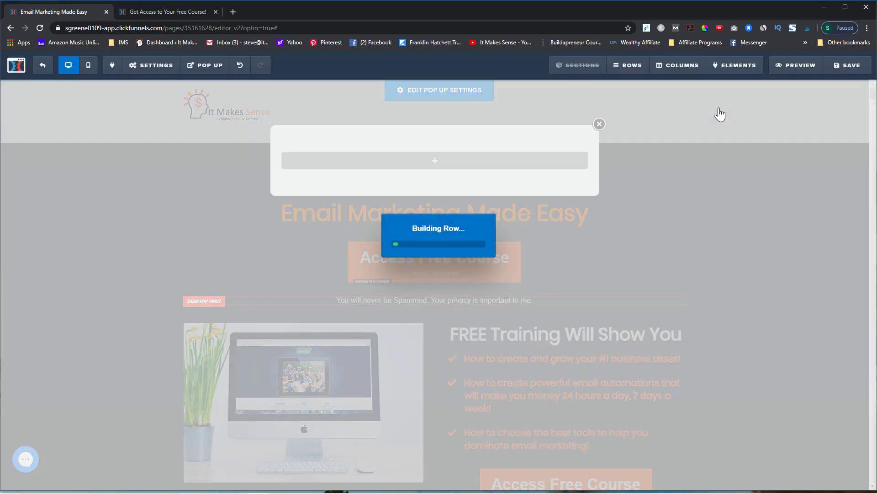
Step: Add a headline element to the pop-up's row, comparing with the reference pop-up
click(428, 161)
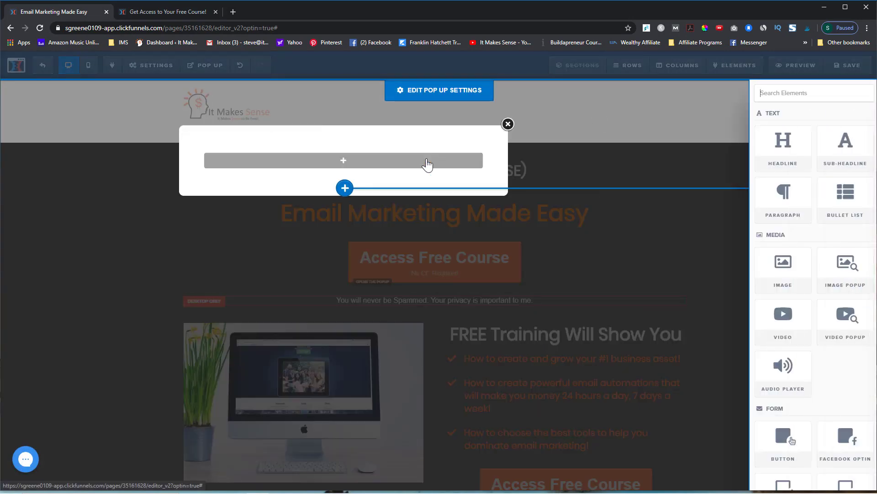
click(171, 10)
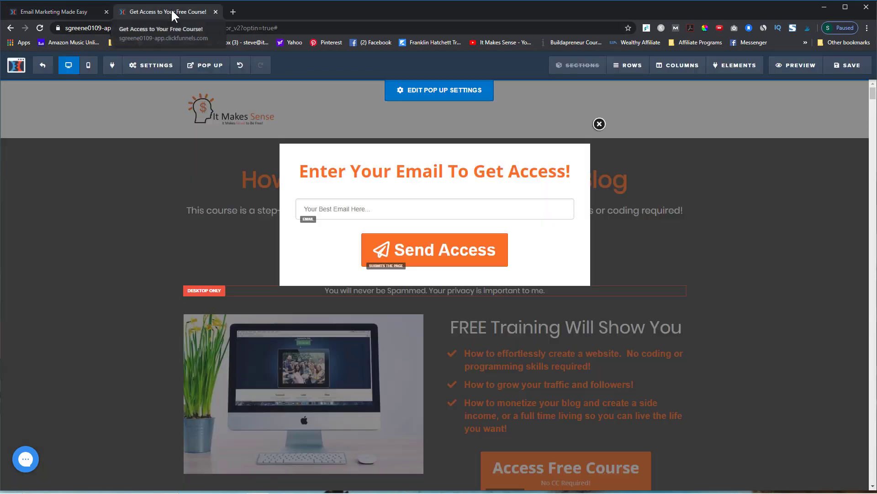
click(39, 10)
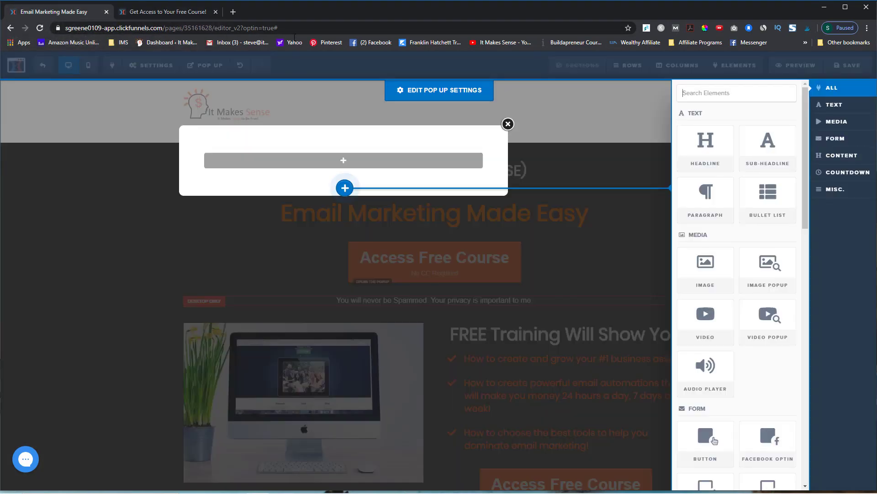
click(709, 142)
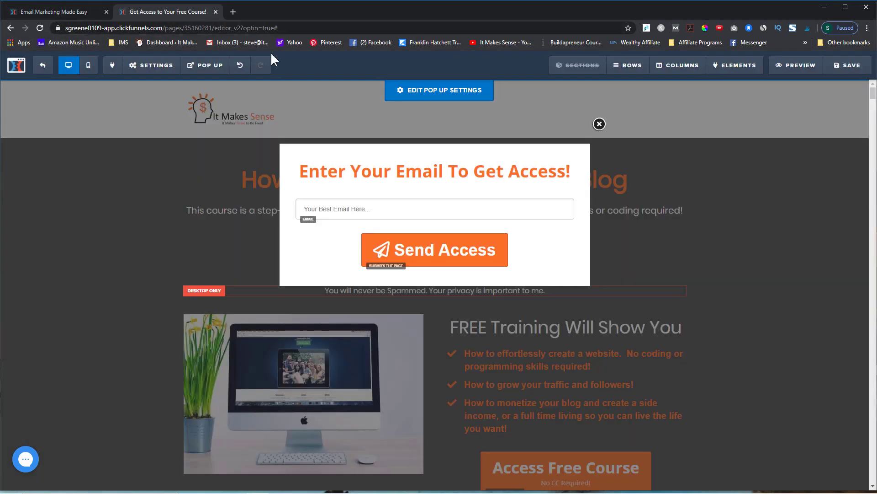
Step: Replace the pop-up headline's placeholder with "Enter Your Email To Get Access!" copied from the reference pop-up
click(187, 13)
click(565, 177)
drag(570, 177, 291, 174)
key(ctrl+c)
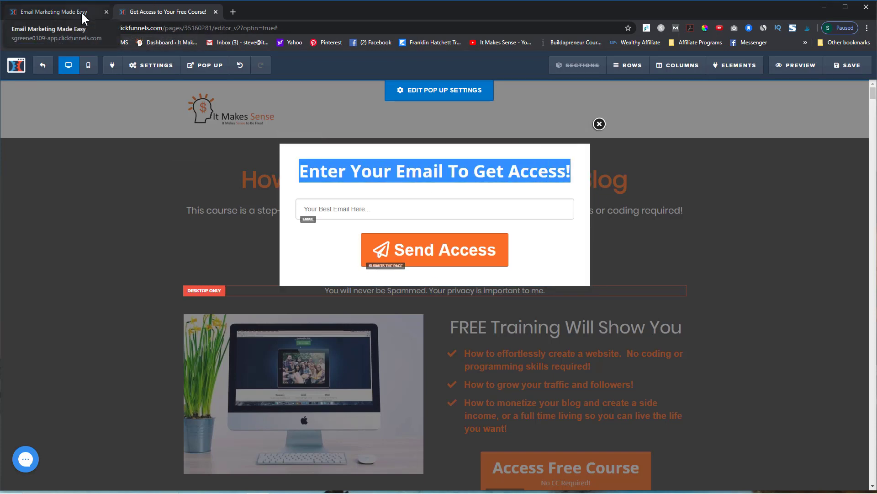
click(69, 12)
click(445, 164)
drag(542, 162, 307, 164)
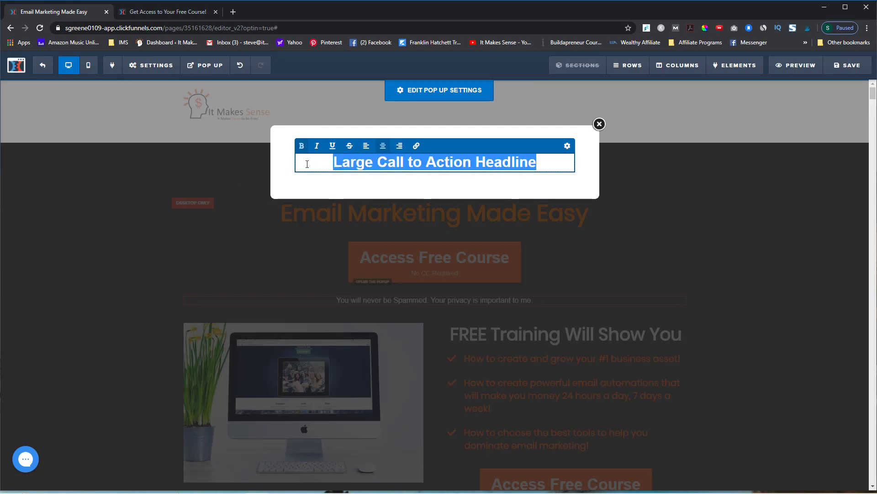
key(ctrl+v)
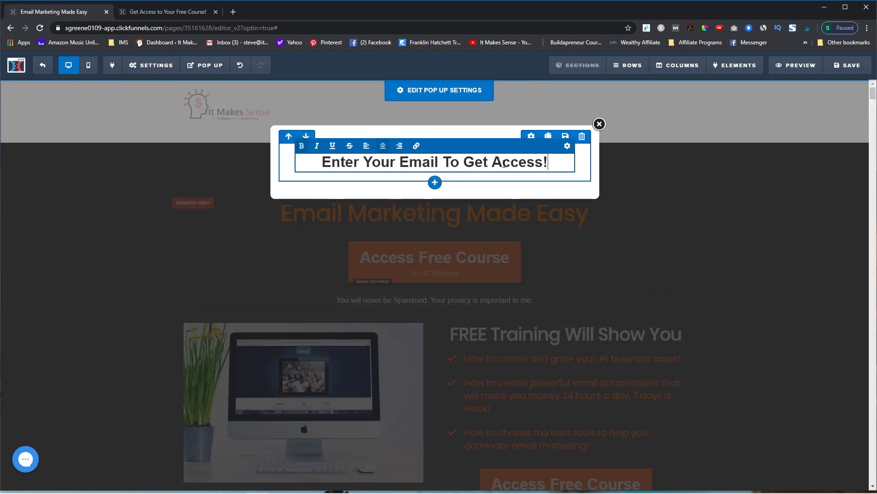
Step: Set the pop-up headline's font to Poppins and its text color to the recently used orange
drag(549, 164, 286, 172)
mouse_move(539, 166)
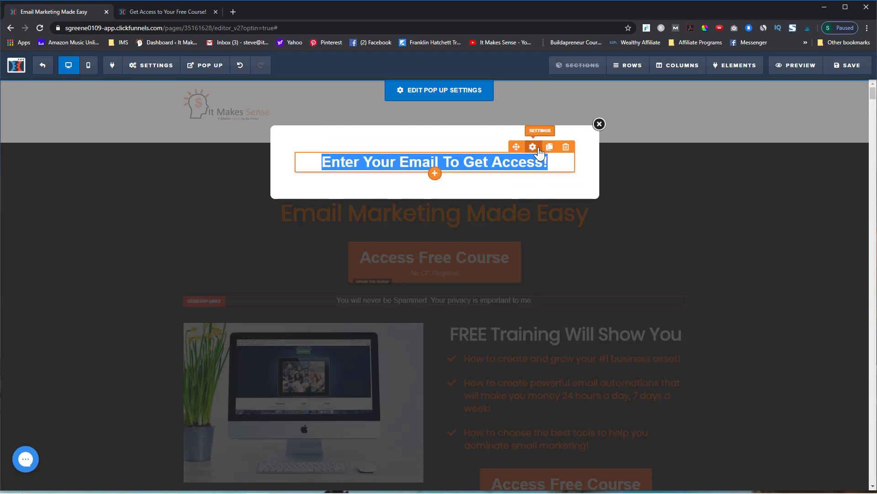
click(537, 149)
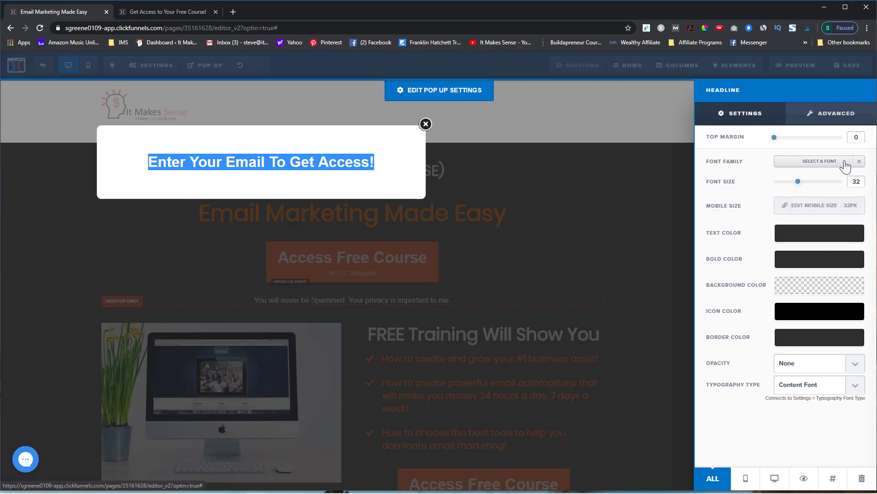
click(846, 166)
click(846, 254)
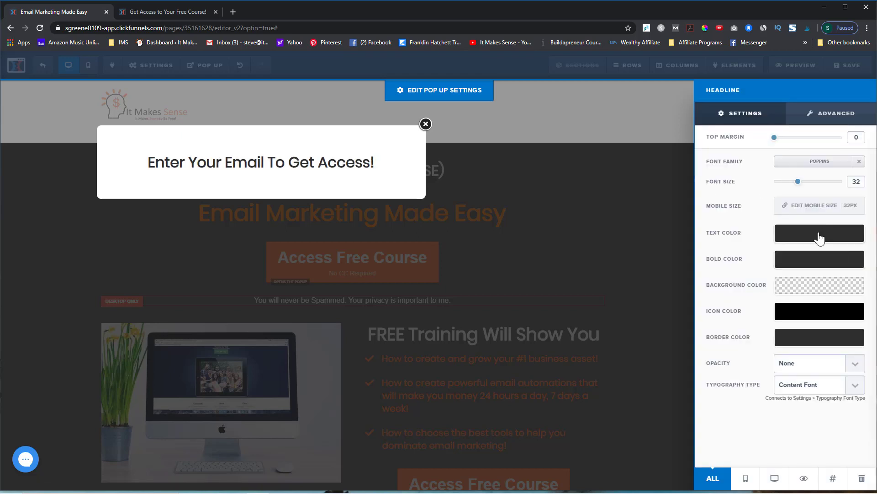
click(819, 237)
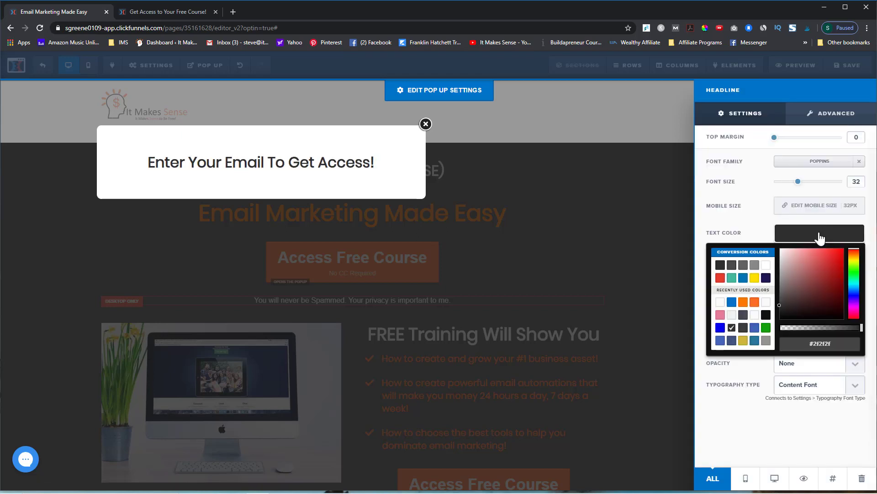
click(755, 303)
click(298, 192)
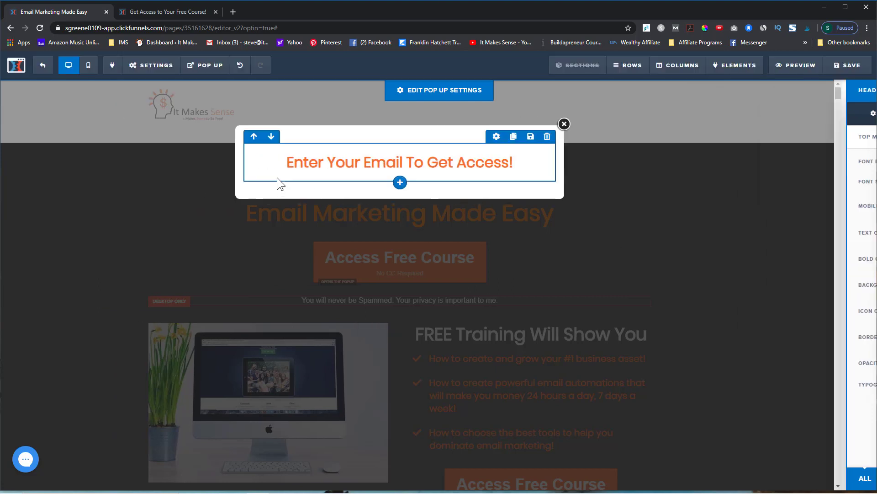
Step: Add a form input element below the pop-up's headline
click(435, 174)
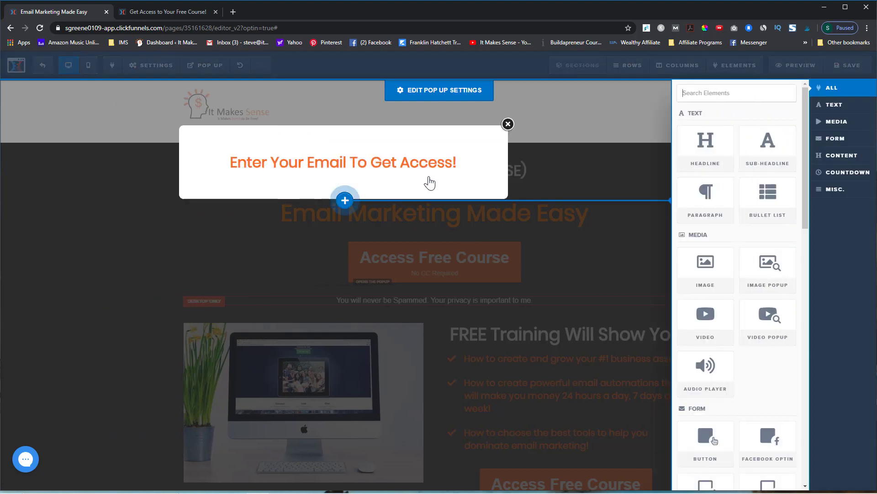
scroll(766, 230, down, 3)
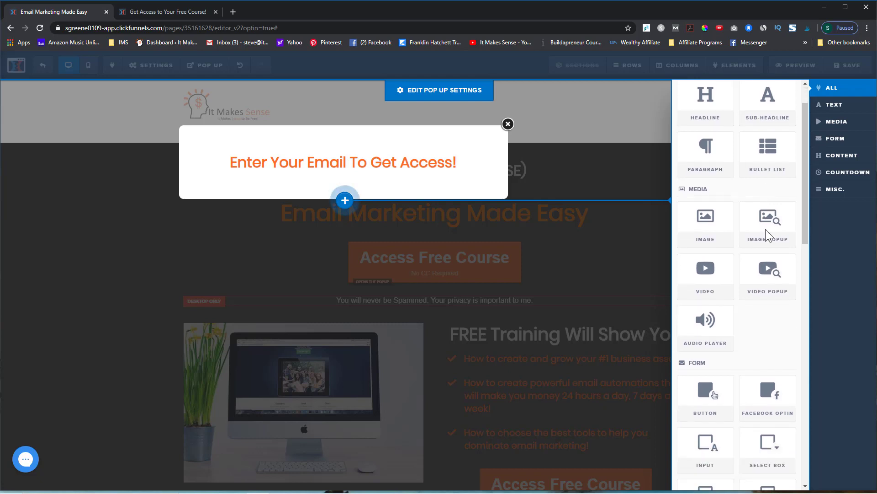
scroll(767, 233, down, 2)
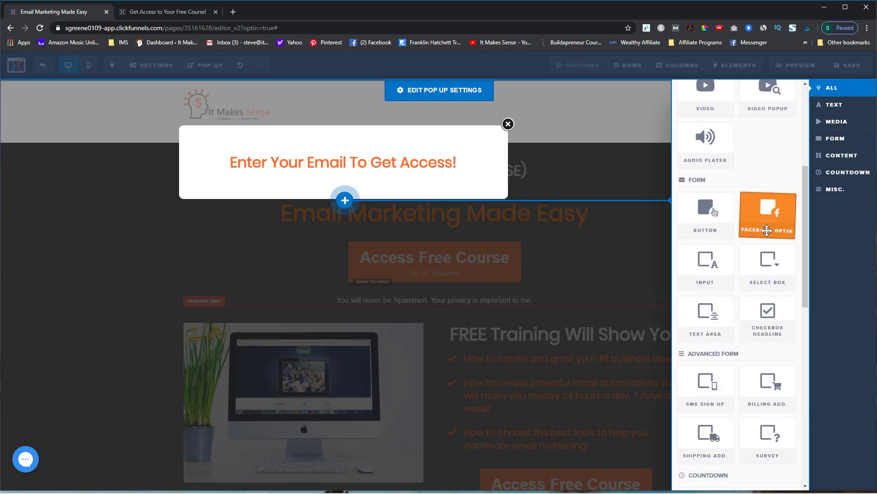
scroll(773, 231, down, 1)
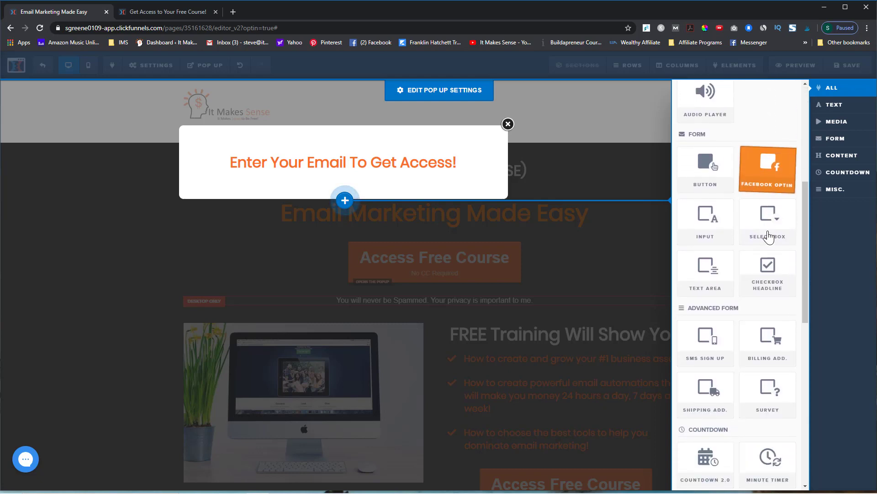
click(715, 230)
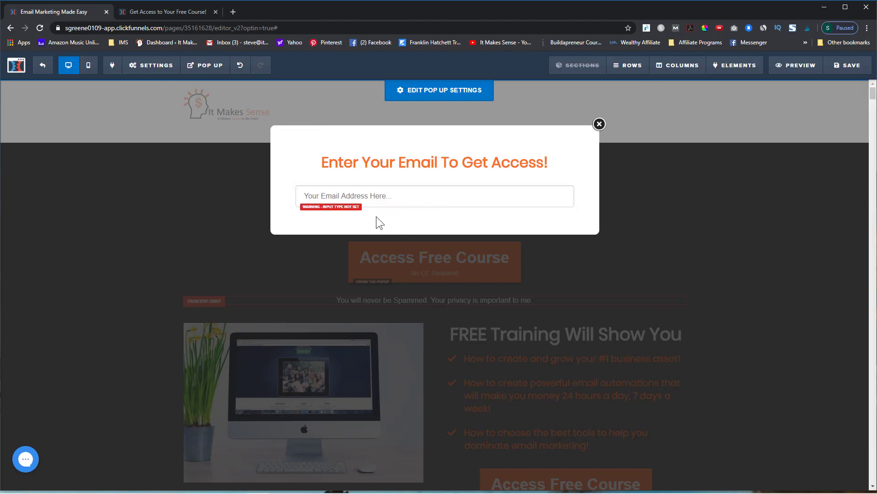
Step: Set the pop-up input's placeholder text to "Your Best Email Here..." copied from the reference pop-up's input
click(433, 207)
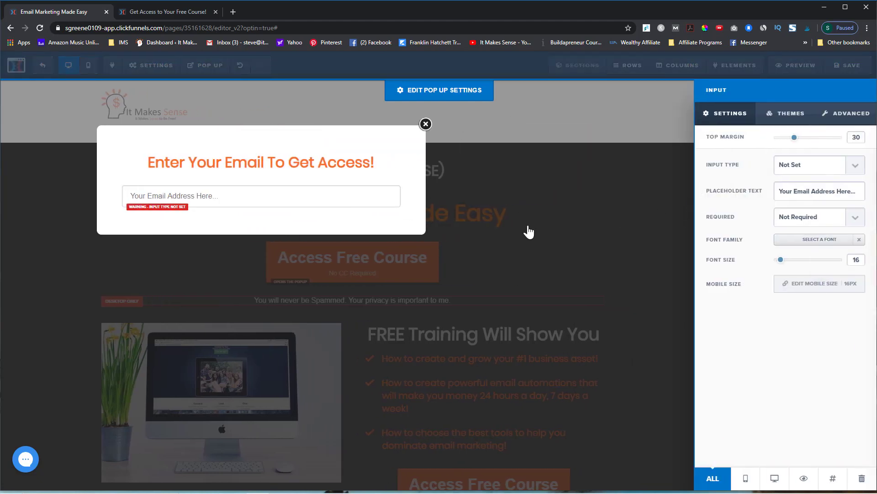
click(167, 11)
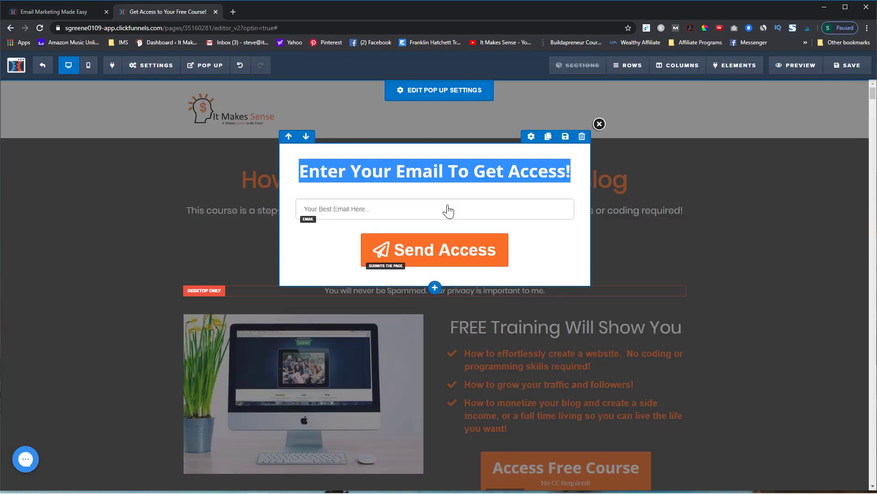
click(534, 208)
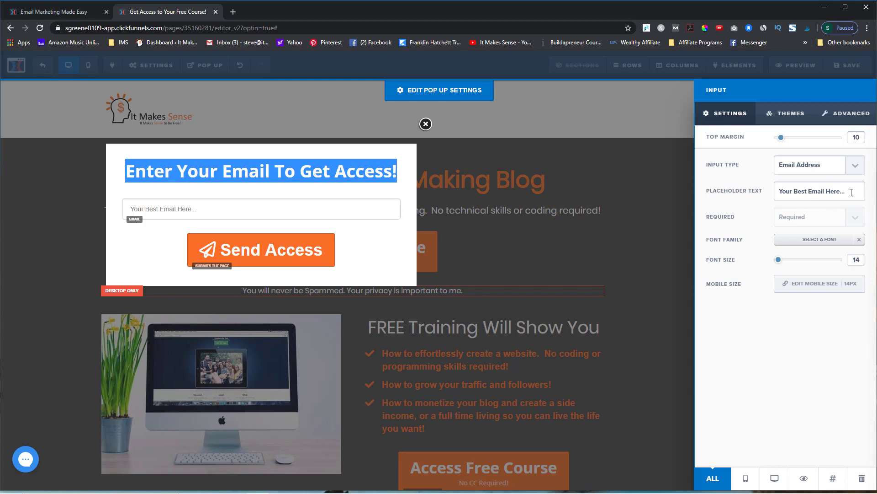
drag(851, 192, 785, 197)
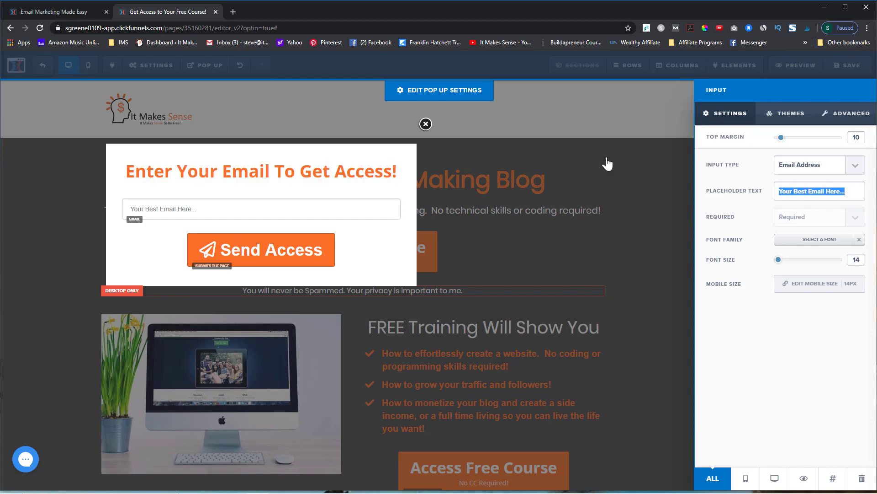
click(53, 14)
click(222, 196)
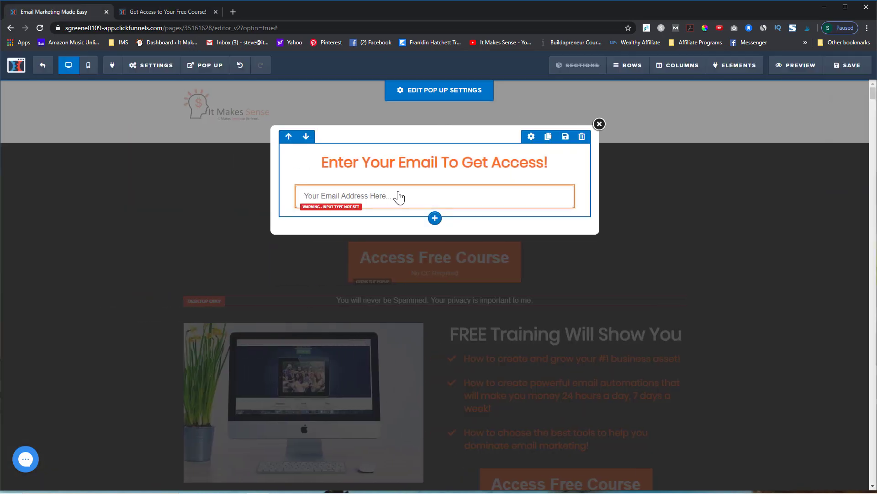
click(397, 200)
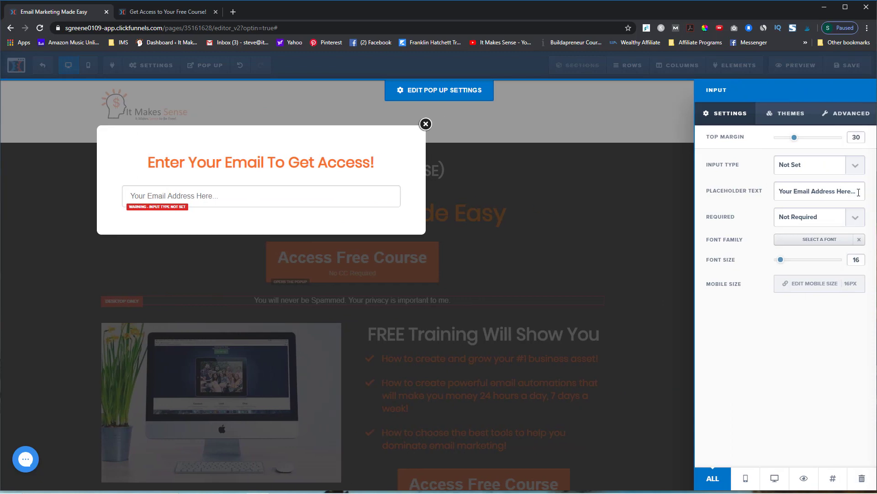
drag(859, 193, 772, 200)
text(Your Best Email Here...)
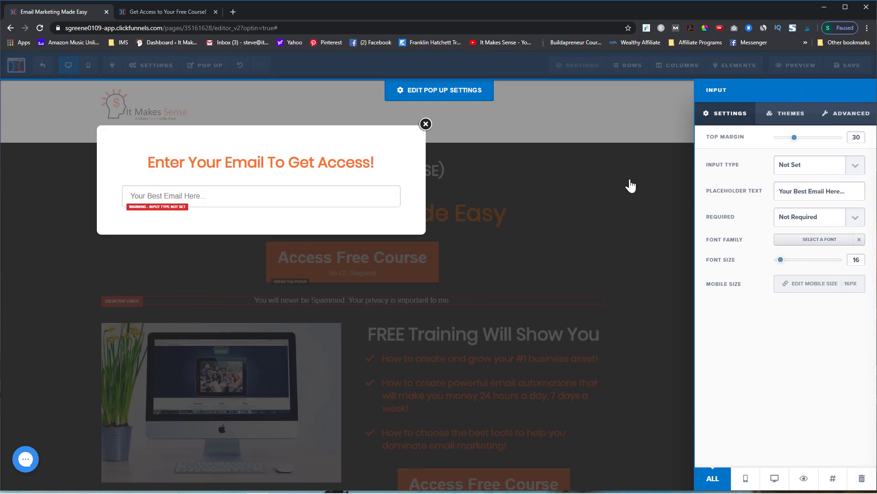
Step: Check the reference pop-up's email input and set the new pop-up input's type to Email Address
click(172, 14)
click(274, 218)
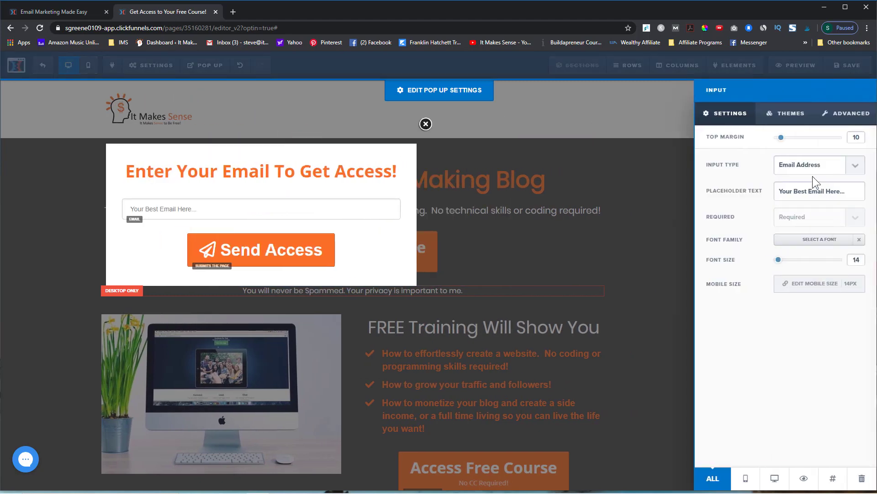
click(51, 13)
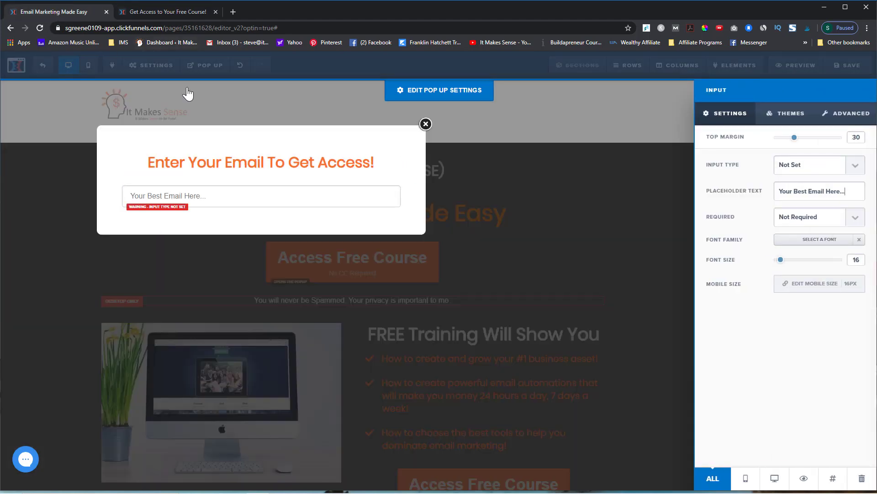
click(324, 201)
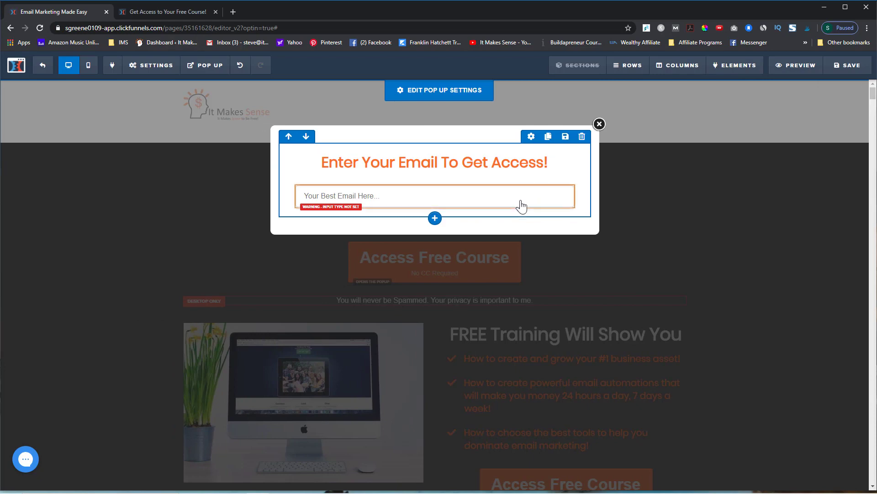
click(530, 182)
click(864, 169)
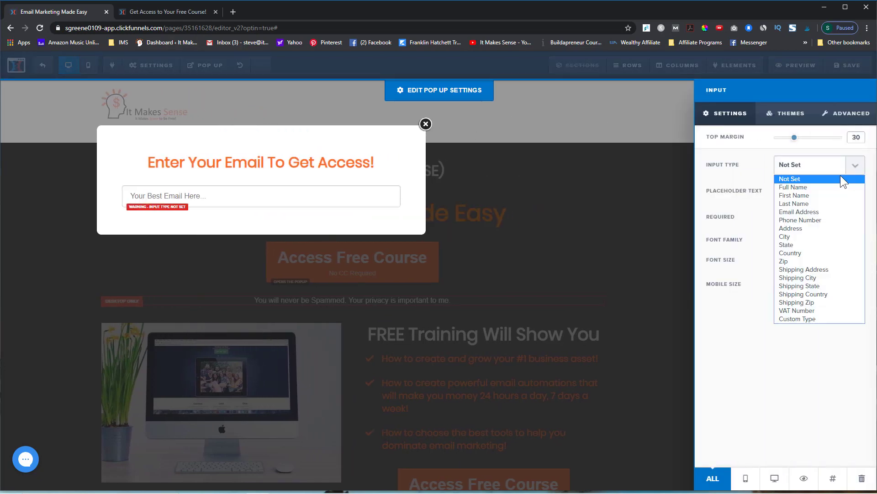
click(835, 212)
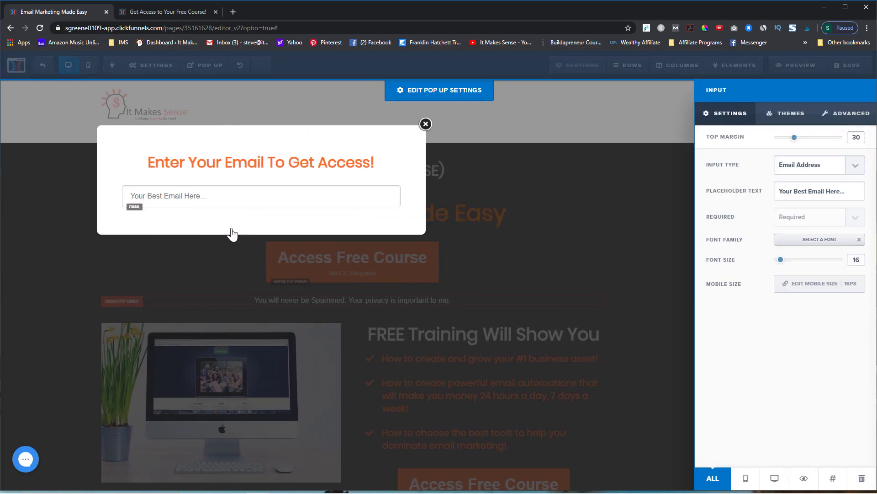
Step: Add a button element below the pop-up's email input, as in the reference pop-up
click(212, 213)
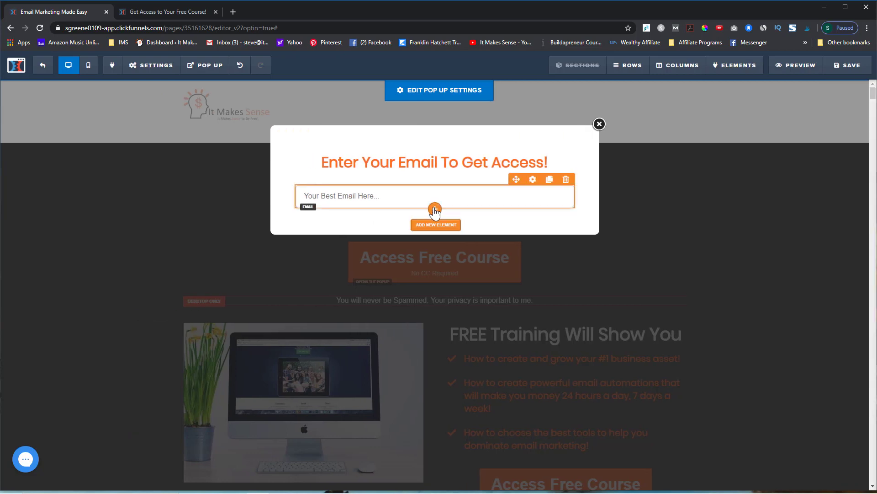
click(434, 212)
click(151, 12)
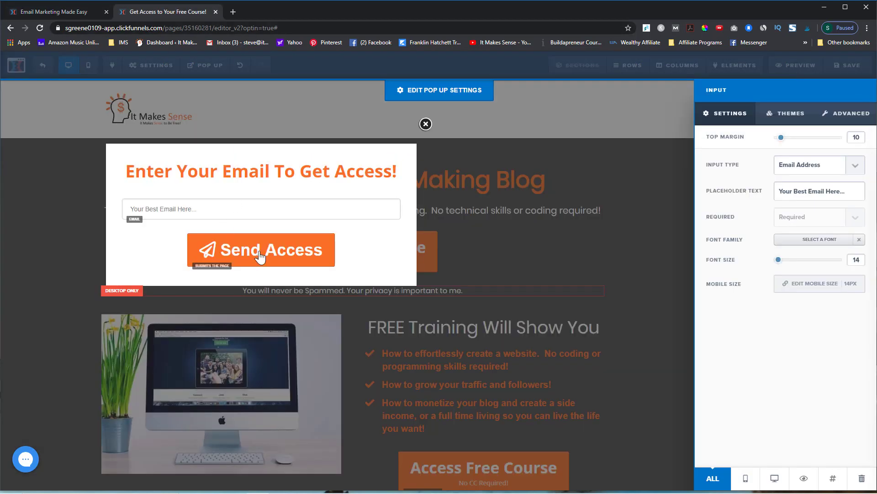
click(69, 12)
click(346, 203)
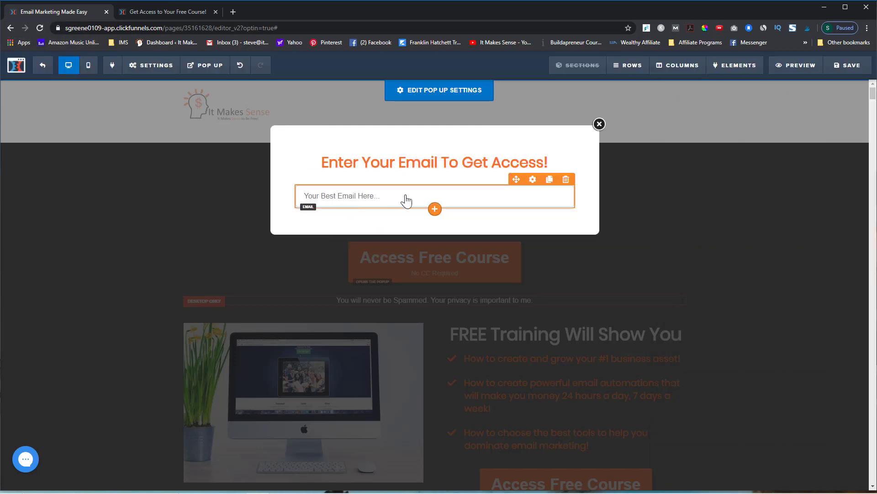
click(435, 210)
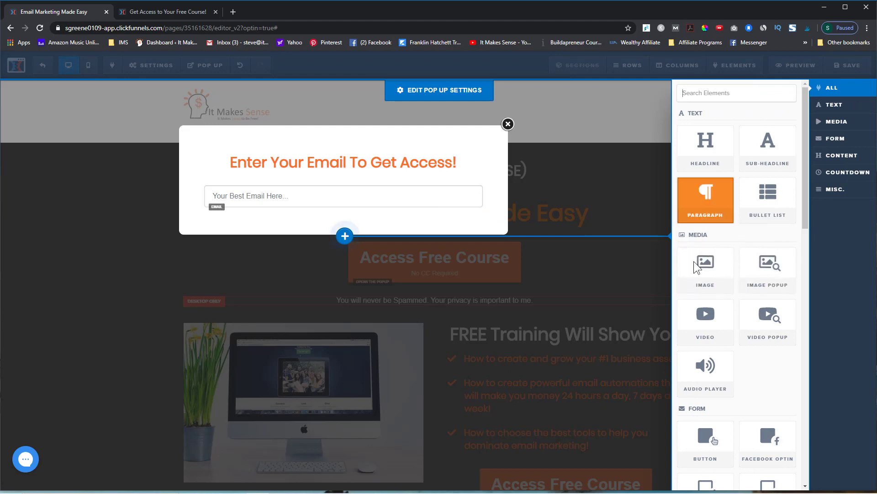
click(706, 441)
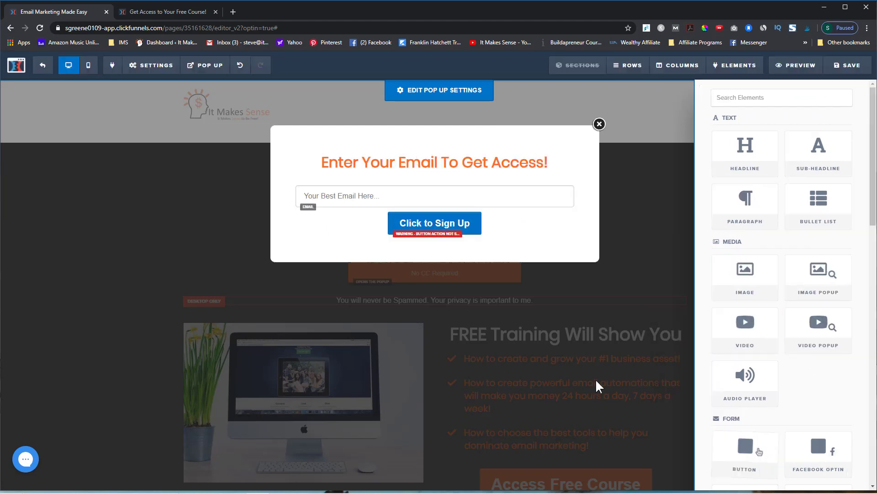
Step: Set the pop-up button's background color to the recently used orange
click(422, 228)
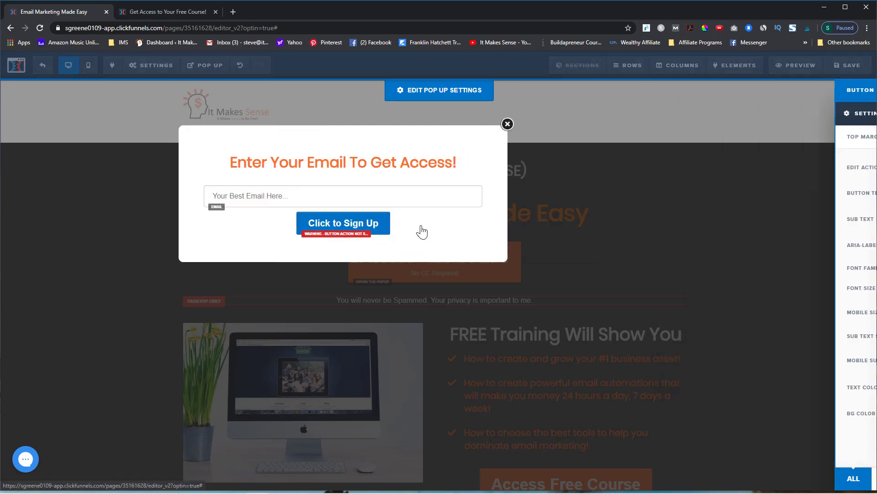
click(803, 420)
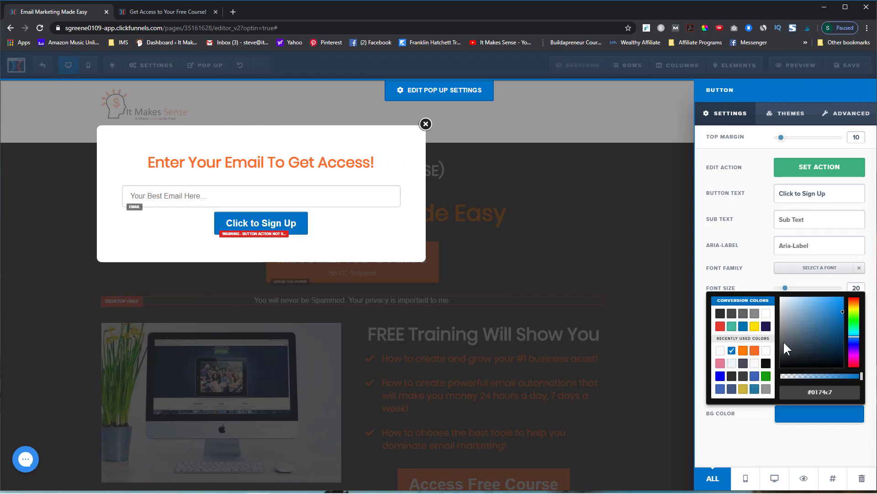
click(755, 350)
Step: Replace the pop-up button's text with "Send Access" copied from the reference pop-up's button
drag(827, 194, 766, 193)
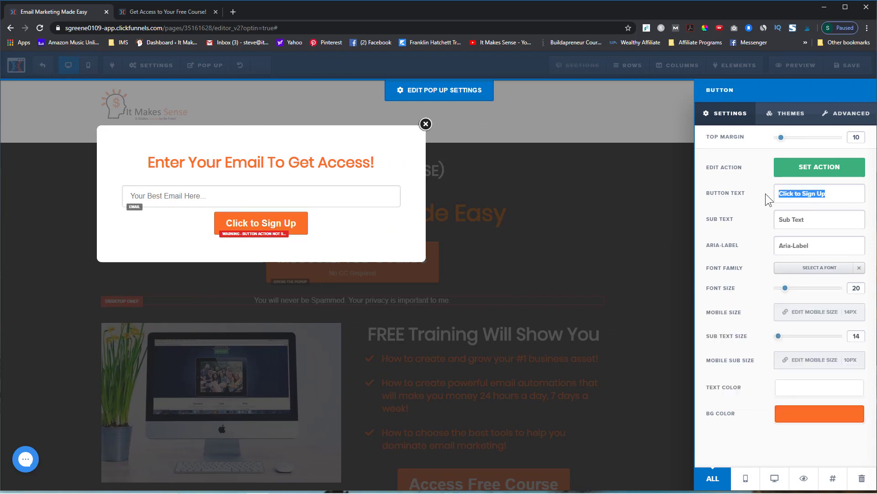
text(Your Best Email Here...)
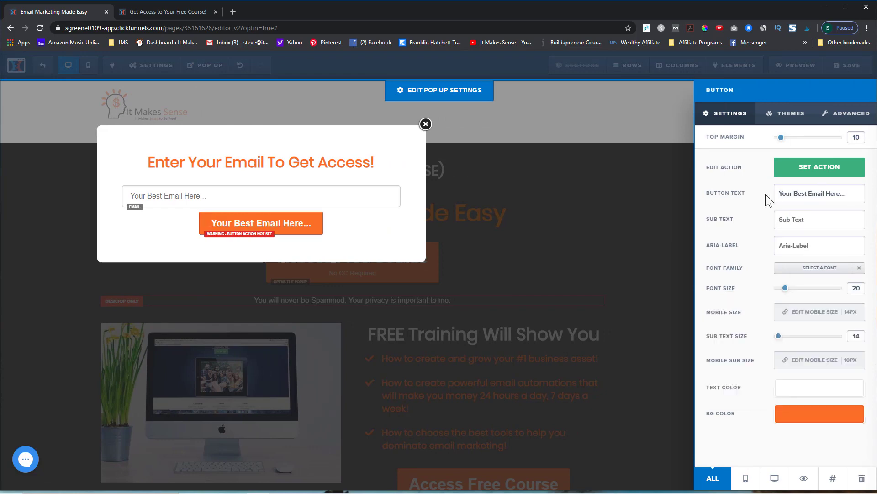
drag(832, 196, 747, 195)
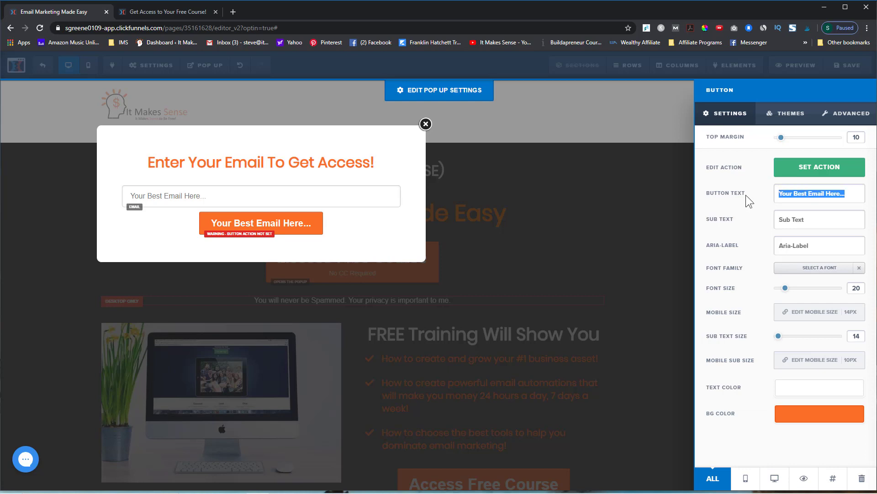
click(178, 12)
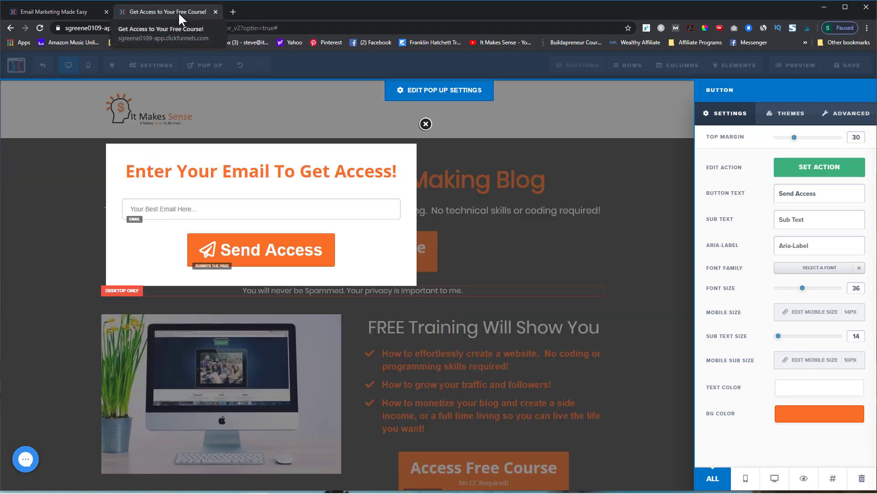
click(84, 12)
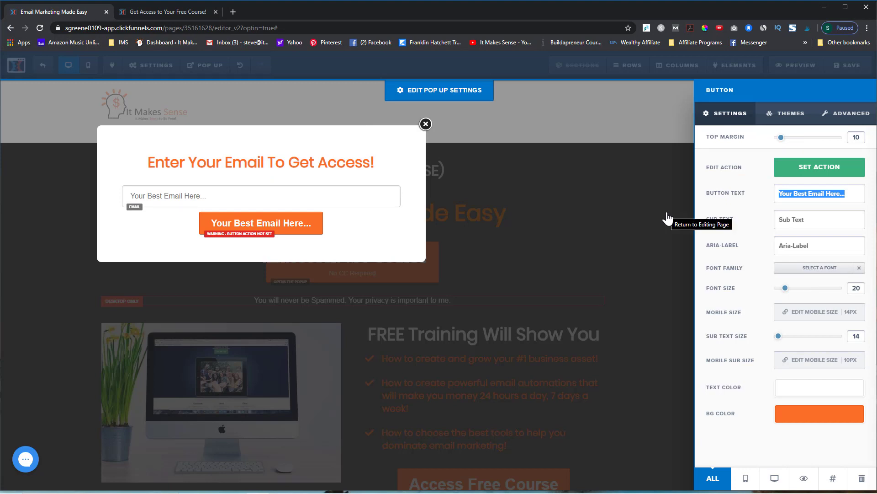
text(Send Access)
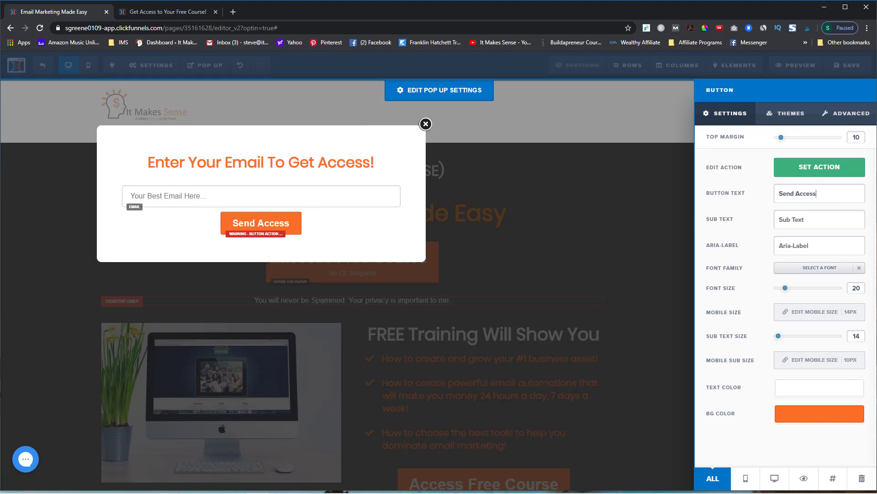
Step: Browse the icon choices for the Send Access button and check which icon the reference pop-up's button uses
click(253, 226)
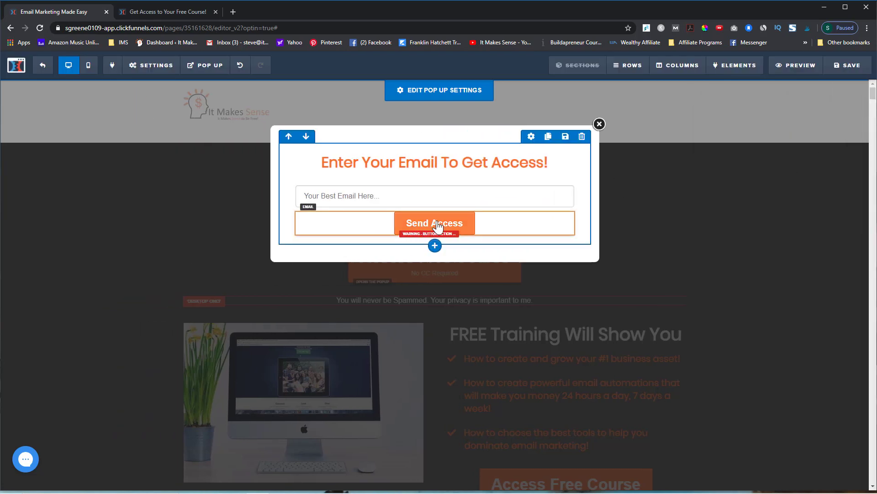
click(533, 213)
click(848, 113)
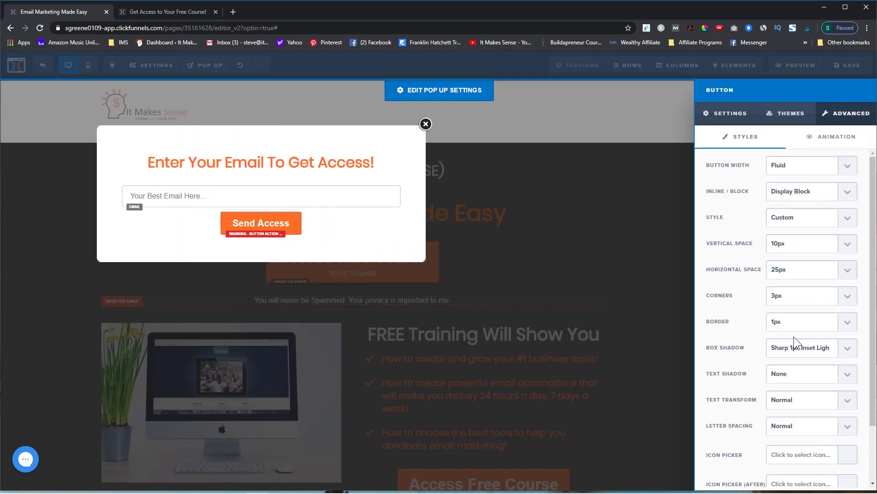
scroll(794, 336, down, 2)
click(816, 385)
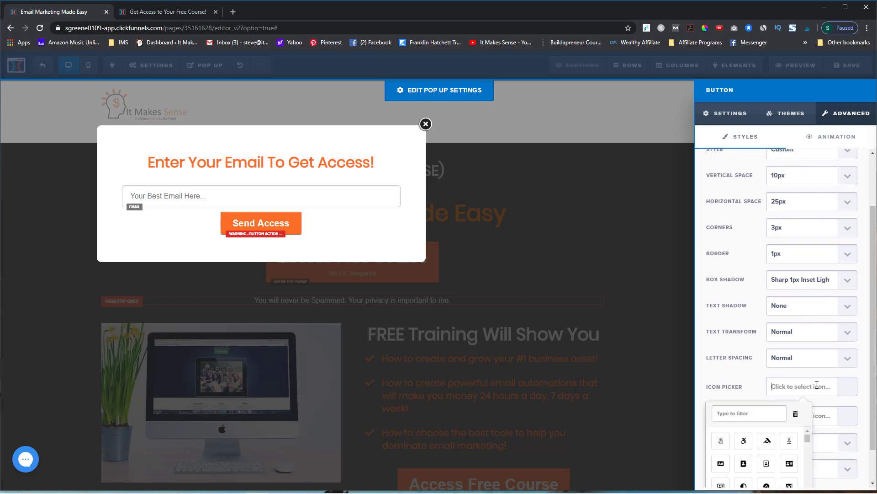
scroll(777, 424, down, 5)
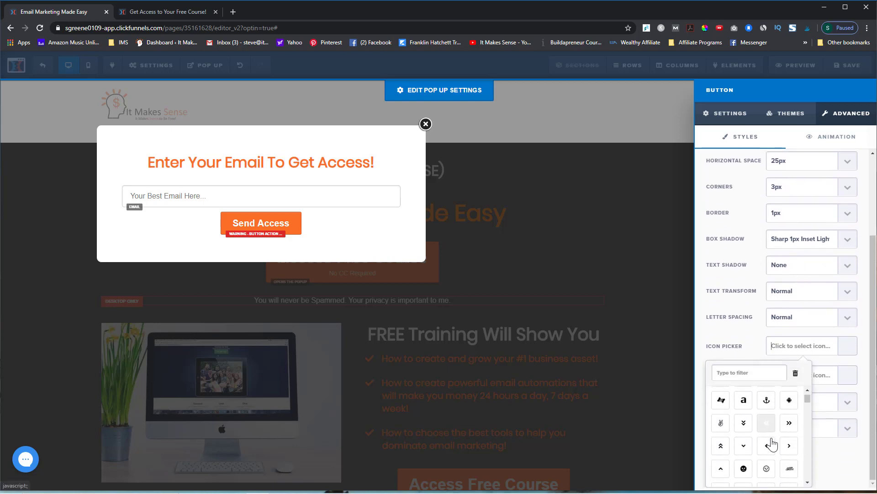
scroll(773, 443, down, 5)
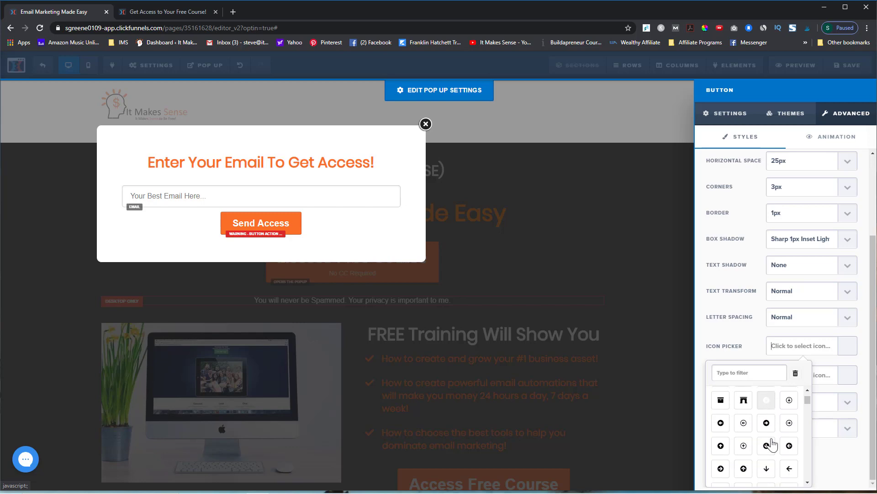
click(182, 12)
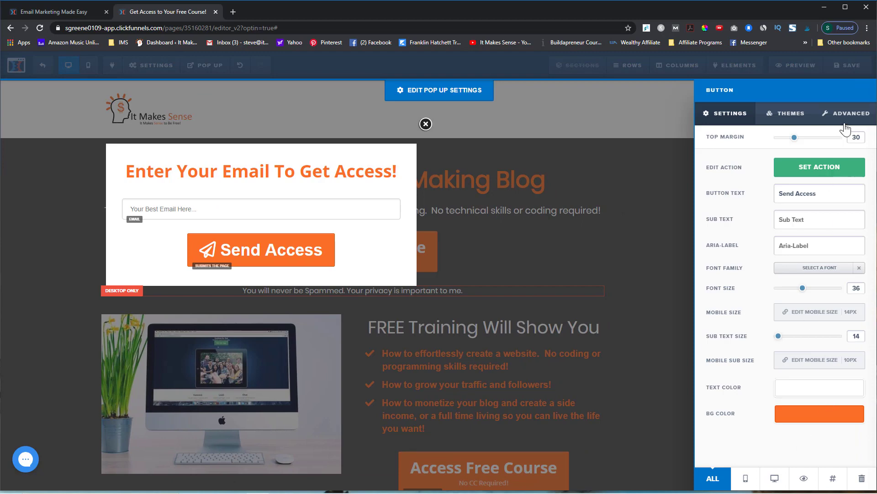
scroll(821, 376, down, 2)
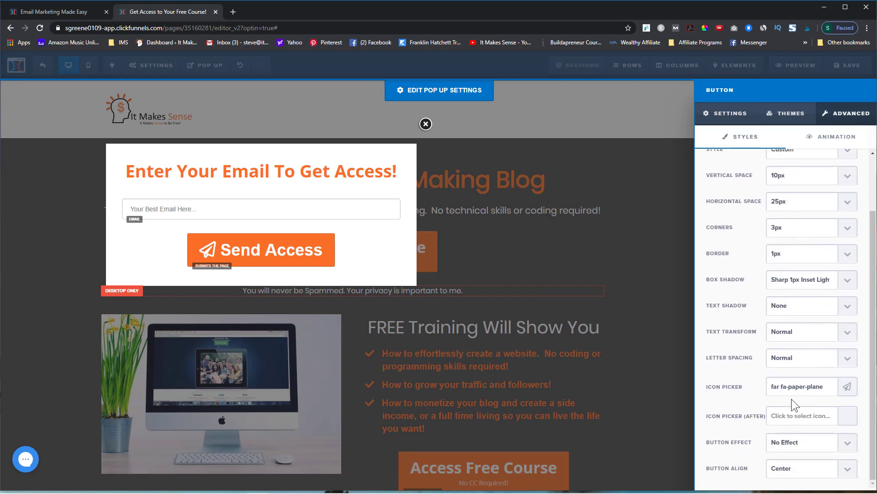
click(55, 12)
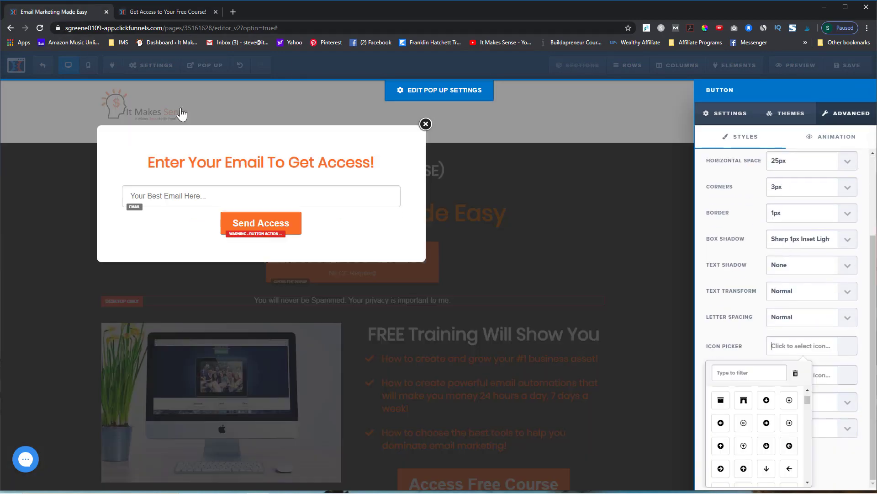
Step: Filter the icons by "paper" and add the outlined far fa-paper-plane icon before the Send Access button's text
click(818, 386)
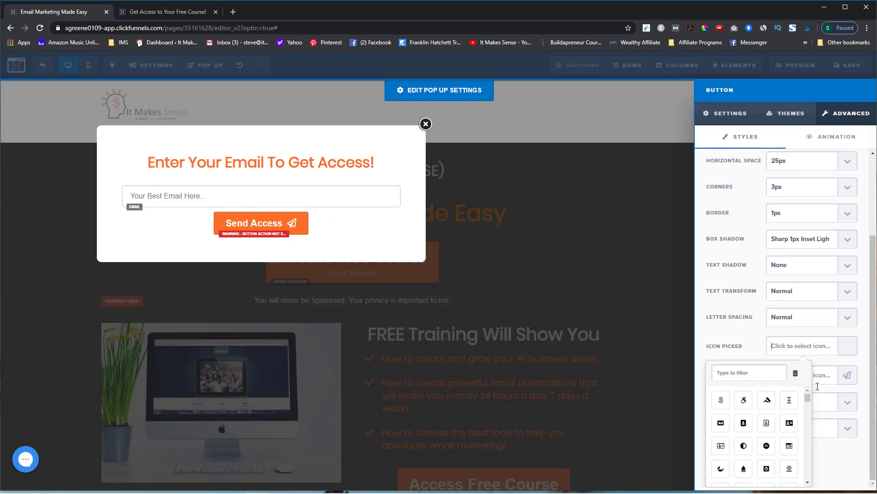
click(817, 386)
text(paper)
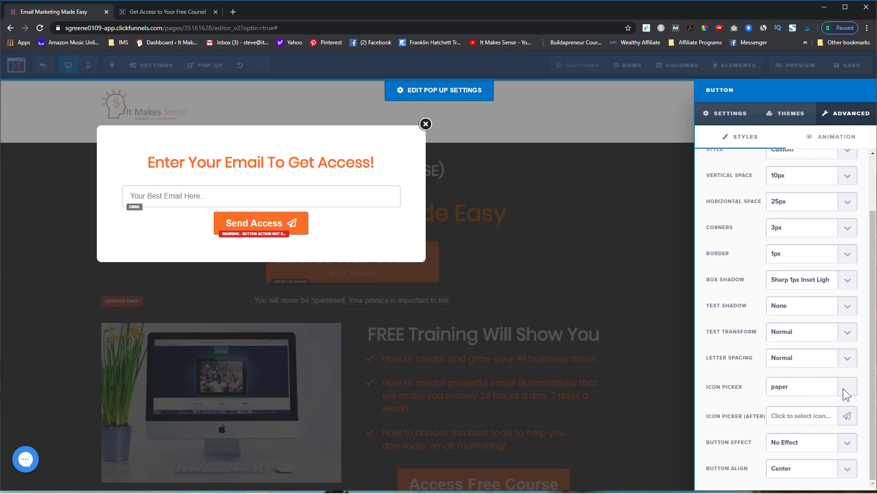
click(844, 388)
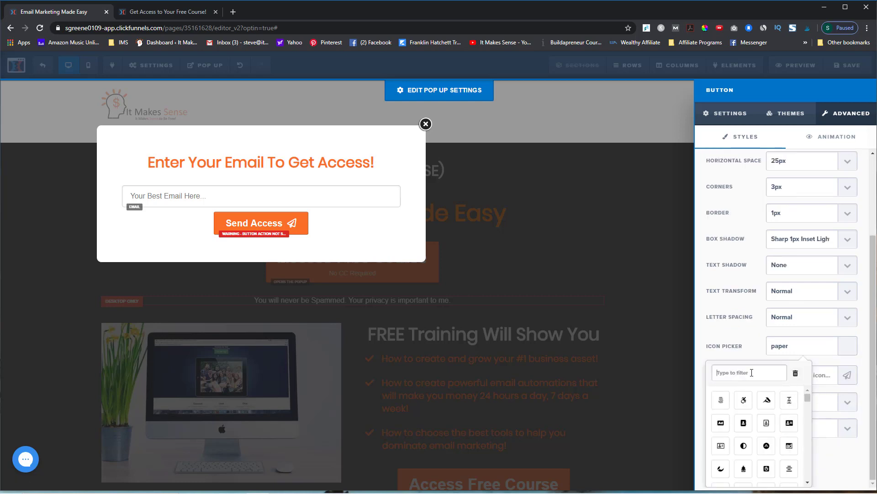
text(paper)
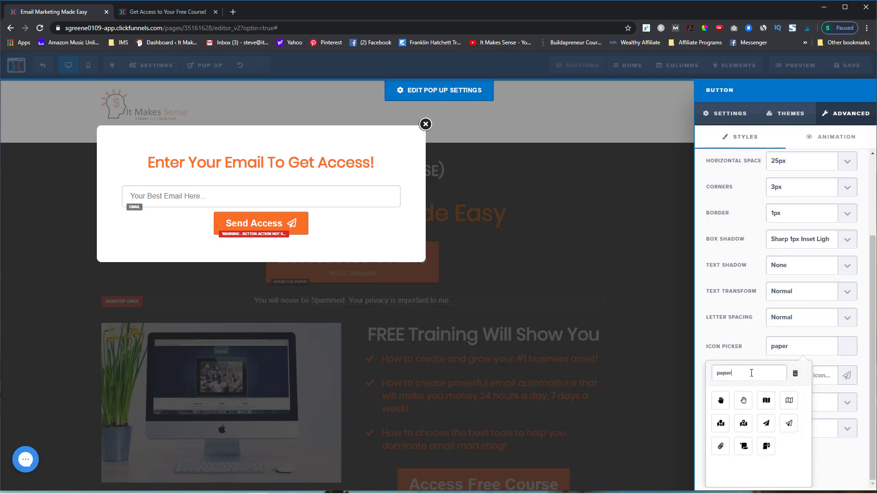
click(790, 424)
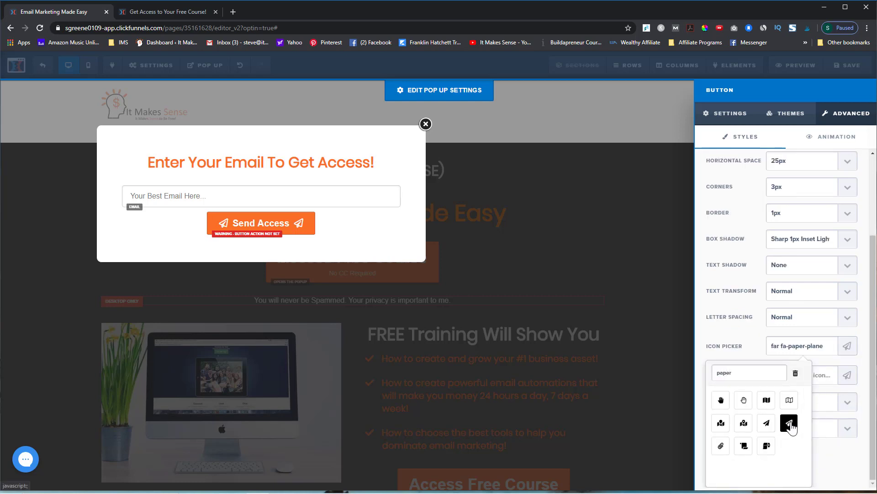
Step: Remove the paper plane icon placed after the Send Access button's text, keeping the button alignment at Center
click(846, 430)
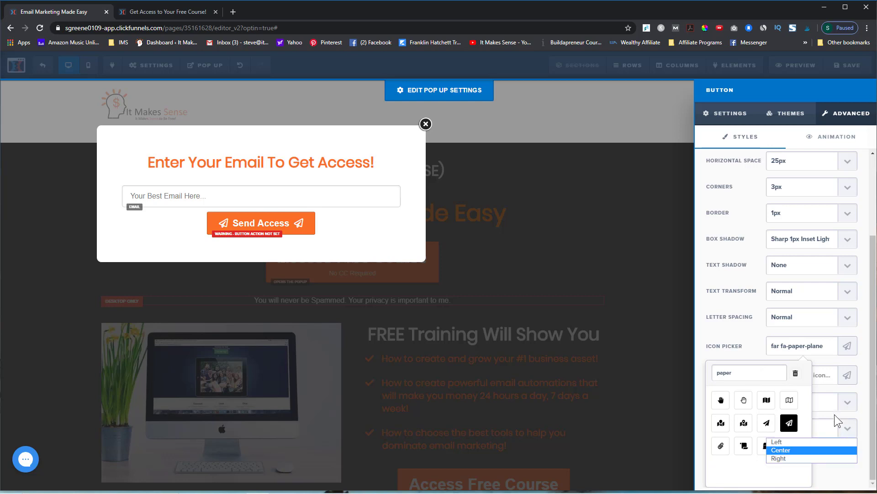
click(809, 450)
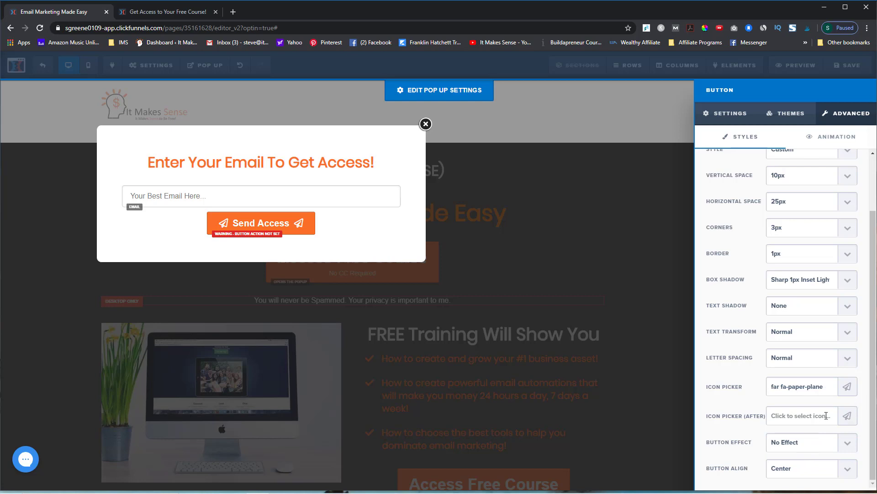
click(845, 416)
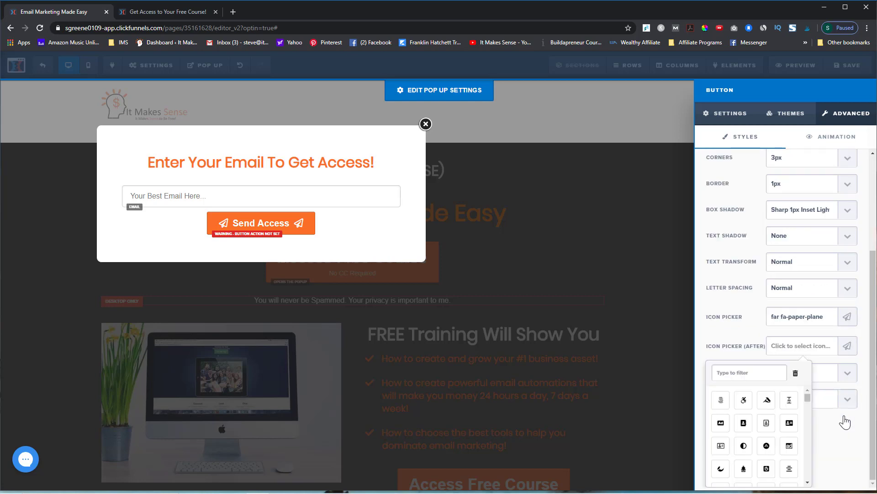
click(796, 373)
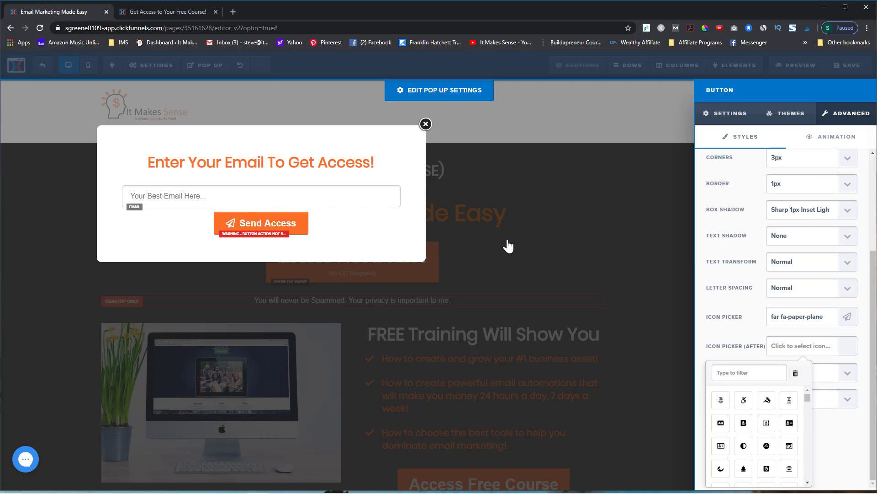
Step: Check the font size of the reference pop-up's button and set the Send Access button's font size to 36 to match
click(155, 3)
click(305, 263)
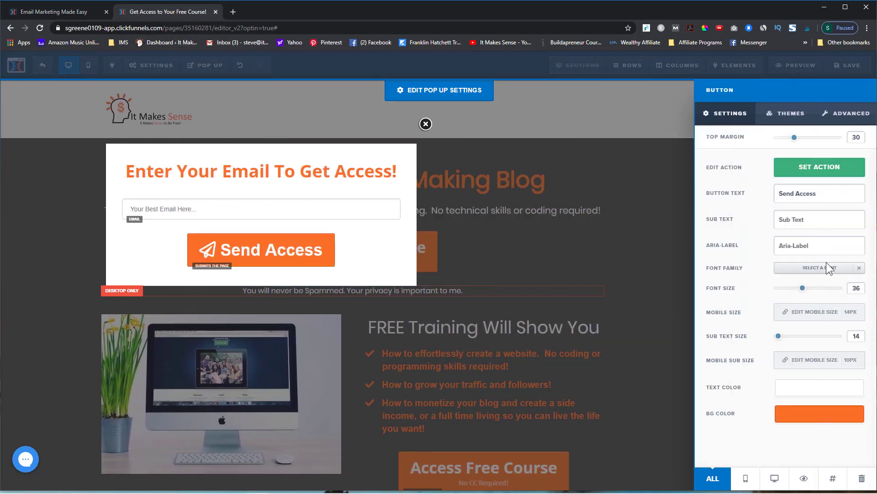
click(67, 8)
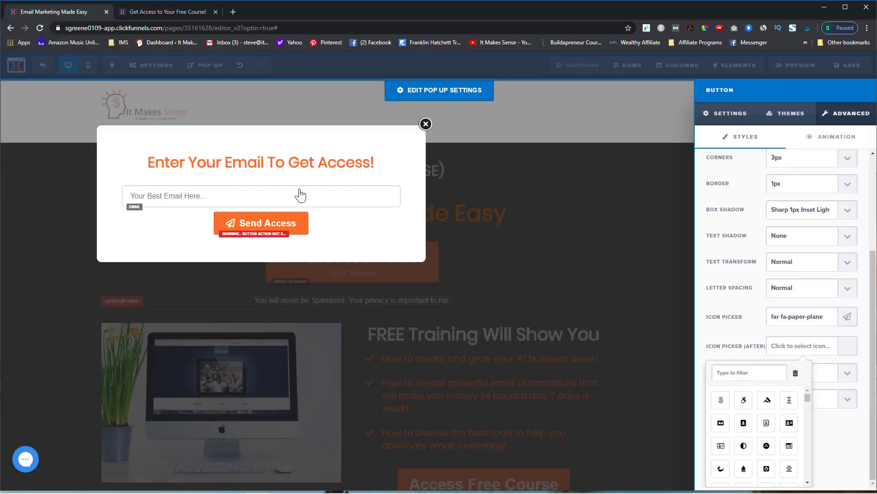
click(281, 225)
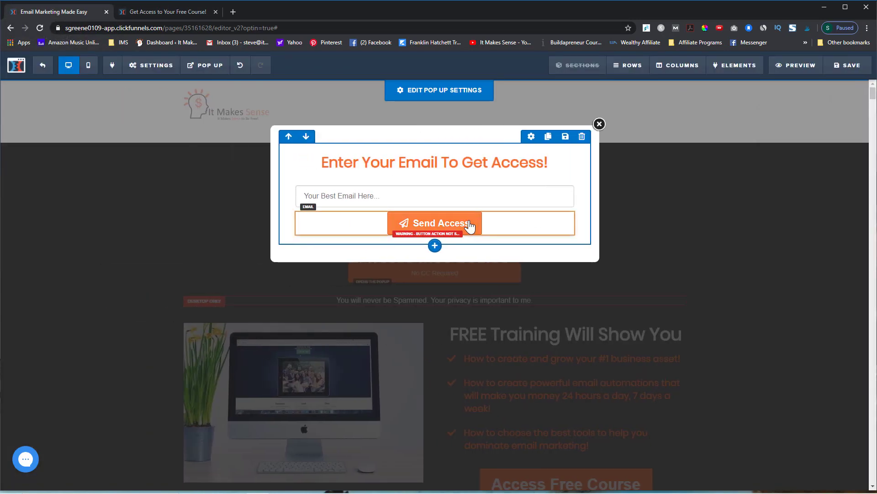
click(532, 208)
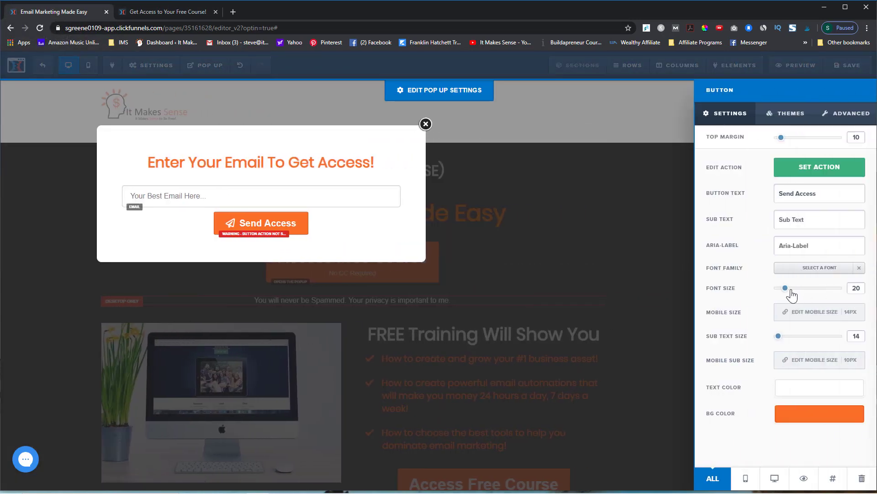
drag(786, 294, 803, 295)
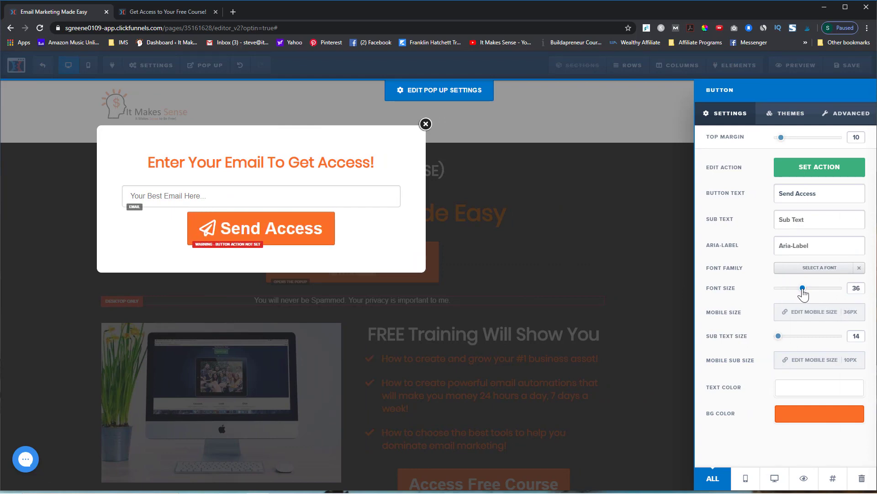
click(369, 241)
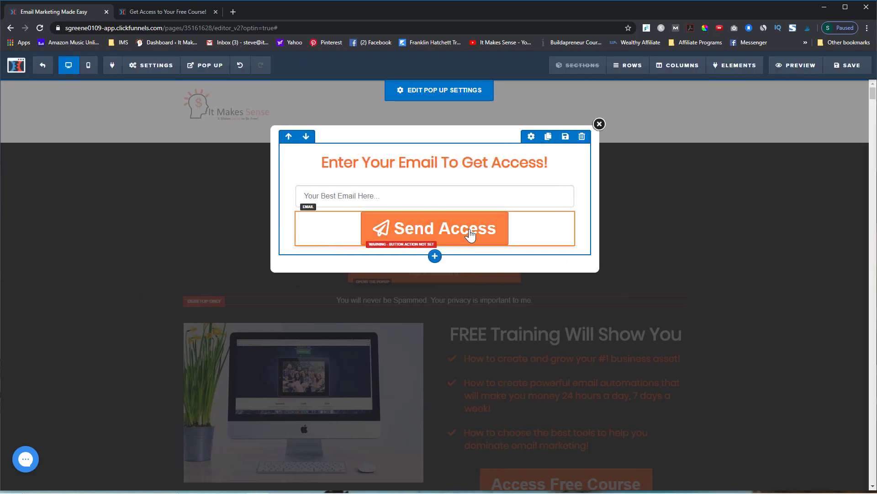
Step: Check the reference pop-up button's action and set the Send Access button's action to Submit Order / Submit Form
click(470, 233)
click(815, 172)
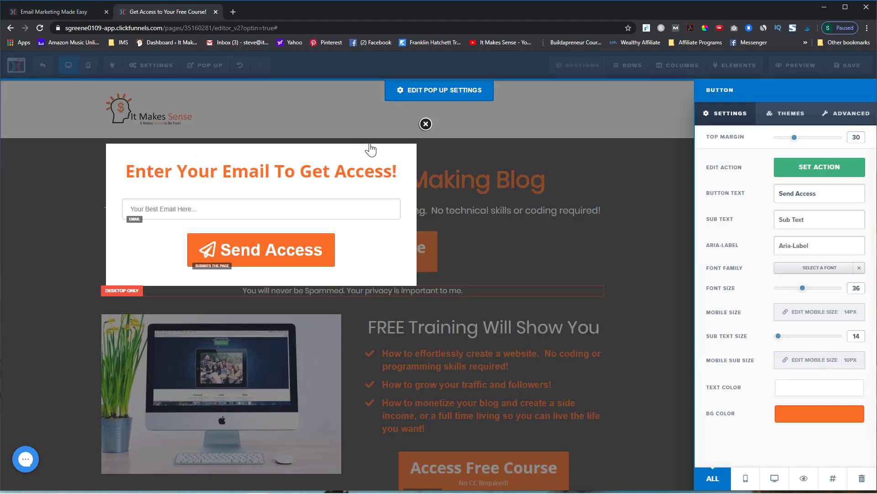
click(797, 183)
click(431, 256)
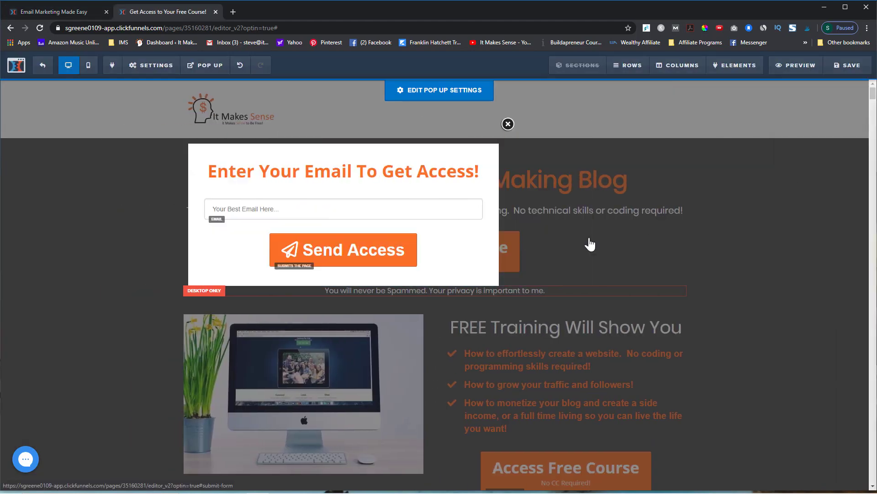
click(805, 169)
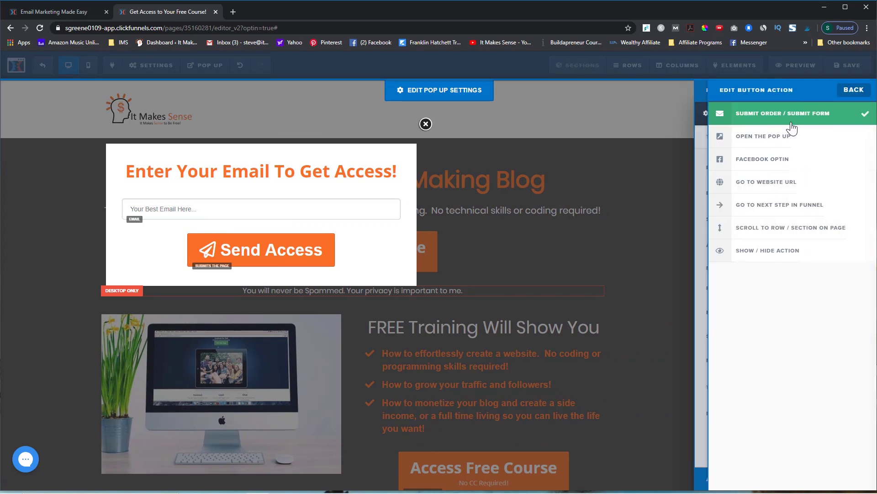
click(60, 13)
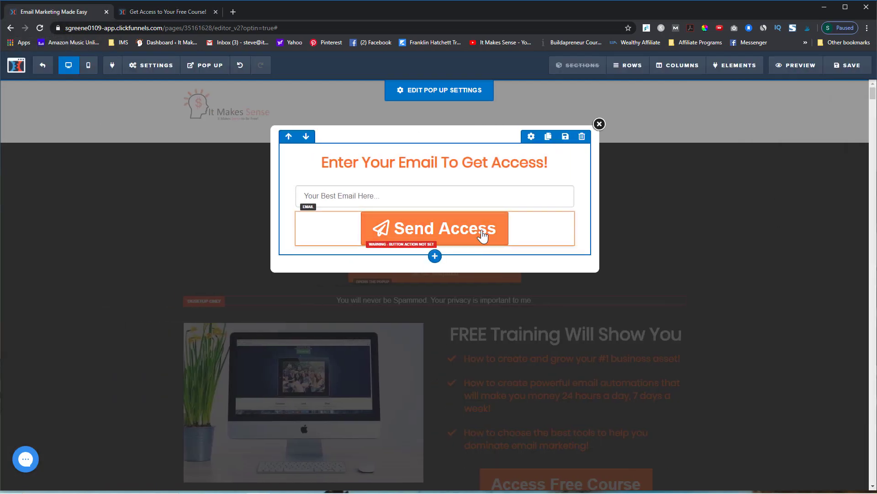
click(472, 236)
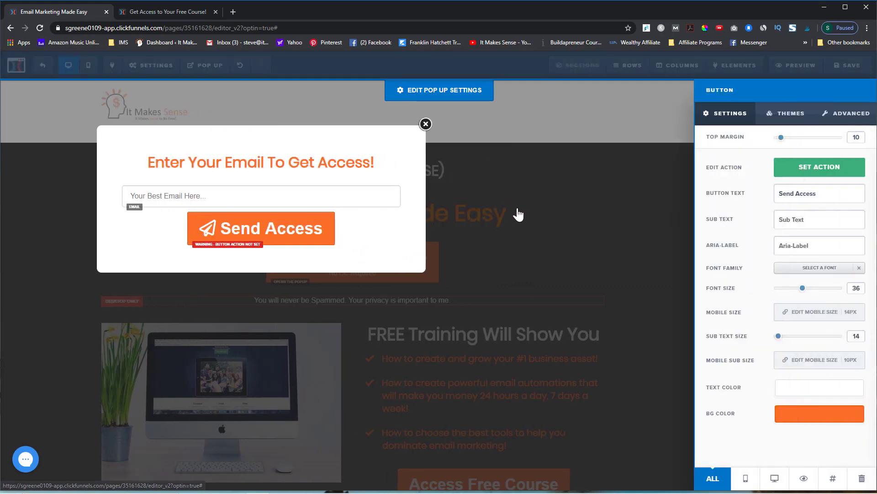
click(828, 168)
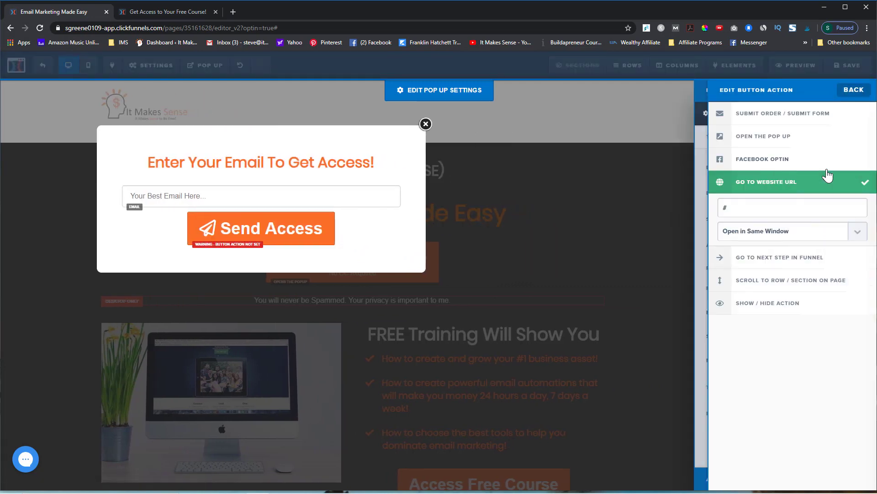
click(784, 120)
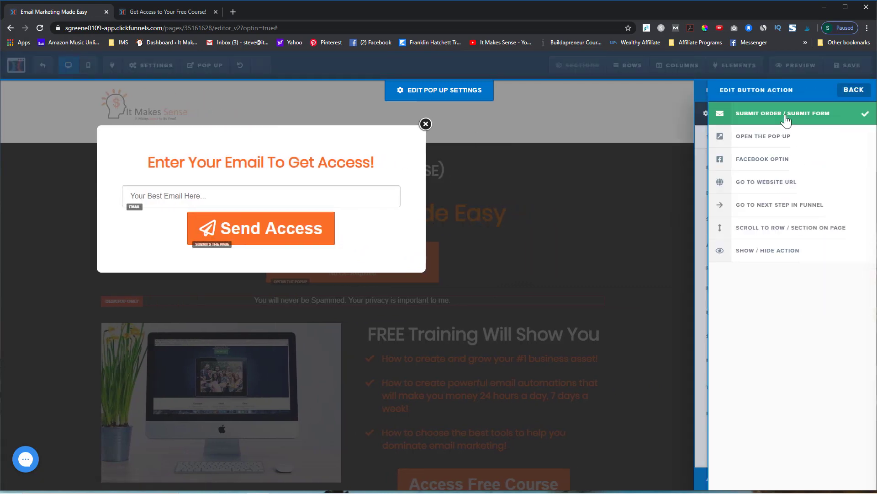
click(582, 277)
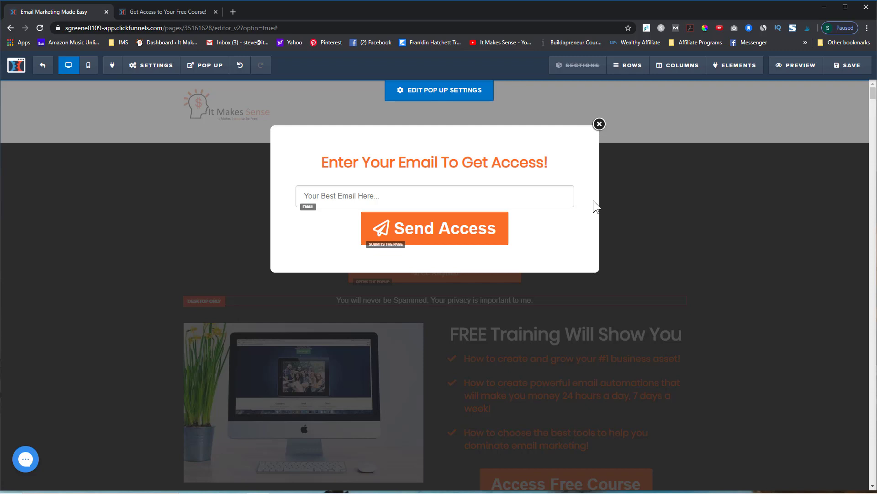
Step: Close the email opt-in pop-up and save the Email Marketing Made Easy page
click(599, 124)
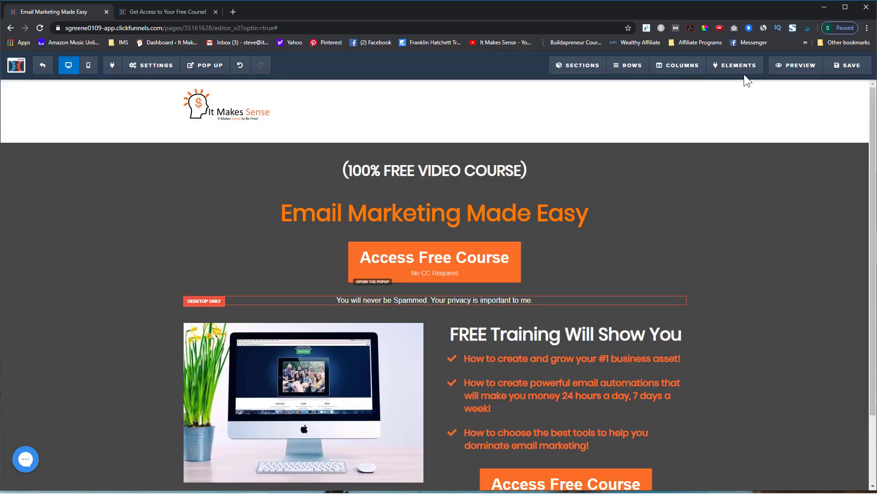
click(846, 66)
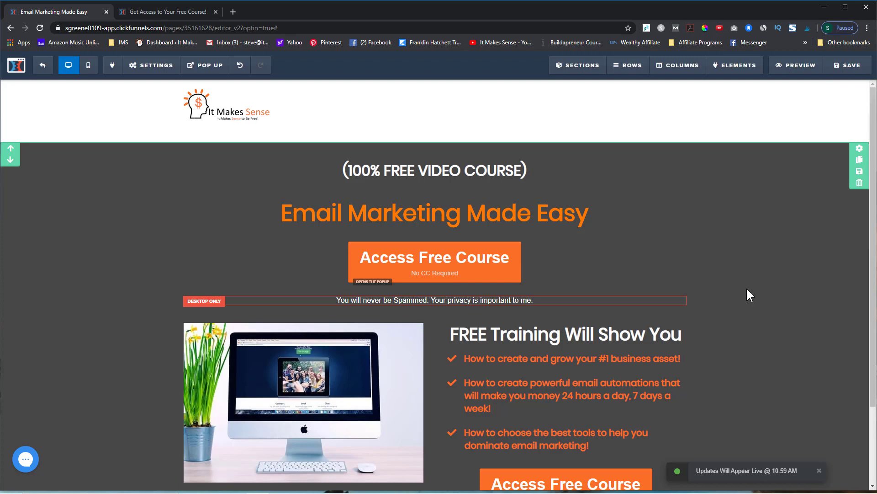
Step: Open the email integration settings of the Email Marketing Made Easy page
scroll(750, 289, down, 1)
scroll(750, 289, up, 1)
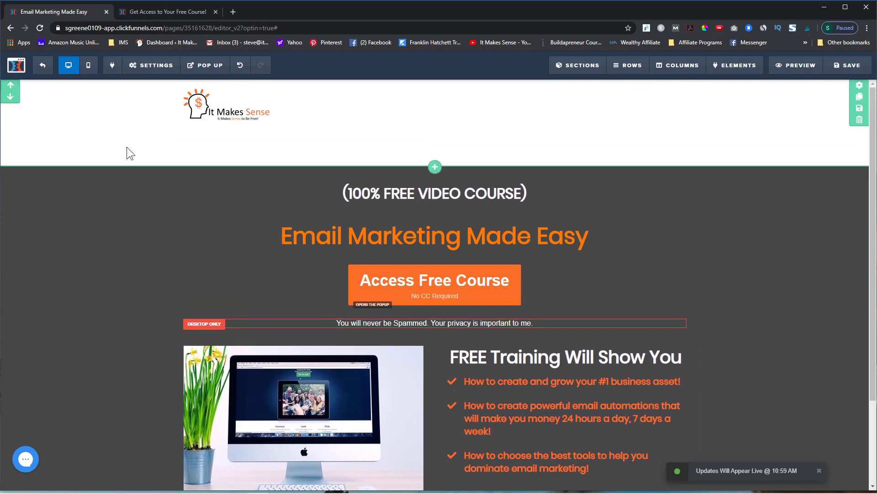
scroll(139, 130, down, 1)
click(150, 67)
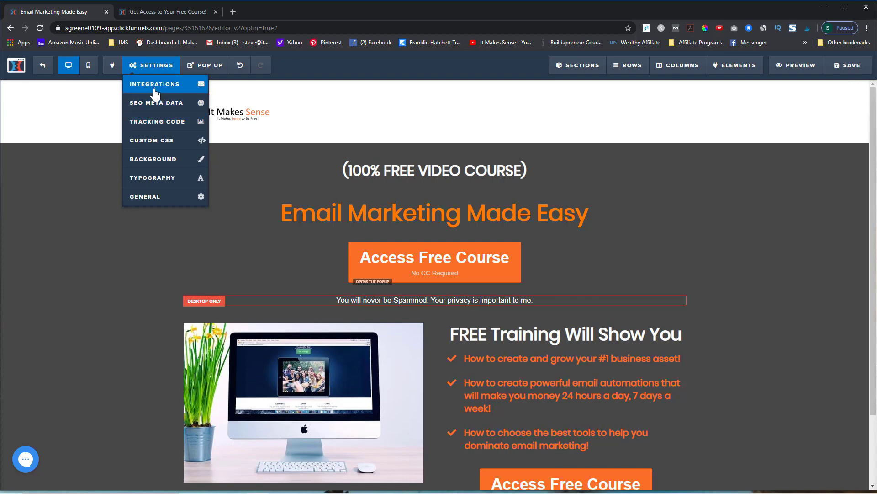
click(156, 85)
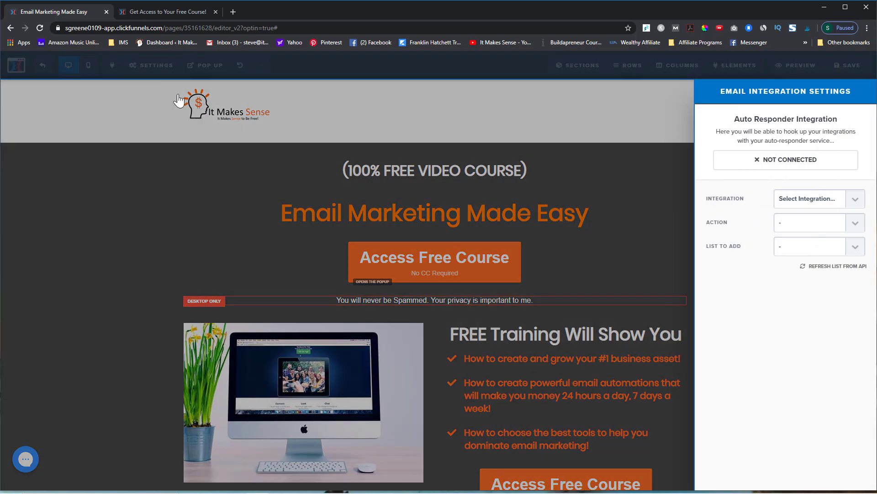
Step: Connect the page's email integration to Active Campaign with the action Add To List and the list Web Course
click(858, 201)
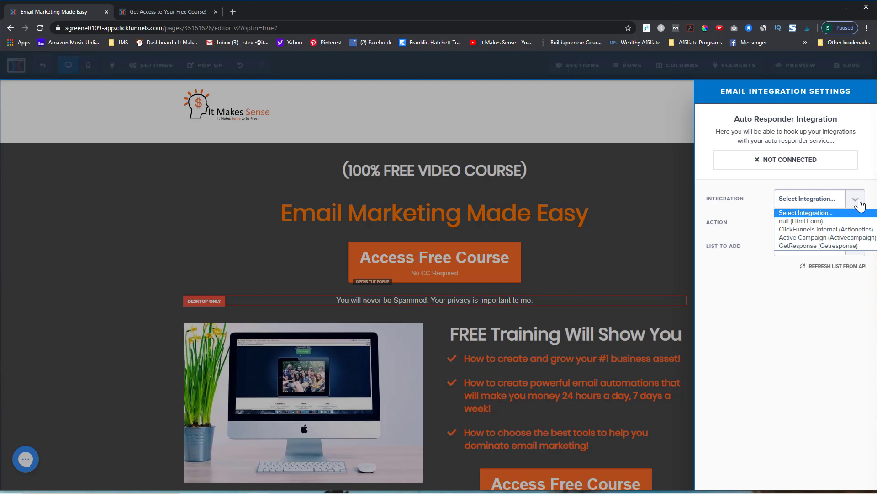
click(825, 239)
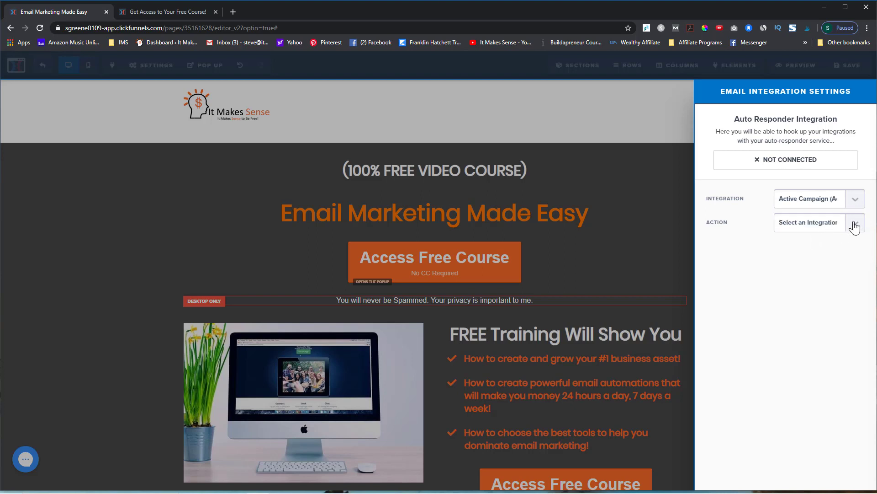
click(853, 224)
click(827, 244)
click(850, 252)
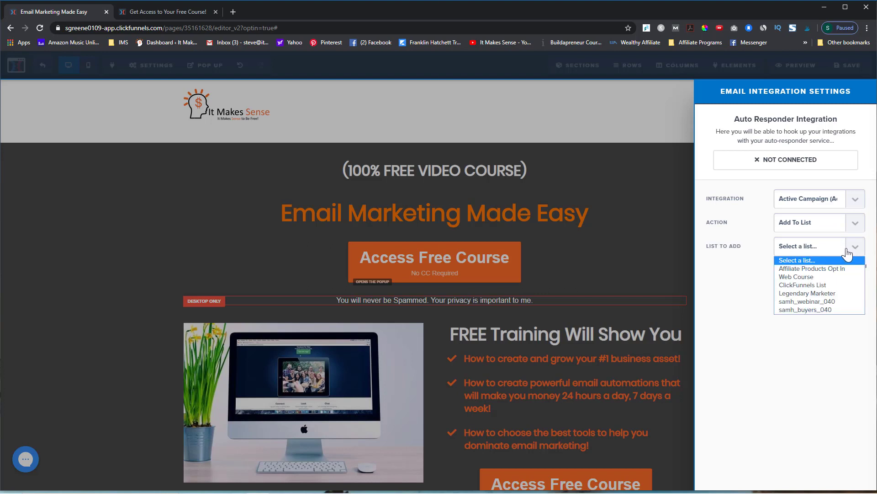
click(831, 276)
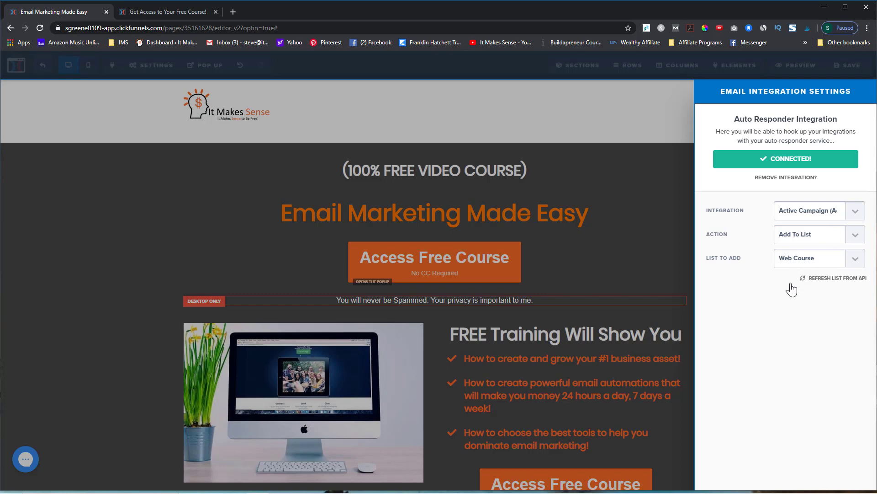
click(610, 136)
Step: Review the layout of the Email Marketing Made Easy opt-in page from header to footer
scroll(558, 333, down, 2)
scroll(555, 329, up, 2)
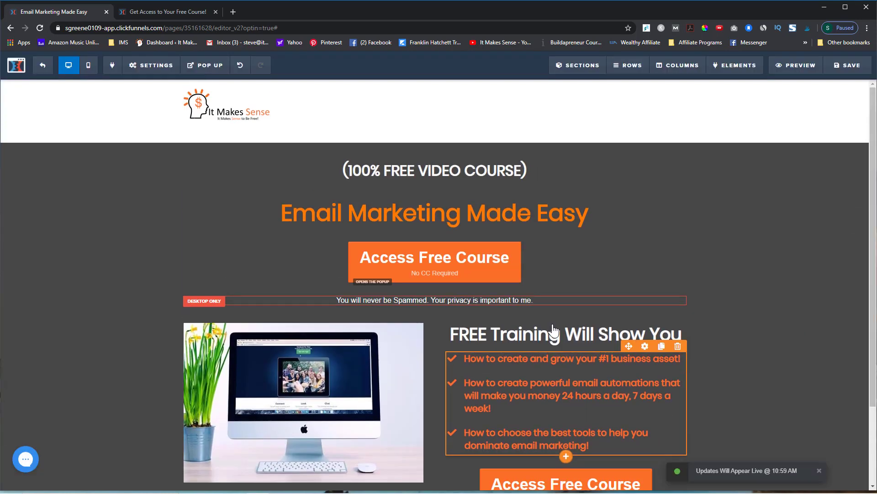
scroll(686, 290, down, 2)
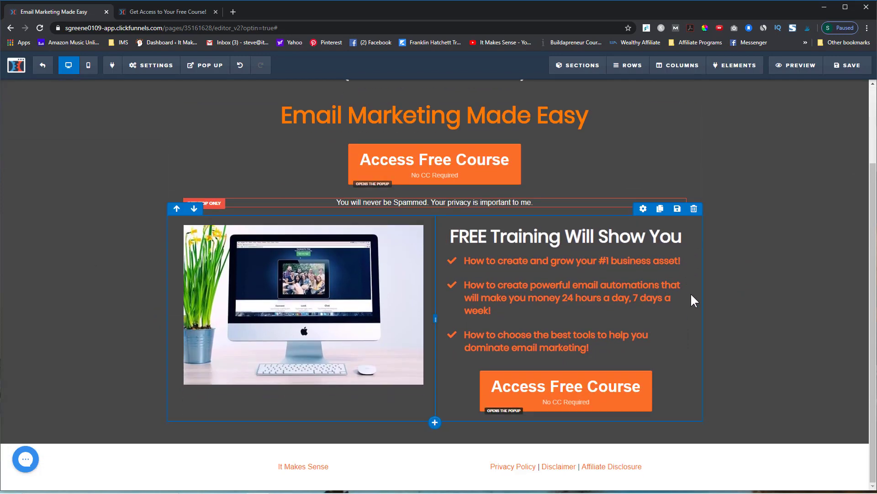
scroll(692, 297, up, 2)
scroll(521, 281, down, 1)
scroll(521, 287, up, 1)
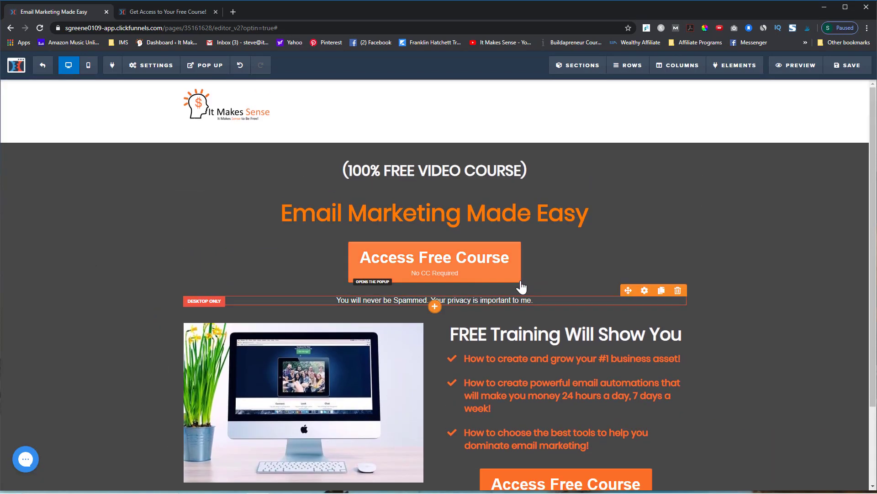
scroll(744, 280, down, 2)
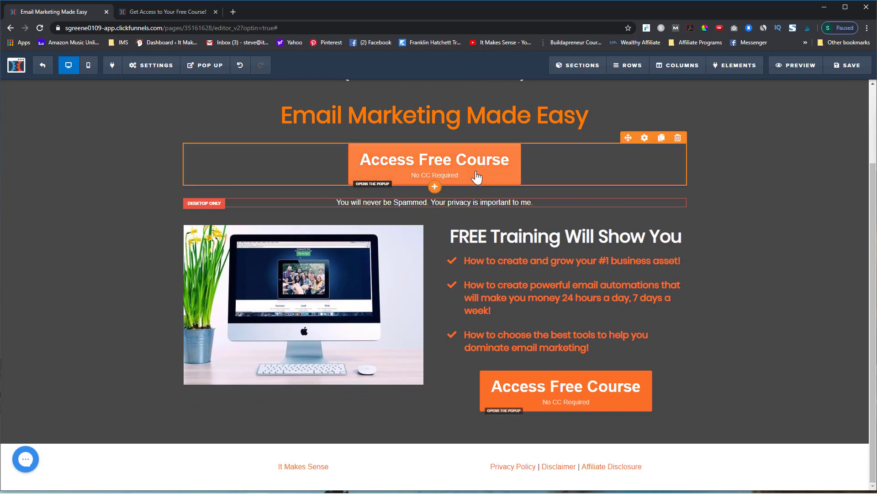
scroll(733, 365, up, 2)
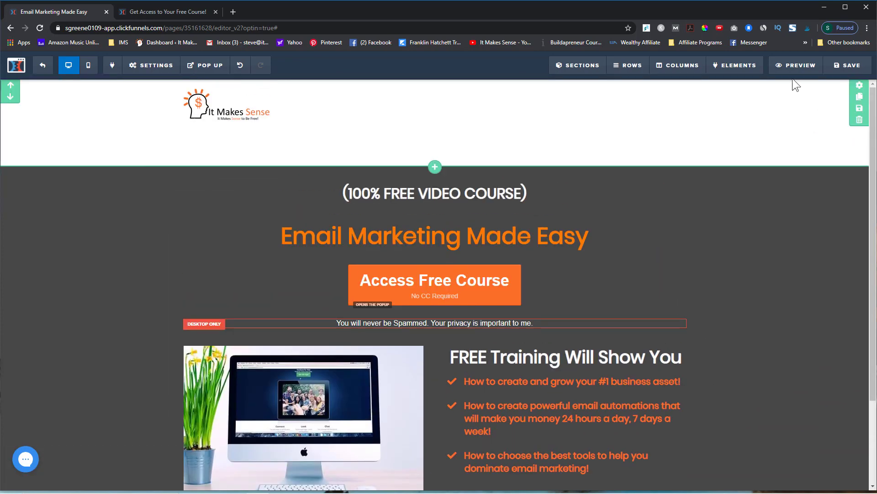
Step: Preview the opt-in page and test the Access Free Course popup by submitting the prefilled email address
click(795, 67)
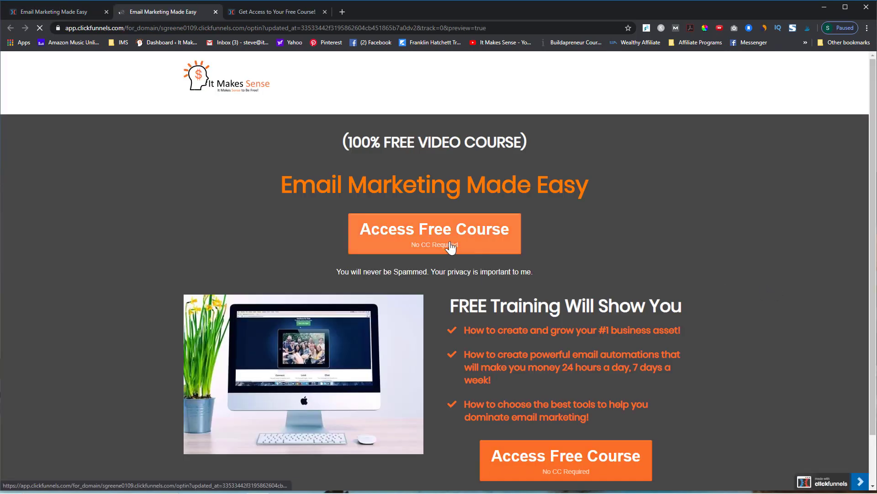
click(433, 241)
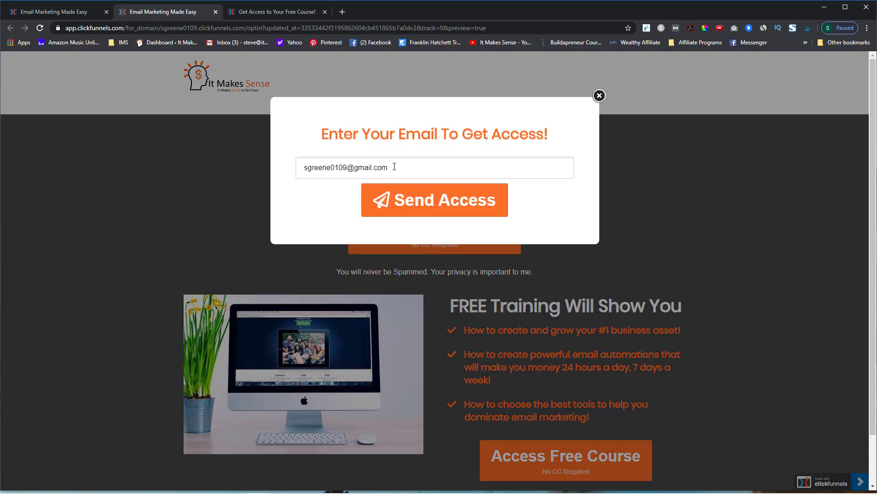
drag(405, 167, 303, 168)
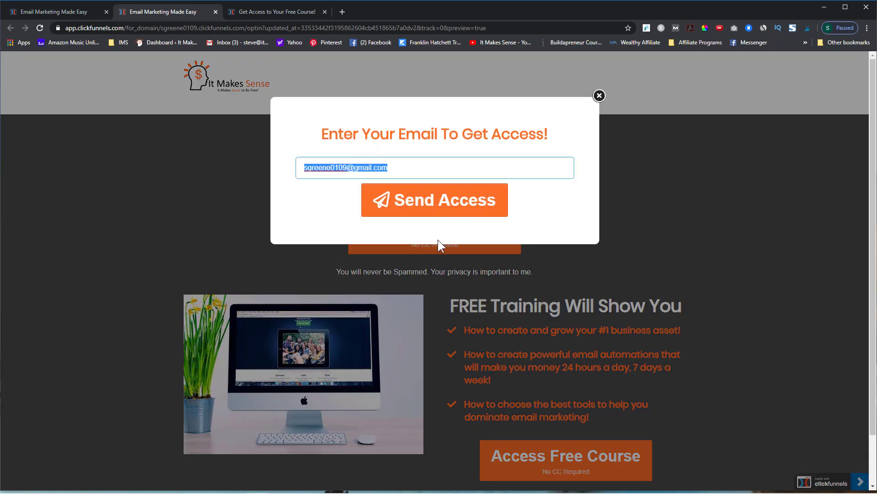
click(464, 202)
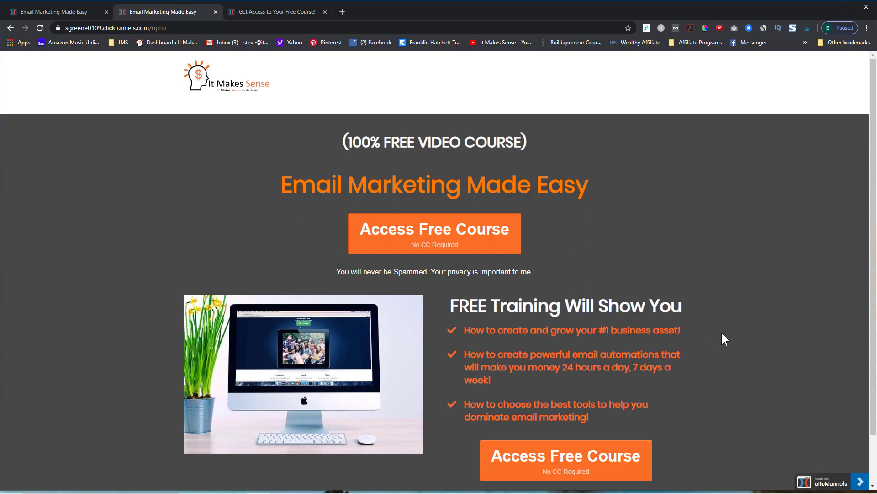
Step: Look over the page reached after submitting the form, and close the preview
scroll(722, 334, down, 1)
scroll(716, 337, up, 1)
scroll(716, 337, down, 1)
scroll(711, 342, up, 1)
scroll(659, 242, down, 1)
scroll(576, 197, up, 1)
click(215, 12)
Step: Check the general settings of the How To Start A Money Making Blog opt-in page after closing its popup
scroll(644, 254, down, 2)
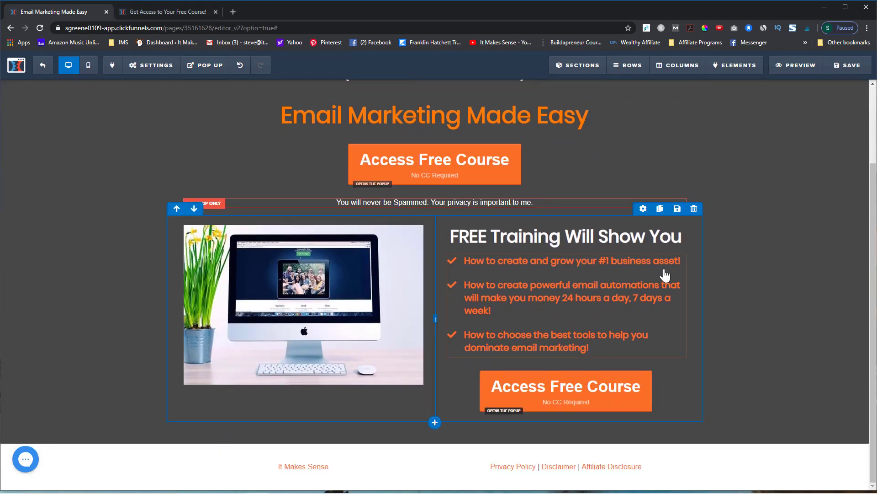
scroll(666, 274, up, 2)
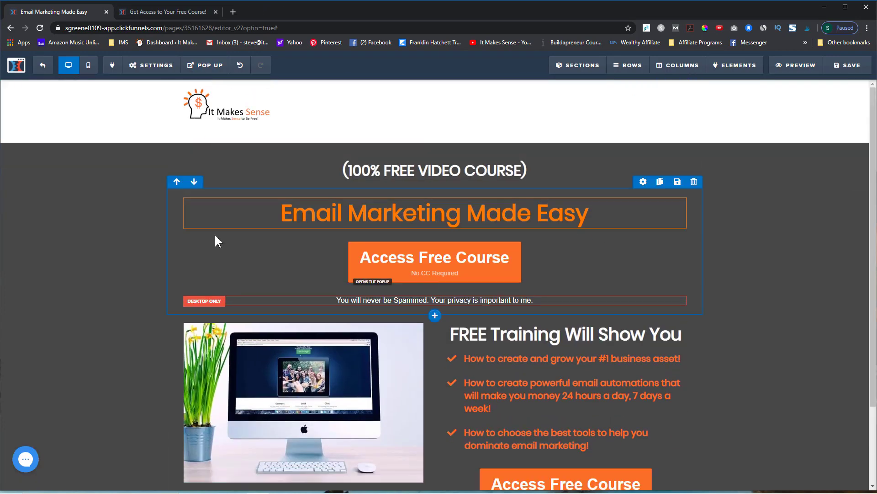
click(154, 14)
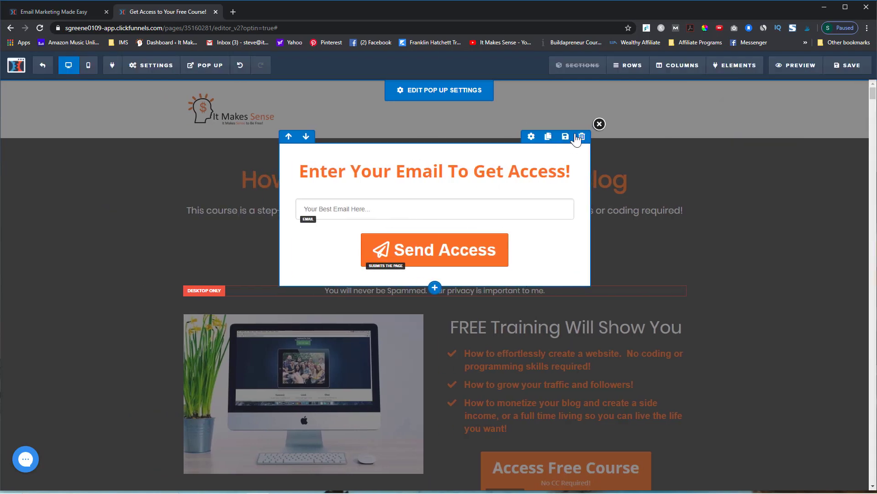
click(596, 124)
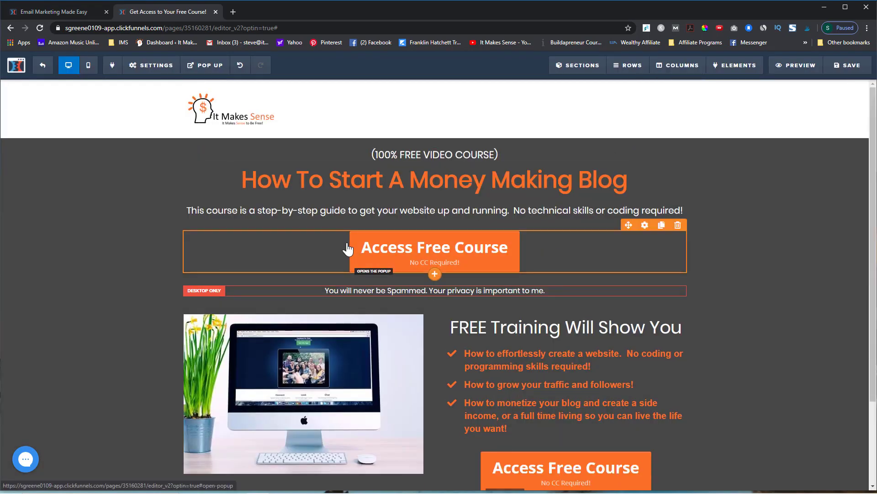
click(151, 65)
click(142, 198)
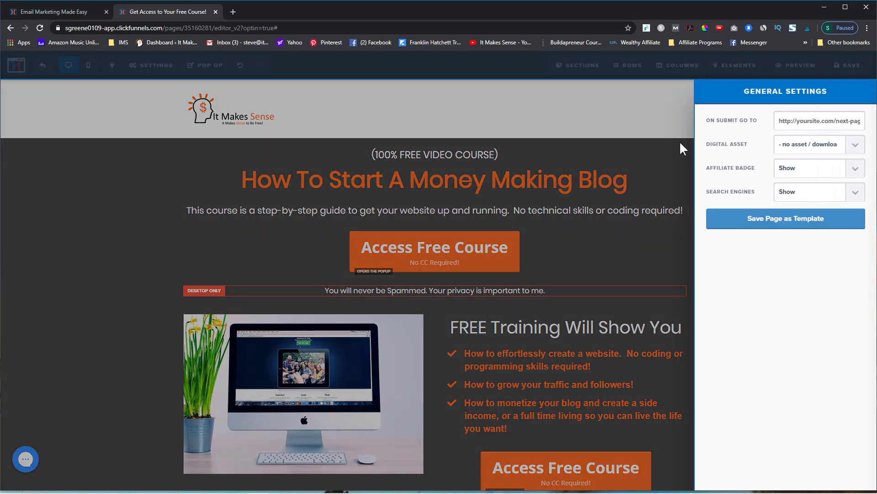
click(90, 196)
Step: Exit the editor of the money-making blog opt-in page without saving
click(185, 64)
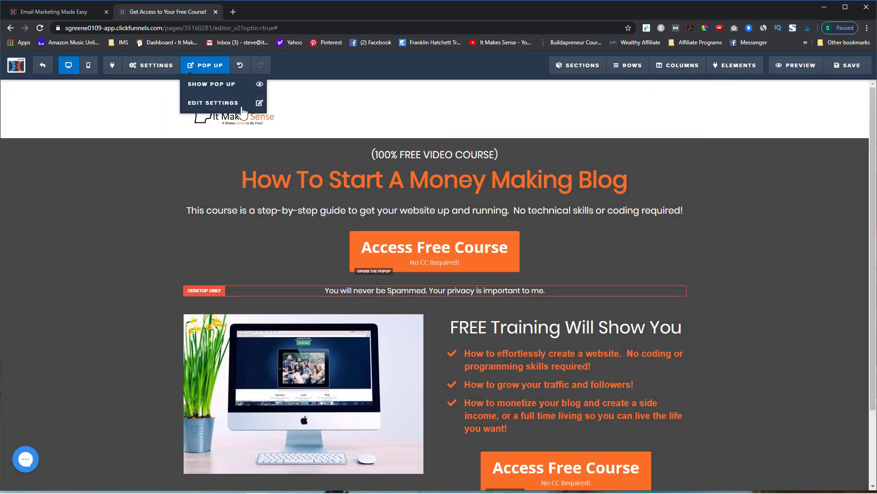
click(46, 73)
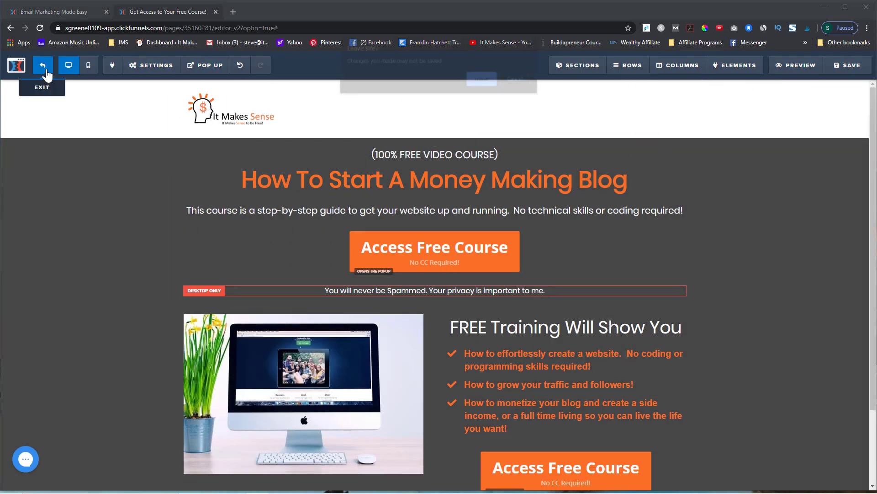
click(481, 76)
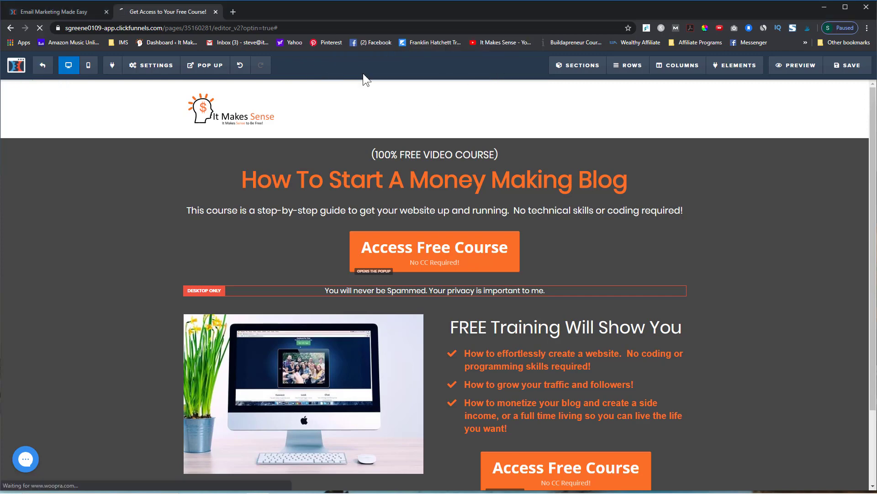
Step: Save the Email Marketing Made Easy opt-in page and return to its funnel overview
click(46, 13)
click(846, 65)
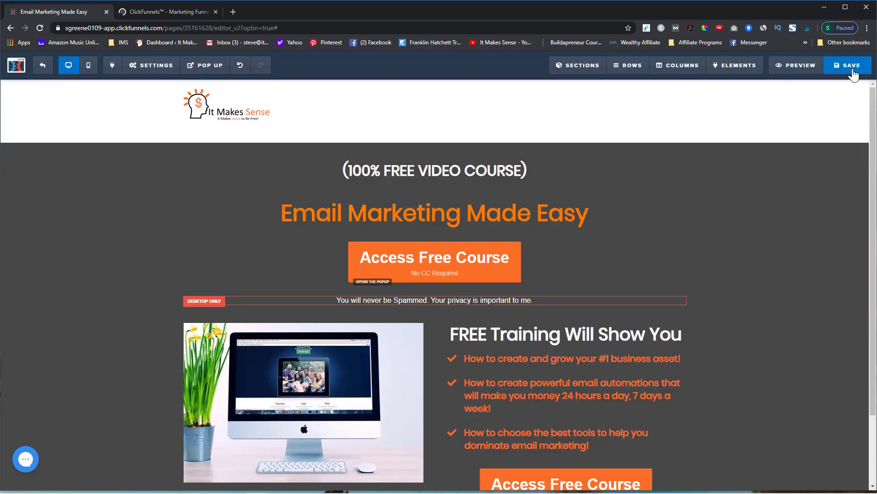
click(43, 68)
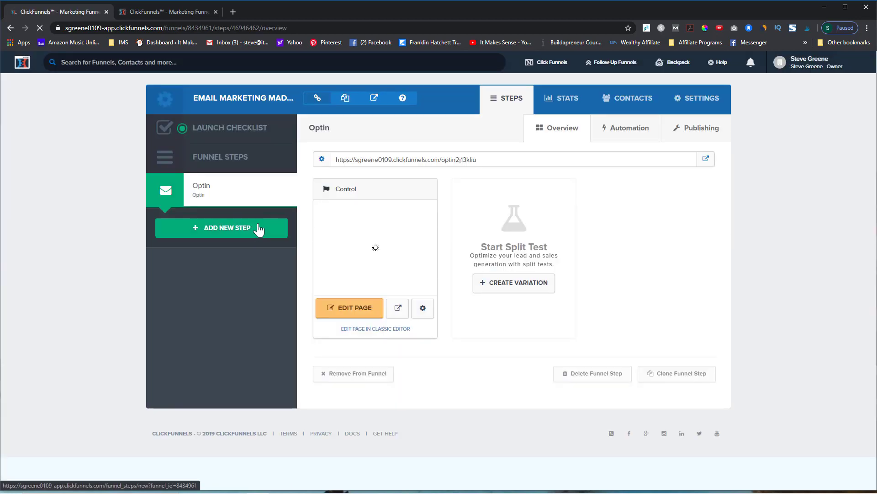
Step: Add a new step named Thank You to the email marketing funnel
click(253, 228)
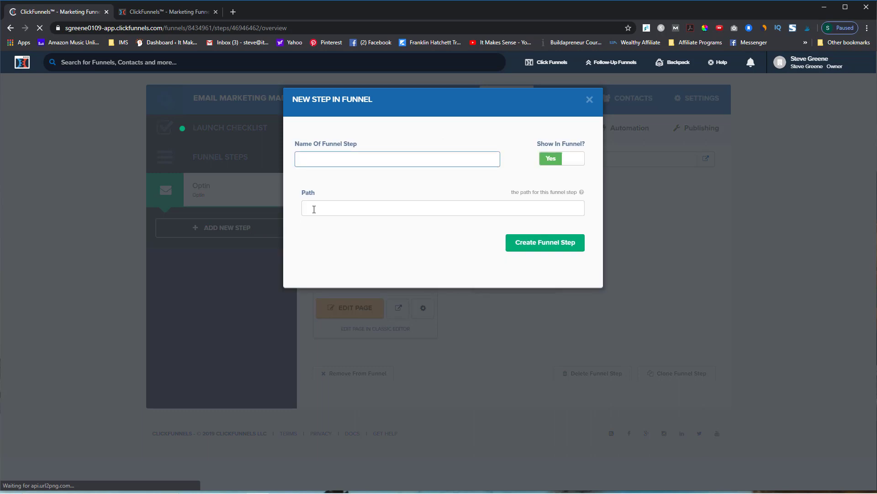
text(Thank You)
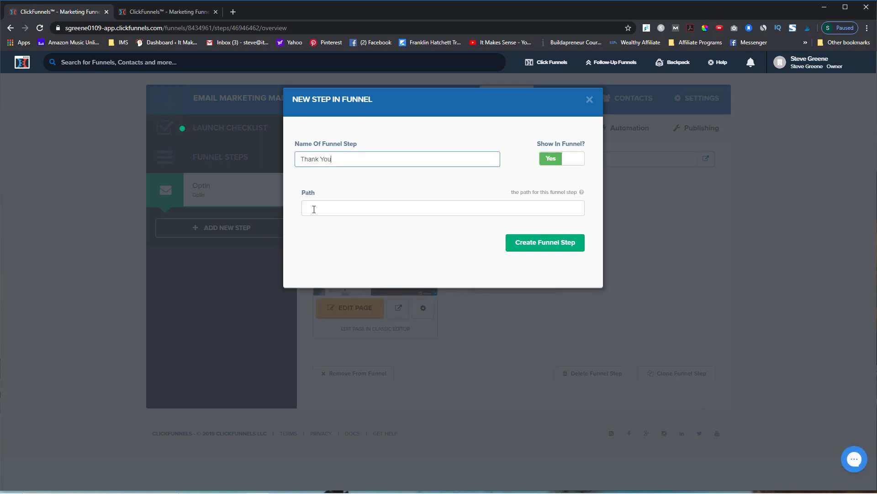
click(554, 246)
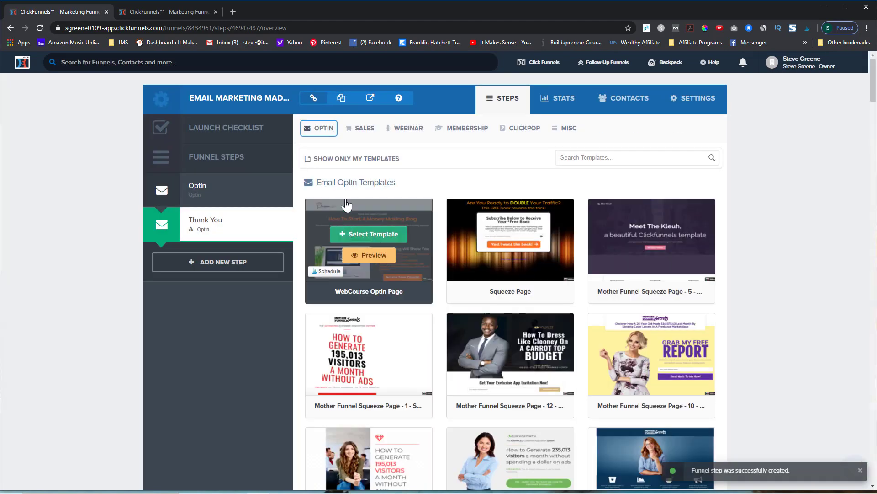
Step: Apply the WebCourse TY template from the Thank You templates to the Thank You step
mouse_move(317, 130)
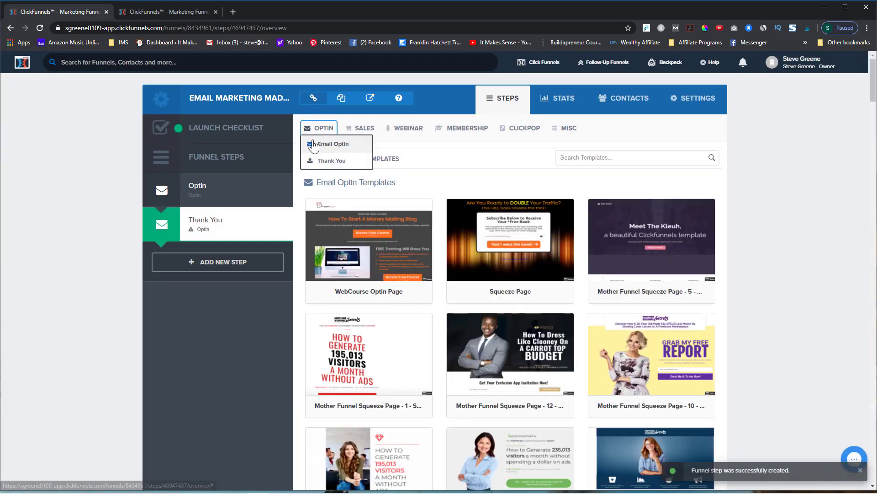
click(329, 161)
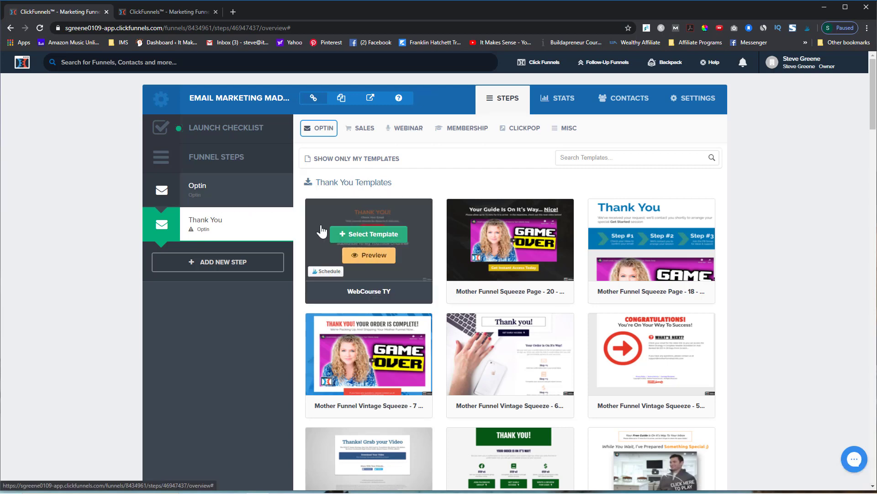
mouse_move(378, 210)
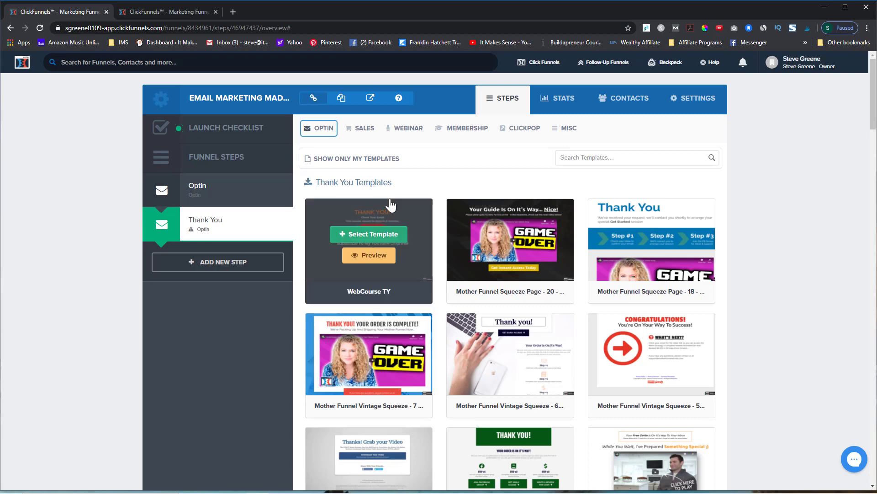
click(387, 234)
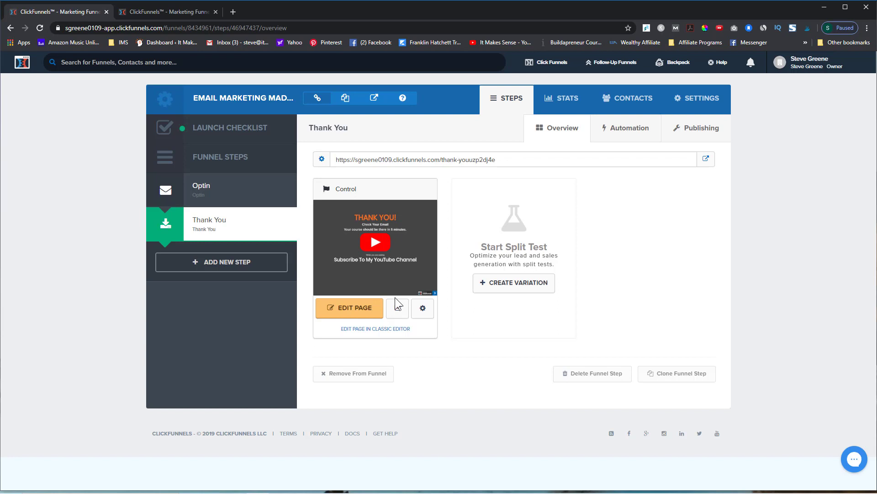
Step: Check the Membership Access step in the website-building course funnel, and return to the email marketing funnel
click(168, 12)
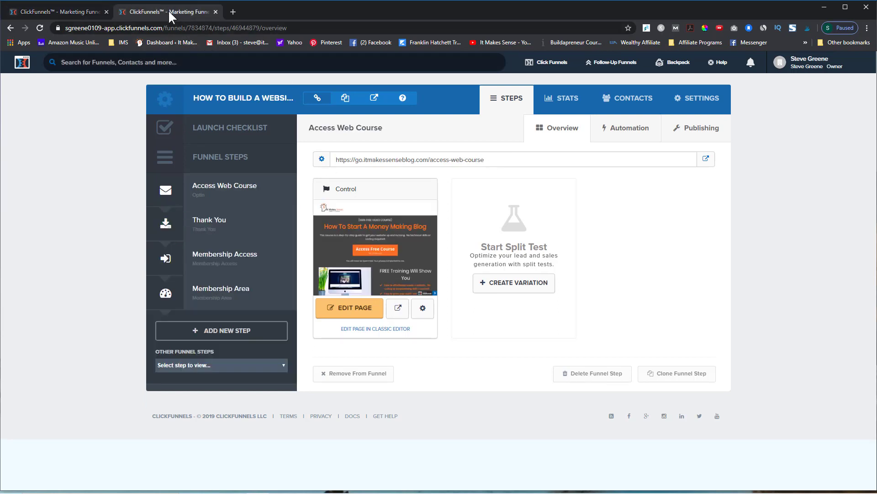
click(219, 261)
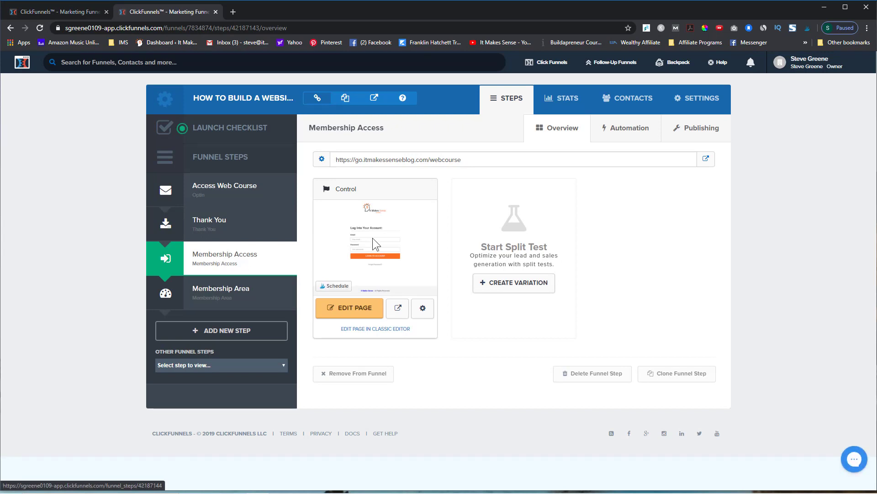
click(64, 11)
Step: Add a new step named Membership Login to the email marketing funnel
click(226, 261)
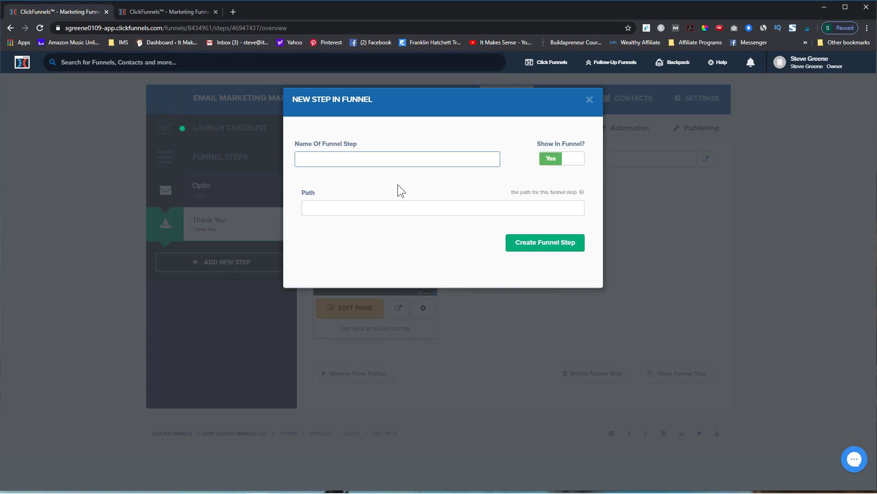
text(Membership Login)
click(556, 245)
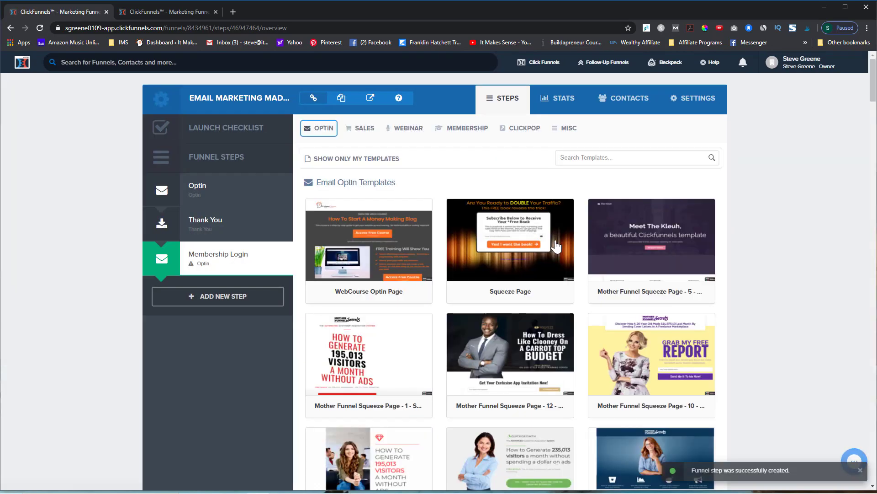
Step: Apply the Simple Flat Login template from the Member Access templates to the Membership Login step
mouse_move(498, 247)
scroll(498, 247, down, 6)
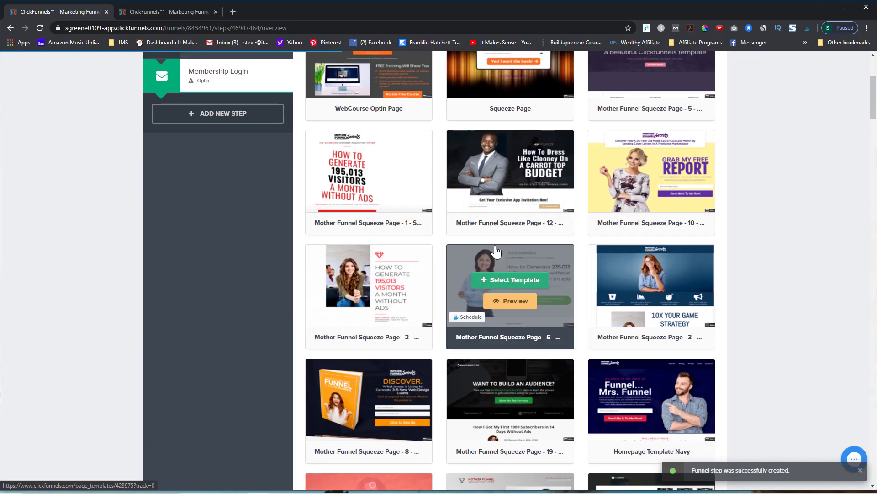
scroll(496, 251, up, 6)
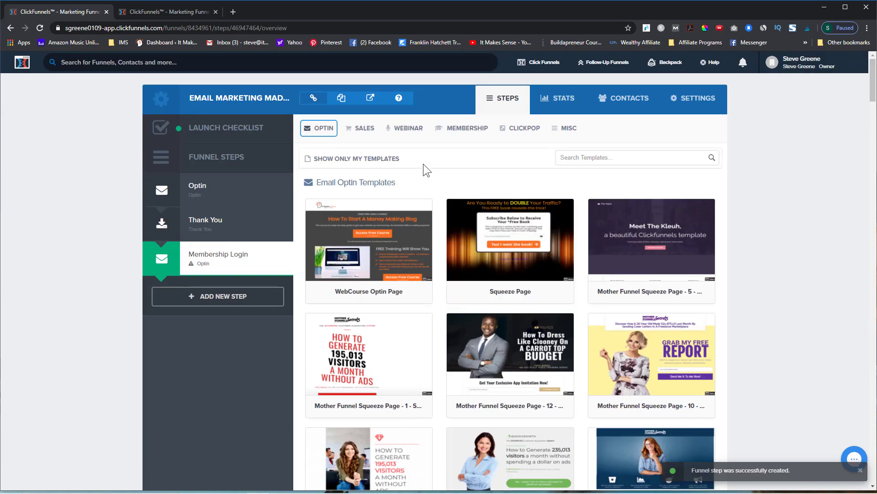
mouse_move(456, 130)
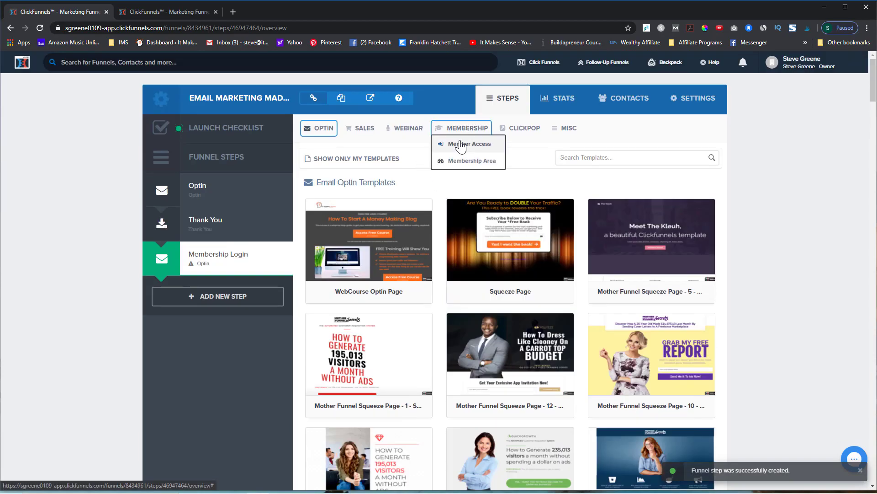
mouse_move(322, 132)
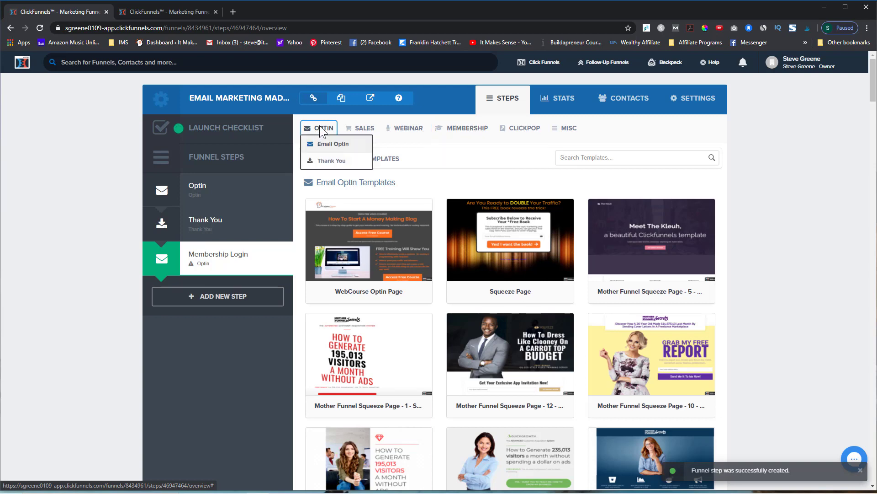
click(474, 144)
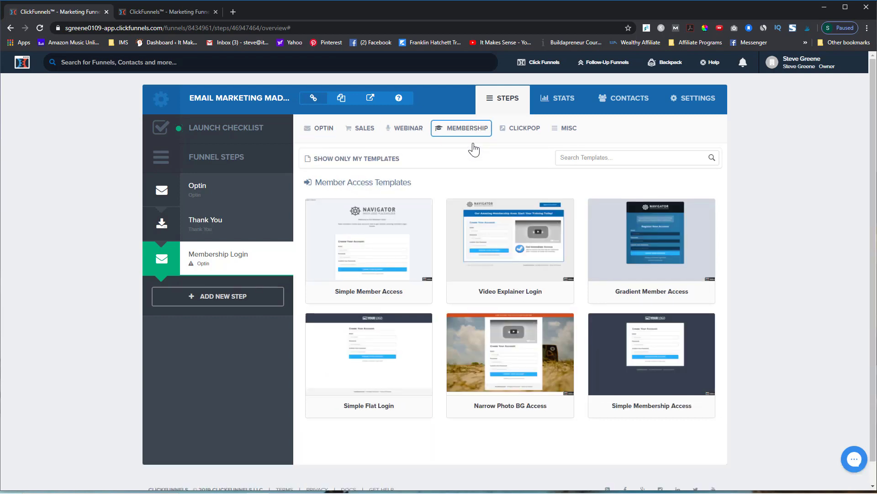
scroll(516, 417, down, 1)
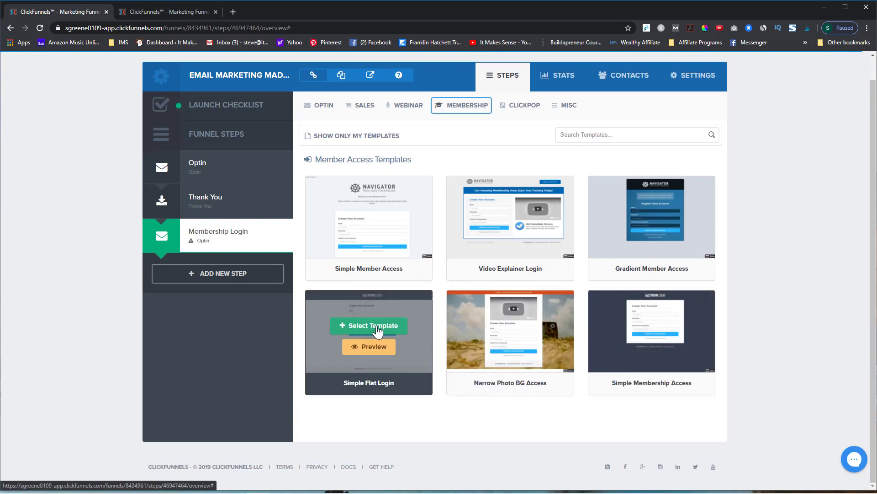
mouse_move(373, 361)
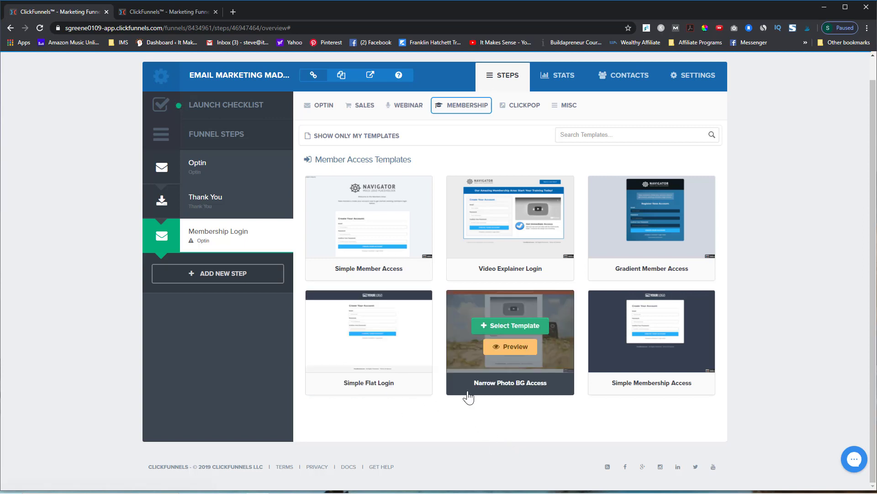
click(396, 328)
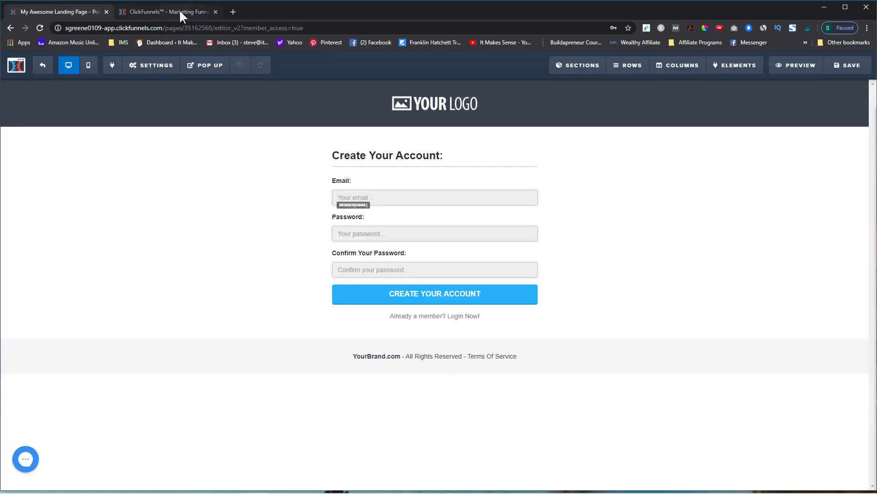
Step: Open the website-building course's Membership Access page in the editor and list its sections for reference
click(179, 11)
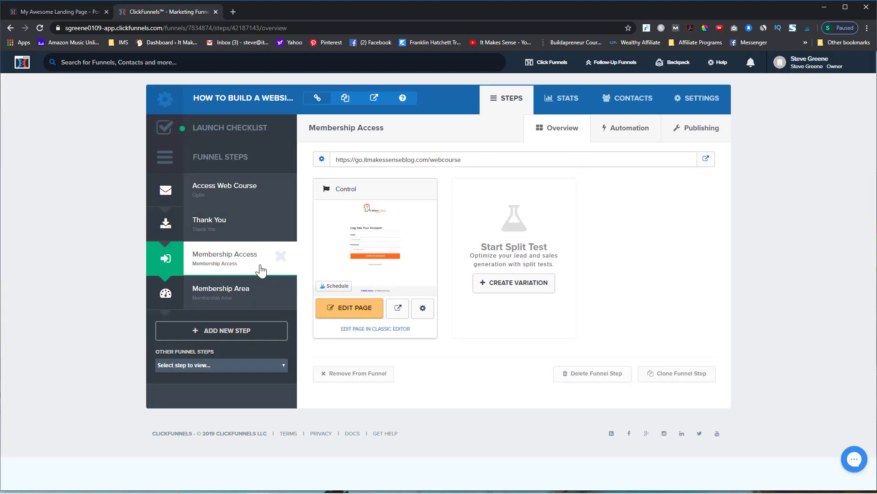
click(353, 311)
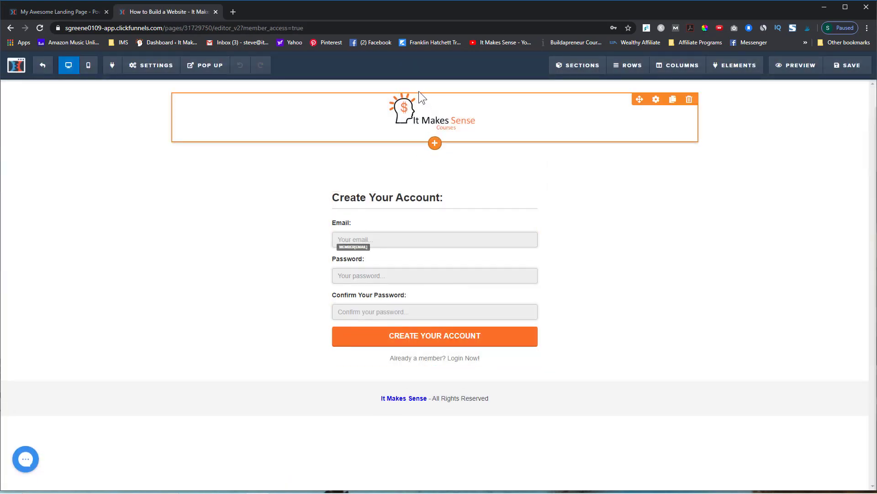
mouse_move(616, 74)
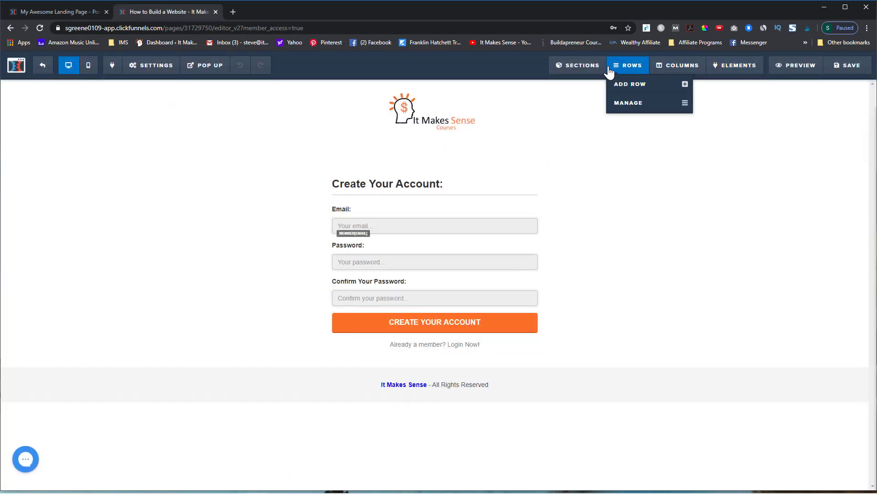
mouse_move(597, 89)
click(590, 105)
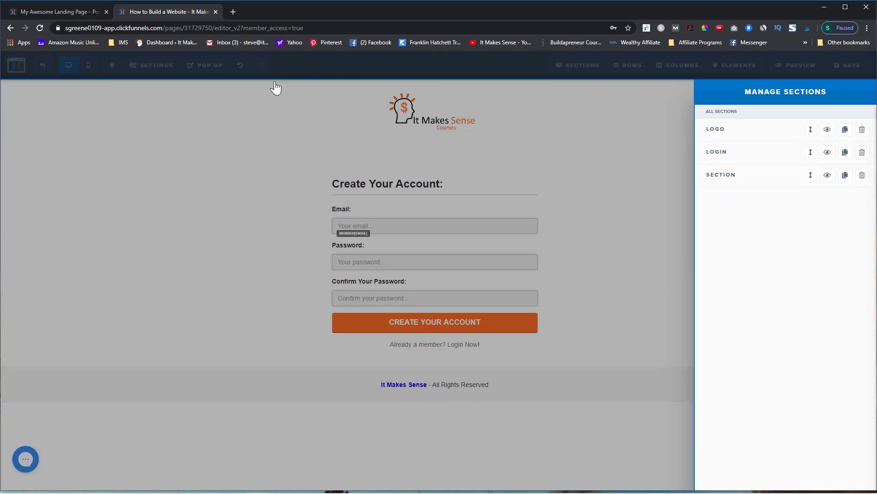
Step: Return to the new membership login page and set its Logo section's background color to white
click(57, 9)
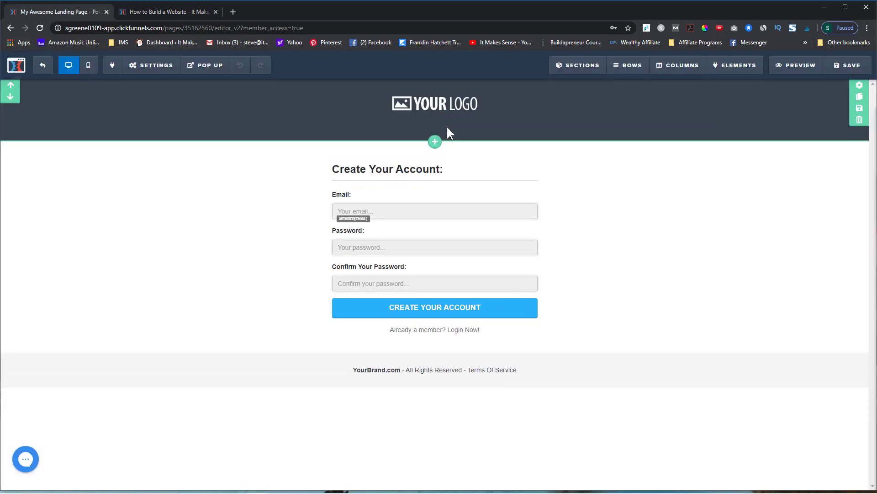
mouse_move(584, 67)
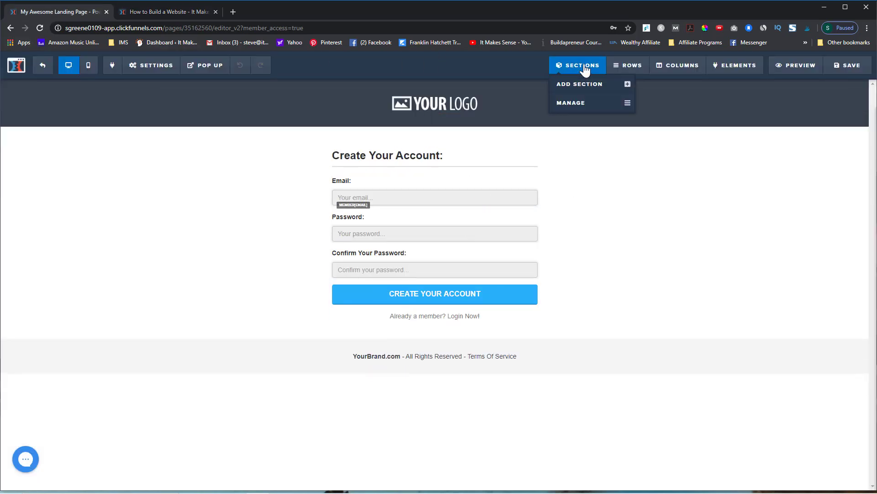
click(583, 108)
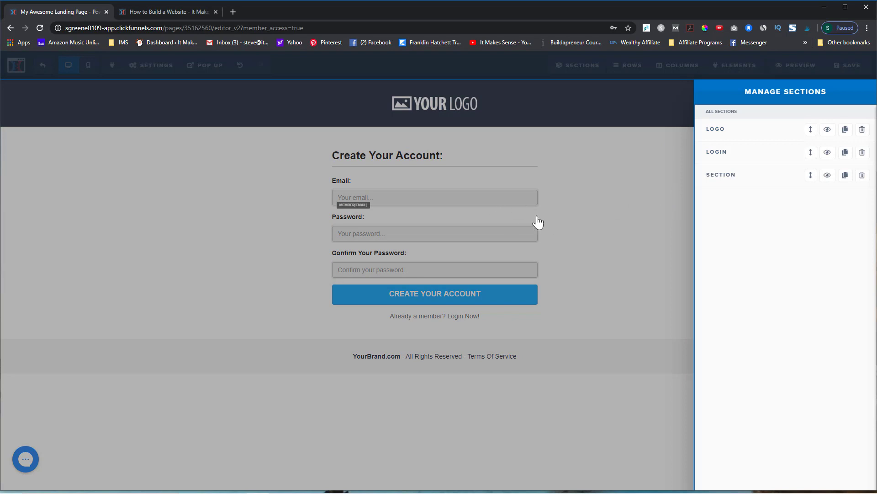
click(660, 214)
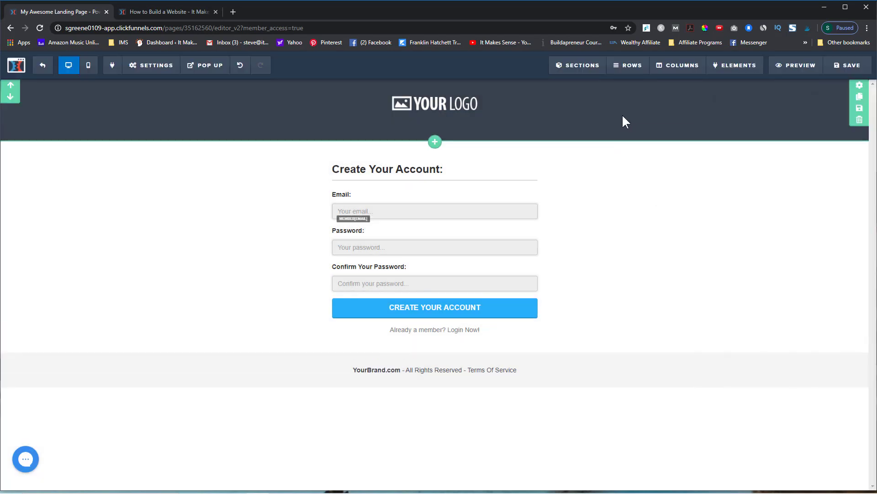
click(860, 85)
click(812, 287)
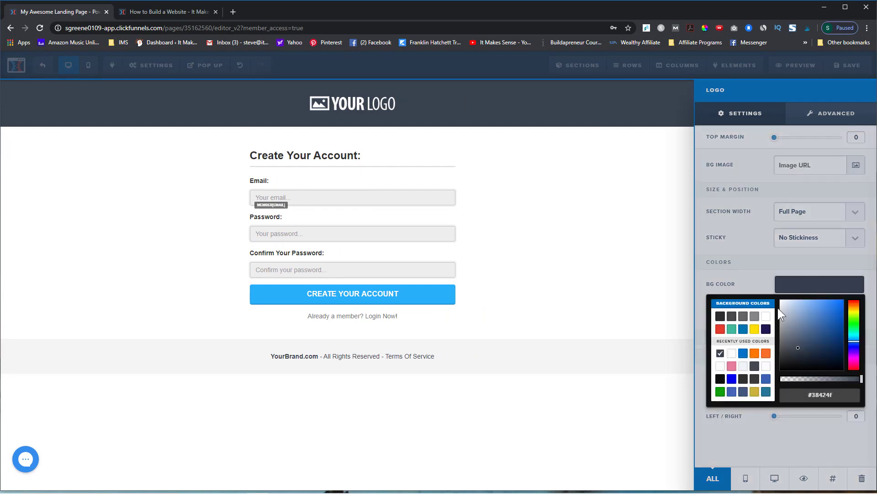
click(766, 315)
click(624, 250)
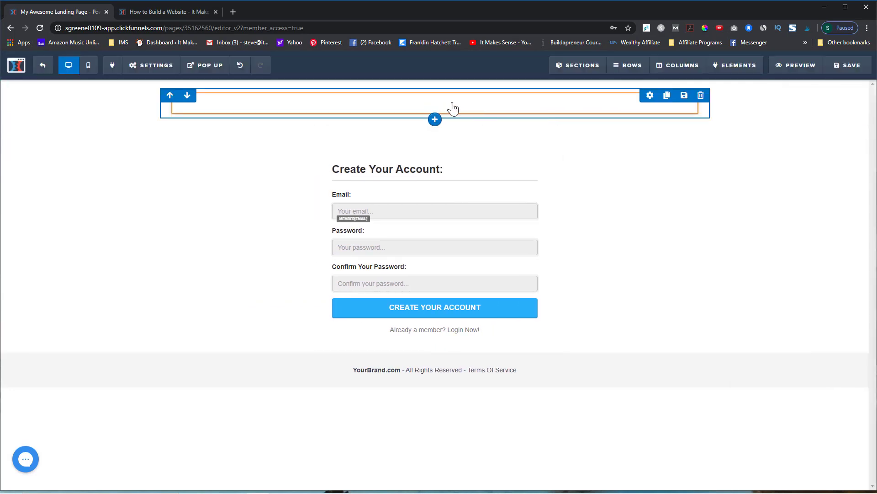
Step: Replace the header's placeholder logo with the uploaded It Makes Sense logo that carries the "It Makes Sense to Be Free!" tagline
click(439, 109)
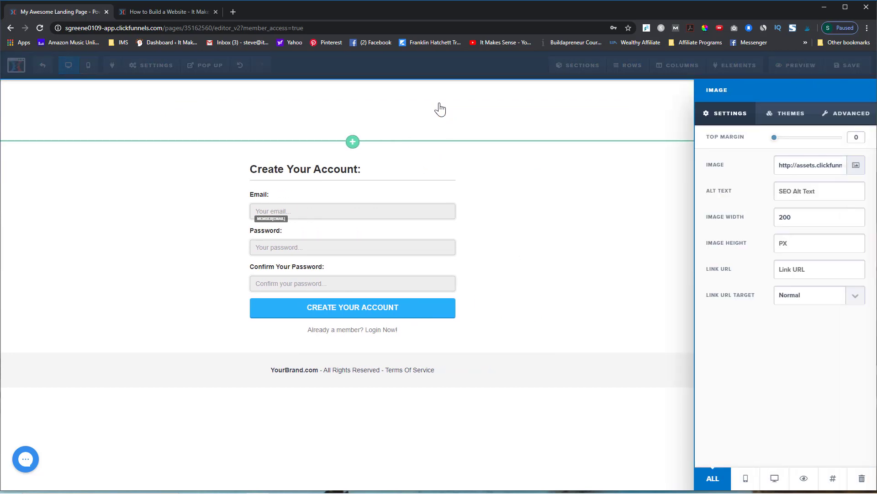
click(556, 174)
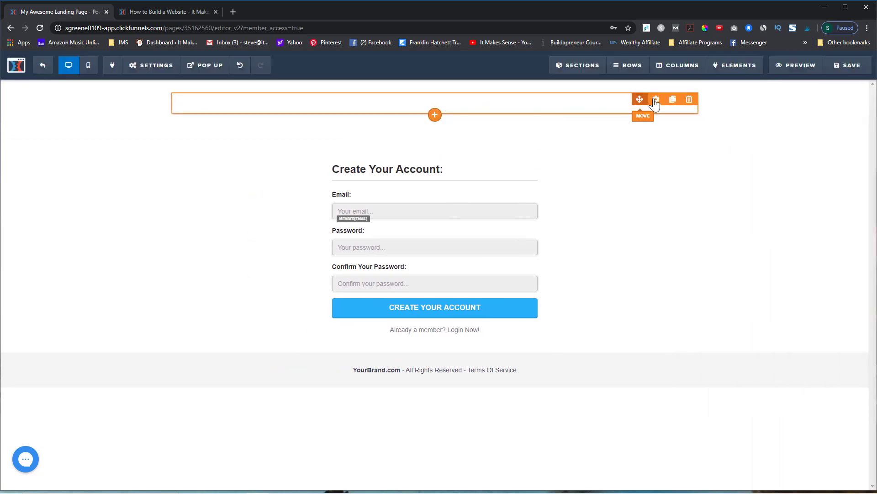
click(650, 96)
click(864, 168)
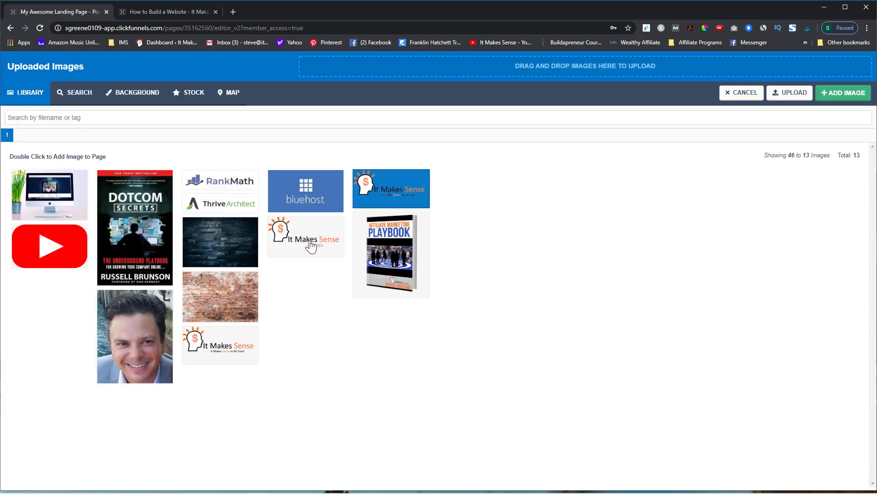
click(223, 355)
click(844, 93)
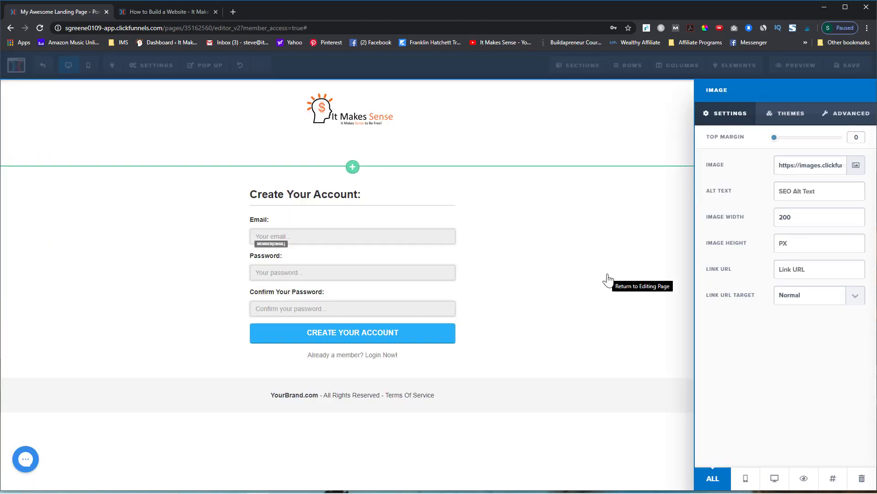
Step: Check the logo on the website course's login page and use the matching It Makes Sense Courses image in the new page's header
click(189, 9)
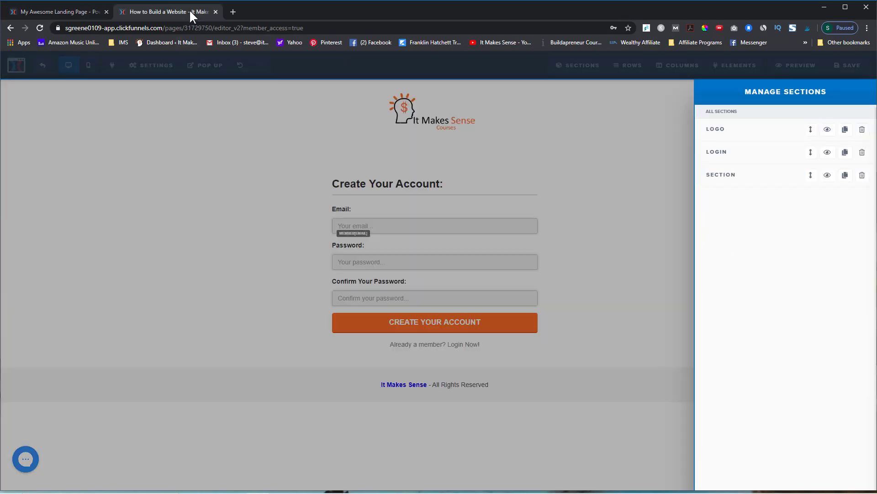
click(49, 11)
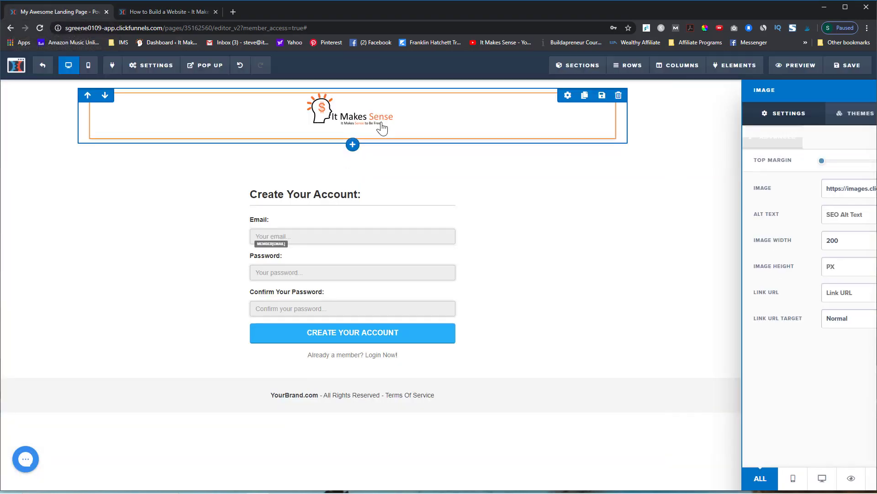
click(657, 101)
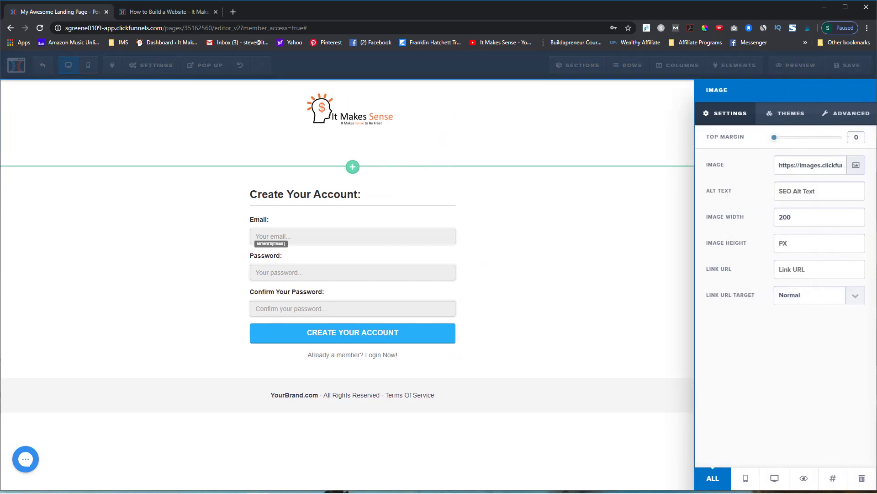
click(856, 165)
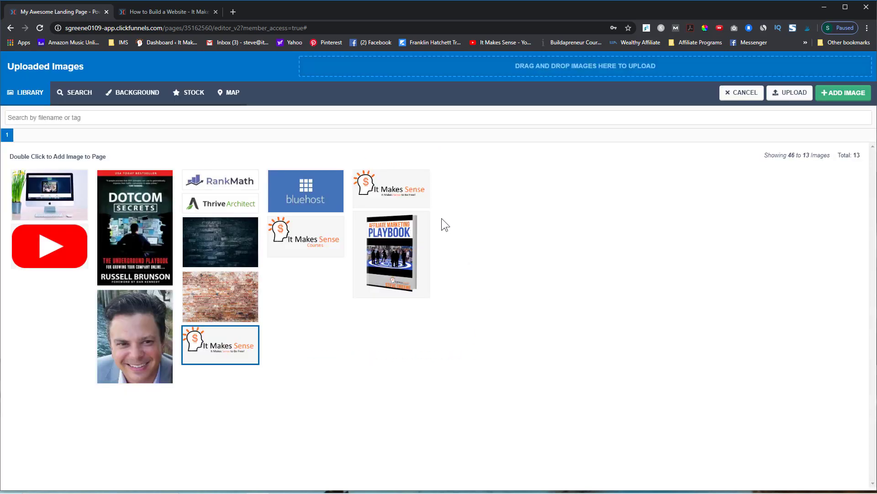
click(326, 244)
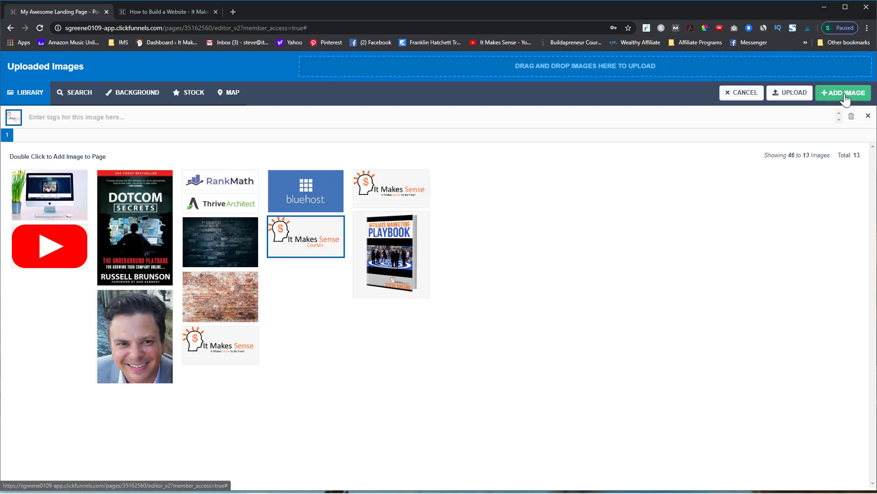
click(846, 94)
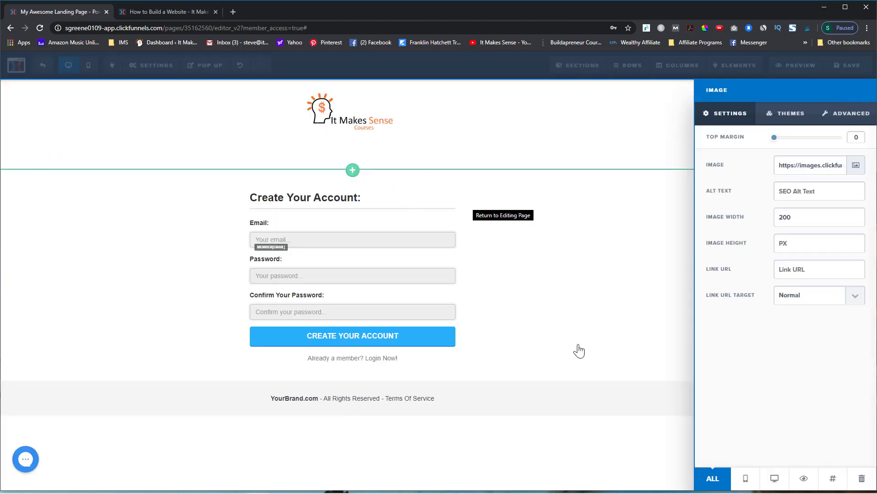
click(579, 351)
Step: Set the Create Your Account button's background color to orange to match the website course's login page
click(155, 12)
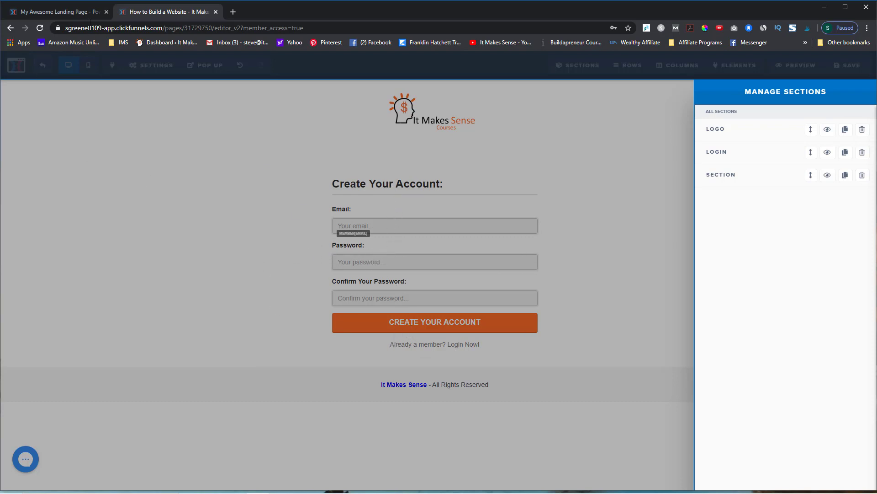
click(81, 12)
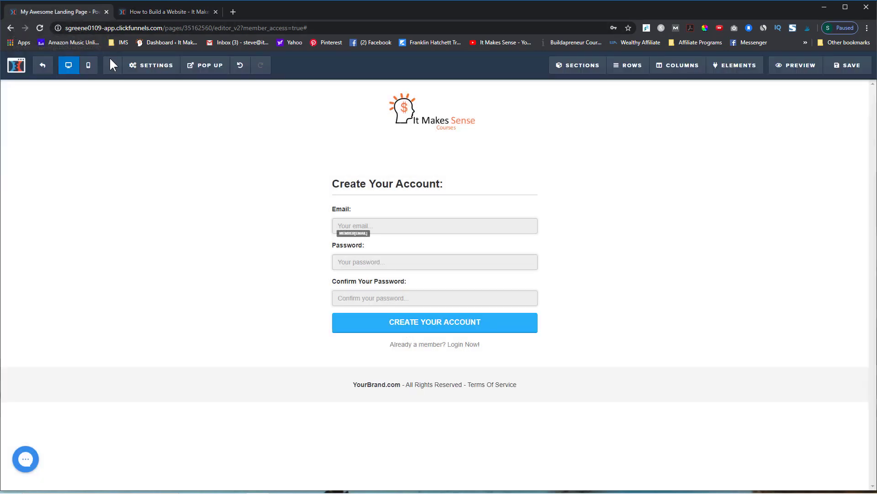
click(511, 328)
scroll(831, 320, down, 3)
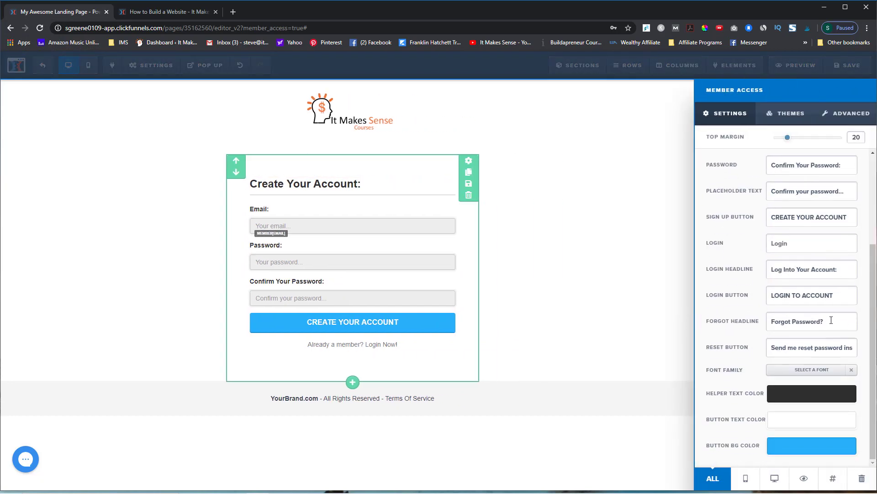
click(799, 444)
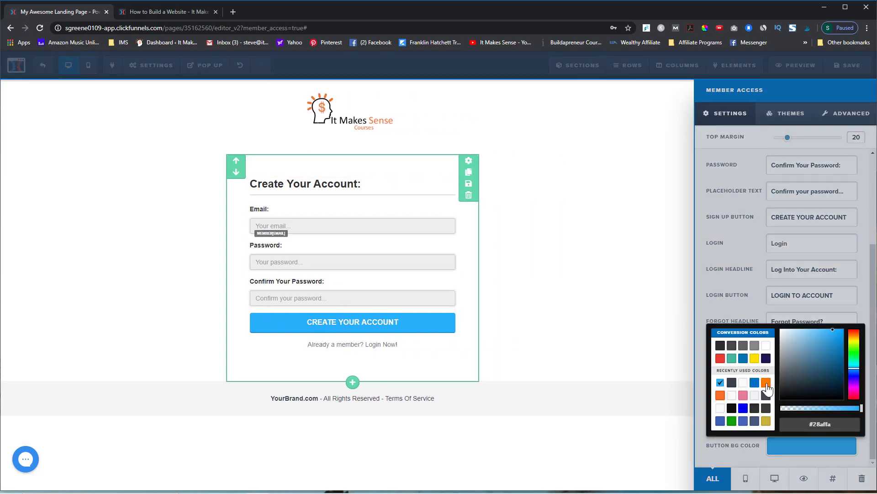
click(721, 395)
click(613, 345)
Step: Check the reference page's footer and replace YourBrand.com in the new page's footer with It Makes Sense
click(166, 9)
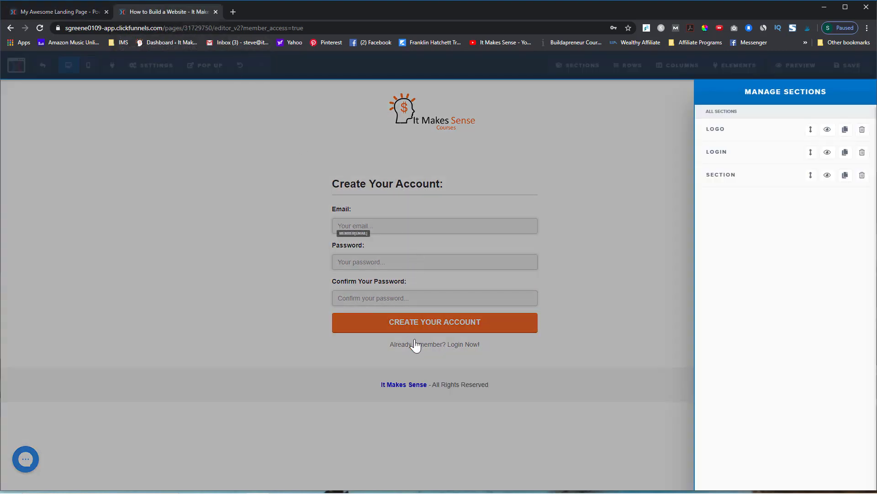
click(82, 12)
click(403, 386)
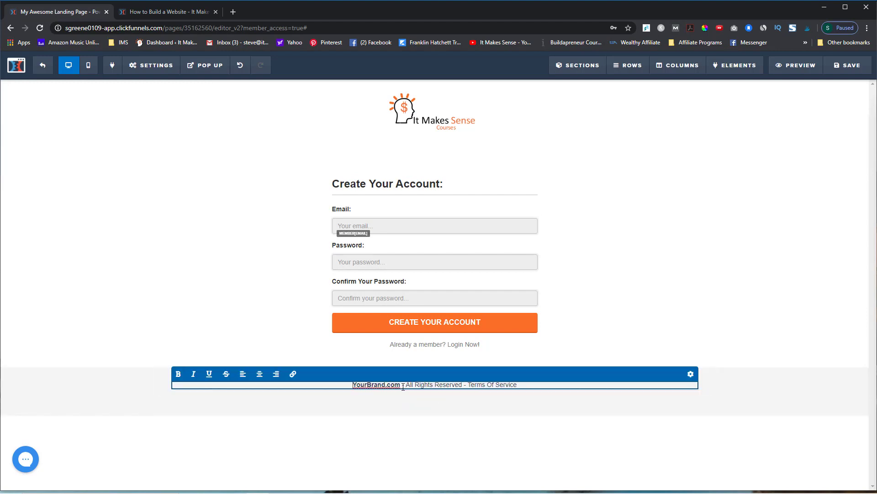
drag(398, 385, 350, 386)
text(It Makes Sense)
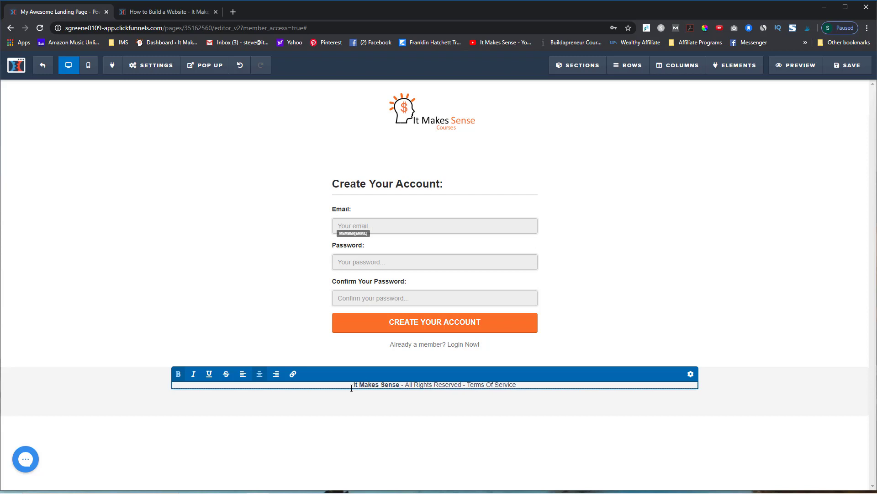
drag(400, 385, 356, 385)
click(293, 374)
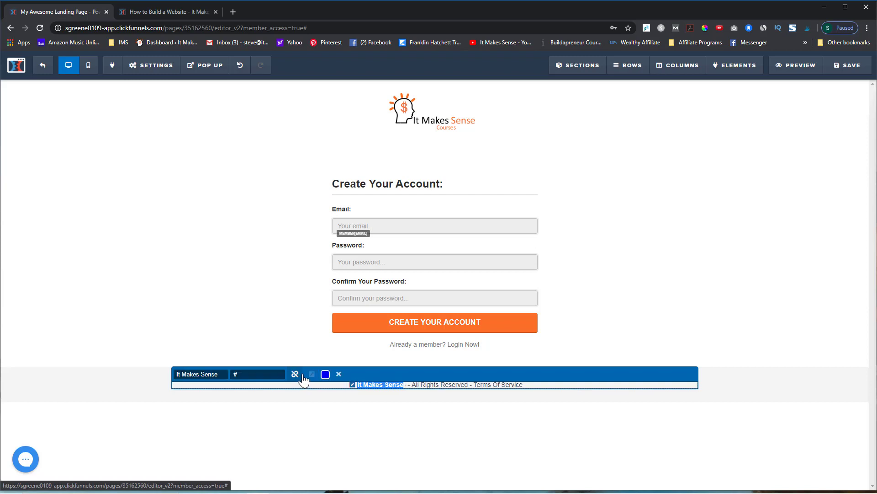
drag(253, 374, 225, 373)
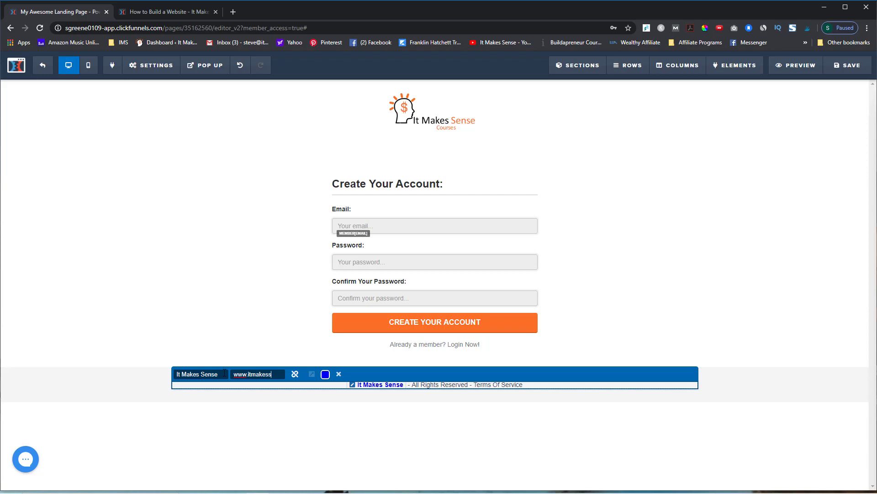
text(www.itmakessenseblog.com)
click(326, 374)
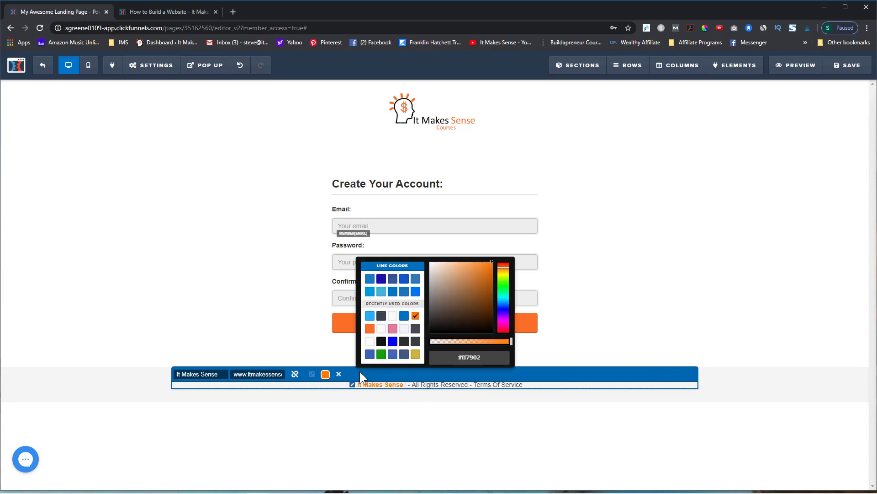
click(370, 328)
click(400, 430)
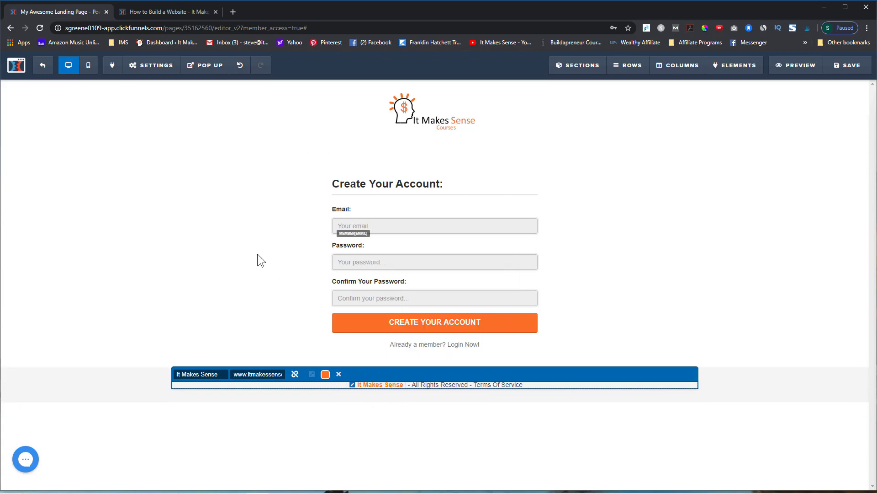
click(246, 244)
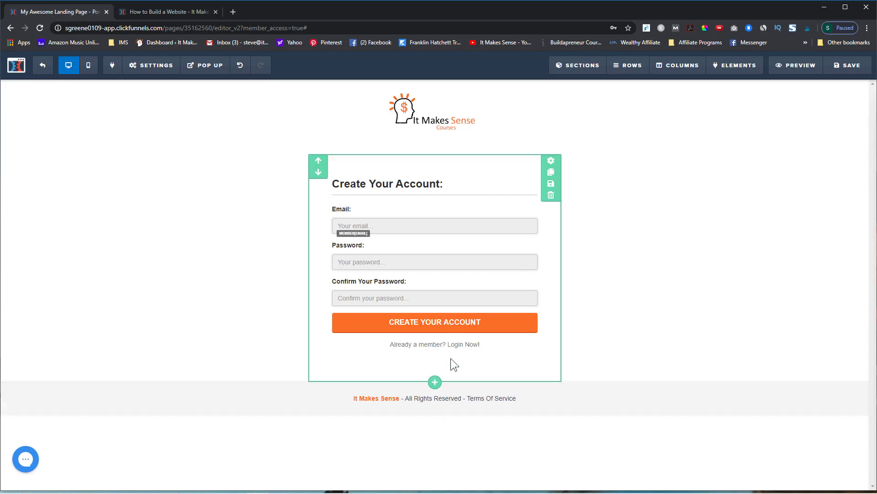
Step: Set the font family of the new page's Create Your Account form to Poppins
click(451, 359)
scroll(816, 204, down, 3)
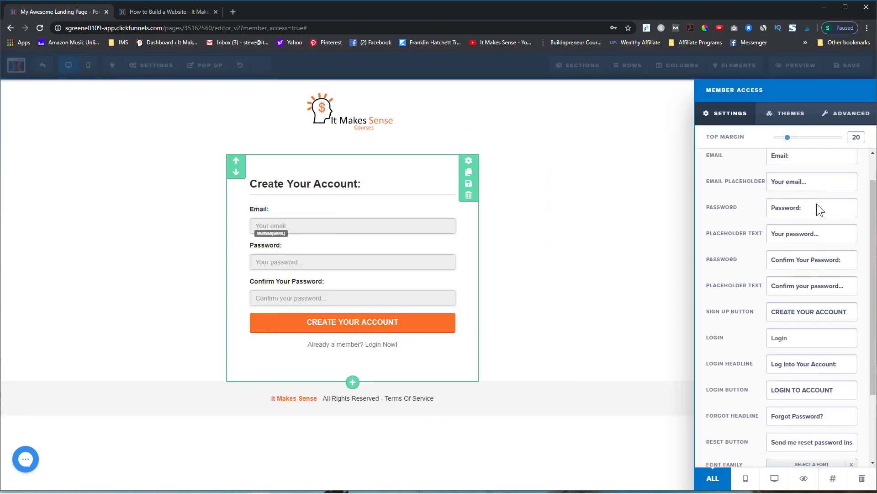
click(802, 377)
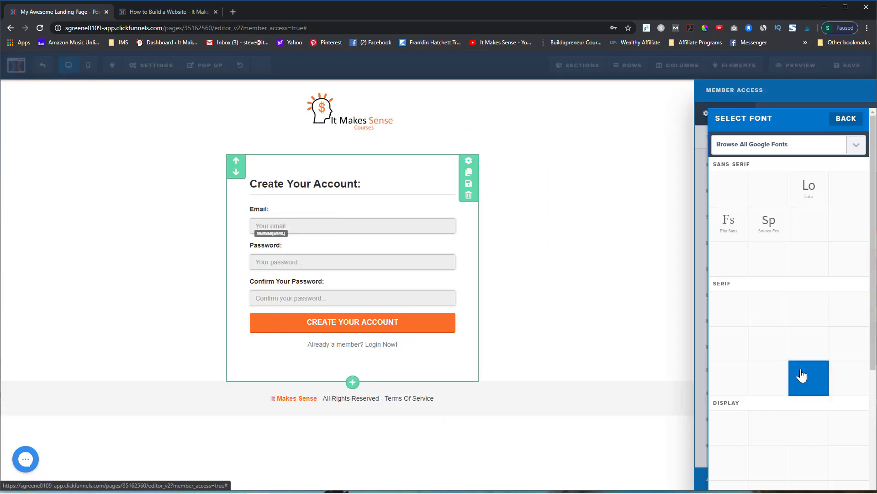
click(846, 254)
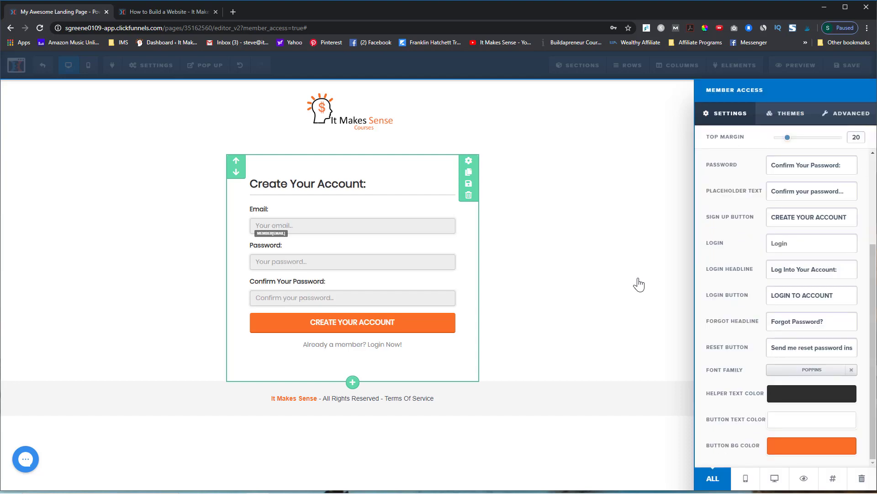
click(638, 284)
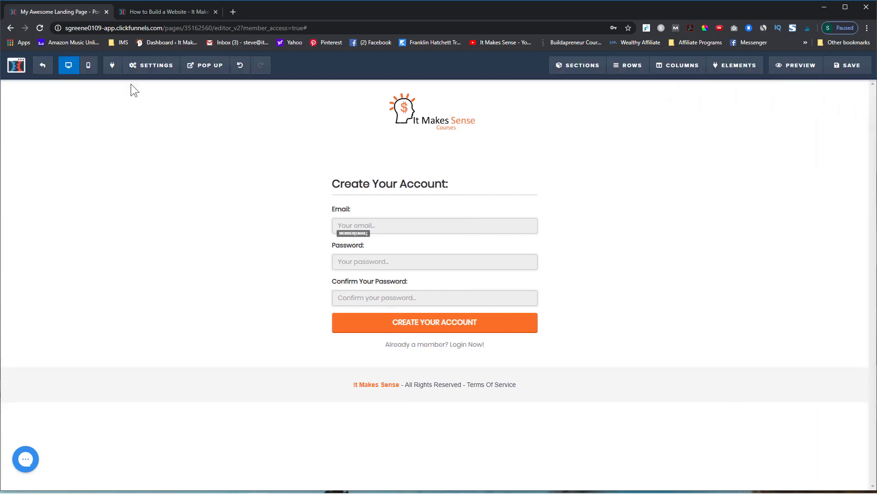
Step: Set the account form on the website course's login page to the Poppins font as well and save that page
click(153, 11)
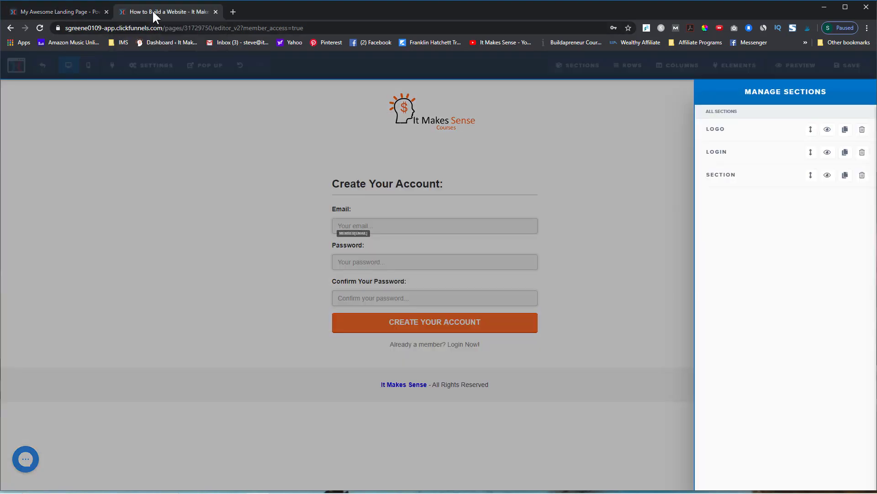
click(578, 204)
click(496, 172)
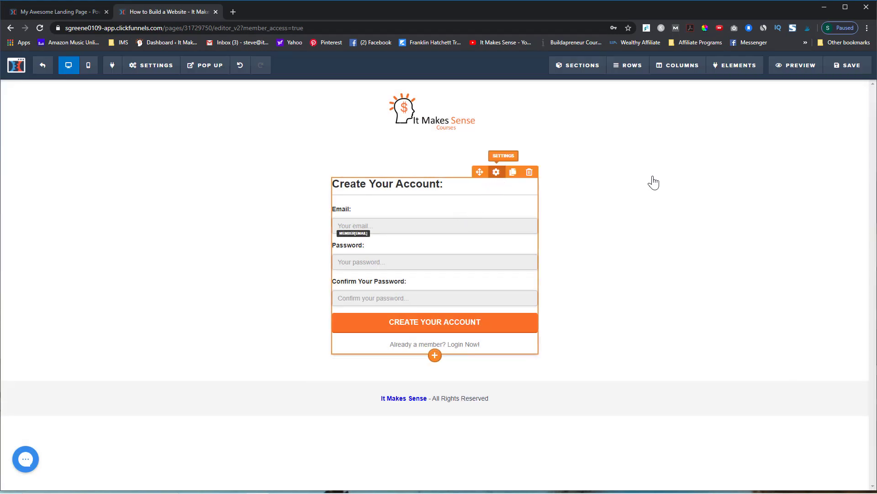
scroll(834, 380, down, 3)
click(833, 373)
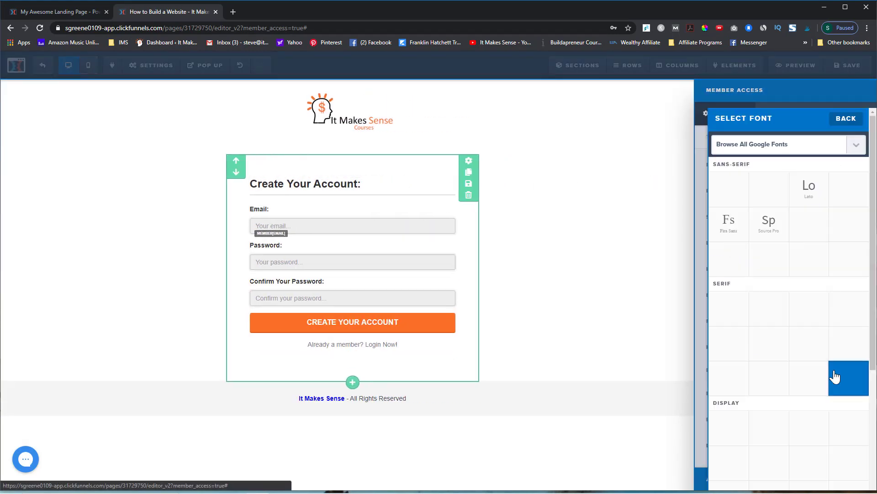
click(849, 255)
click(583, 252)
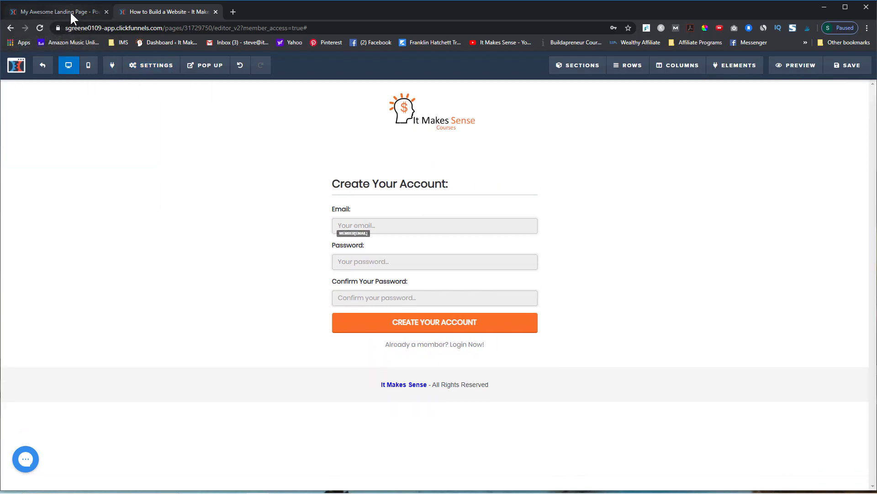
click(848, 65)
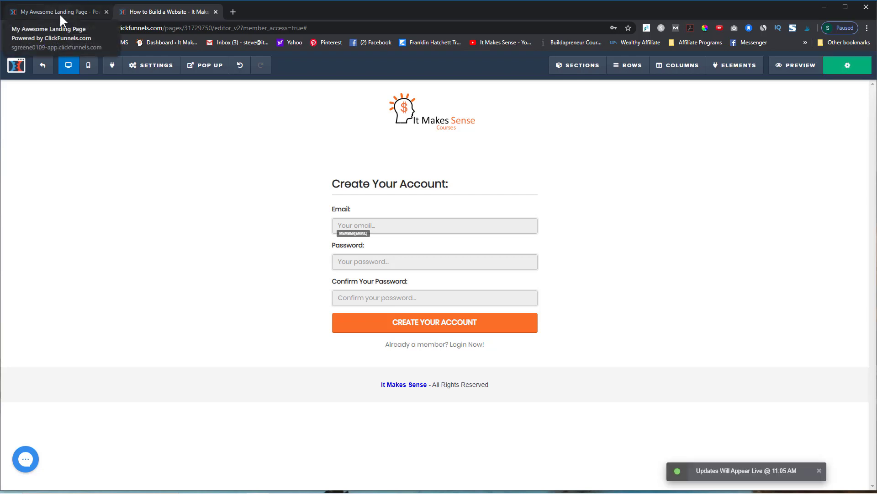
Step: Check the website course login page's general settings, pop-up and tracking code, and exit its editor
click(59, 11)
click(168, 65)
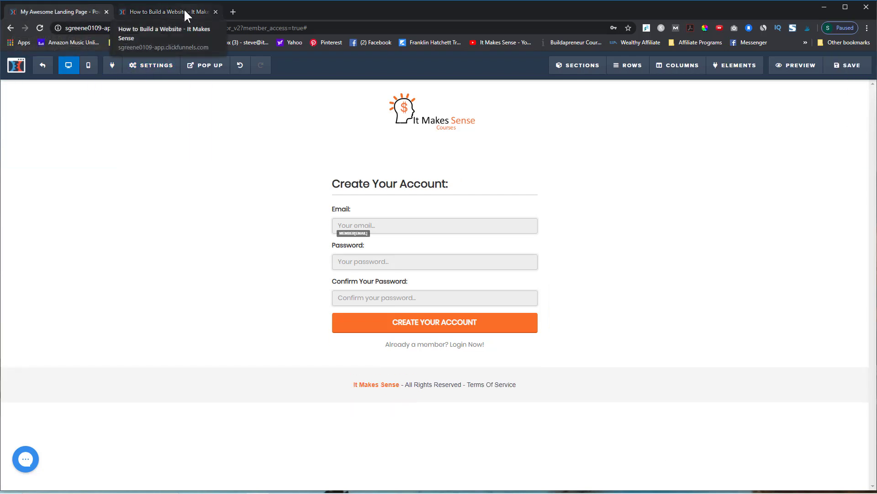
click(183, 8)
click(165, 65)
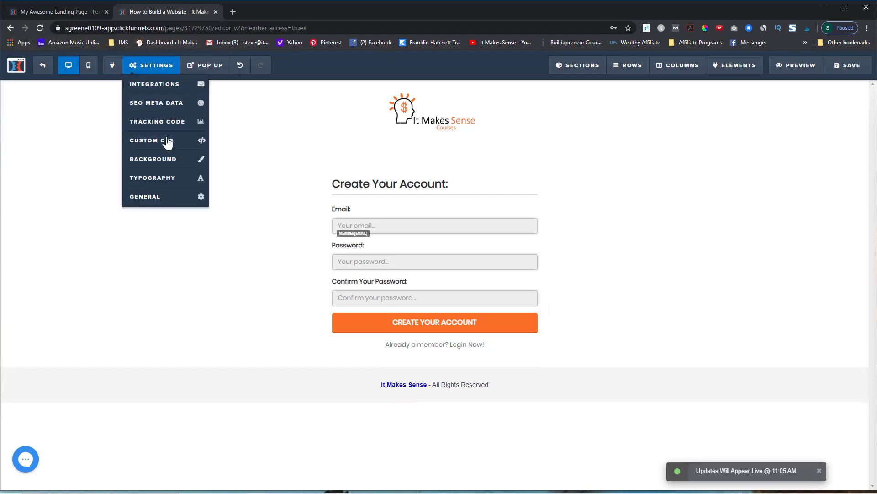
click(160, 198)
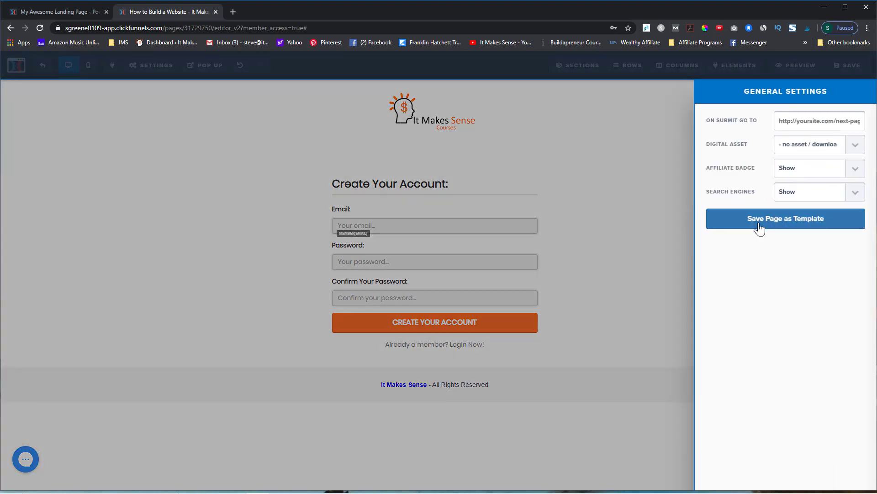
click(231, 84)
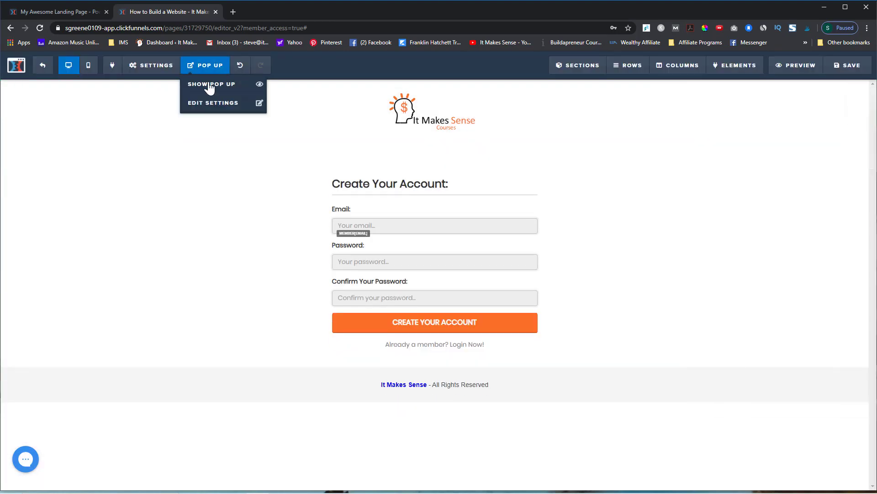
click(209, 86)
click(131, 123)
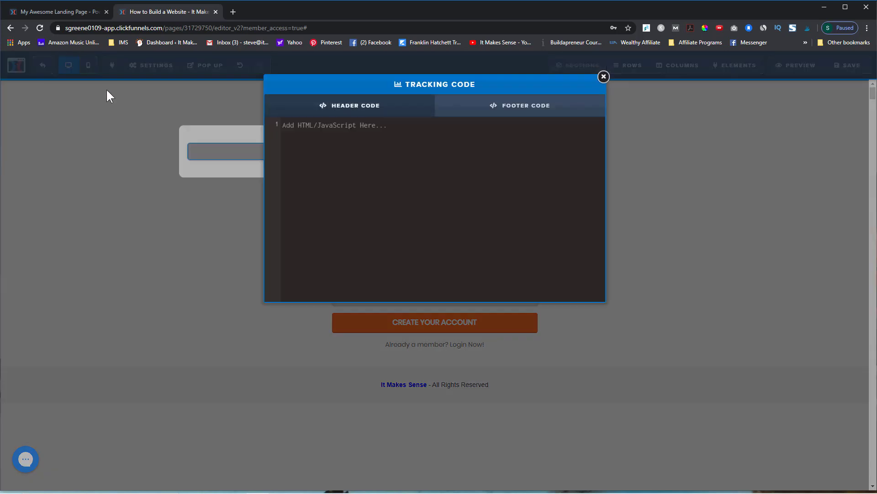
click(604, 77)
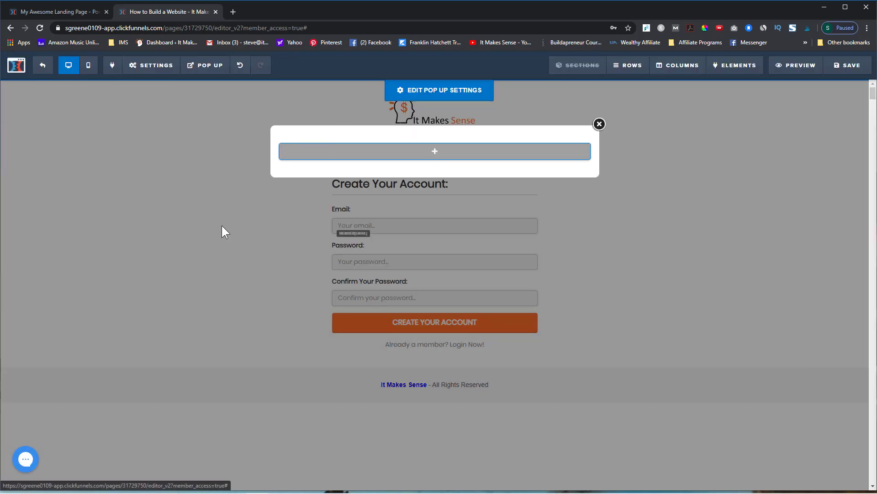
click(687, 204)
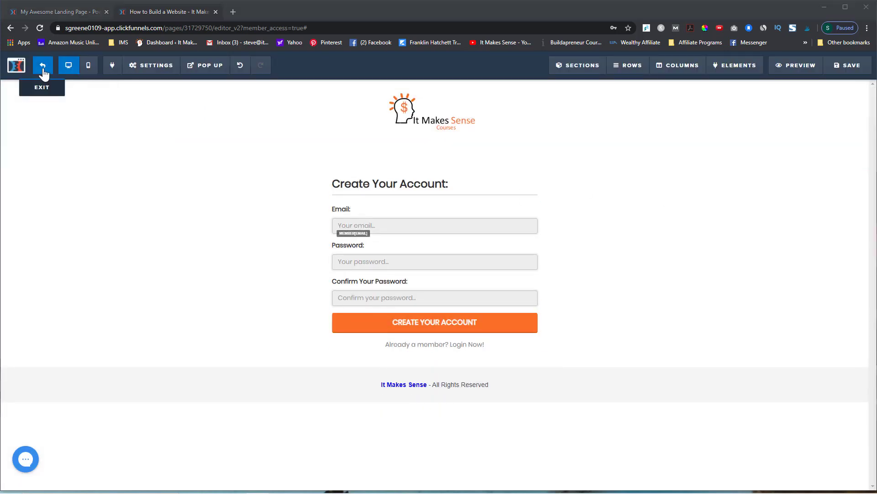
click(43, 66)
click(483, 80)
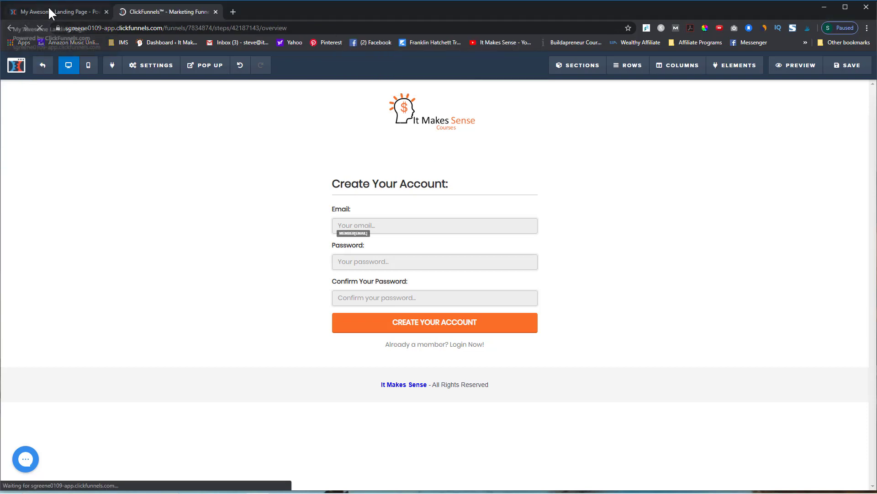
Step: Save the new login page with the SEO title "Email Marketing Made Easy Create Account"
click(48, 9)
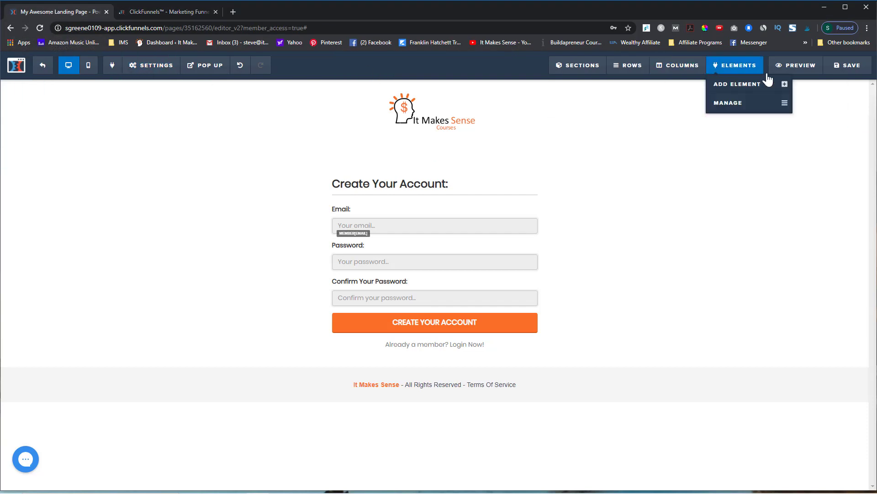
click(843, 68)
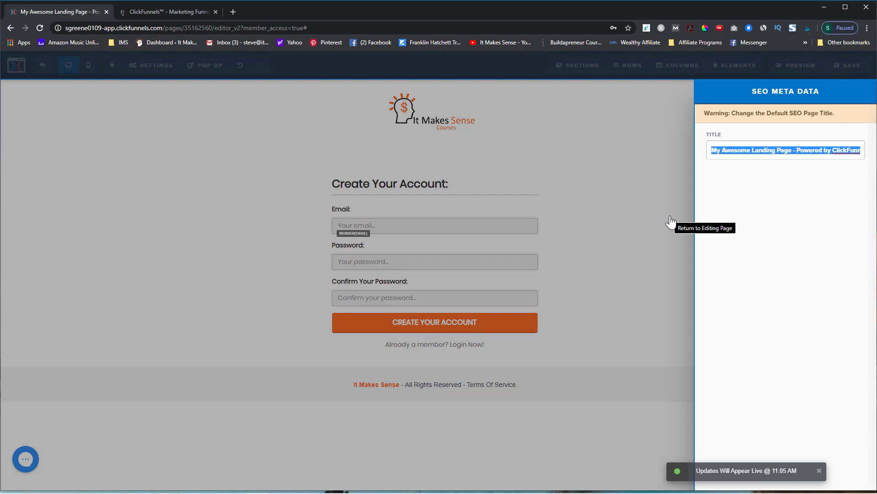
text(Email Marketing Made Easy Create Account)
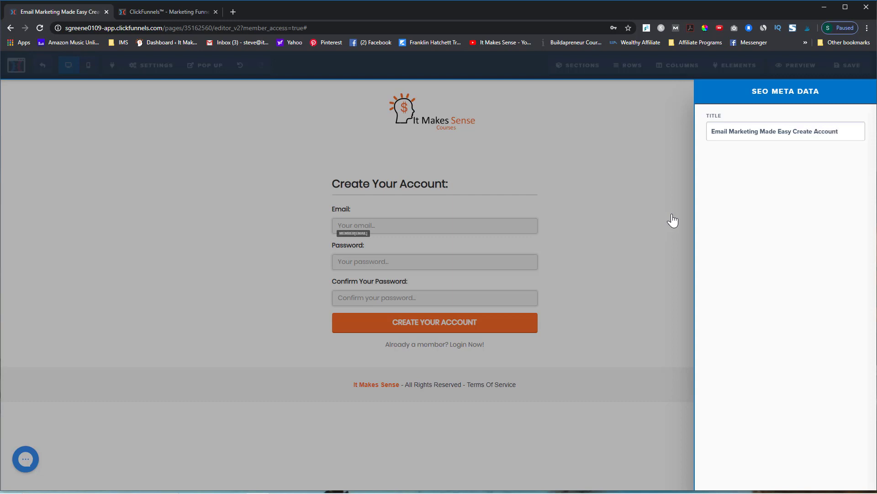
click(672, 221)
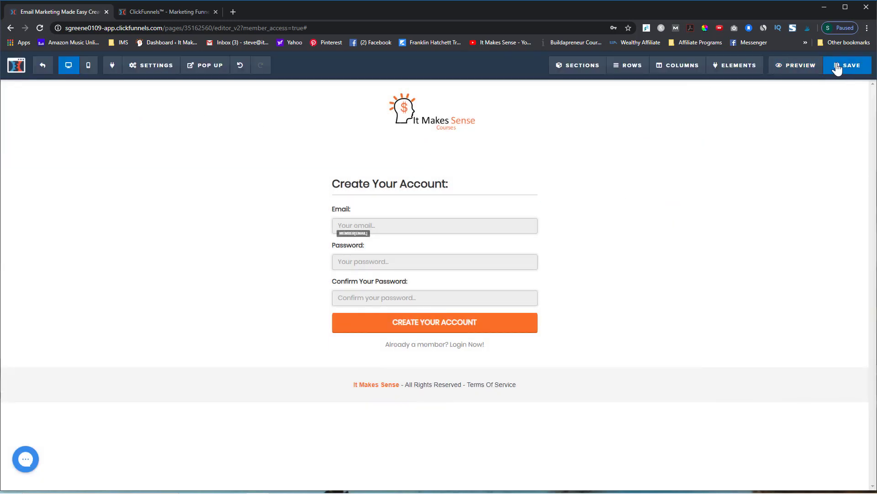
click(837, 68)
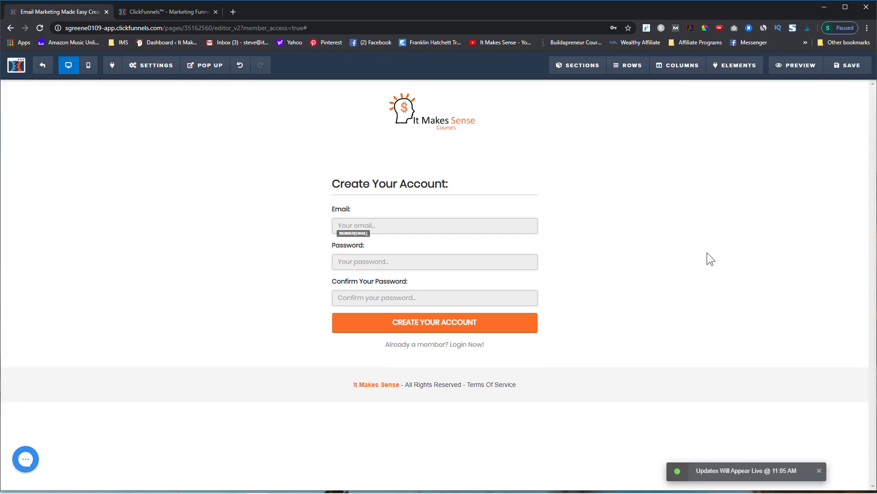
Step: Exit the new login page's editor and return to the Membership Login step of the Email Marketing Made Easy funnel
click(144, 12)
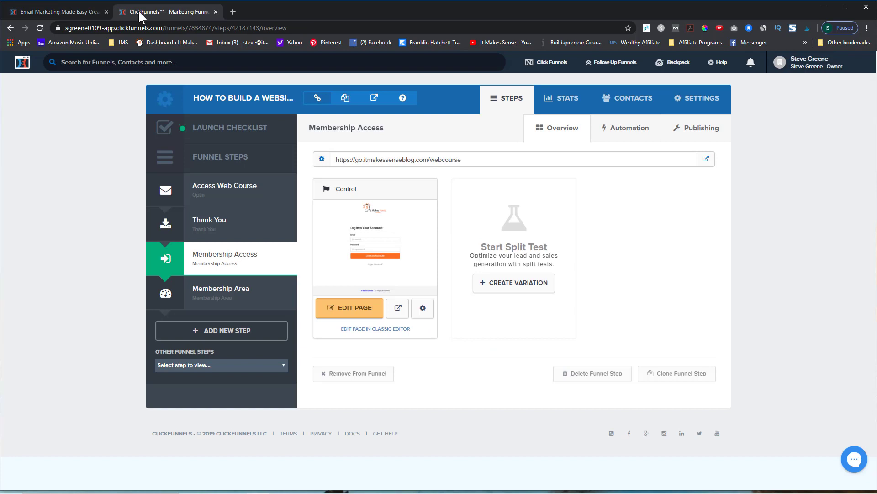
click(80, 7)
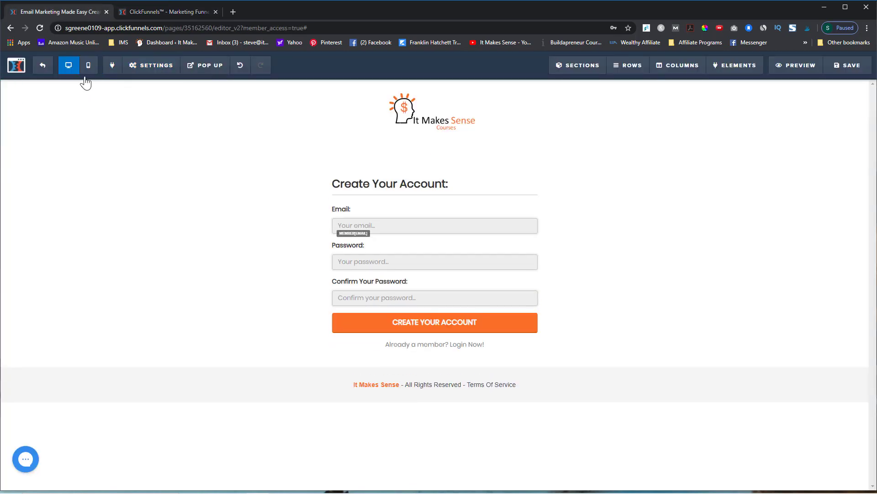
click(43, 65)
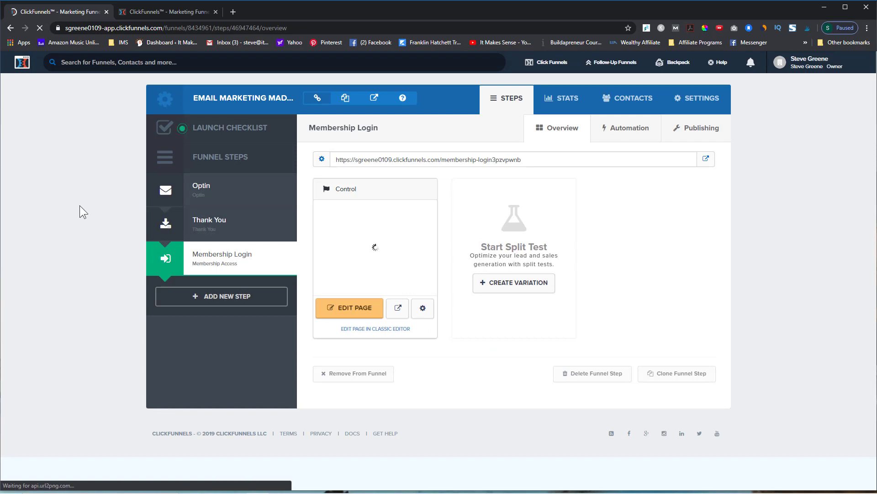
Step: Examine the website course funnel's Membership Area, including its lesson list and access URLs, and compare it with the new funnel's steps
click(163, 13)
click(232, 295)
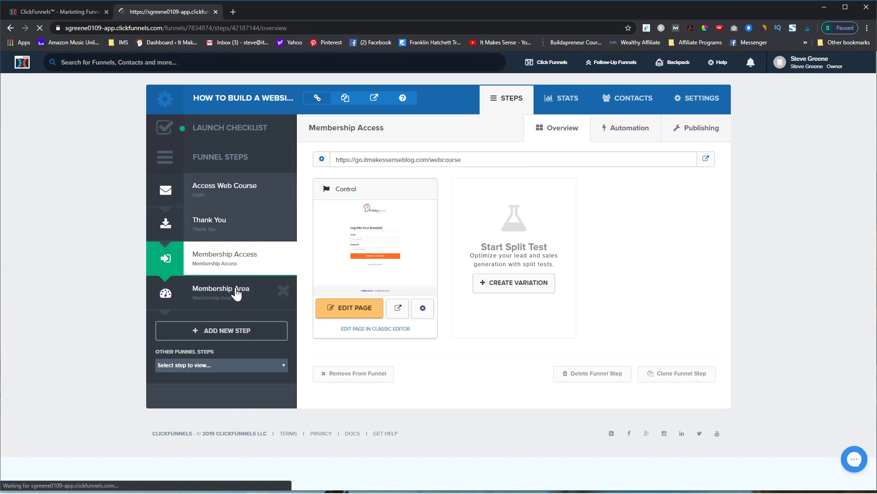
scroll(530, 287, down, 6)
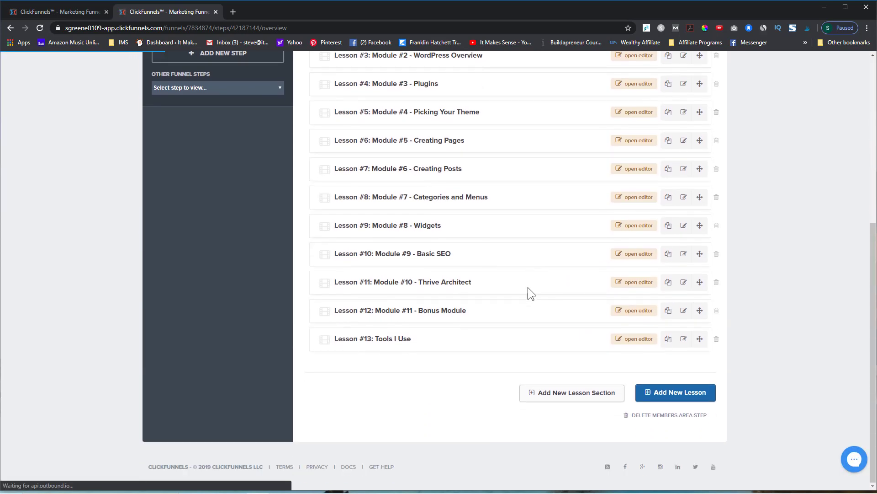
scroll(528, 287, up, 3)
scroll(527, 288, up, 2)
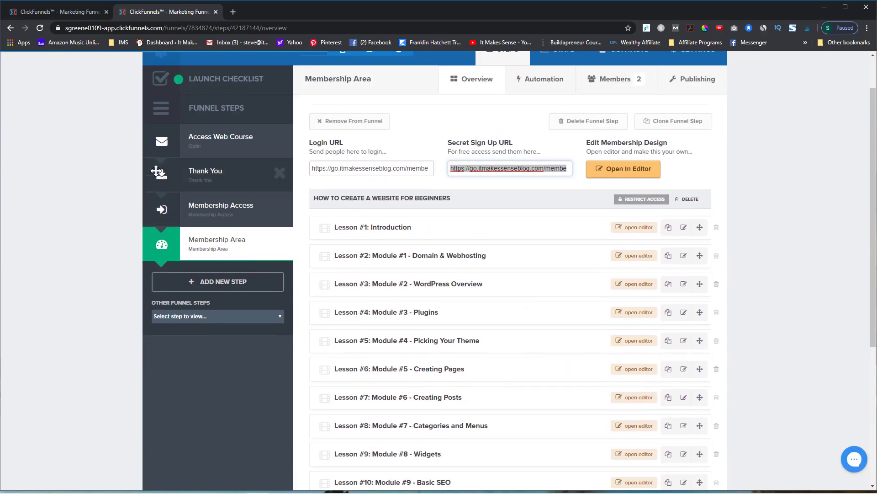
click(67, 14)
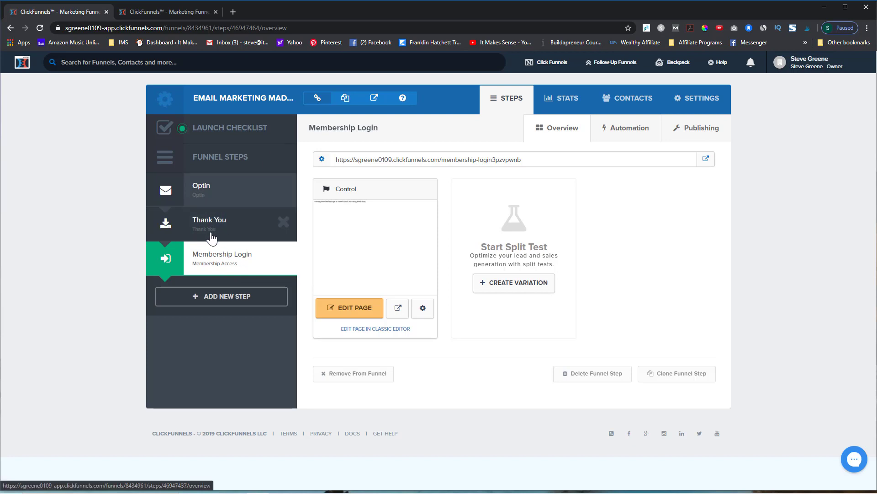
click(146, 12)
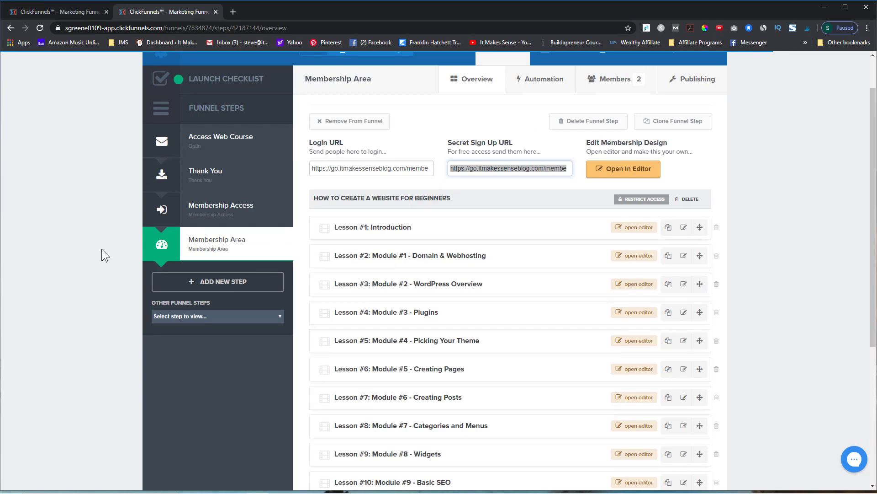
Step: Add a new step named "Membership Area" to the Email Marketing Made Easy funnel
click(73, 13)
click(219, 297)
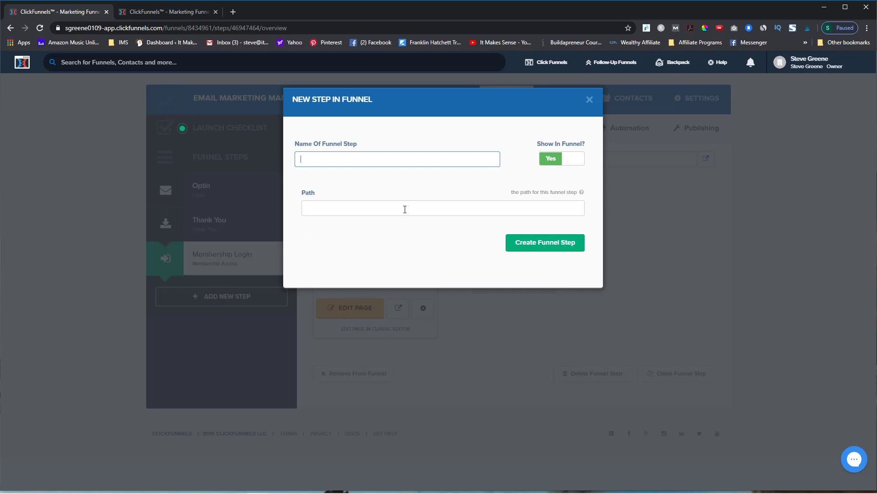
text(Memb)
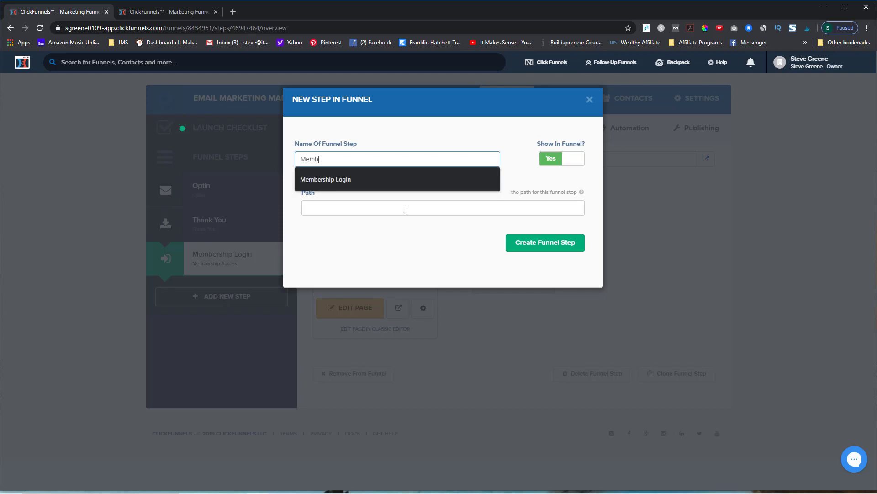
text(es)
key(BackSpace)
text(rship Area)
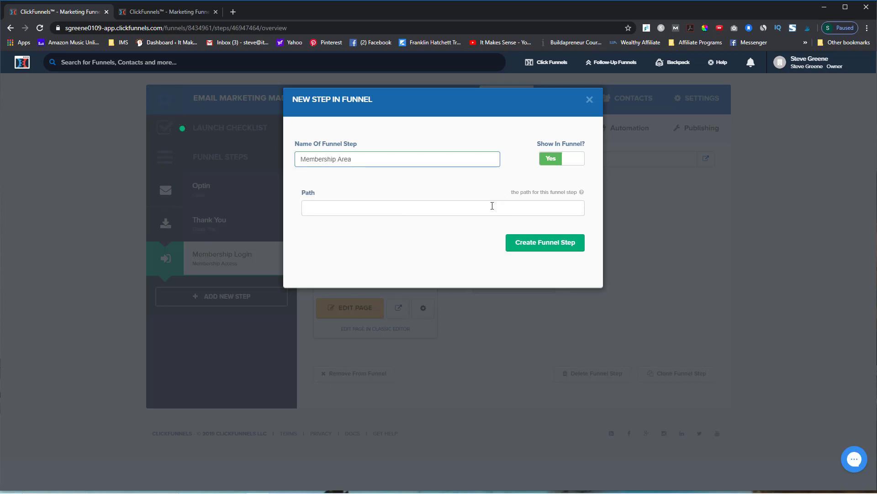
click(514, 242)
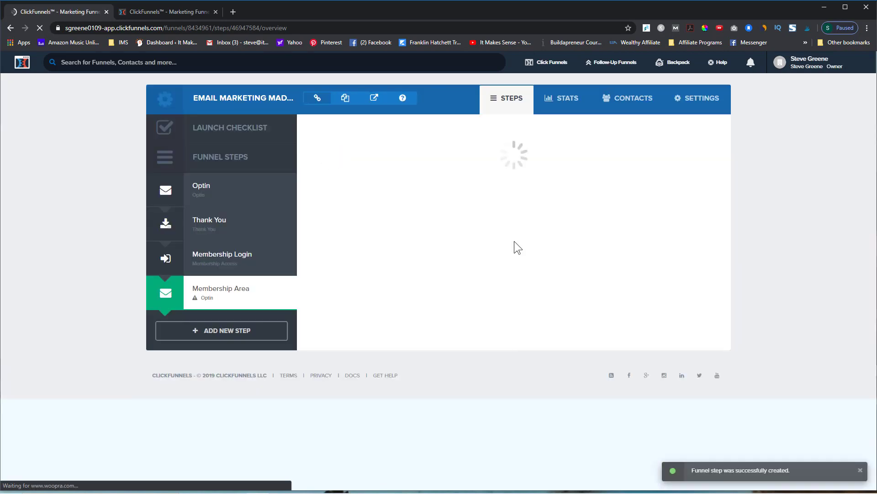
Step: Assign the Simple Membership template from the Membership Area templates to the new funnel step
click(459, 130)
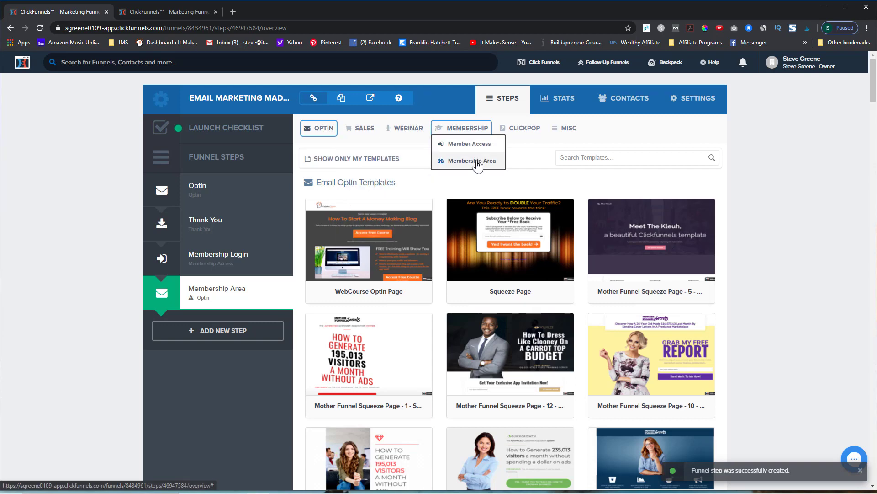
click(475, 161)
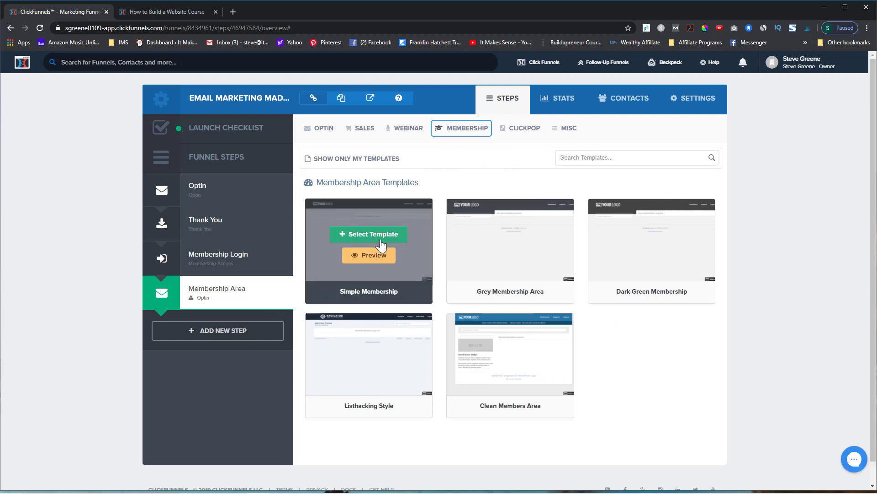
click(380, 236)
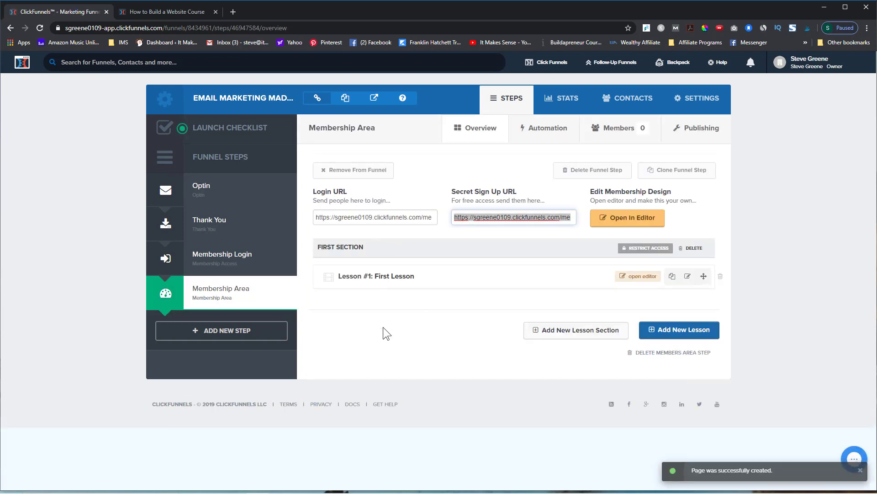
Step: Open the membership area design for editing and set the header section's background color to white (#ffffff)
click(626, 217)
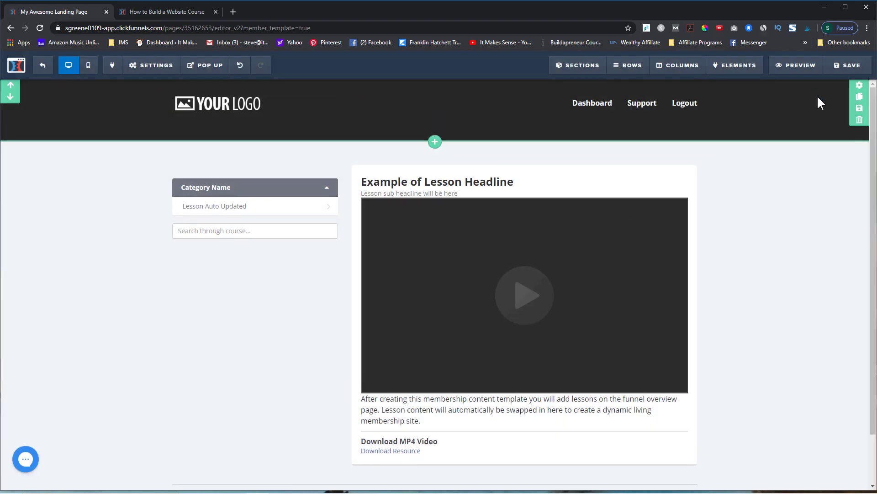
click(861, 87)
click(825, 287)
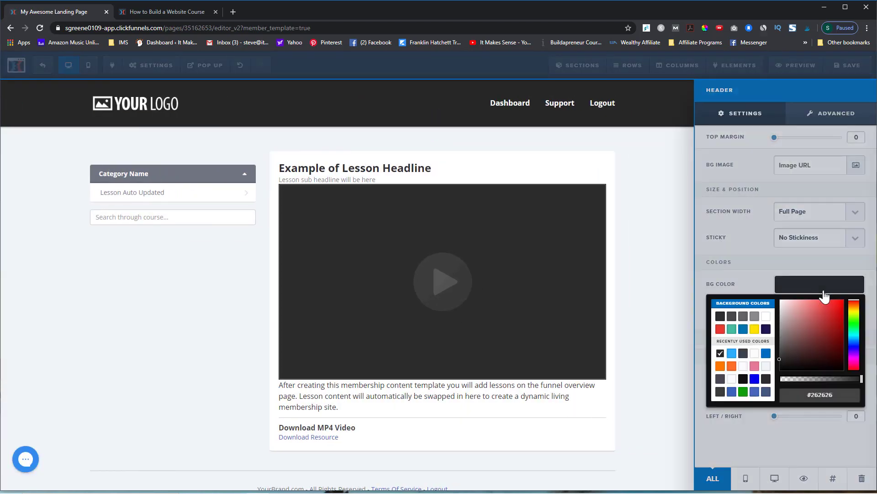
click(765, 318)
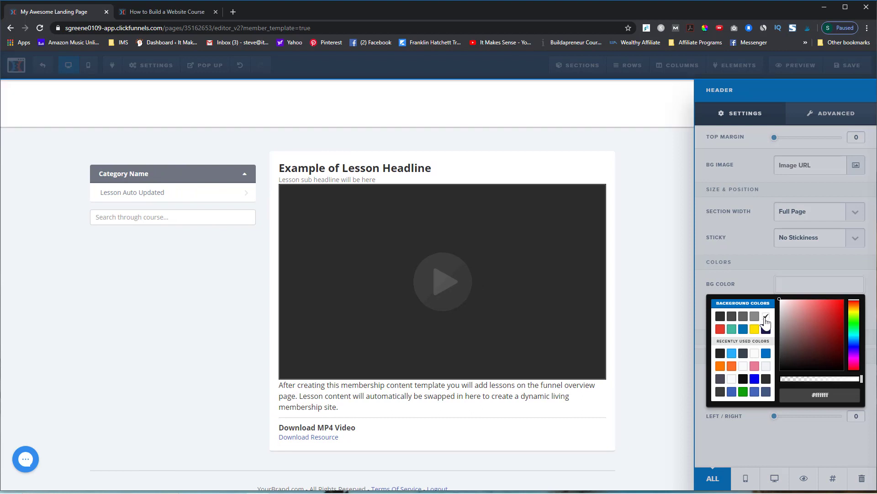
click(660, 240)
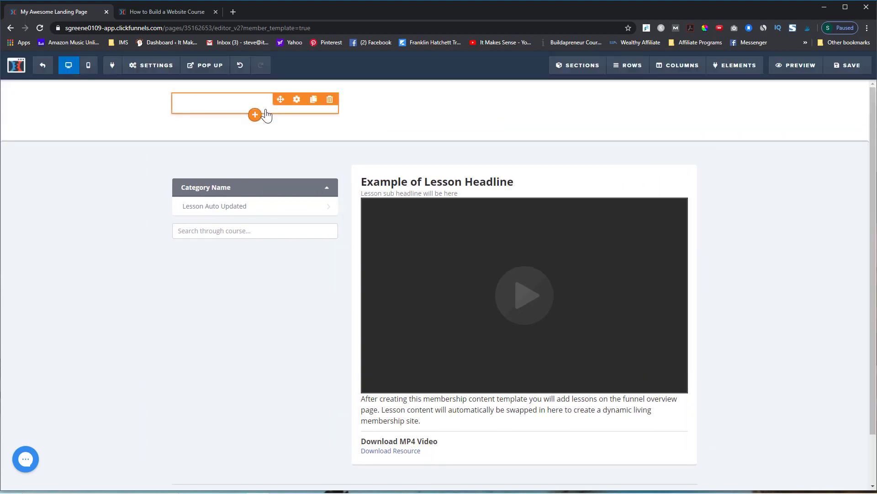
Step: Replace the header's placeholder logo with the uploaded "It Makes Sense Courses" logo image
click(295, 103)
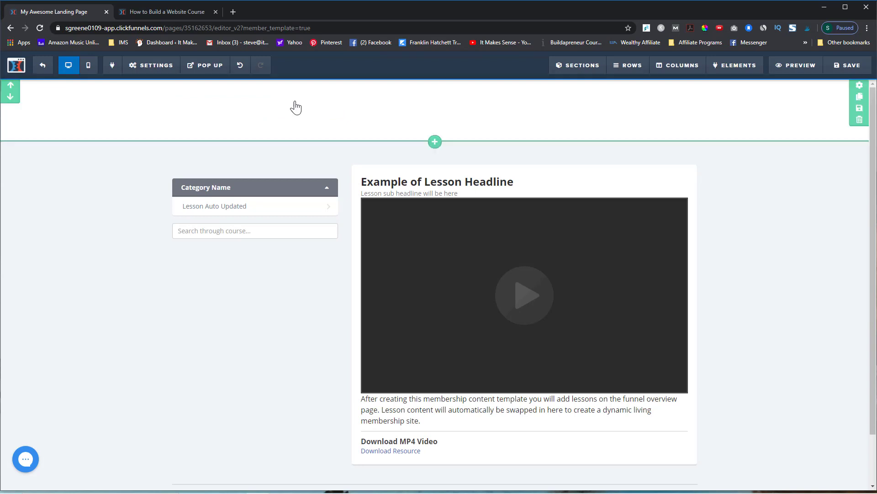
click(856, 166)
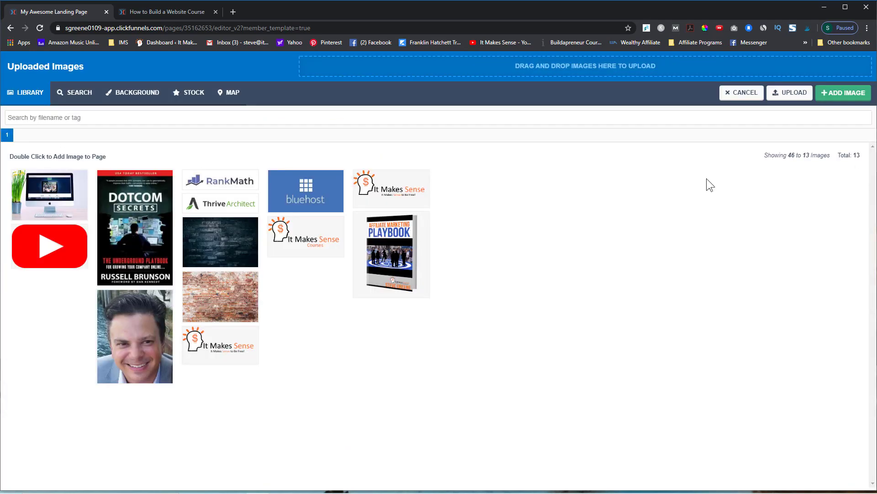
click(326, 225)
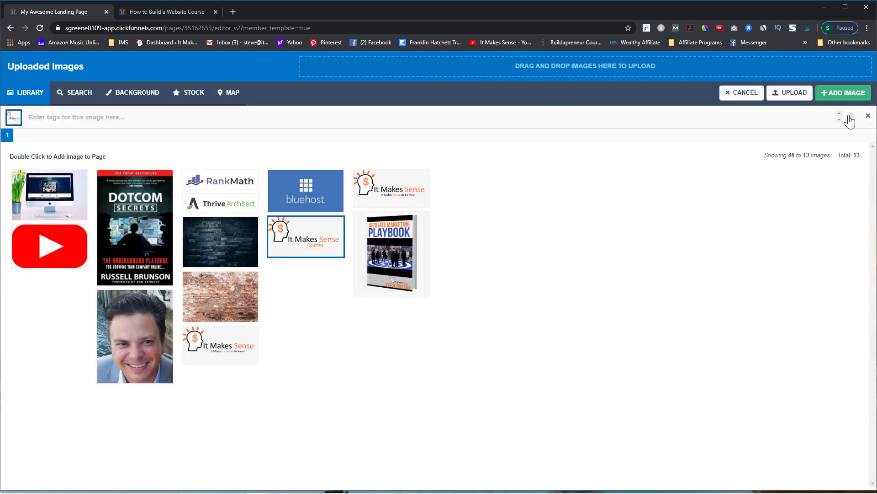
click(844, 97)
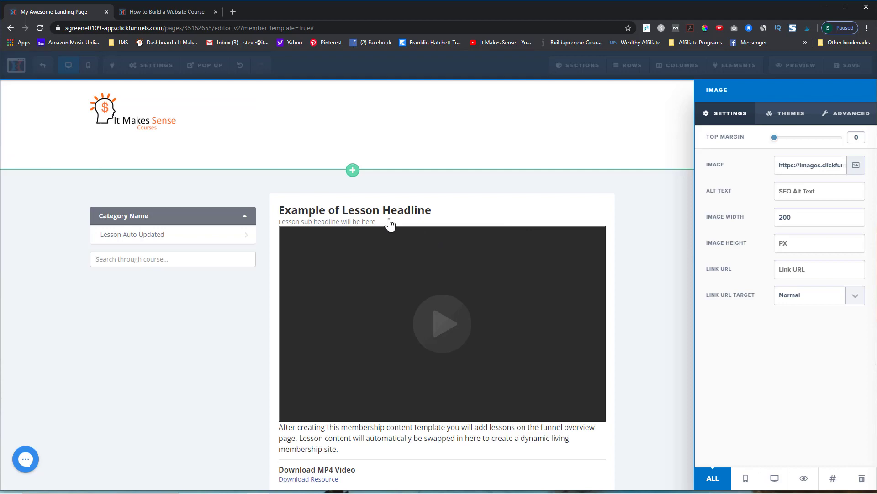
click(167, 13)
click(58, 11)
click(662, 223)
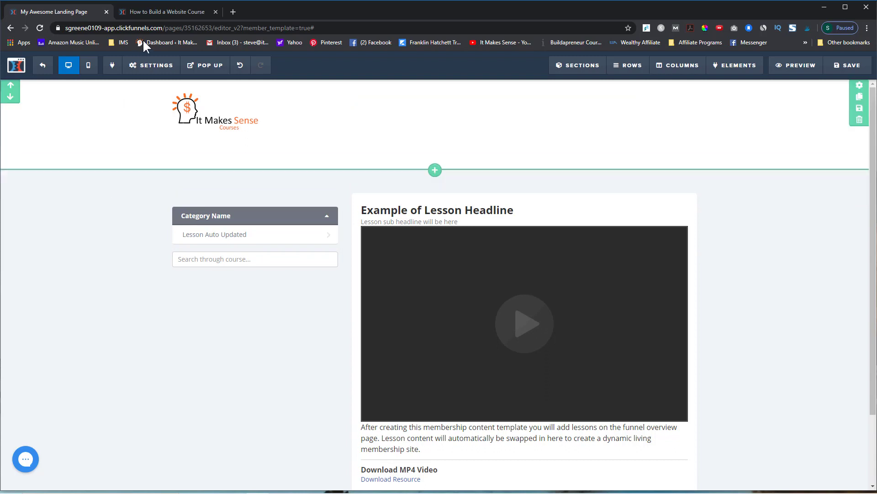
Step: Following the website course's membership page, add a full-width section with a one-column row below the header
click(165, 13)
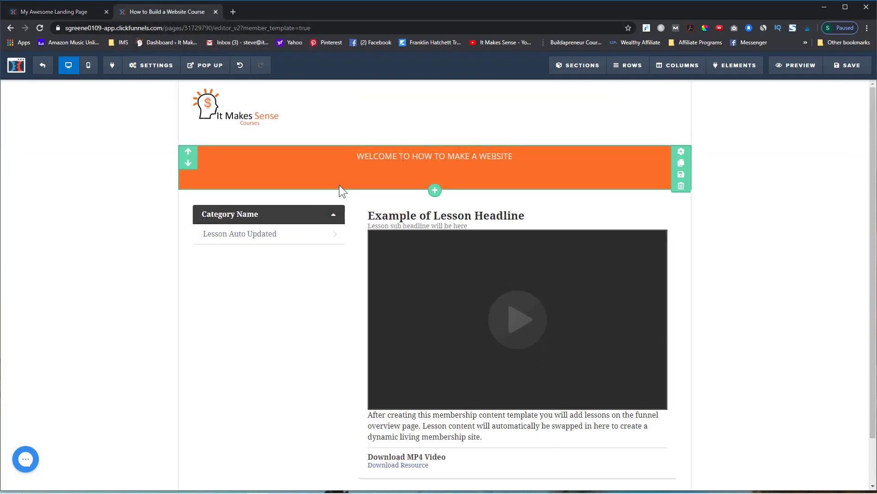
click(78, 13)
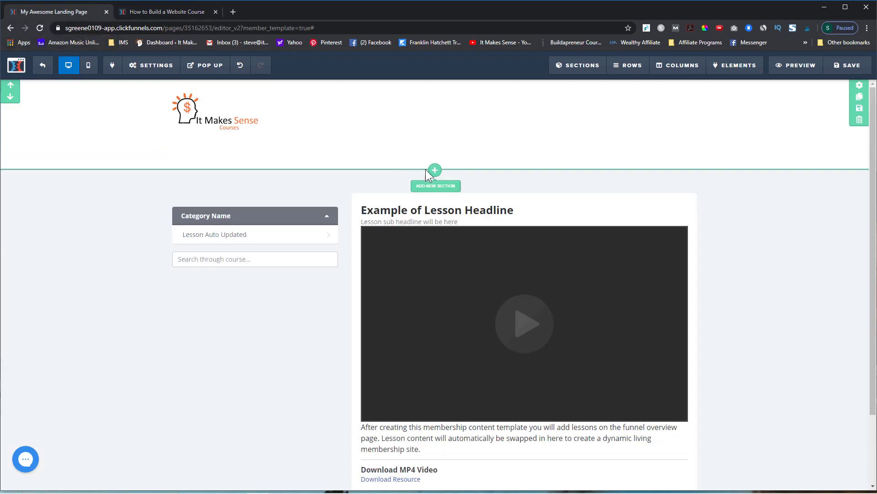
click(434, 171)
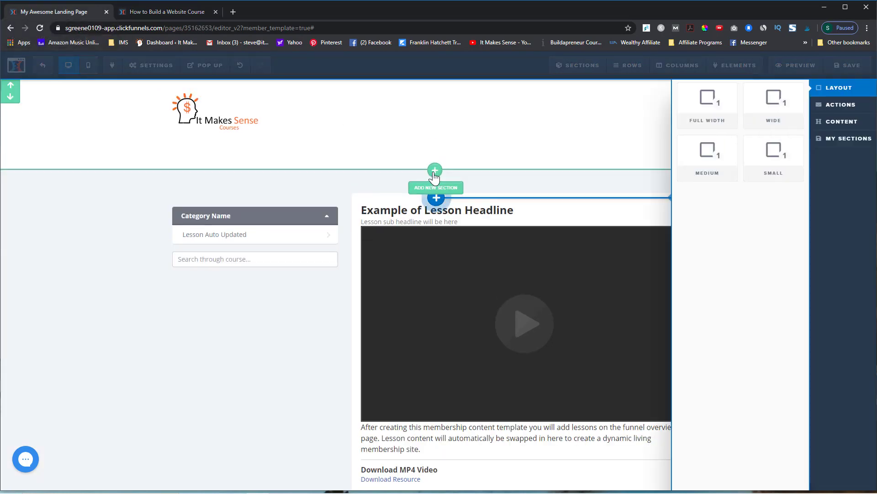
click(707, 115)
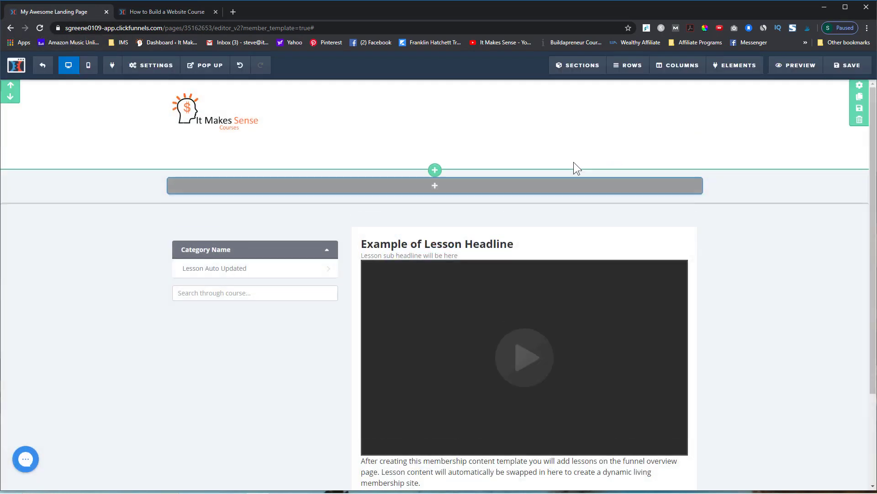
click(449, 177)
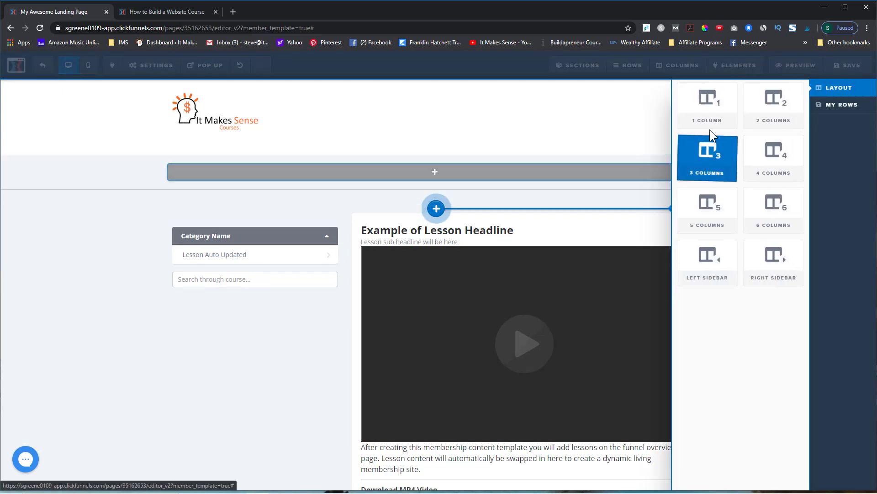
click(715, 101)
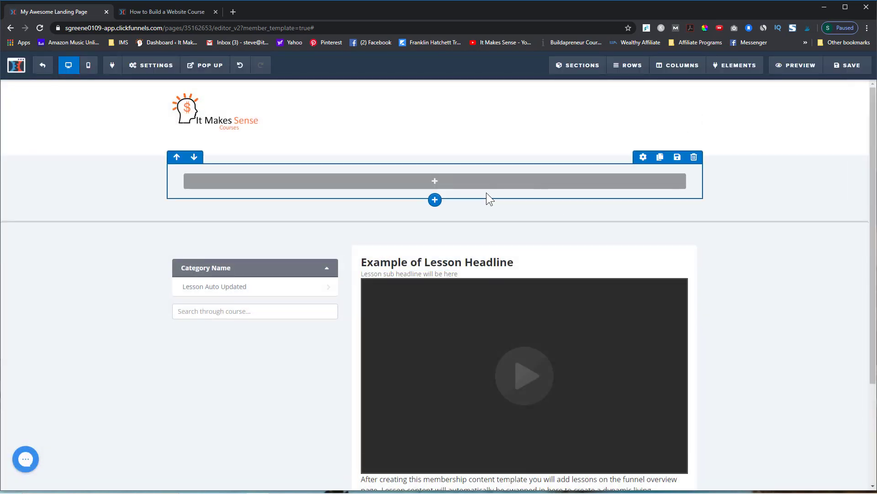
click(436, 182)
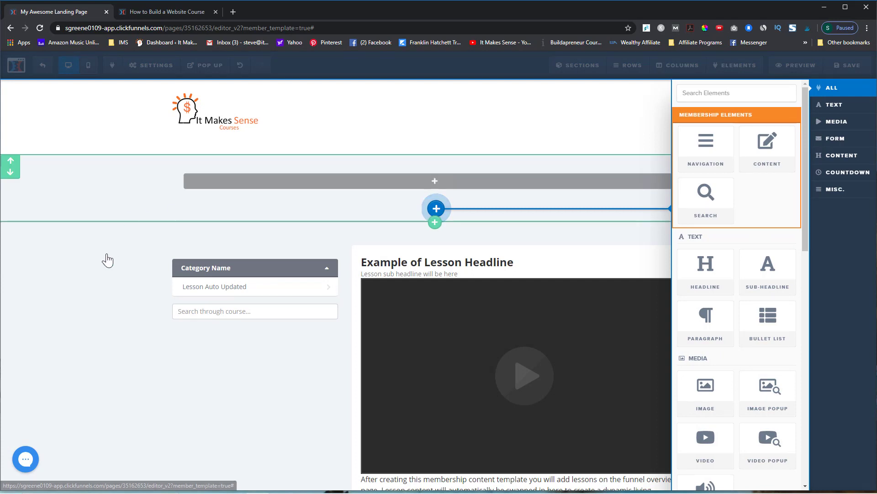
click(97, 185)
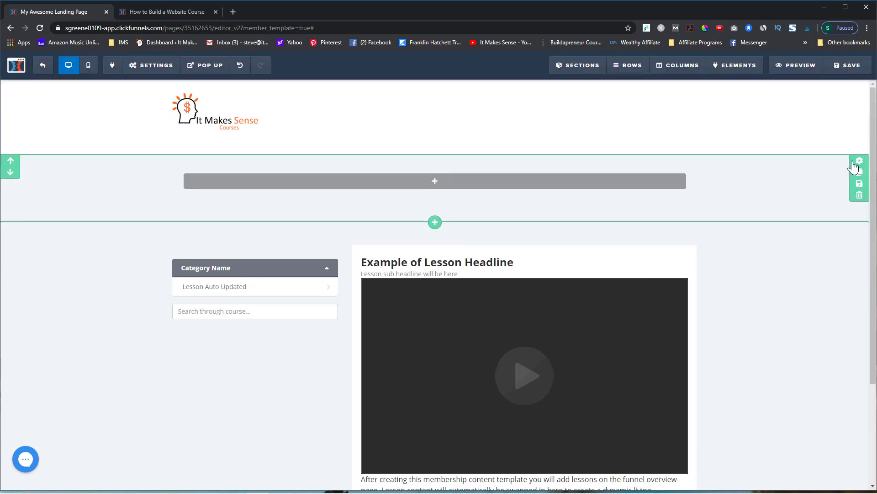
Step: Set the new section's background color to the recently used orange #fb6e26
click(860, 161)
click(803, 290)
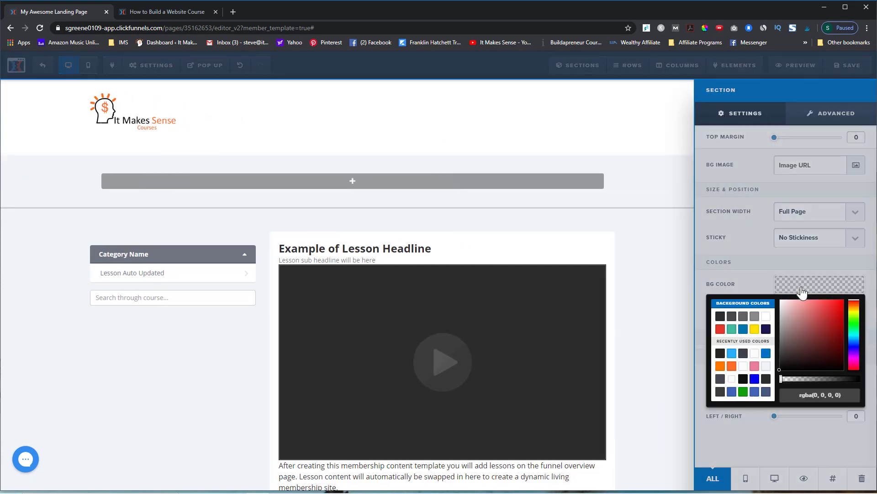
click(721, 367)
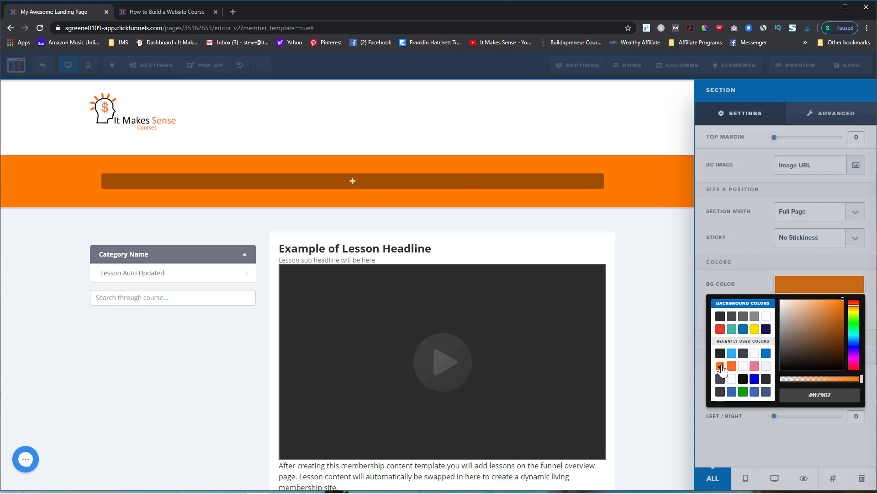
click(732, 367)
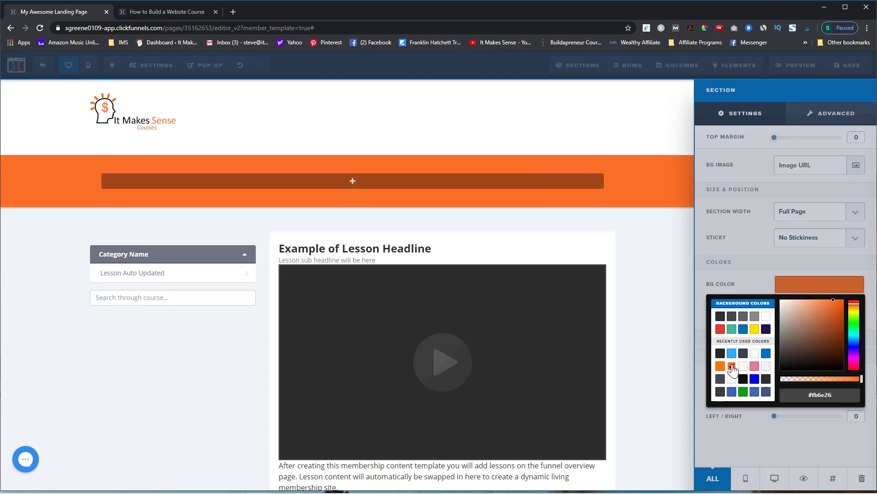
click(671, 339)
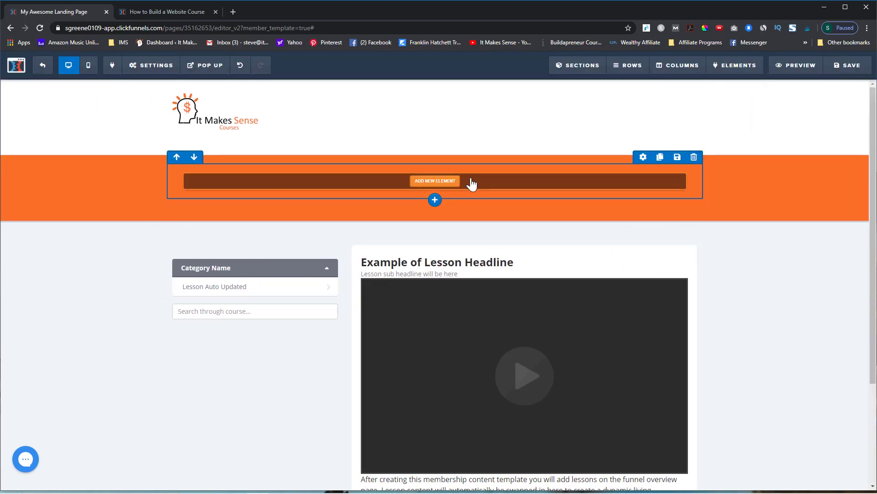
Step: Add a headline to the orange section reading "Welcome to Email Marketing Made Easy"
click(446, 183)
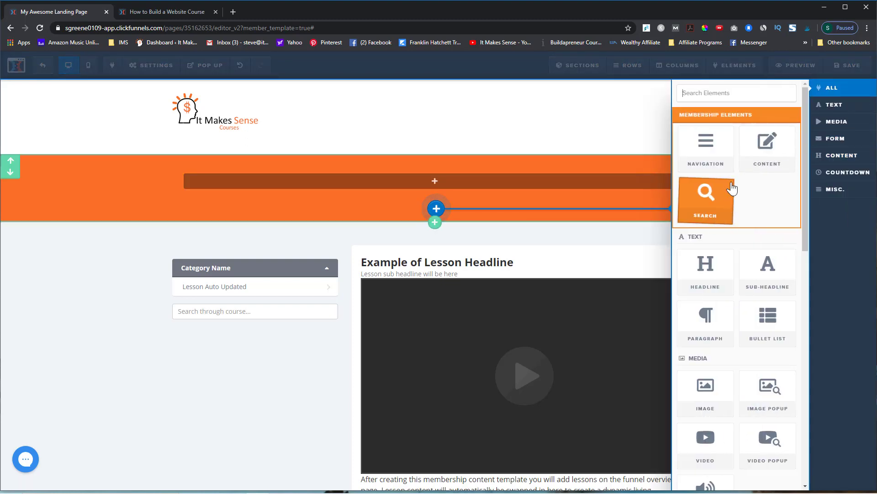
click(708, 282)
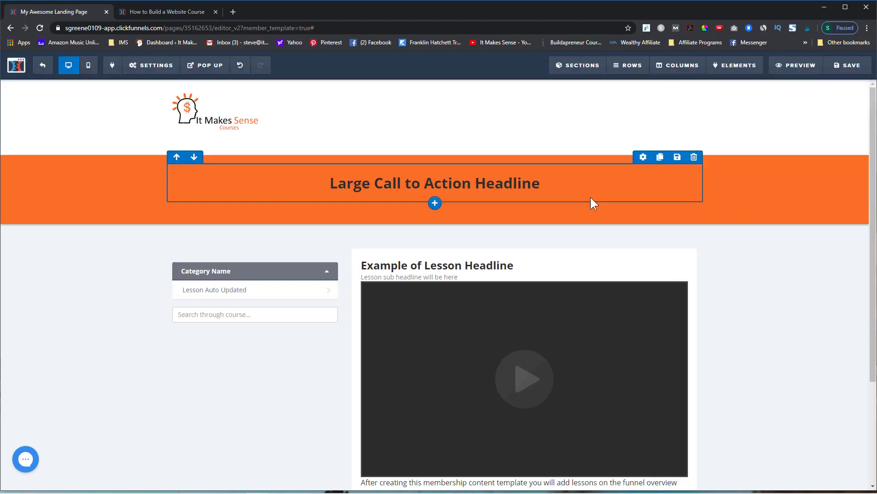
click(529, 186)
drag(554, 186, 330, 191)
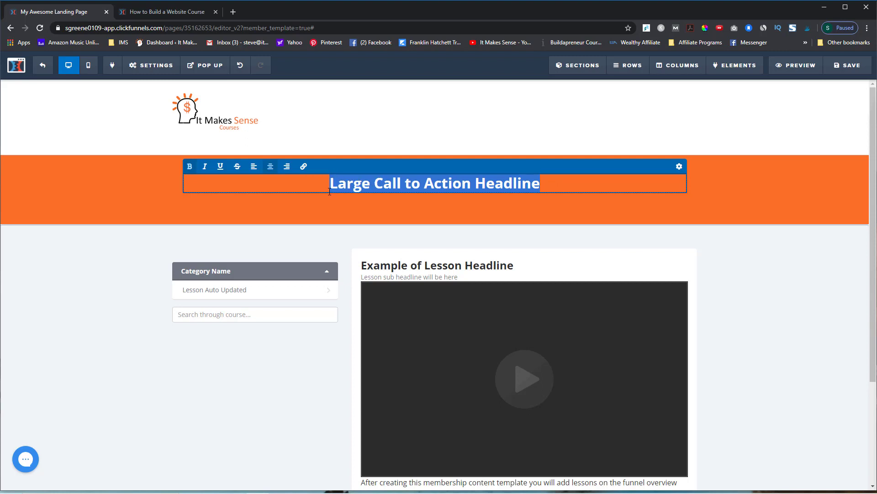
text(Welcome)
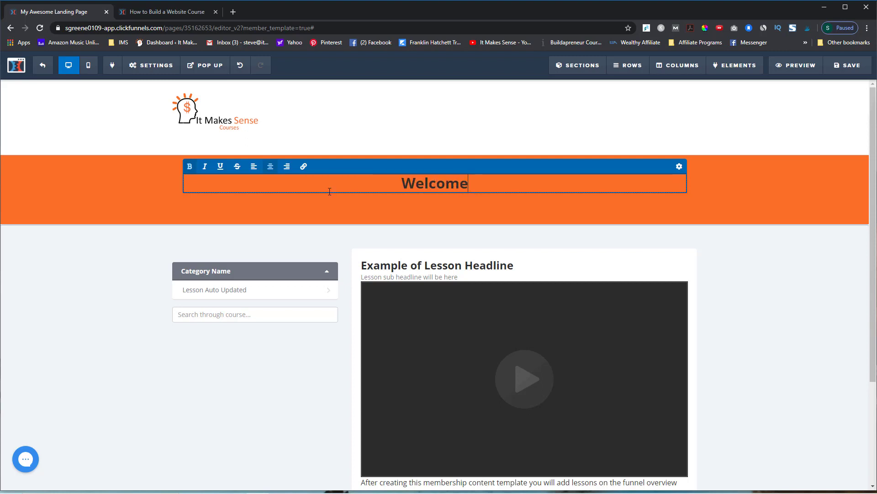
text( to Em)
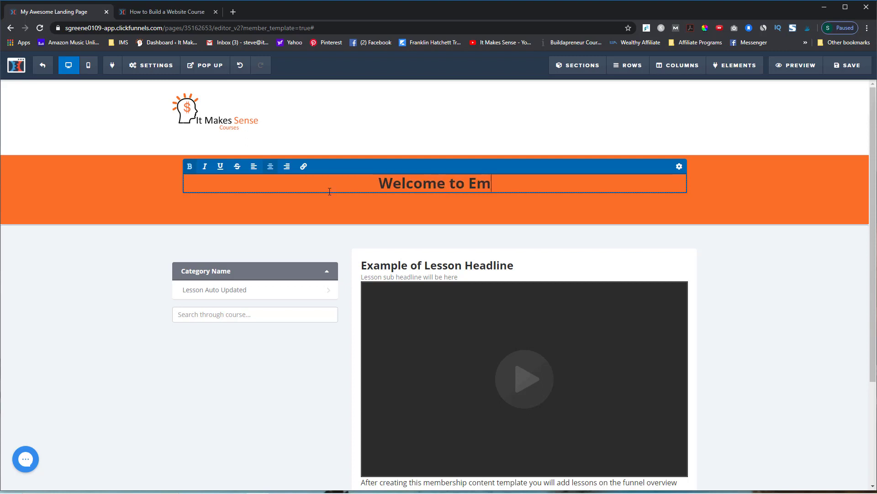
text(ail Marketing )
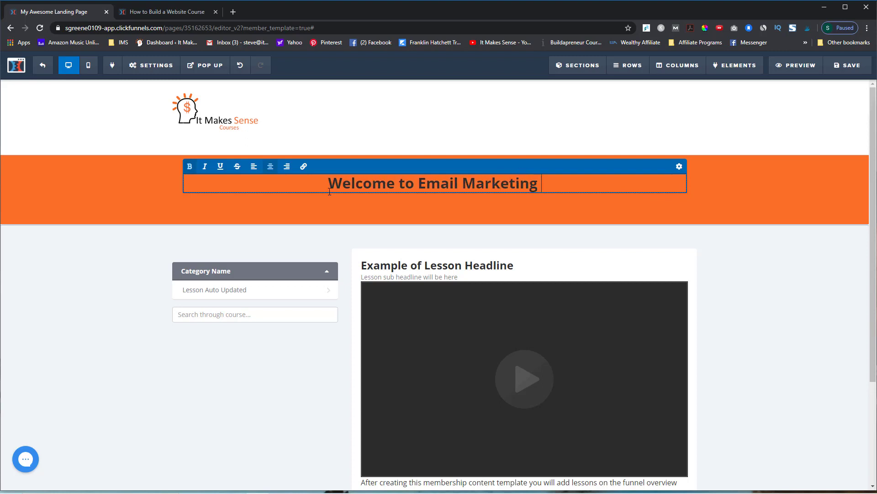
text(Made Easy)
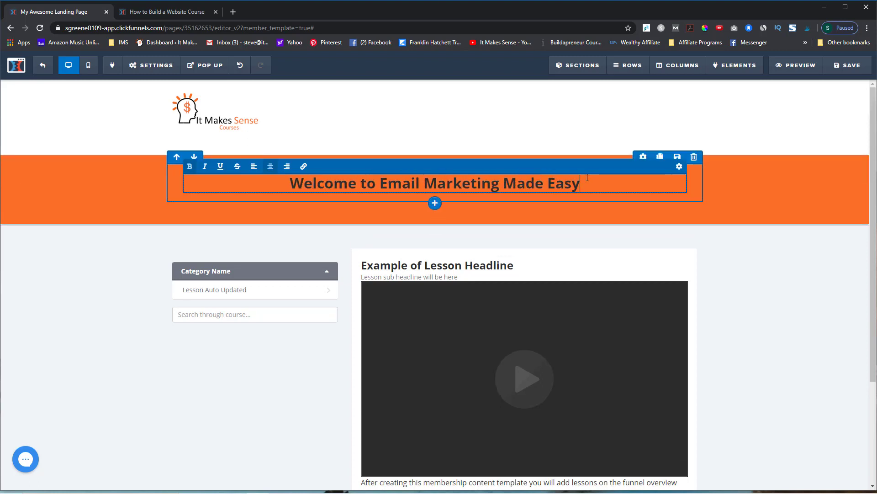
Step: Set the welcome headline's font to Poppins and its text color to white
click(684, 207)
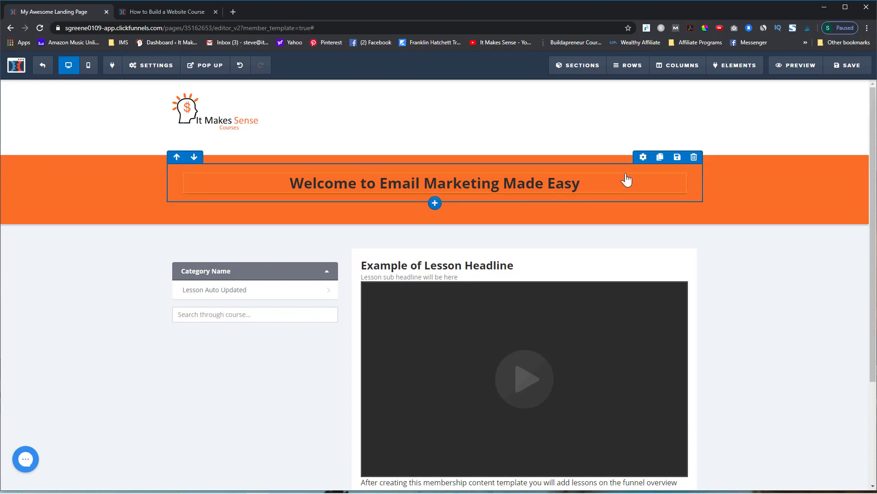
click(645, 167)
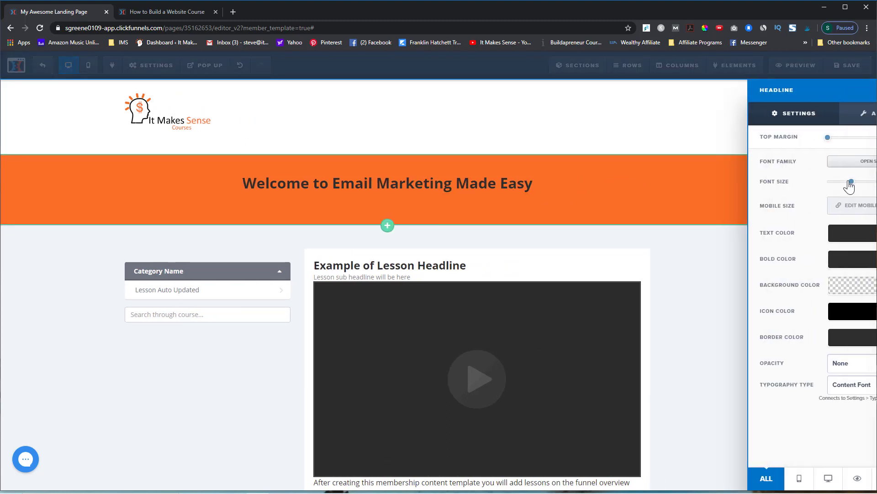
click(833, 170)
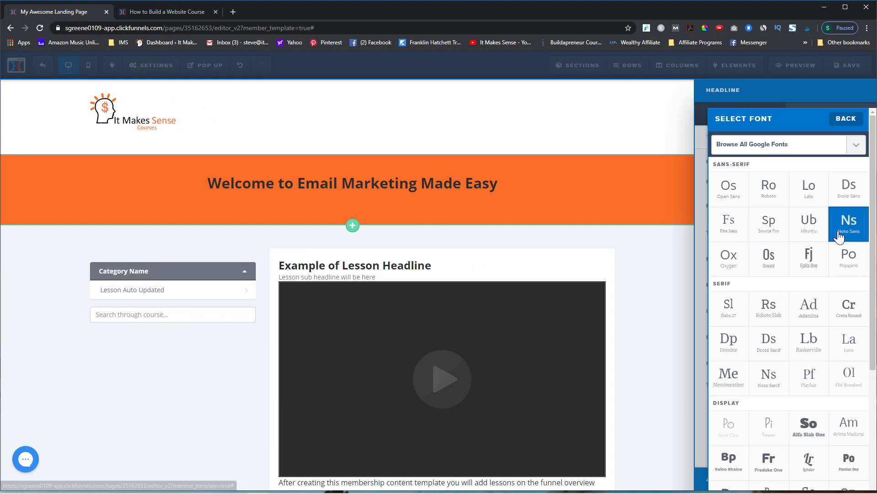
click(850, 255)
click(825, 235)
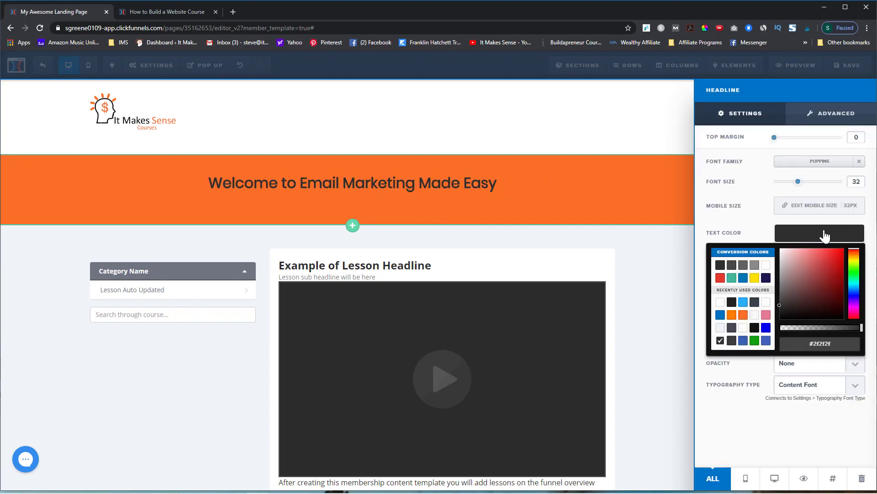
click(771, 265)
click(236, 357)
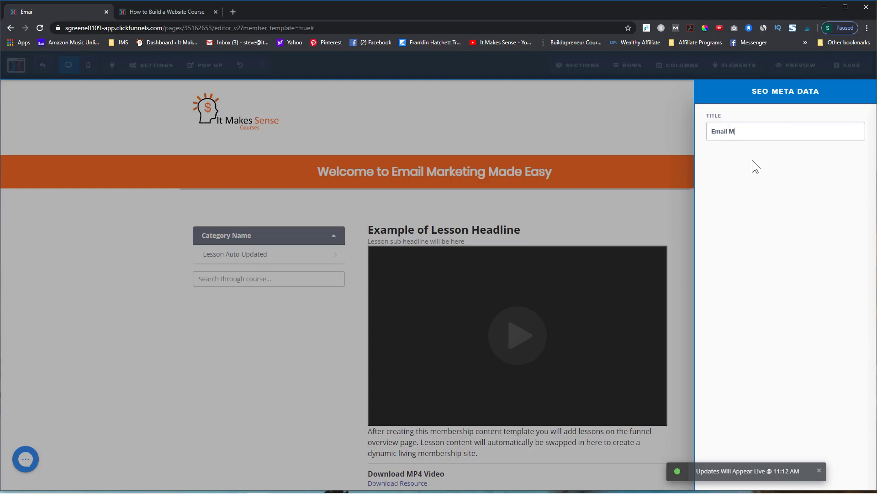
Step: Set the page's SEO title to "Email Marketing Made Easy Membership Site"
text(akr)
text(rketing)
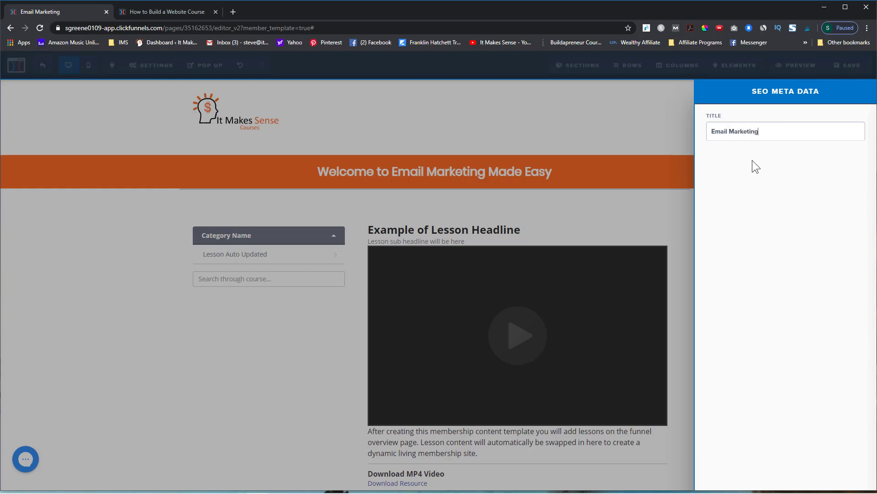
text( Made Easy Membership Sit)
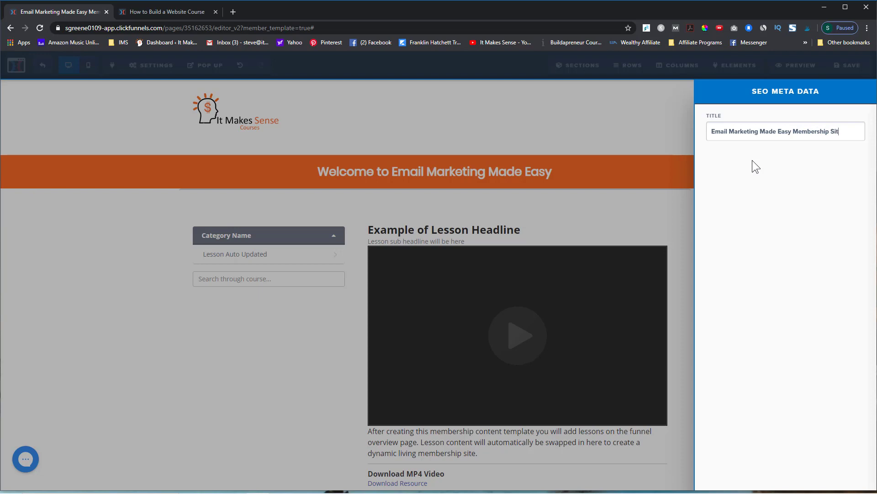
text(e)
click(560, 124)
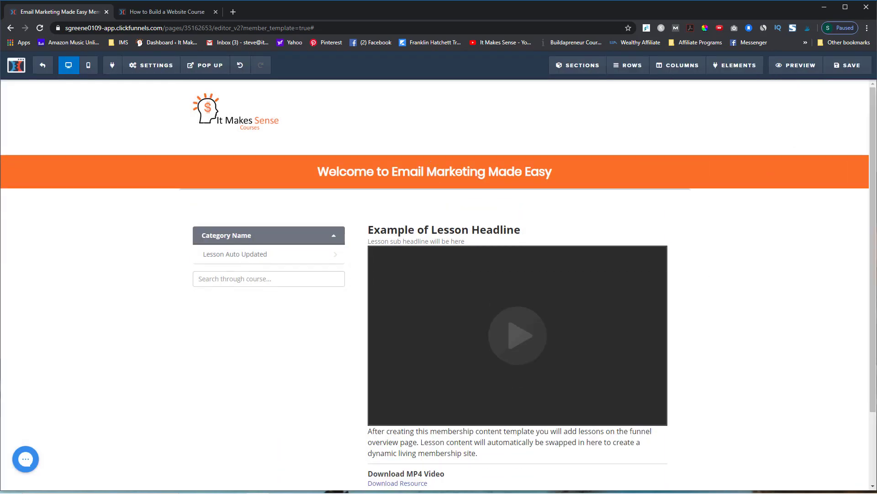
Step: Save the membership page design and return to the funnel's Membership Area overview
click(847, 66)
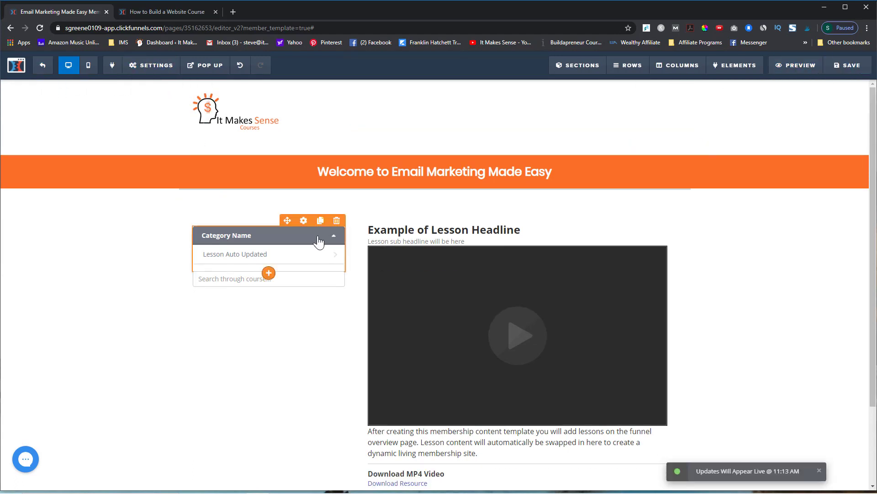
scroll(318, 241, down, 3)
scroll(314, 240, up, 3)
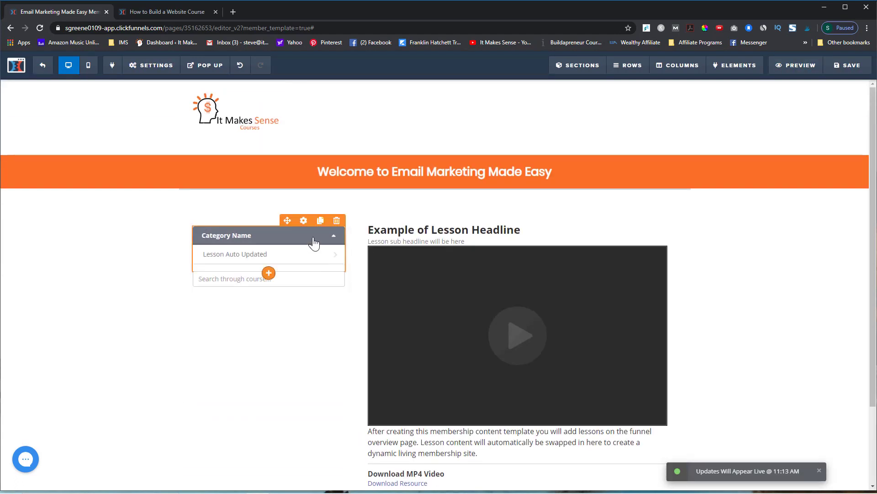
click(42, 65)
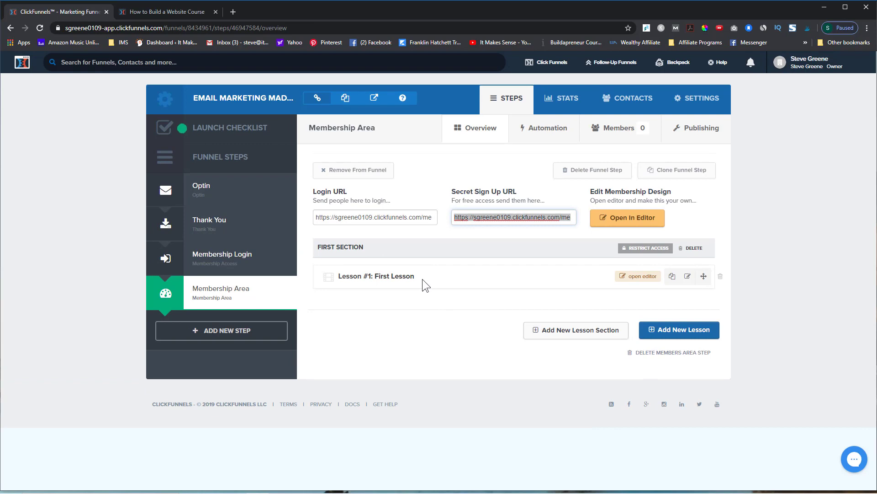
Step: Examine how the lessons are named and ordered in the website course funnel's Membership Area overview
click(179, 12)
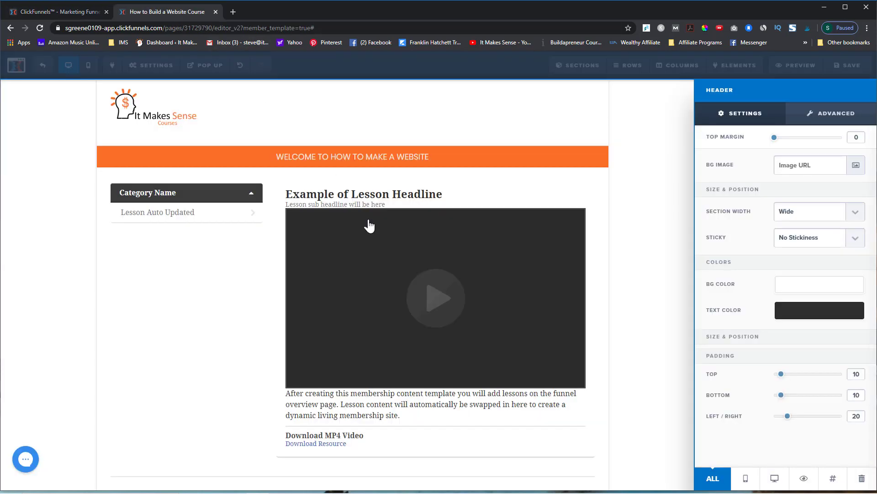
click(75, 143)
click(43, 67)
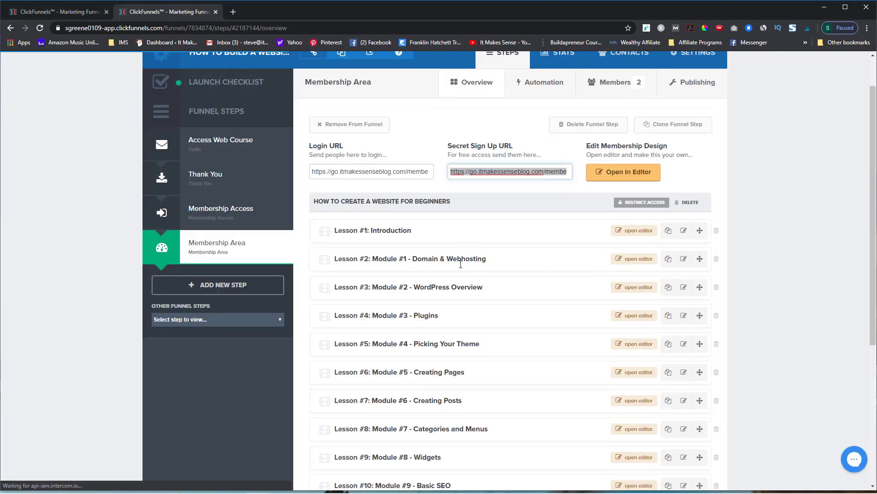
scroll(460, 264, down, 5)
scroll(454, 289, up, 2)
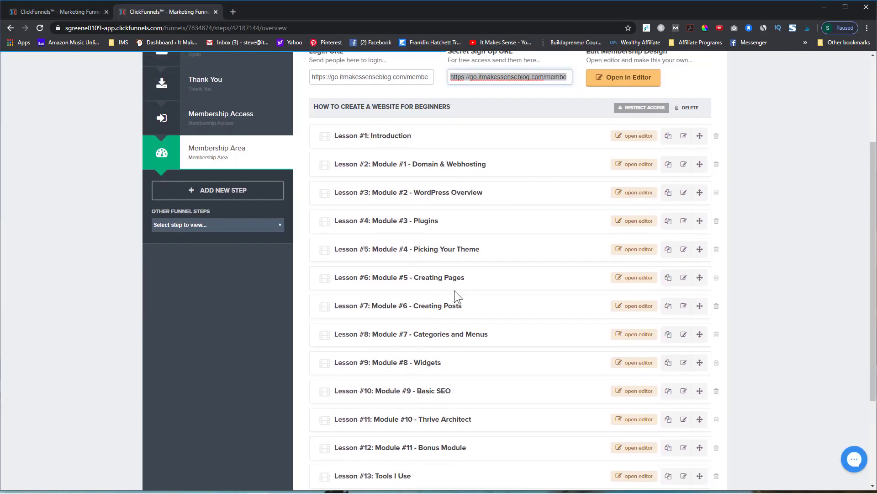
scroll(454, 289, up, 2)
scroll(491, 253, up, 1)
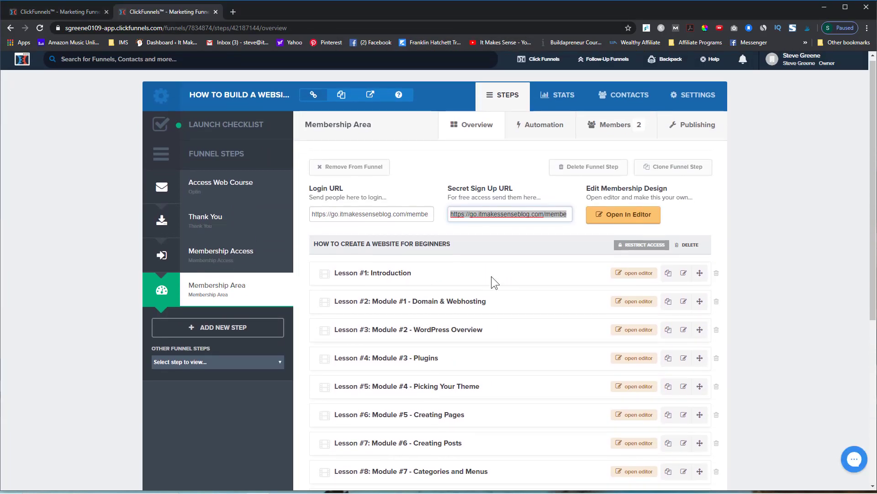
Step: Preview the website course's membership page to examine its lesson navigation, and return to that funnel's Membership Area overview
click(638, 214)
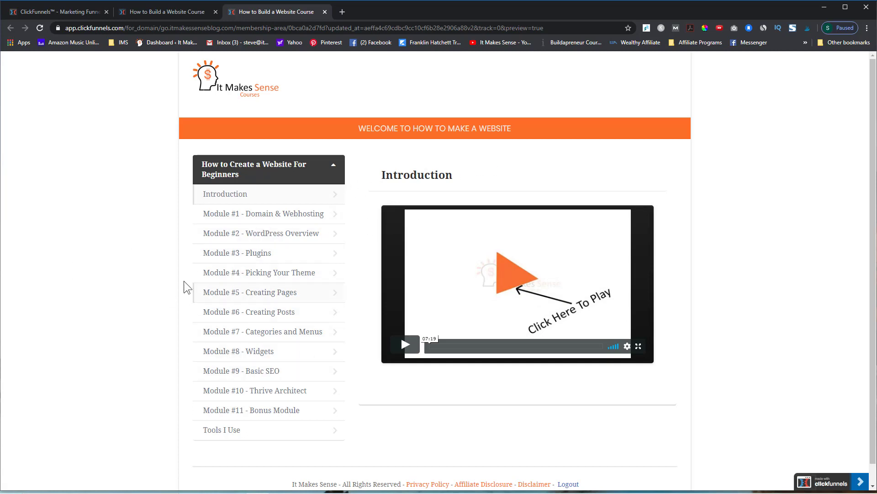
scroll(302, 320, down, 1)
scroll(284, 286, up, 1)
click(325, 11)
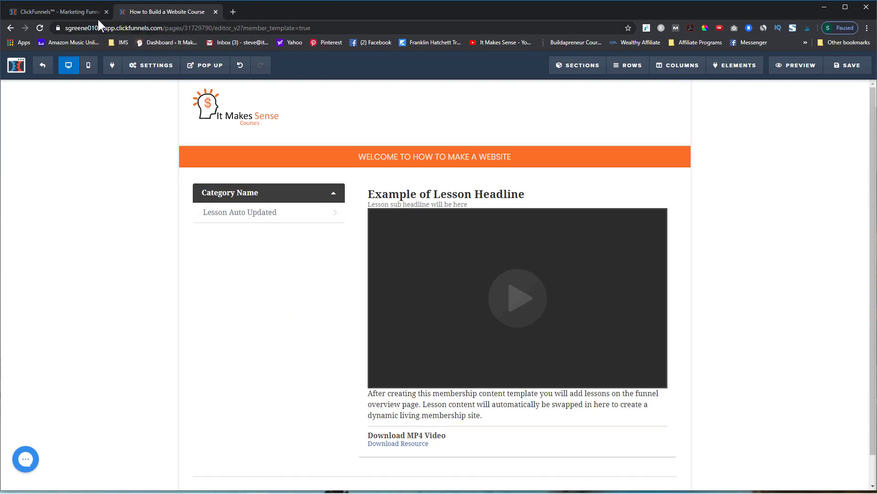
click(78, 14)
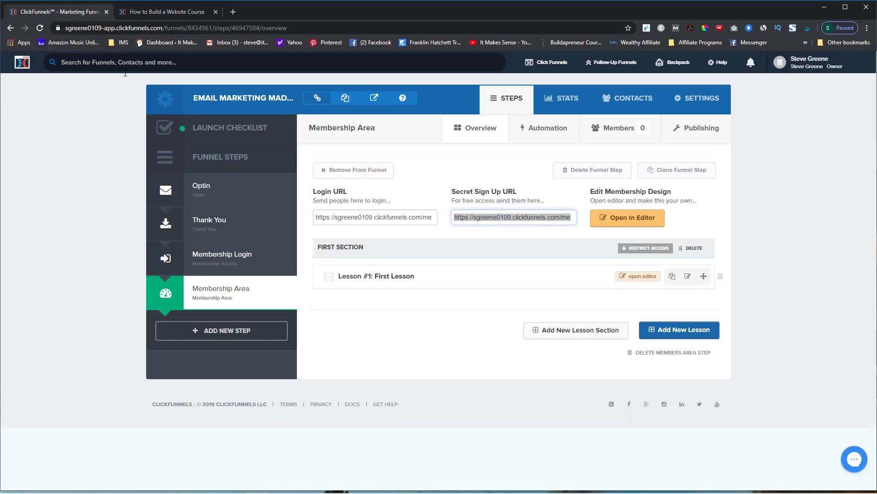
click(155, 11)
click(42, 64)
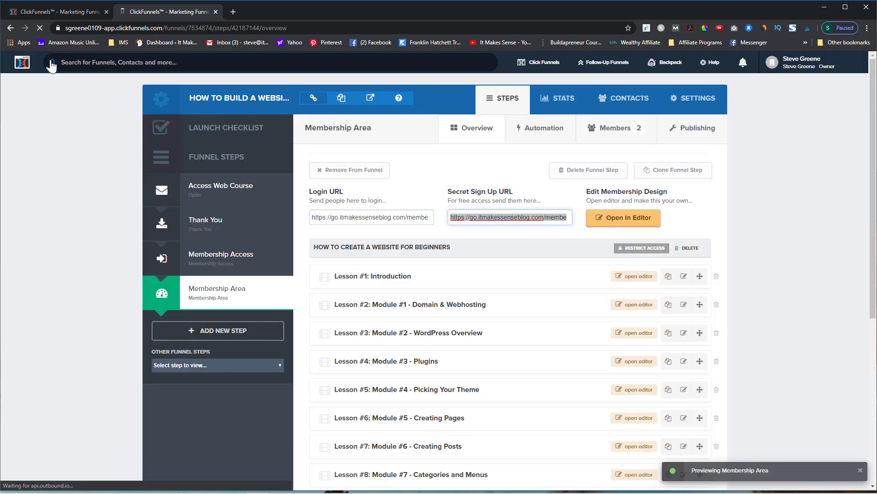
Step: In the email marketing funnel's Membership Area, rename the first lesson section to "Email Marketing Made Easy"
click(73, 15)
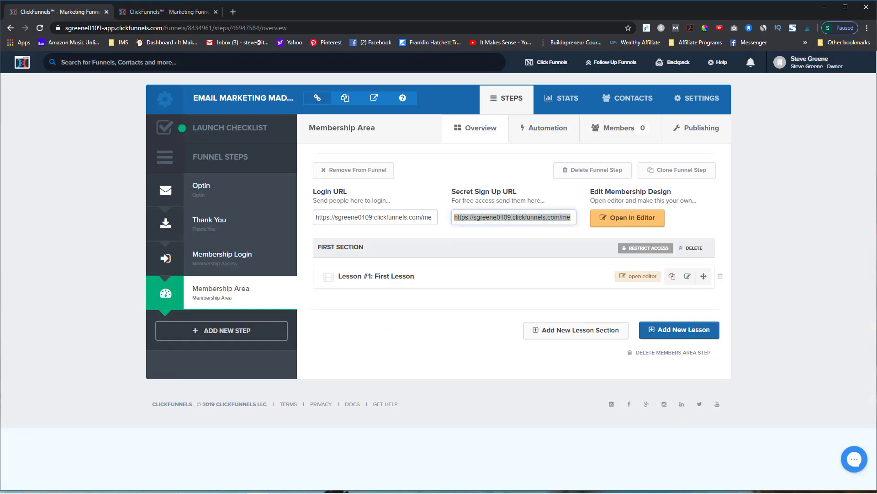
click(363, 250)
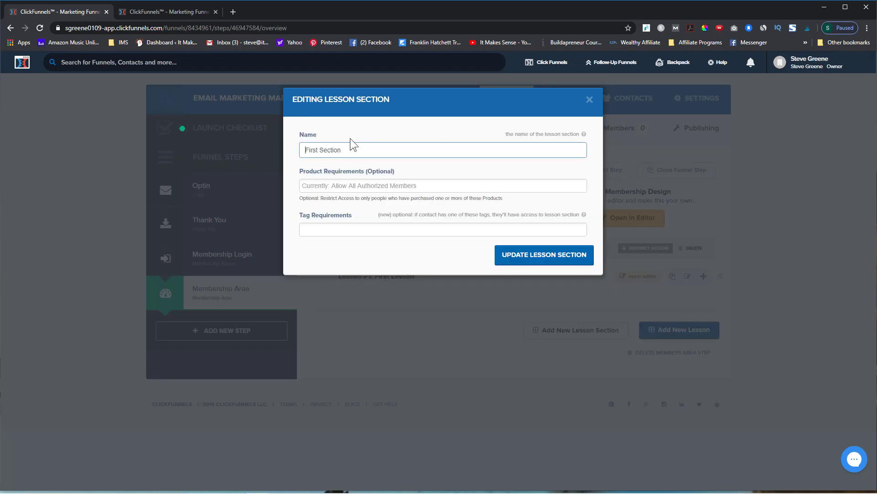
drag(346, 154, 313, 149)
click(158, 10)
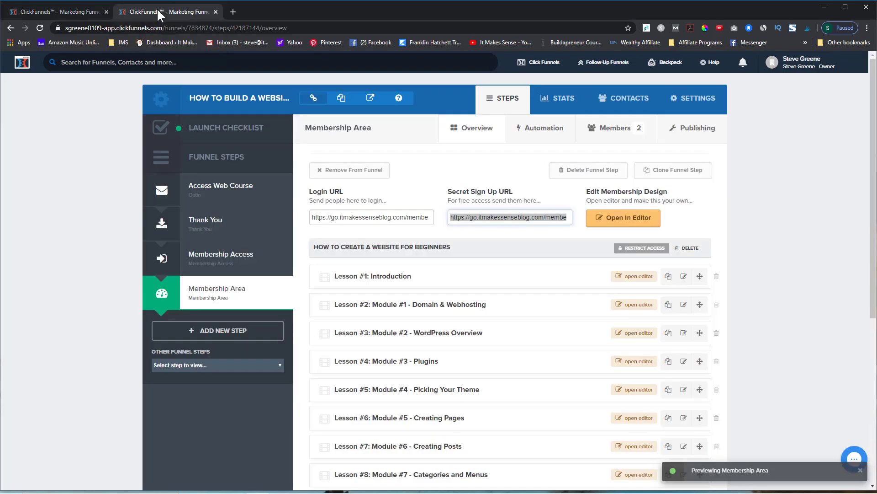
click(72, 9)
text(E)
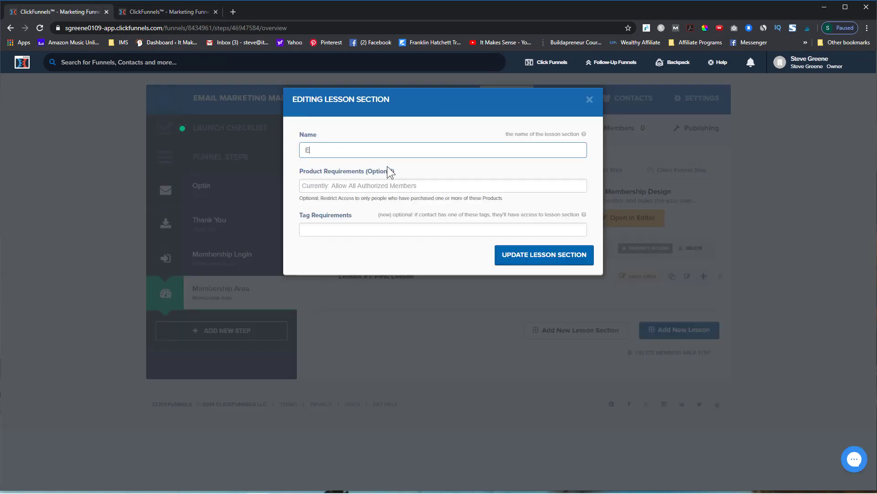
text(mail Marketing Made Easy)
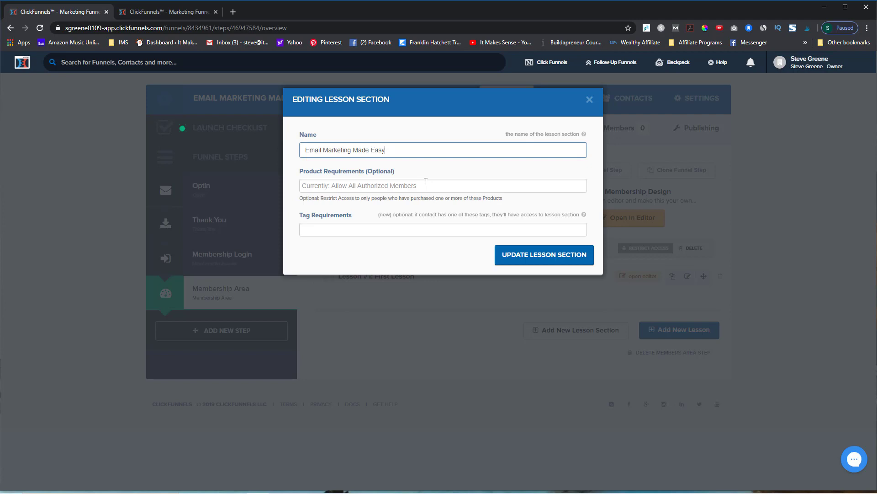
click(527, 260)
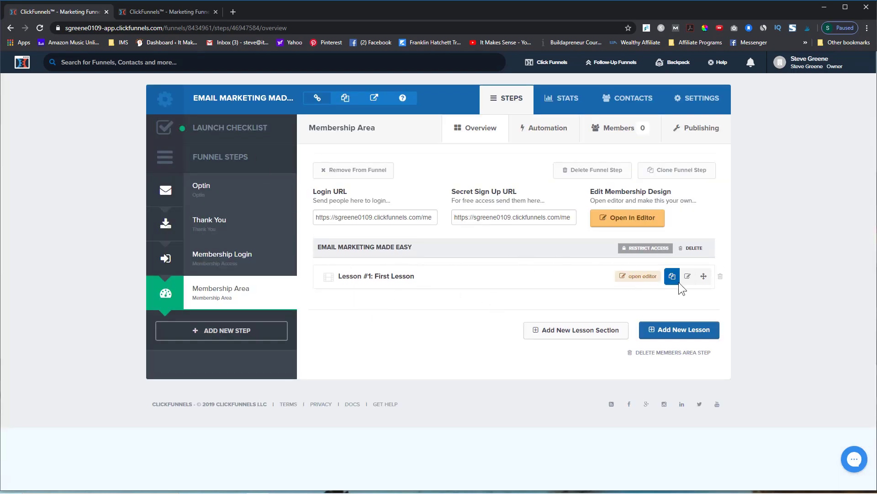
Step: Open Lesson #1 of the email marketing funnel in the lesson editor and compare it with the website course's Introduction lesson
click(652, 280)
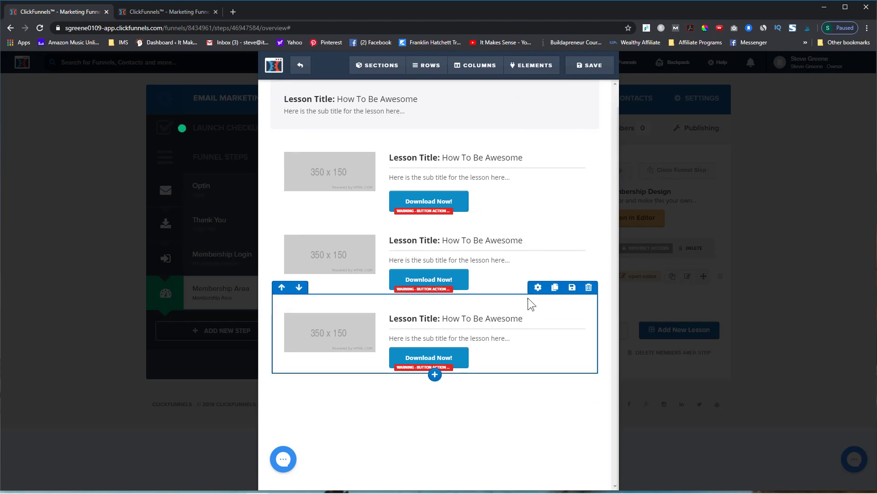
click(164, 12)
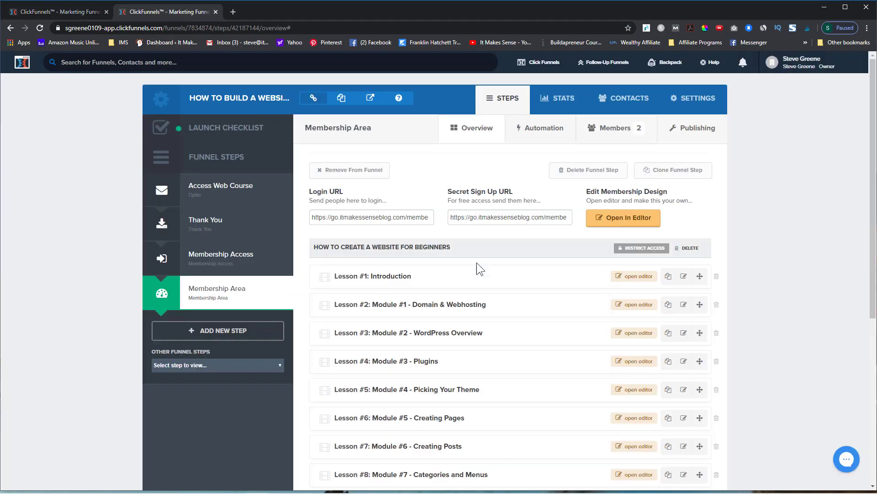
click(638, 275)
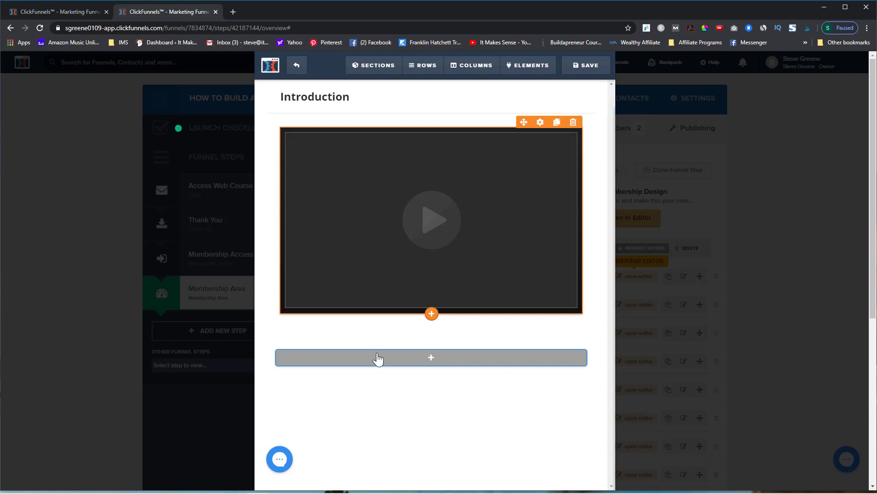
click(296, 66)
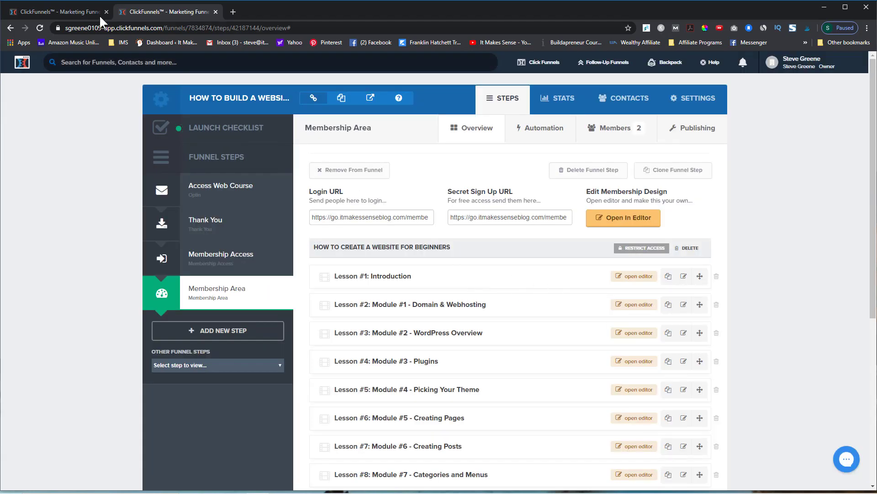
click(92, 12)
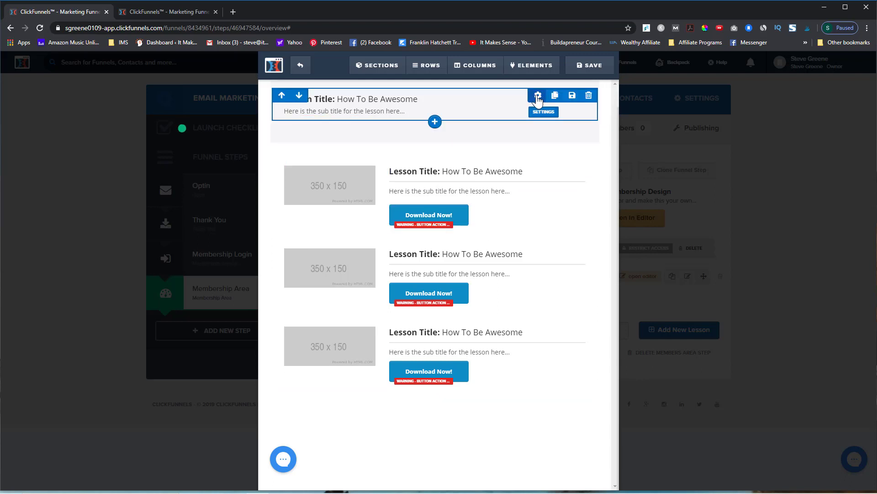
Step: Set the background color of the lesson's title section to white #ffffff
click(538, 96)
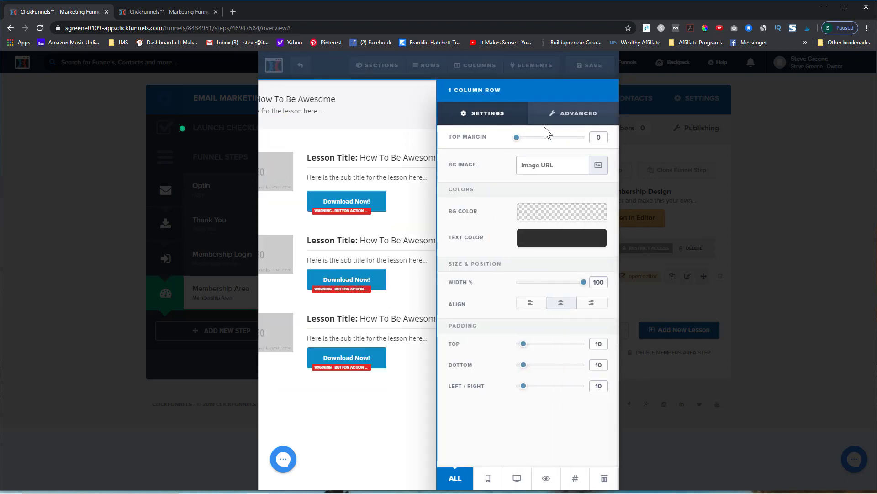
click(386, 111)
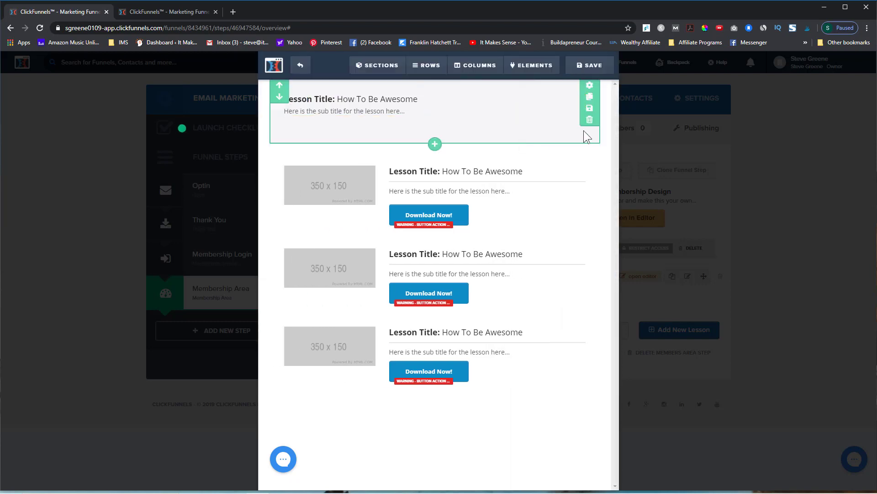
click(590, 87)
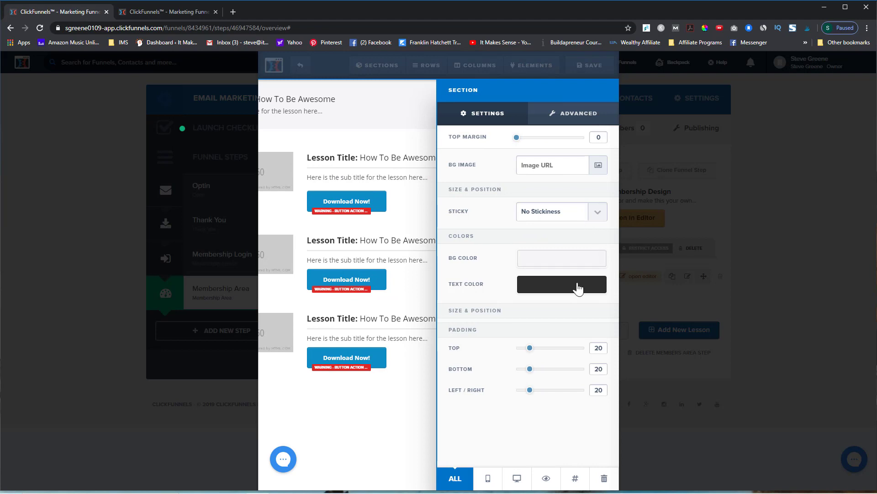
click(543, 262)
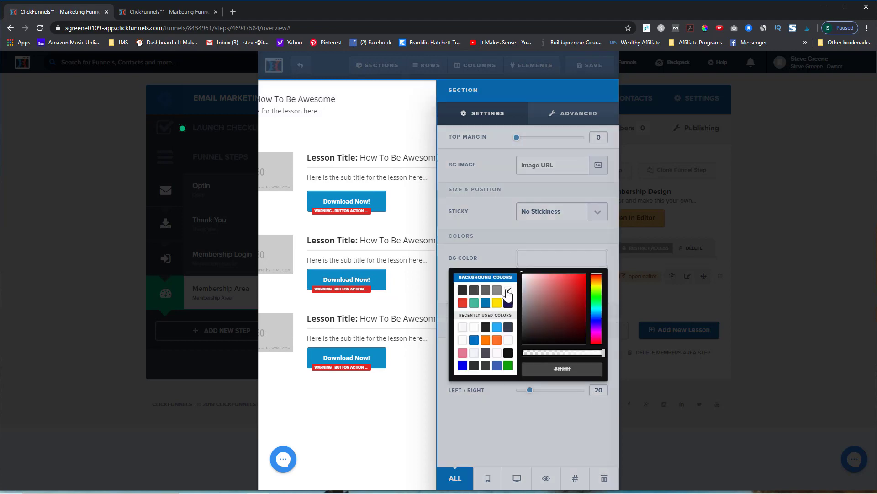
click(401, 143)
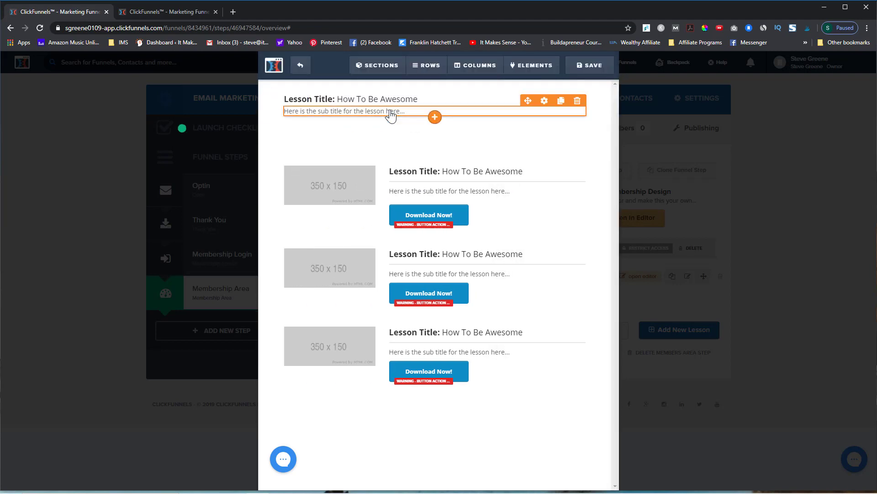
Step: Replace the lesson title at the top with "Introduction" and delete the subtitle beneath it
click(424, 103)
drag(418, 99, 285, 104)
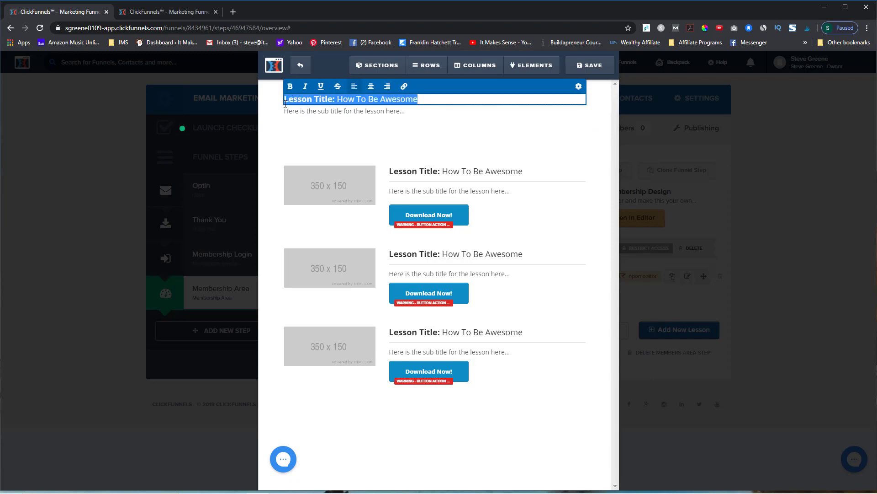
text(Introduction)
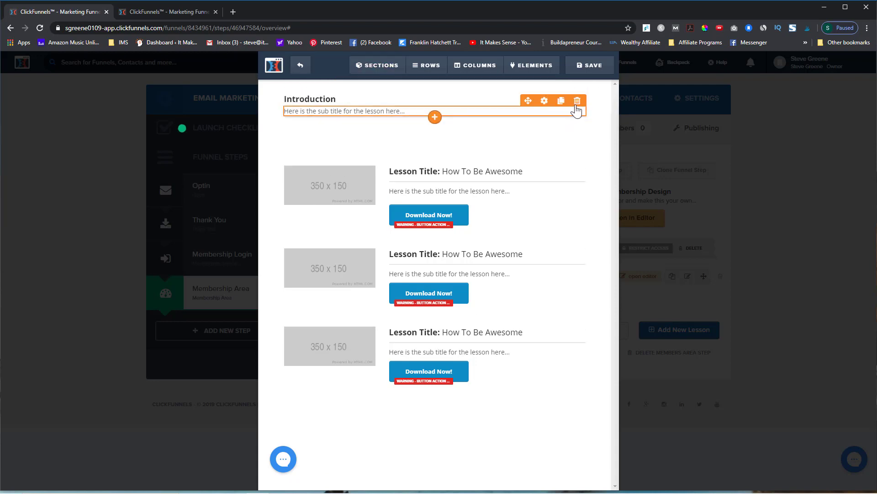
click(577, 101)
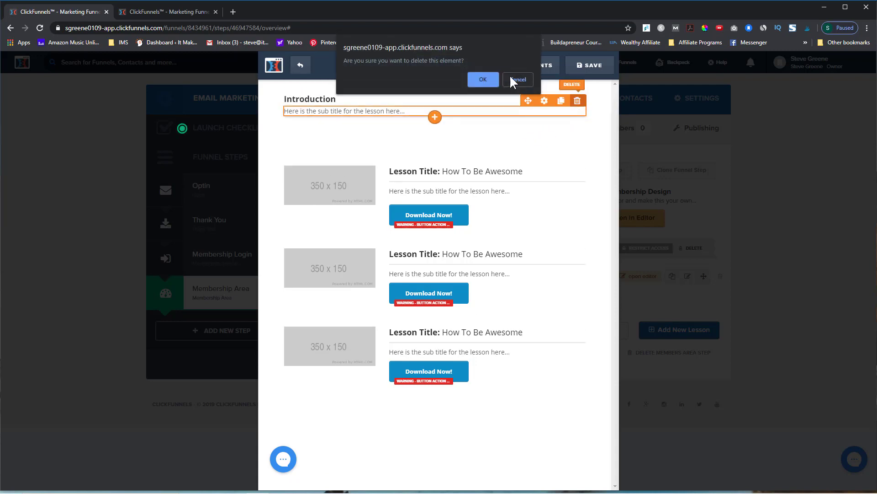
click(483, 78)
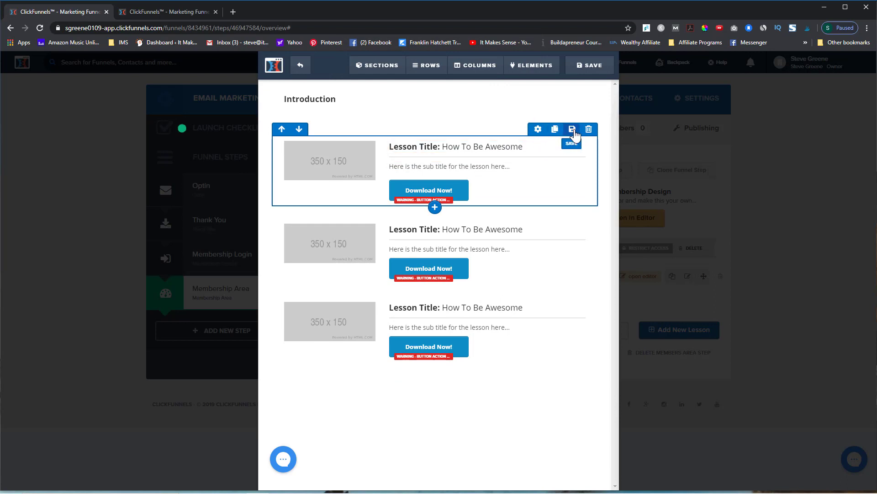
Step: Delete the first two placeholder lesson rows below the Introduction headline
click(589, 130)
click(481, 79)
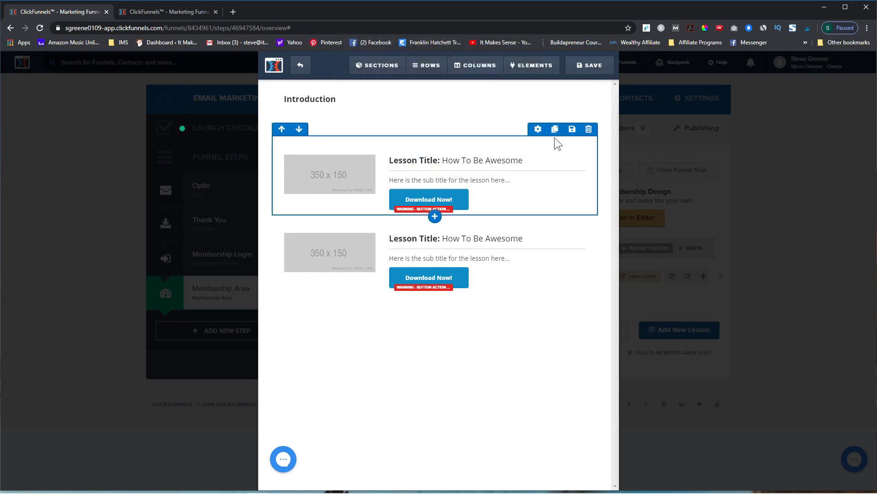
click(589, 130)
click(484, 81)
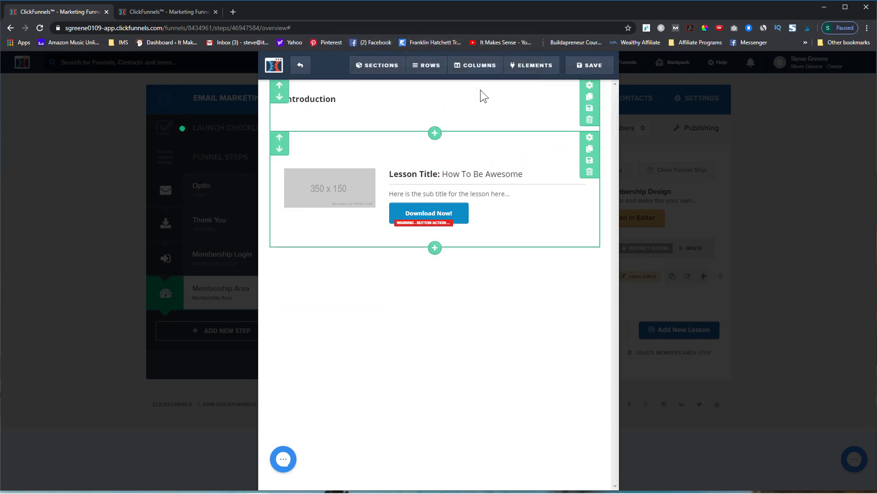
Step: Set the Introduction headline's font size to 22 and its font family to Poppins
click(353, 106)
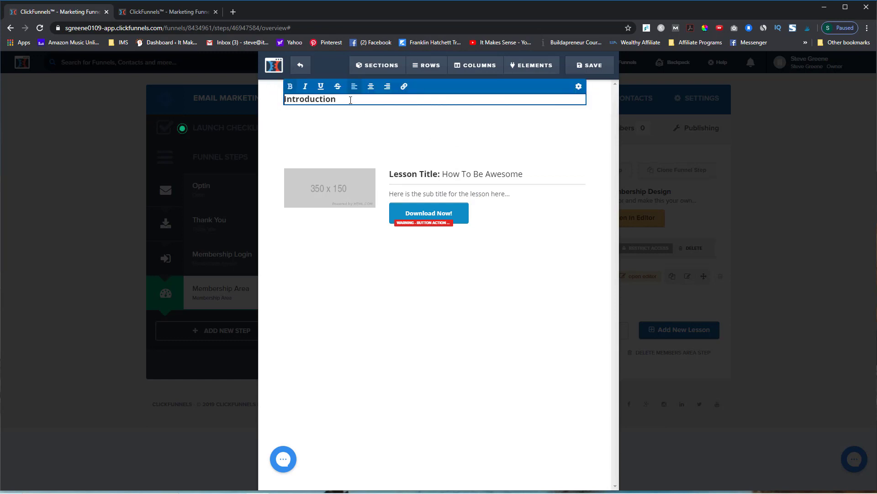
click(338, 137)
click(543, 103)
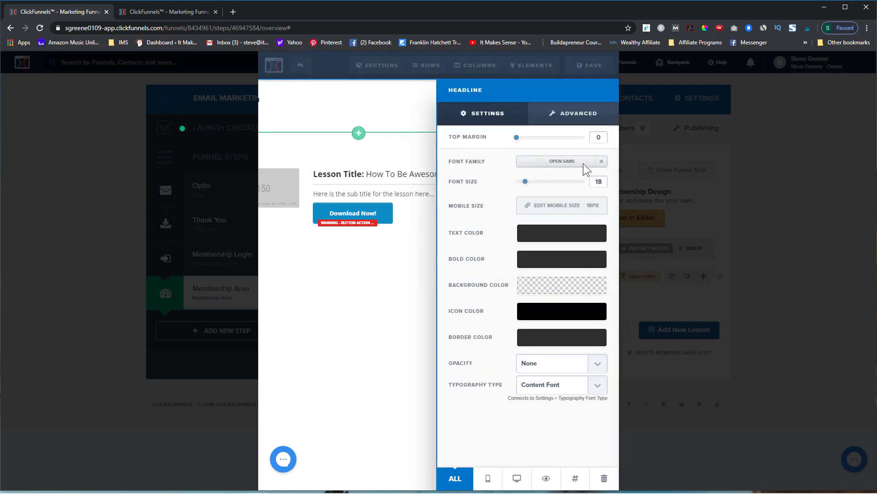
drag(526, 182, 531, 183)
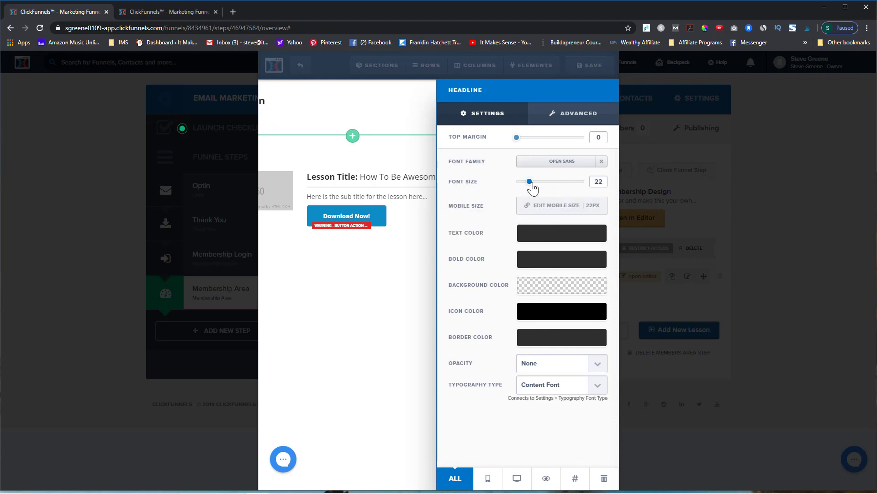
click(572, 163)
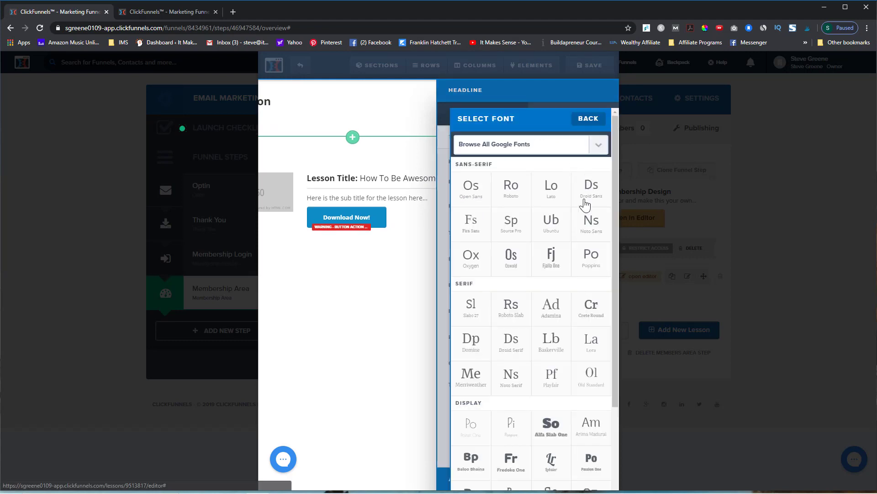
click(591, 256)
click(371, 267)
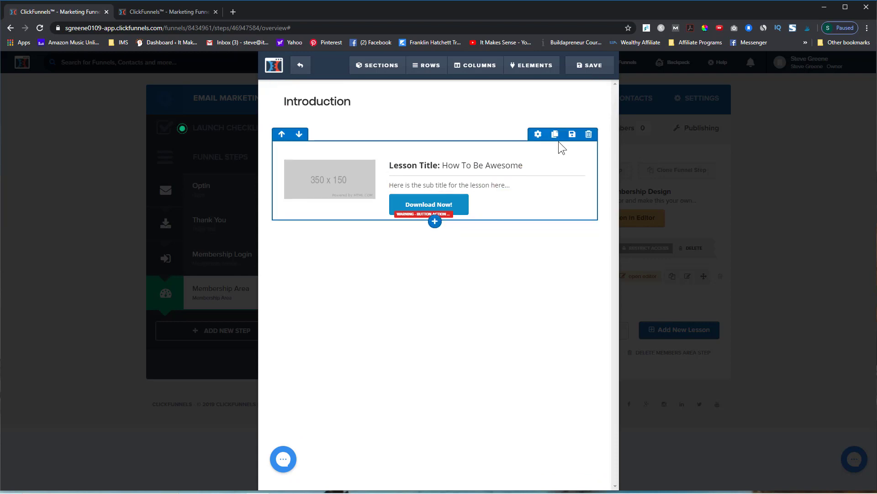
Step: Delete the remaining placeholder lesson section and add a new full-width section below the Introduction headline
click(589, 163)
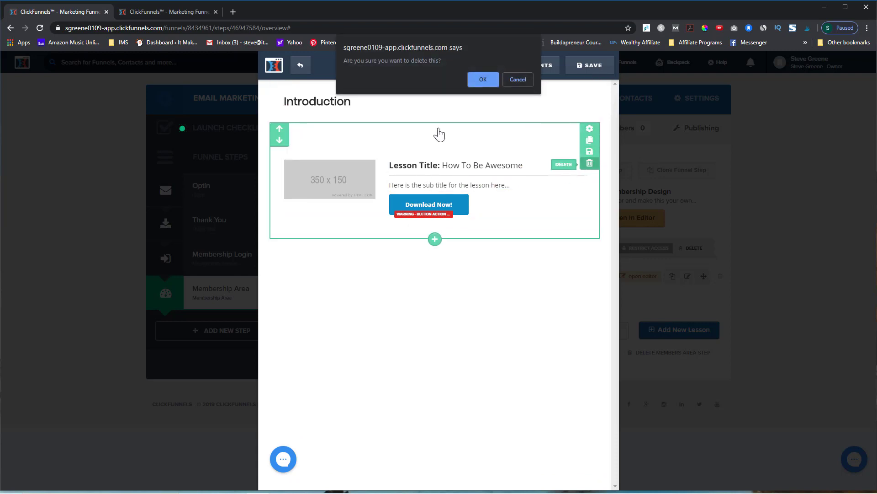
click(483, 79)
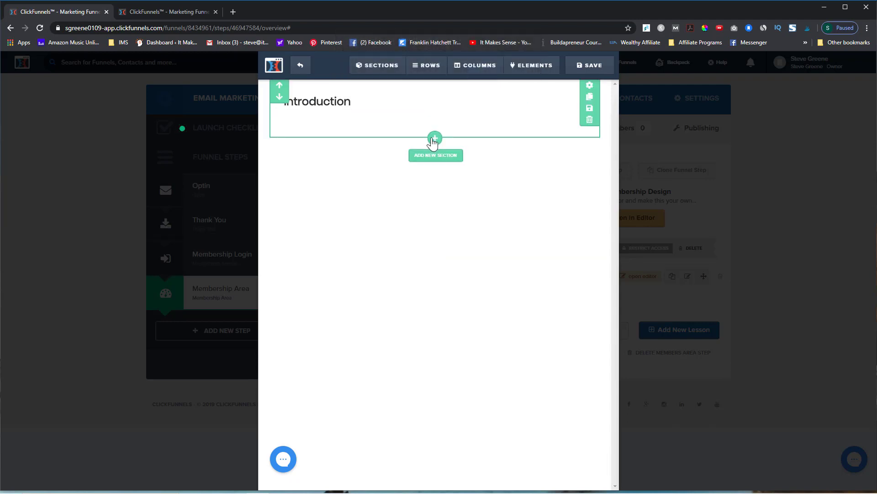
click(434, 141)
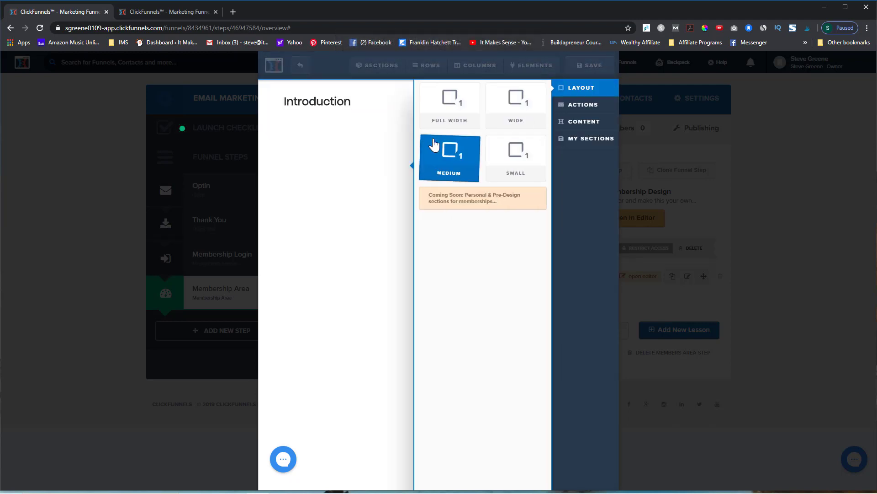
click(451, 111)
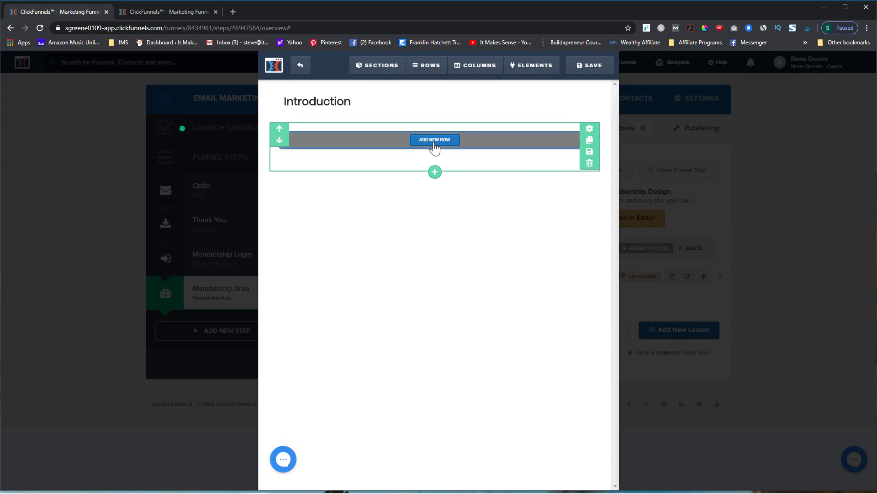
Step: Add a row to the new section and insert a Video element in it
click(434, 172)
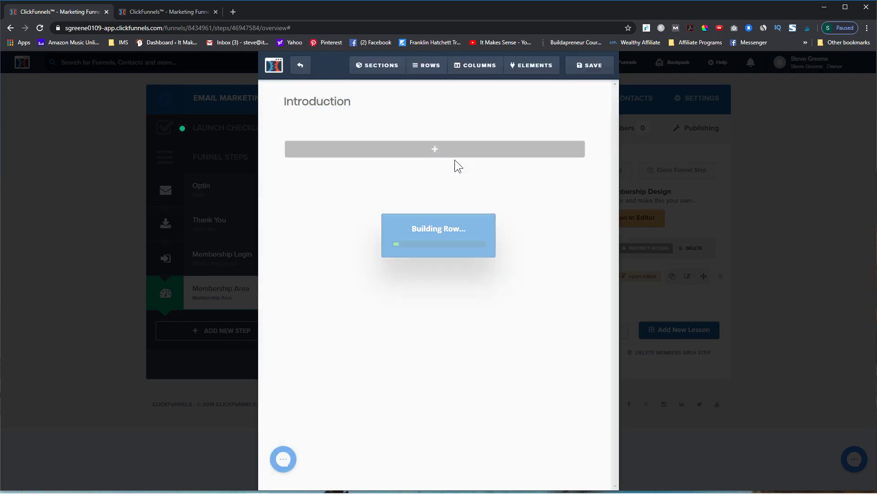
click(435, 150)
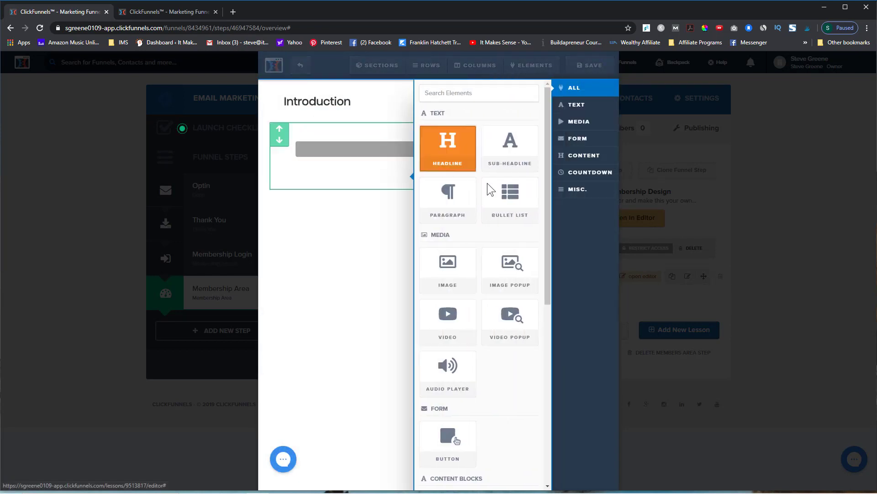
click(456, 323)
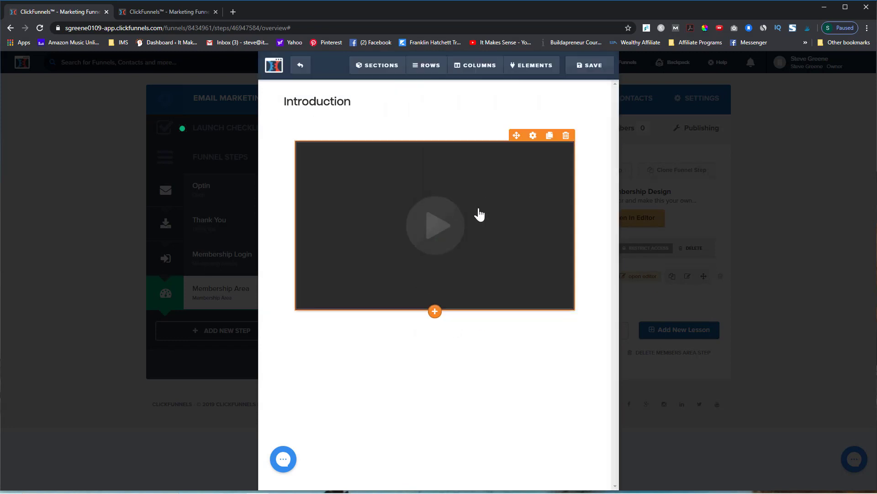
Step: Set the lesson video's type to Vimeo and paste the intro video's private link as its Vimeo URL
click(522, 198)
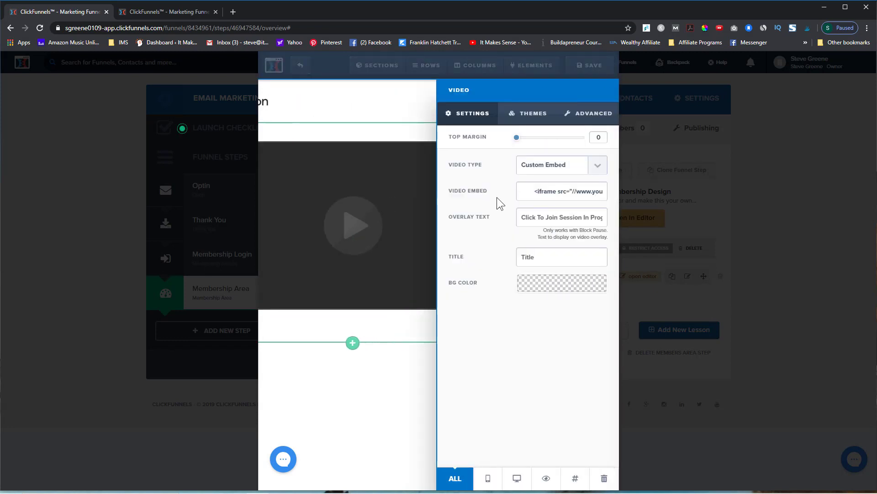
click(602, 170)
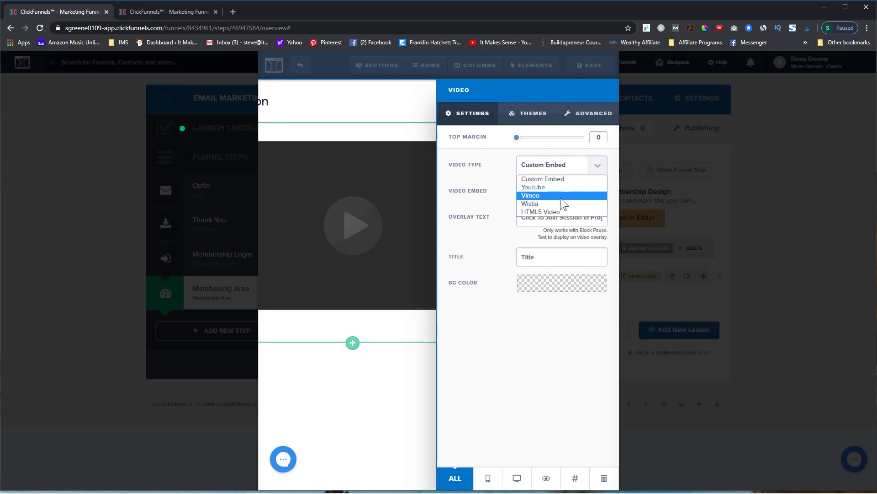
click(560, 197)
click(574, 196)
key(ctrl+v)
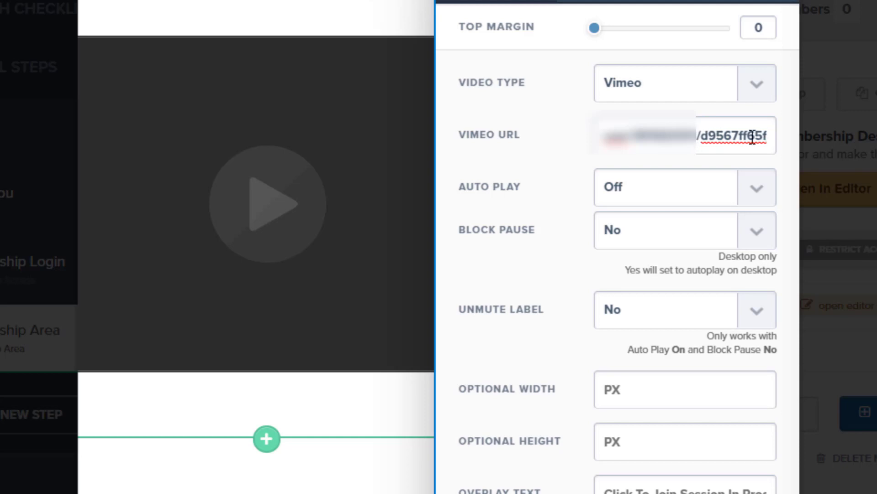
drag(773, 136, 707, 136)
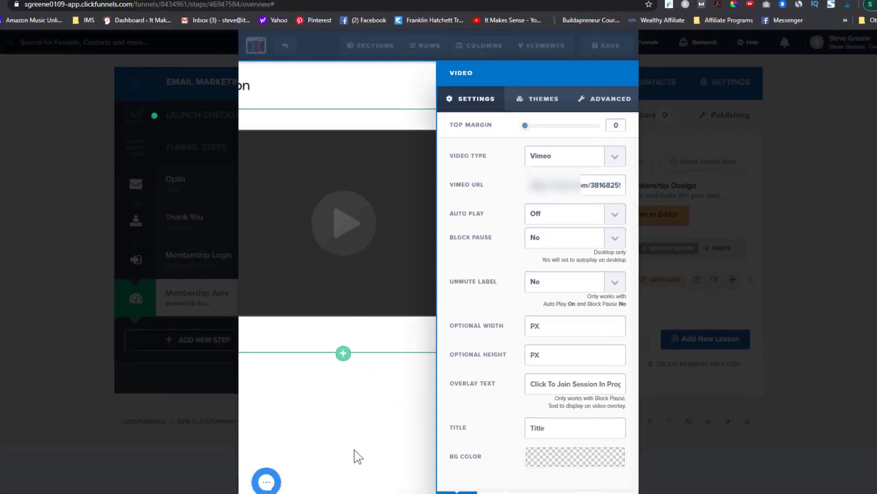
click(355, 449)
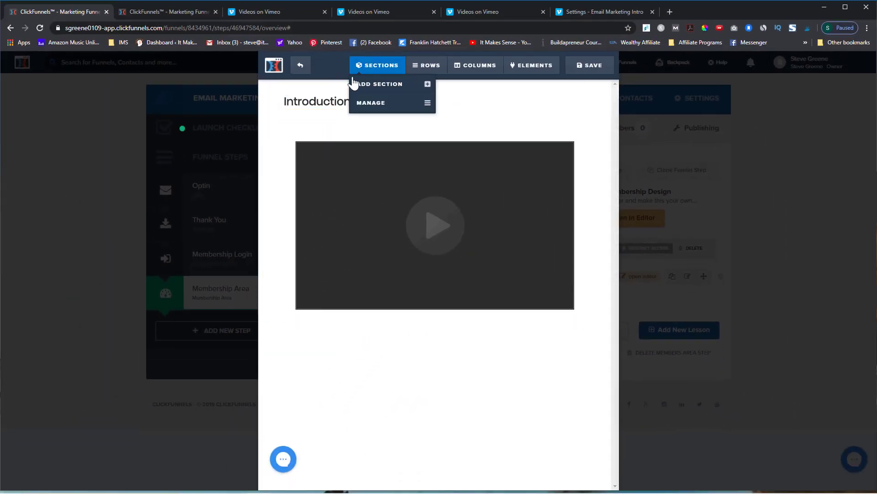
Step: Save the lesson and preview the email marketing membership page from its design editor
click(612, 46)
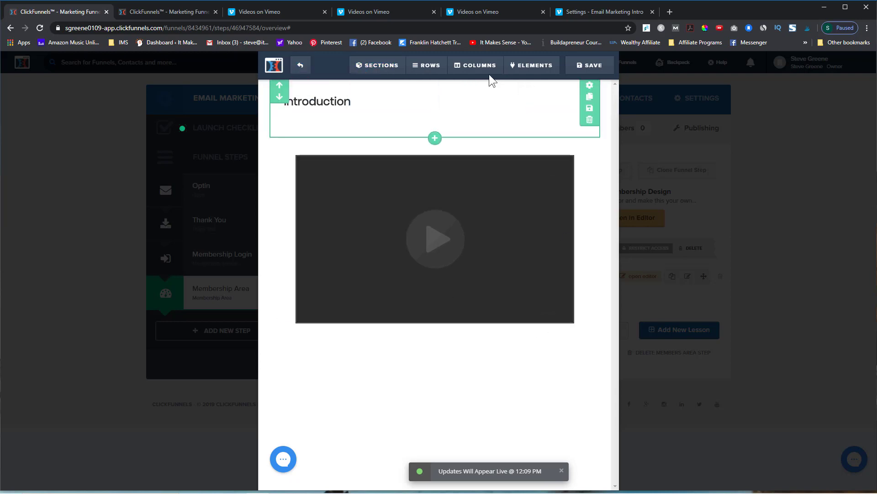
click(300, 66)
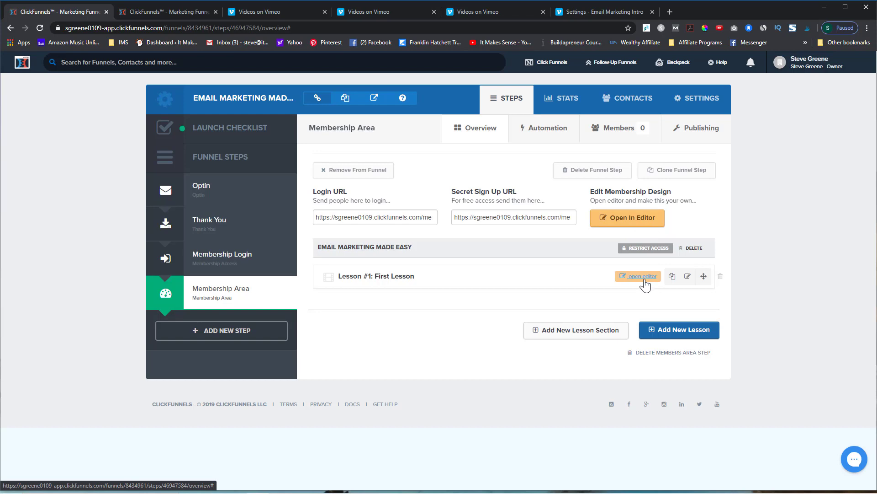
click(630, 221)
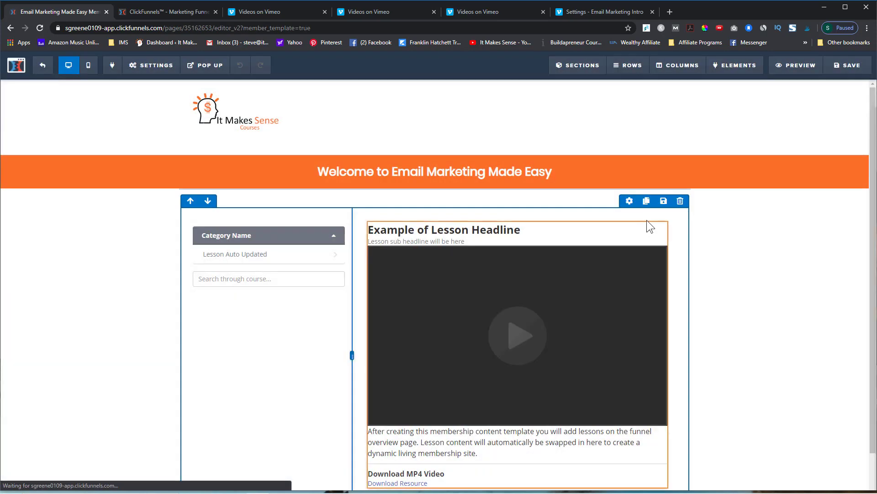
click(796, 65)
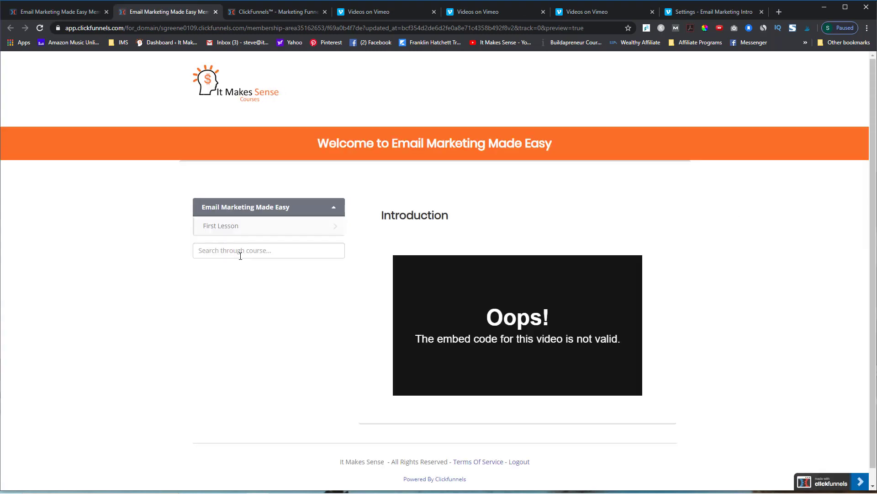
Step: Close the preview and check the website course's Introduction lesson for comparison
click(216, 11)
click(168, 12)
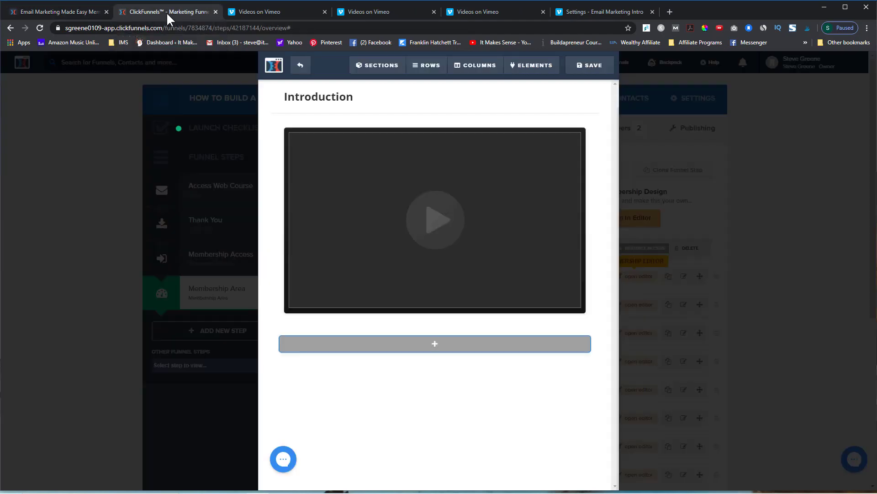
click(59, 11)
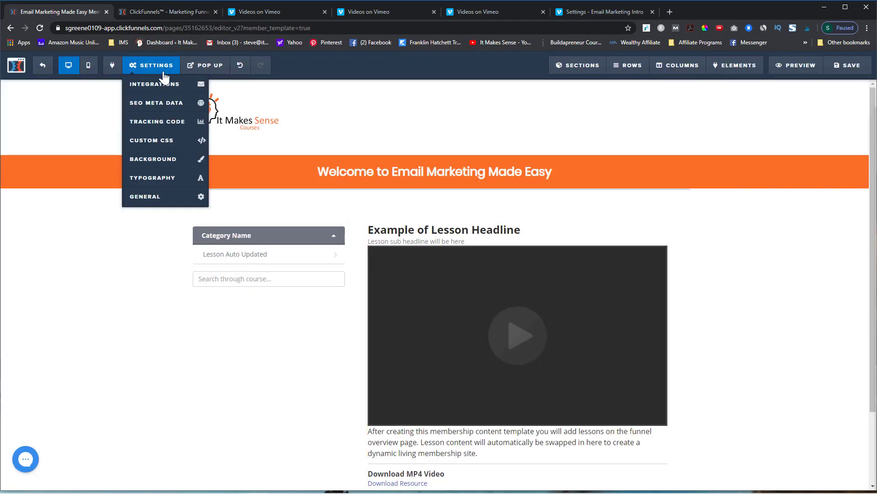
click(43, 65)
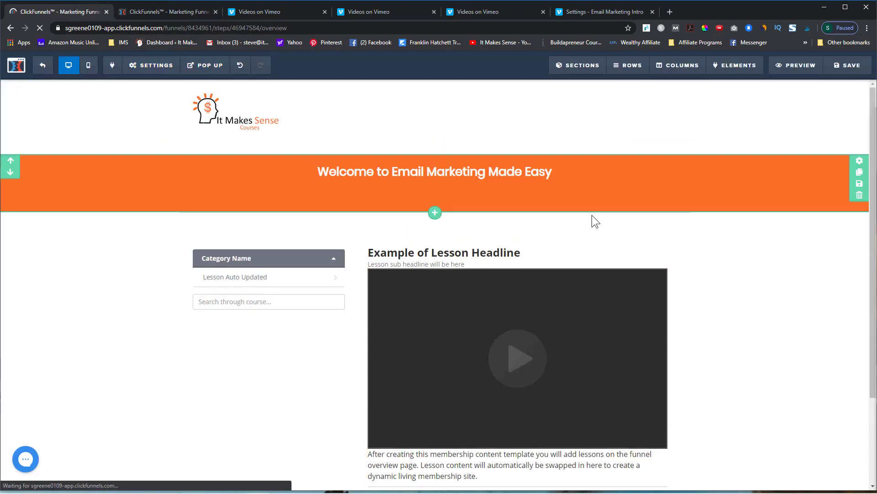
click(635, 279)
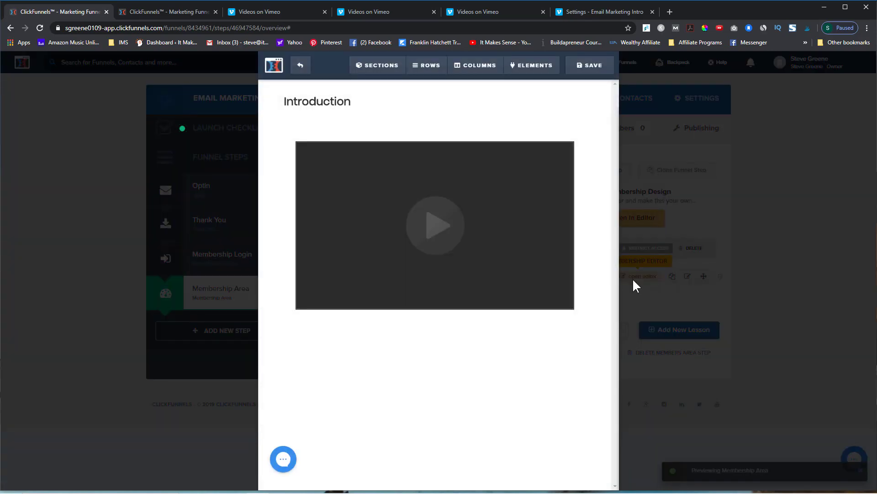
click(530, 139)
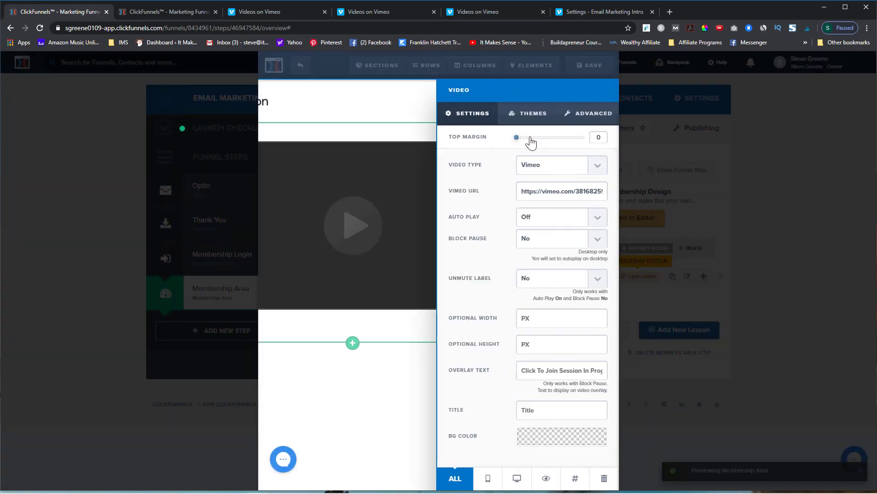
click(580, 191)
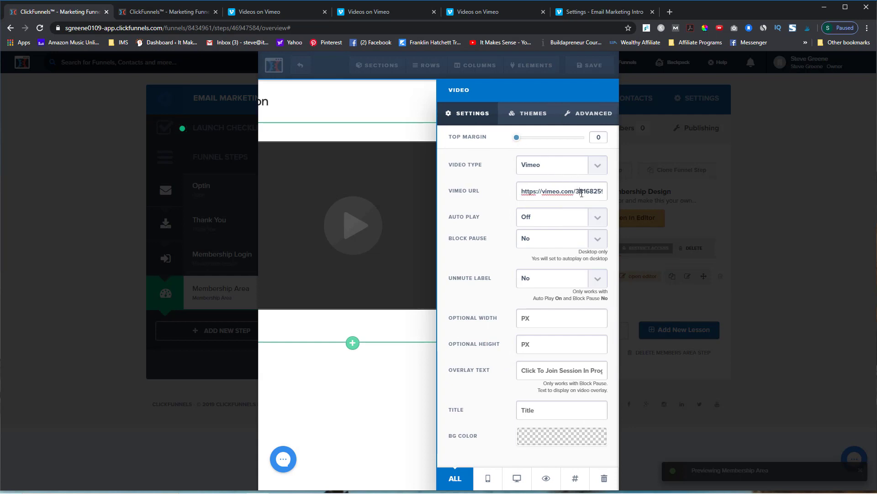
key(Right)
key(Right)
key(Right)
key(Right)
key(Right)
key(Right)
key(Right)
key(Right)
key(Right)
key(Right)
key(Right)
key(Right)
key(Right)
key(Right)
key(Right)
key(Right)
key(Right)
key(Right)
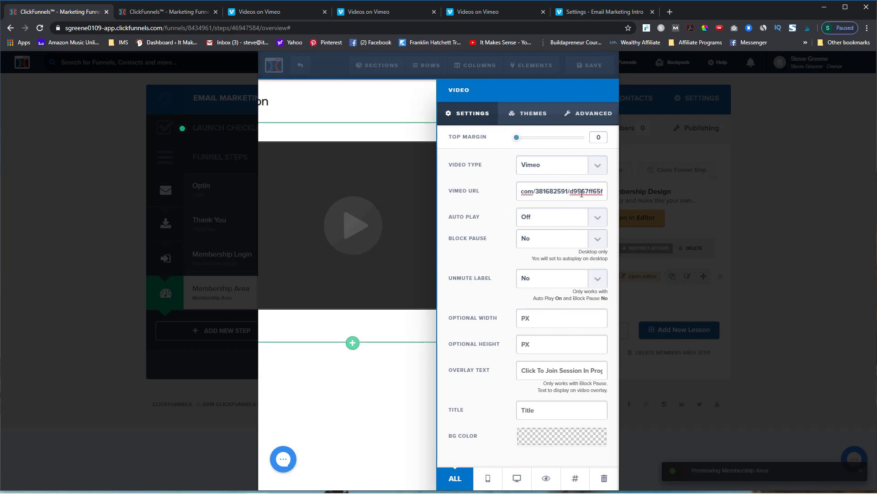
drag(568, 191, 603, 192)
key(BackSpace)
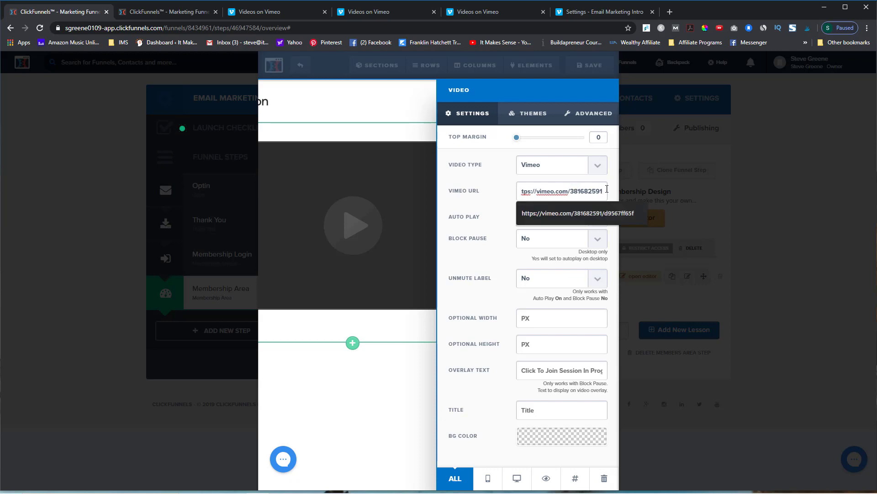
Step: Save the changes to Lesson #1 and return to the Membership Area overview
click(390, 111)
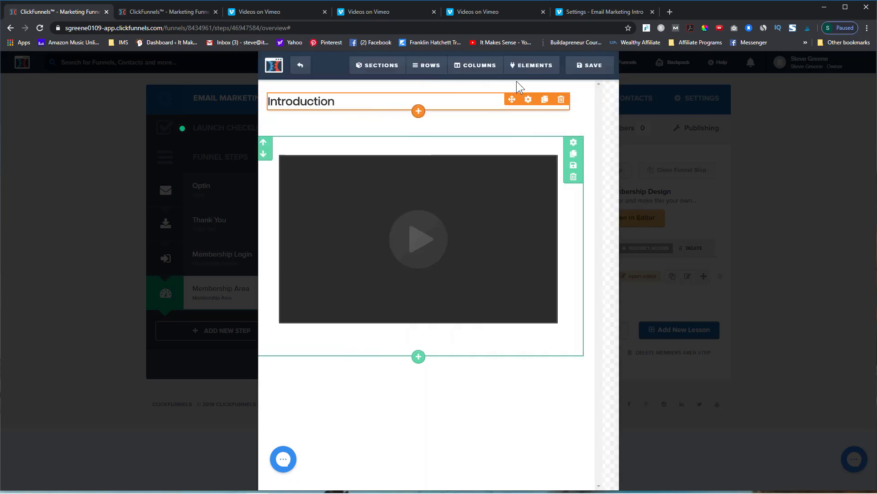
click(588, 68)
click(304, 69)
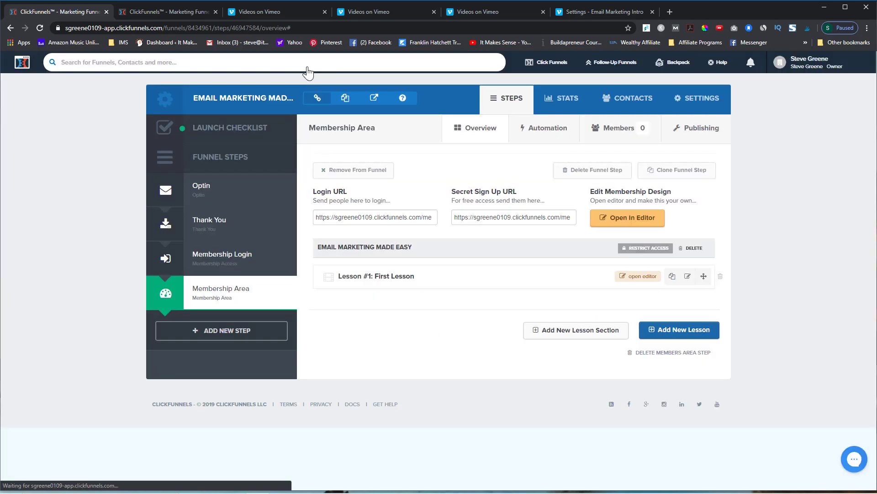
Step: Preview the membership page from its design editor, test-play the introduction video, and return to the Membership Area overview
click(607, 226)
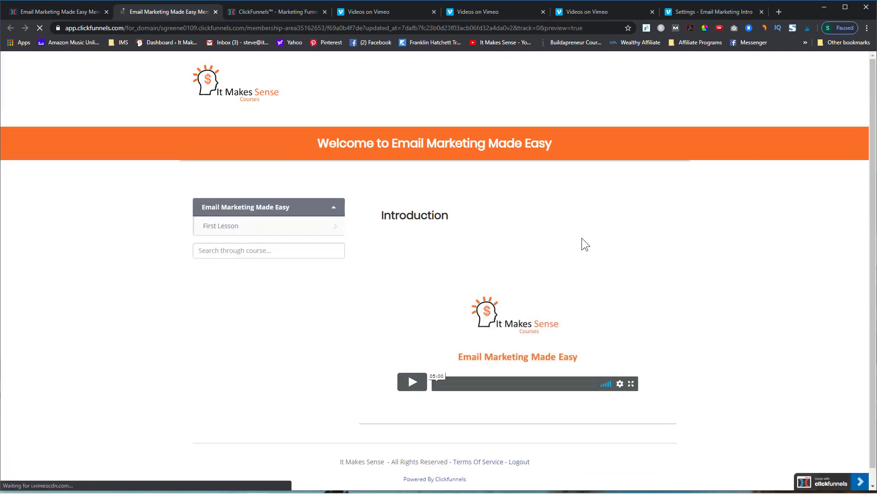
click(413, 383)
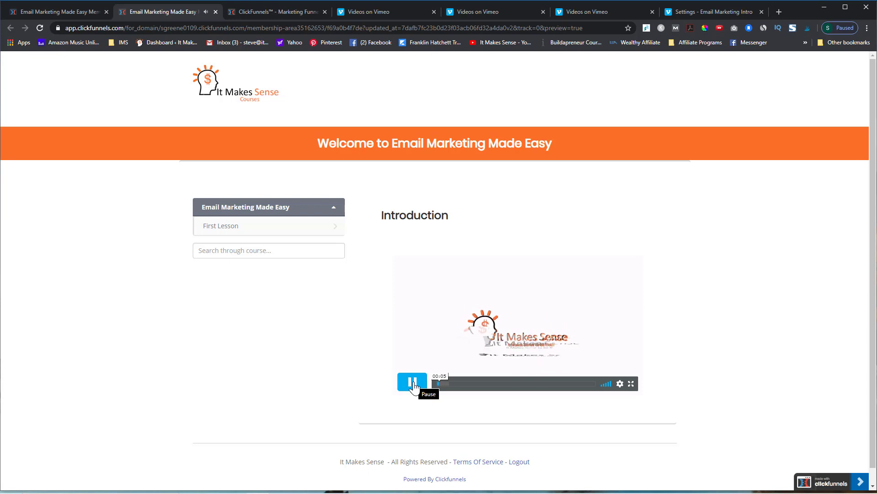
click(413, 383)
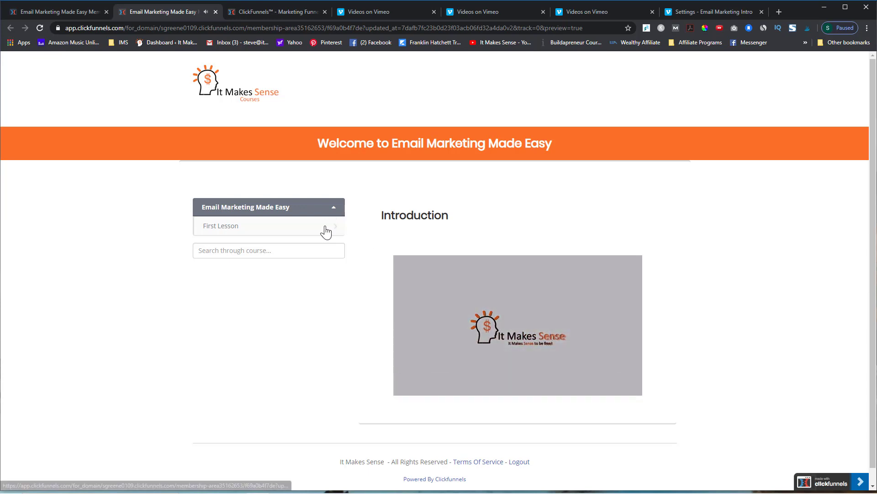
click(216, 11)
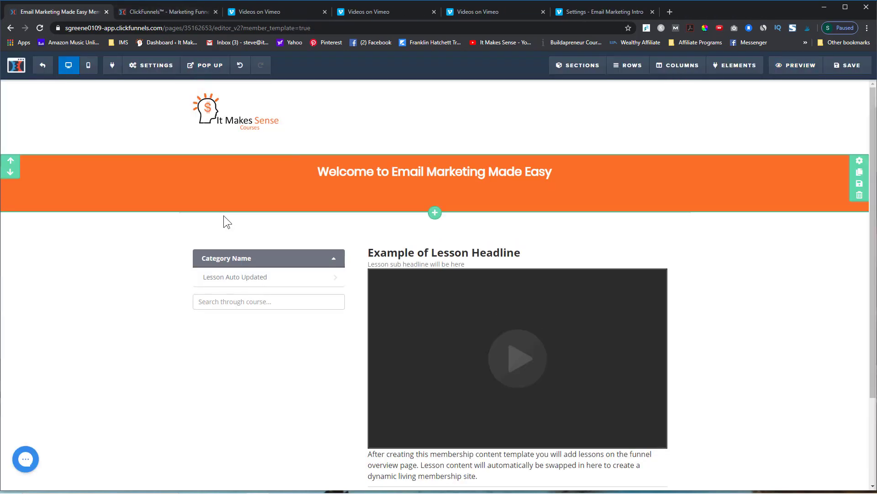
click(42, 65)
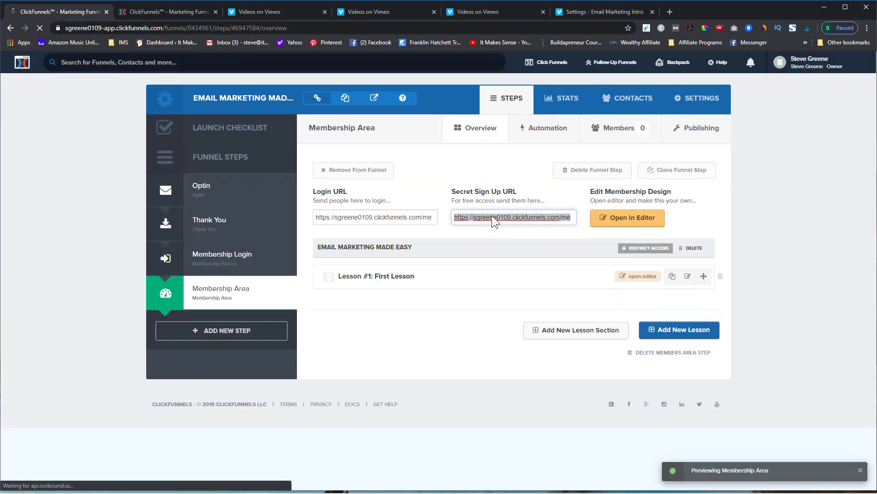
click(673, 278)
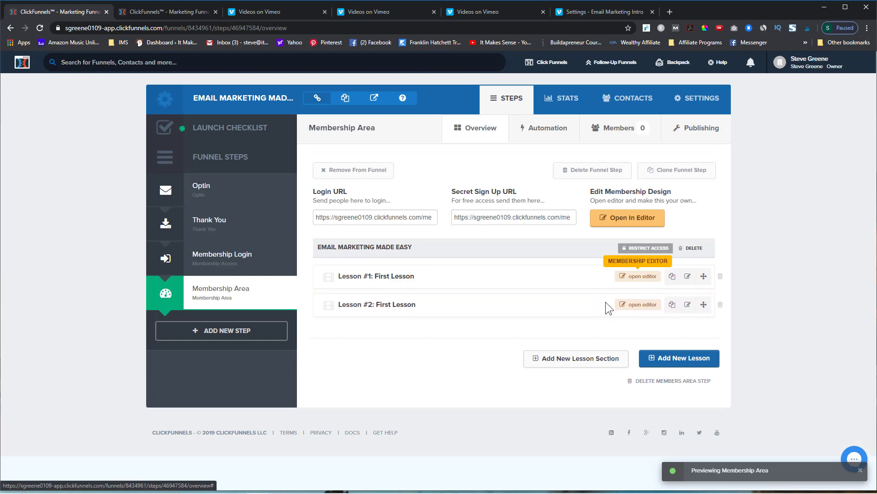
click(720, 308)
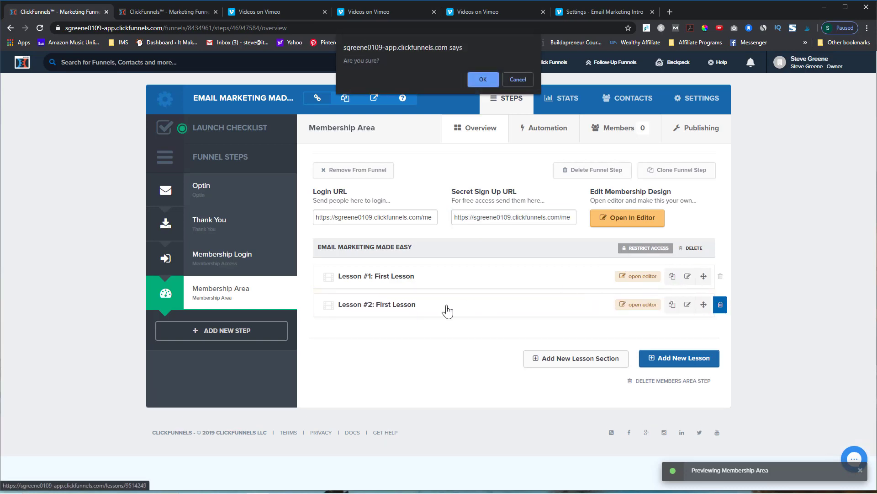
click(484, 79)
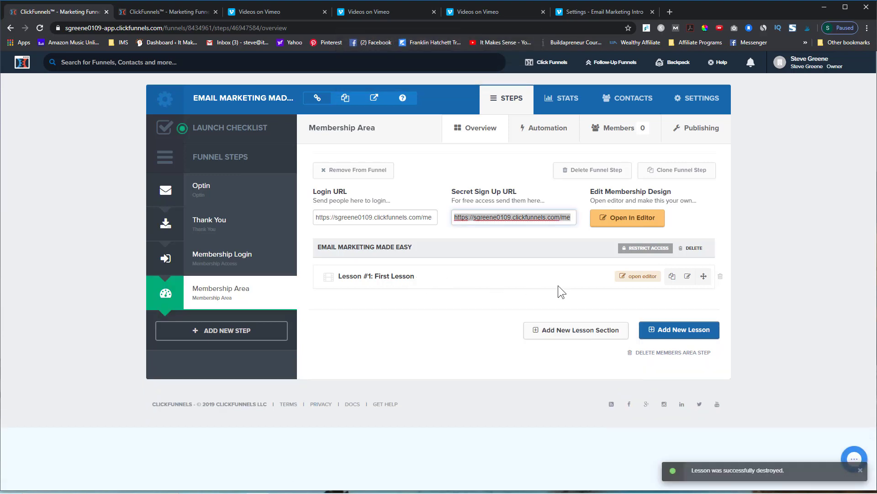
Step: Rename Lesson #1 as Introduction and update the lesson
click(687, 277)
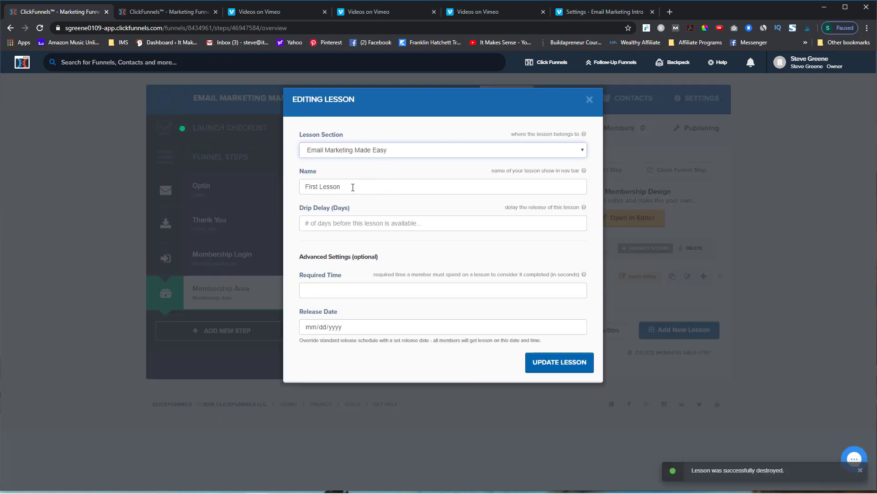
drag(355, 187, 287, 198)
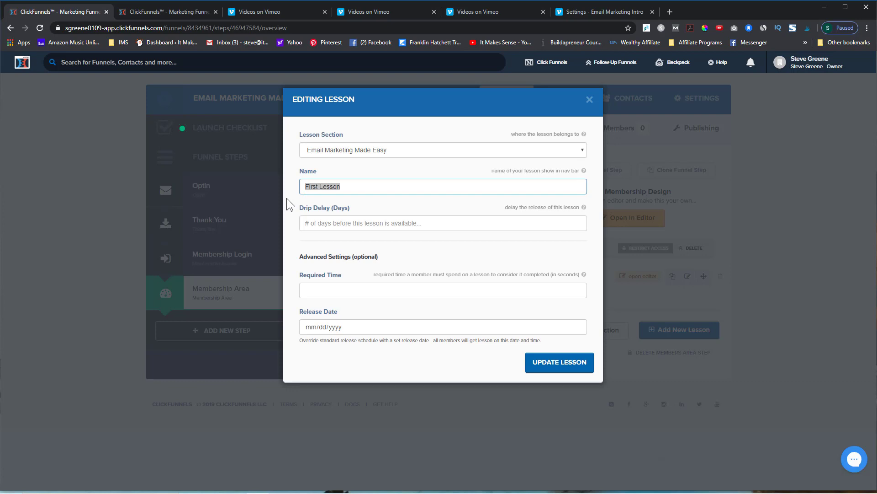
text(Into)
key(BackSpace)
text(roduction)
click(553, 362)
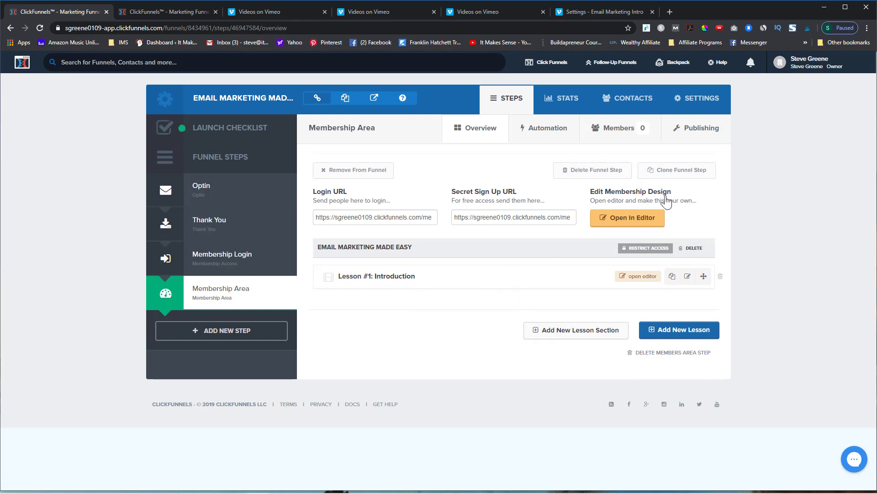
Step: Preview the membership page to check the lesson name in its course navigation, and return to the Membership Area overview
click(608, 219)
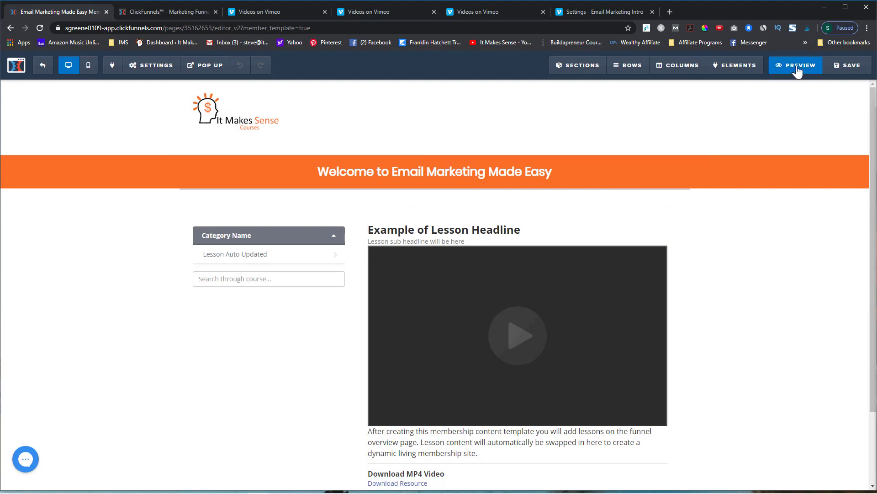
click(797, 68)
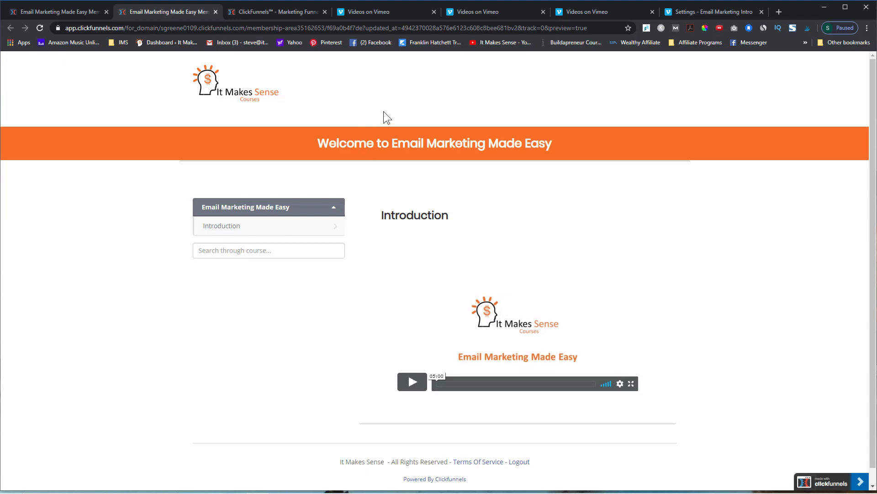
click(215, 12)
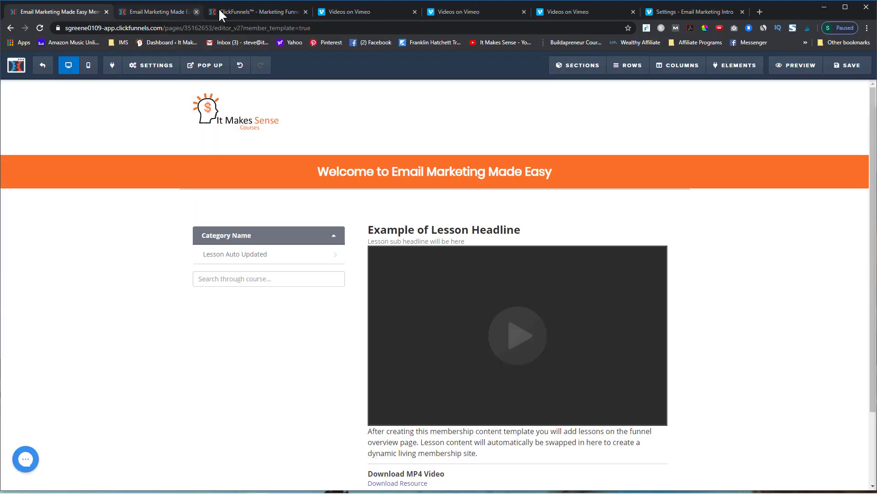
click(50, 67)
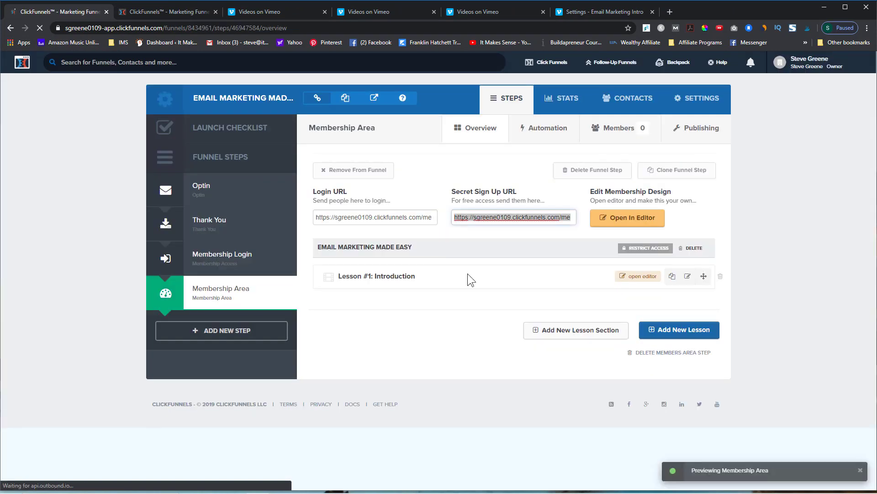
Step: Duplicate the Introduction lesson and rename the copy, Lesson #2, as Terms and Definitions
click(672, 277)
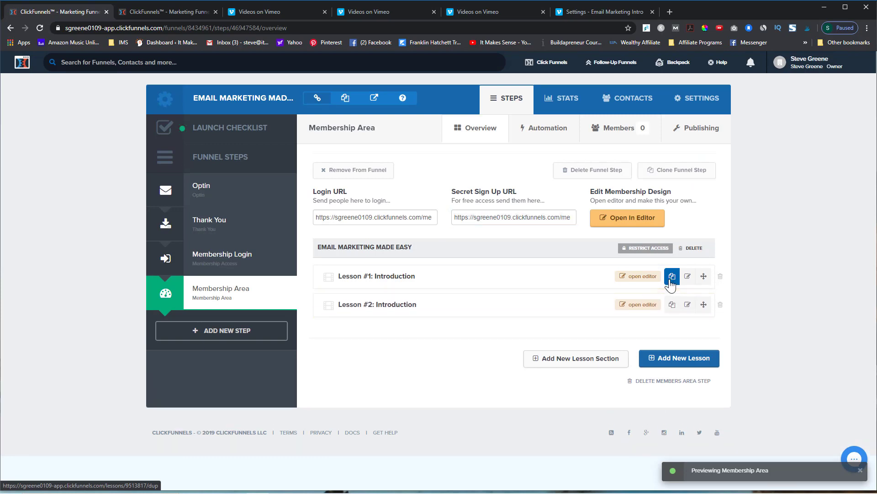
click(687, 305)
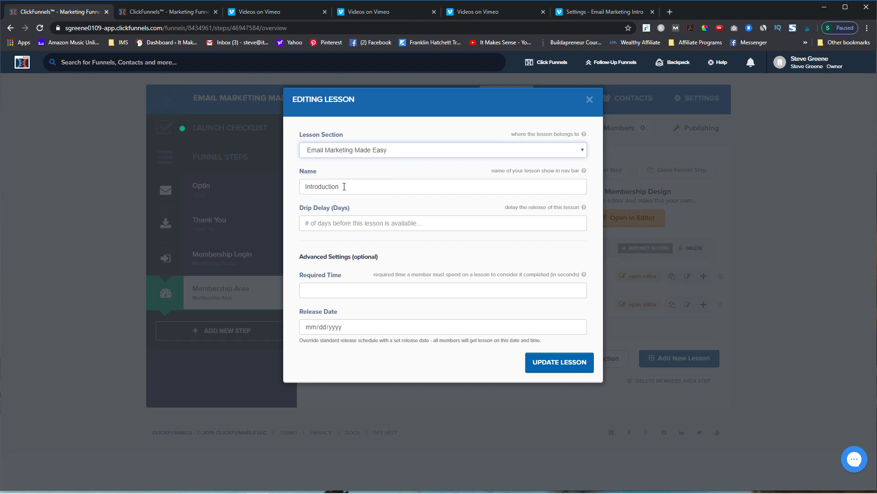
drag(339, 187, 297, 189)
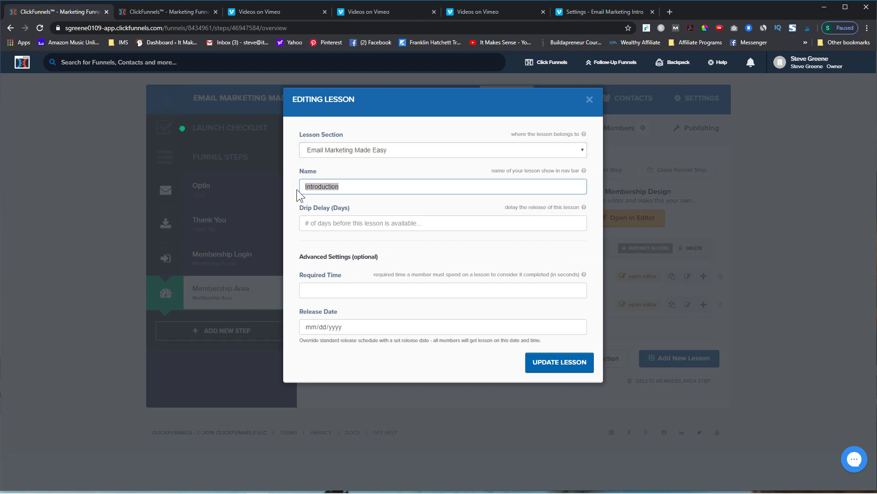
text(Em)
text(Terms and)
text( Defi)
text(nitions)
click(533, 365)
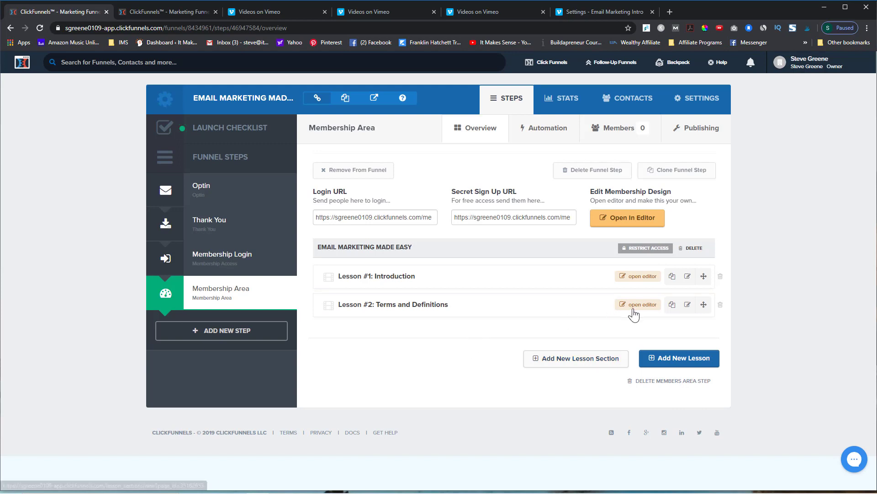
Step: Open Lesson #2 in the lesson editor and bring up its video's Vimeo URL setting
click(640, 302)
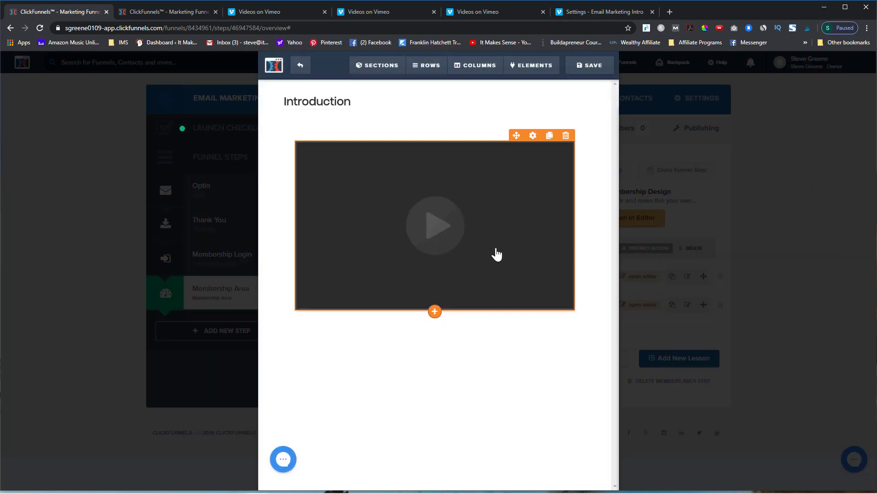
click(497, 254)
click(573, 198)
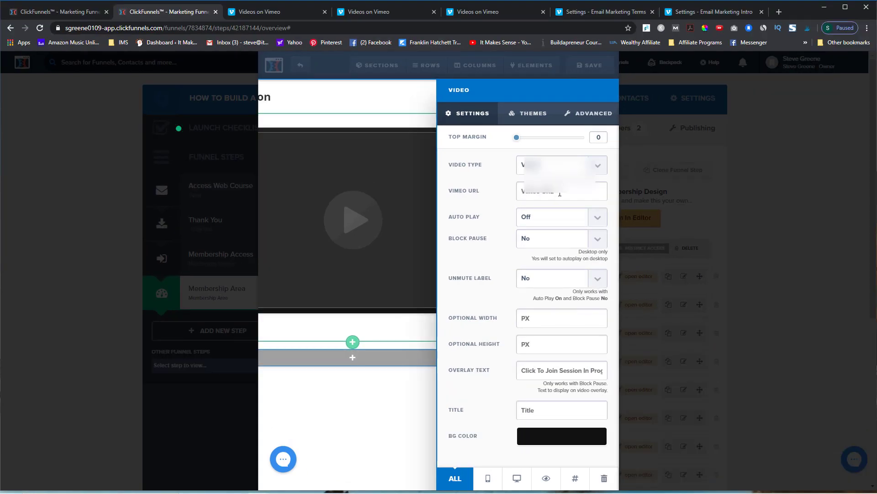
Step: In the website course's Introduction lesson, paste the terms video's link as the Vimeo URL, remove its private suffix, and save
click(560, 194)
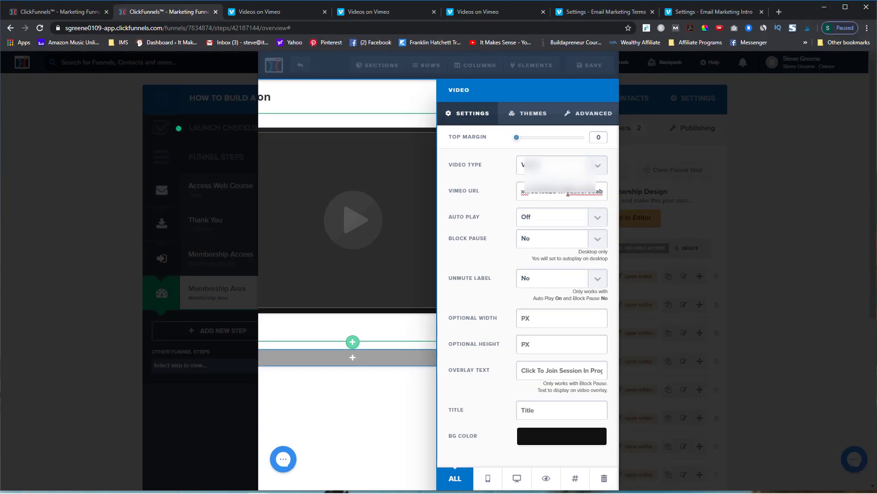
drag(565, 194, 602, 193)
key(BackSpace)
click(395, 402)
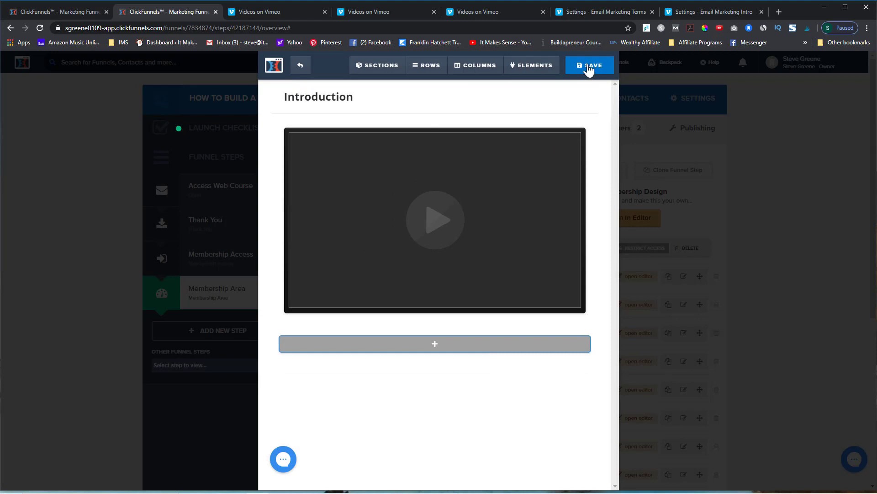
click(590, 66)
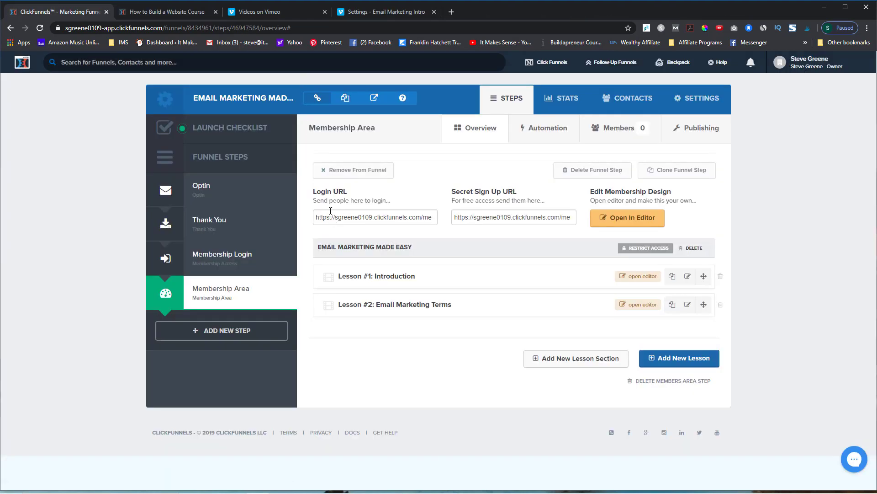
Step: Preview the membership page, open the Email Marketing Terms lesson, and test-play its video
click(611, 217)
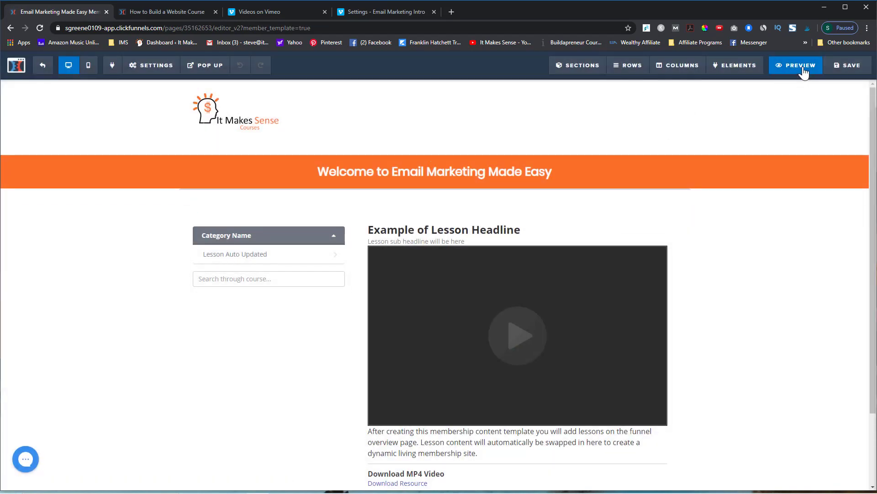
click(802, 69)
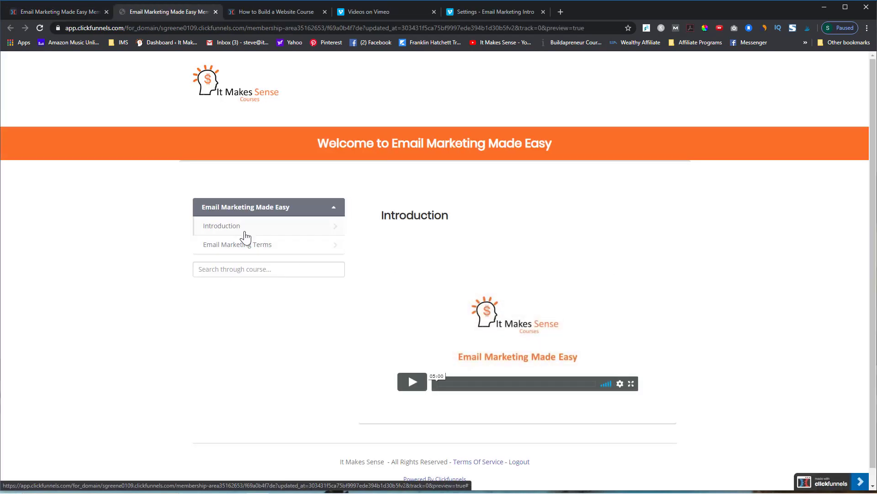
click(251, 251)
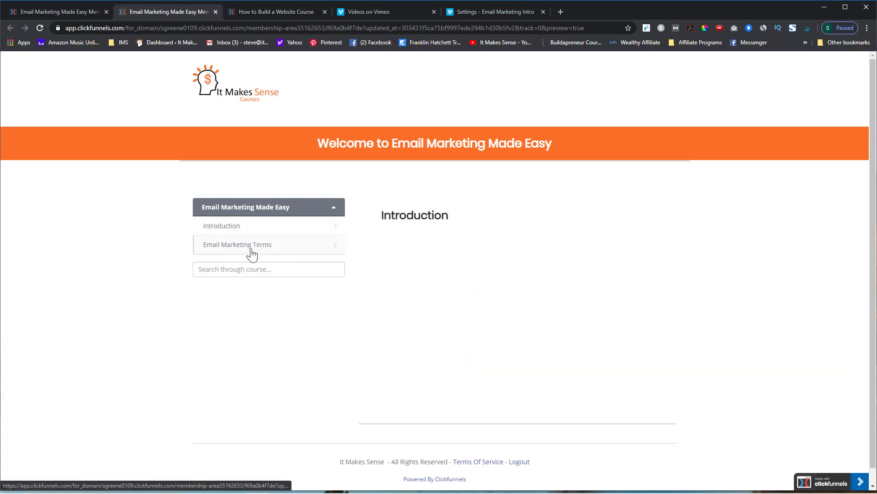
click(414, 389)
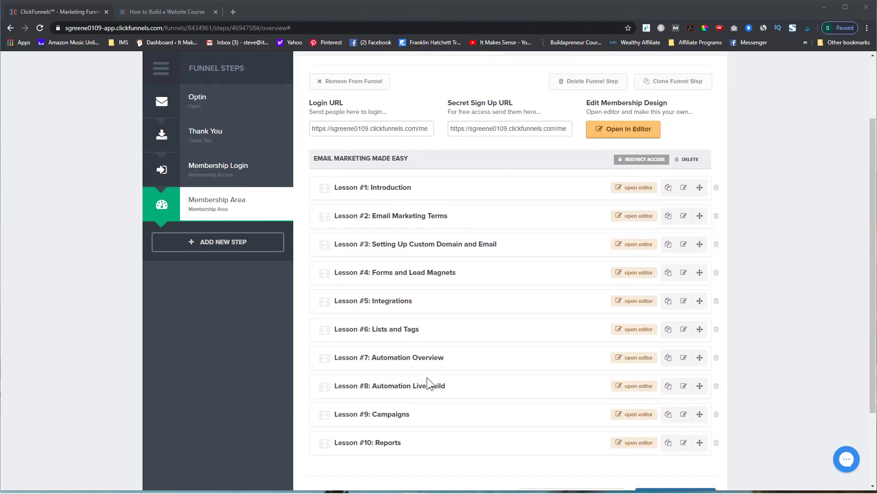
Step: Review the full lesson list, preview the membership page, test the Introduction video, and view the Email Marketing Terms lesson
scroll(391, 322, up, 2)
scroll(544, 328, down, 2)
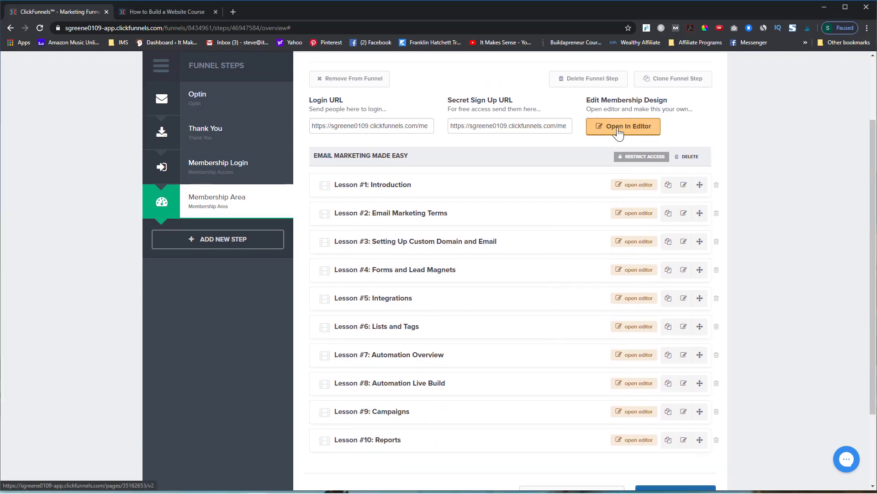
click(617, 299)
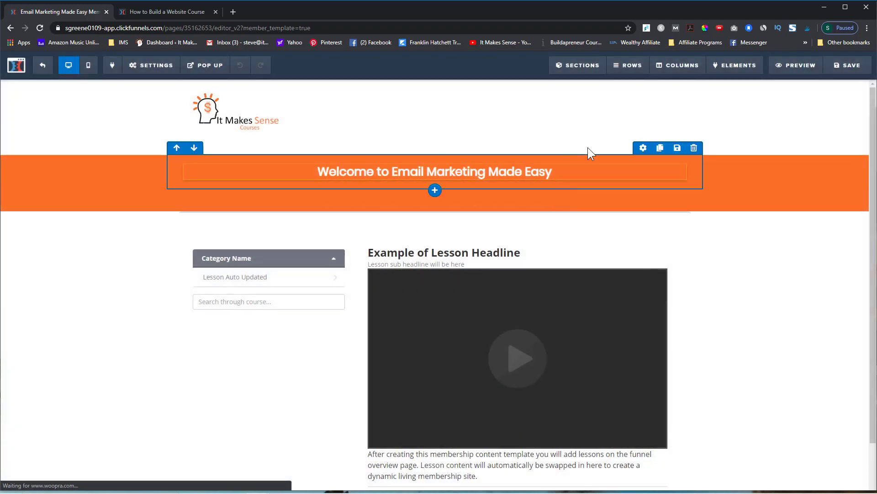
click(795, 65)
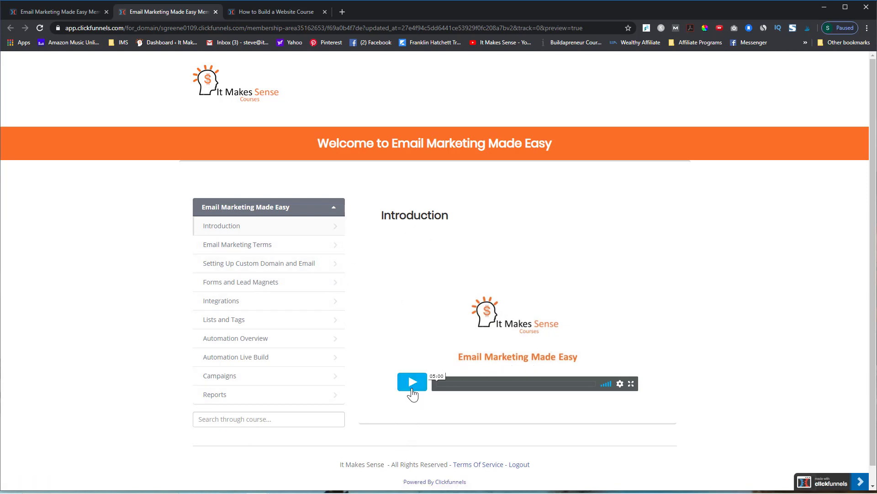
click(412, 382)
click(413, 383)
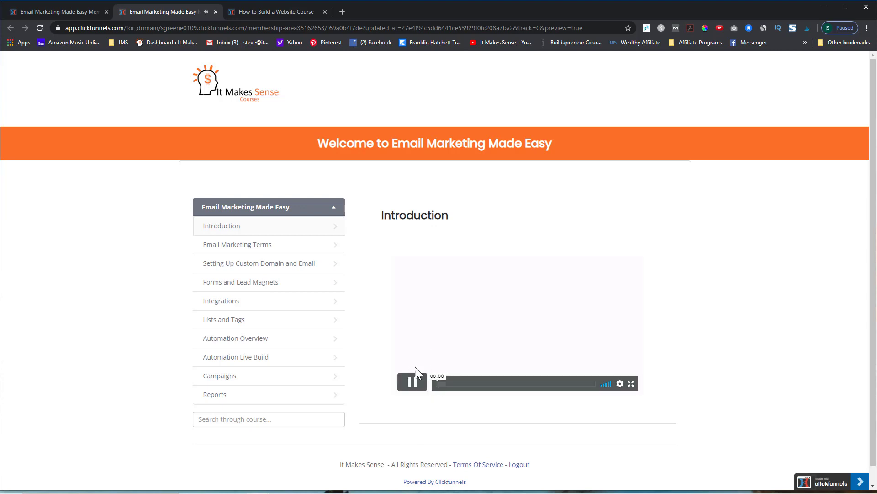
click(254, 247)
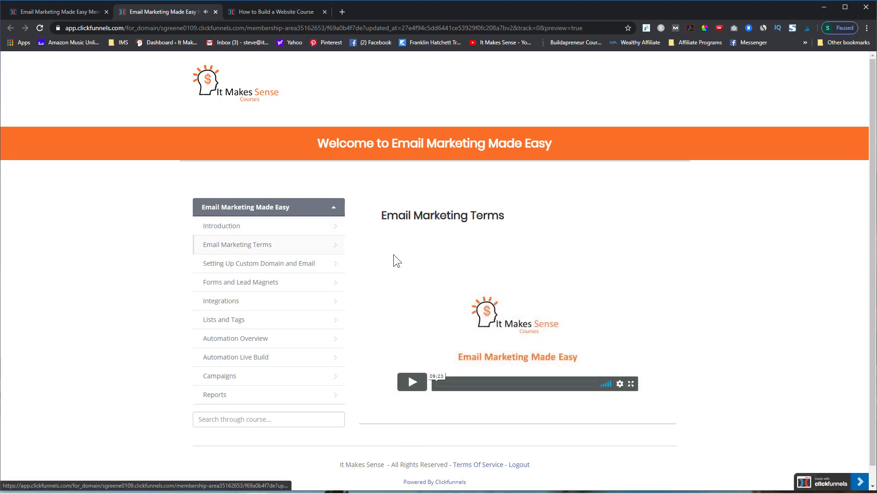
Step: Test-play the videos of the Email Marketing Terms, Setting Up Custom Domain and Email, and Forms and Lead Magnets lessons in the preview
click(411, 383)
click(411, 383)
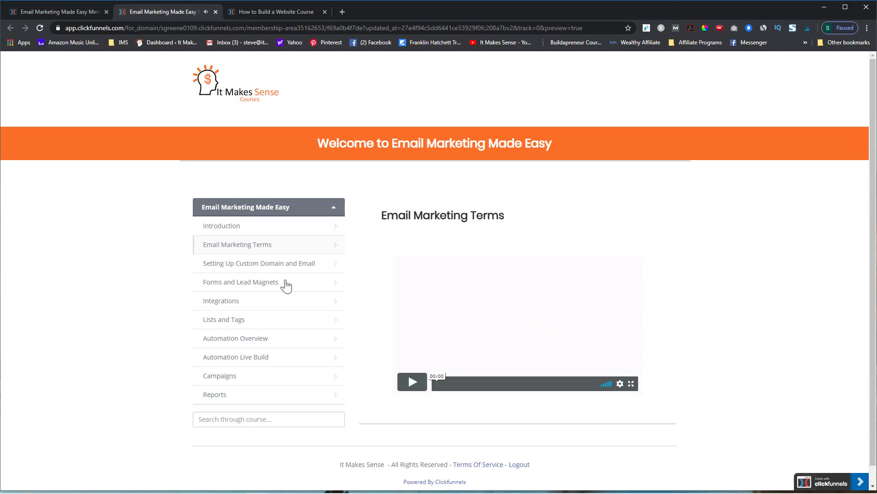
click(270, 270)
click(412, 383)
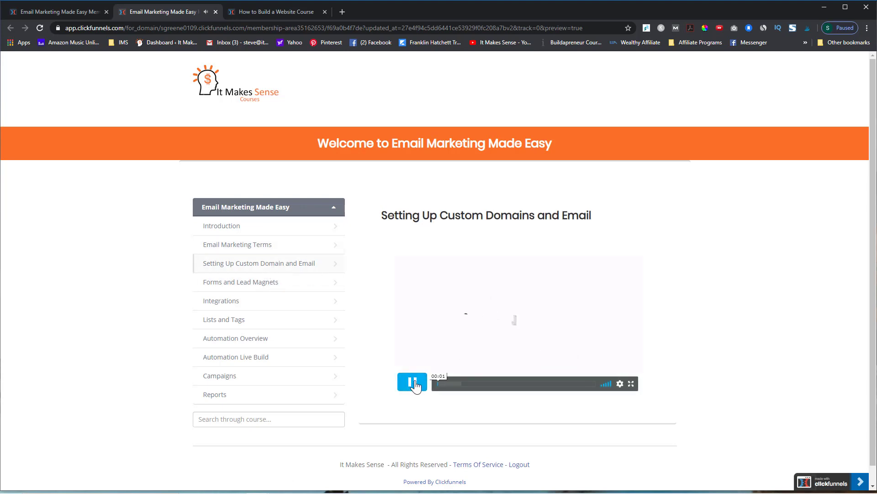
click(412, 382)
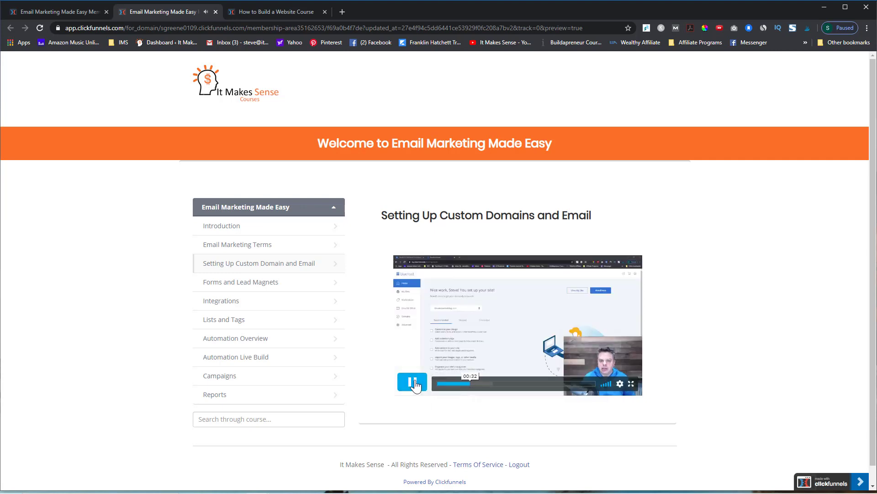
click(273, 286)
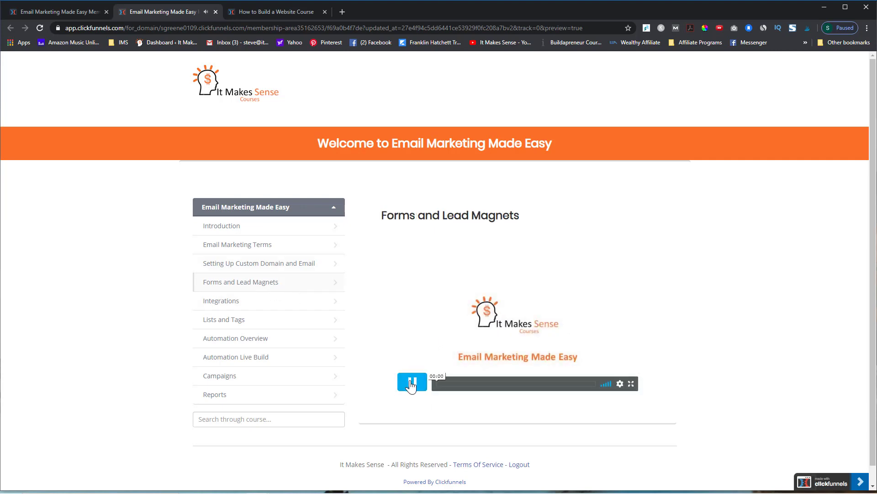
click(412, 382)
click(463, 385)
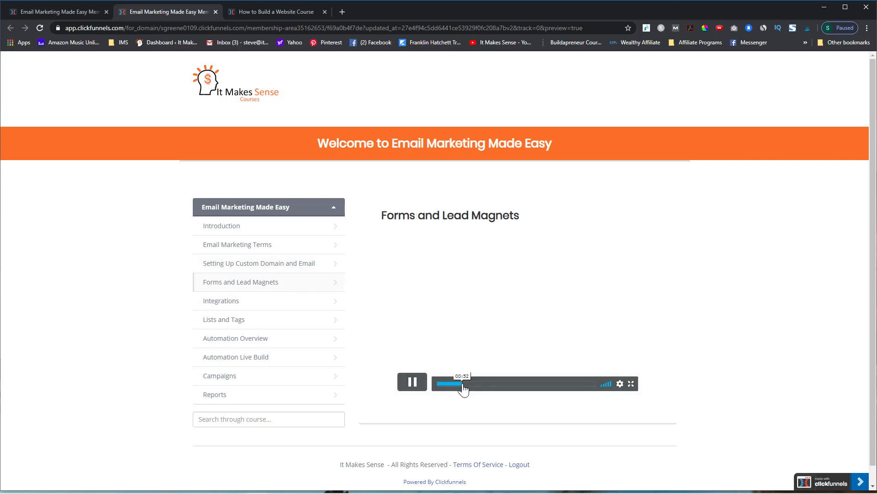
click(413, 383)
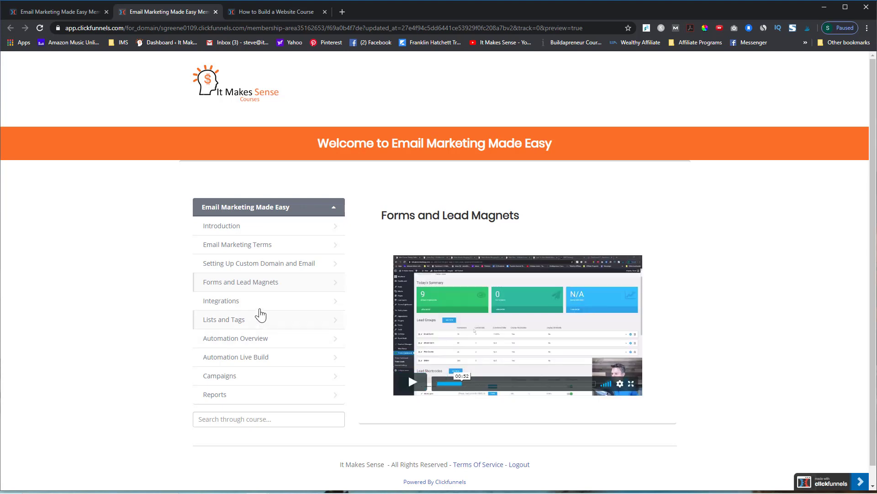
Step: Check the remaining lessons in the preview, from Integrations through Reports, for their headlines and videos
click(259, 305)
click(274, 325)
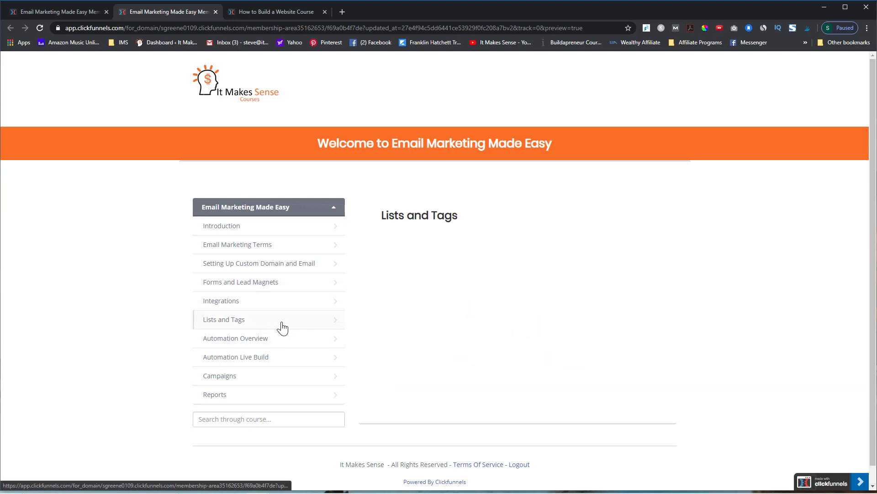
click(255, 343)
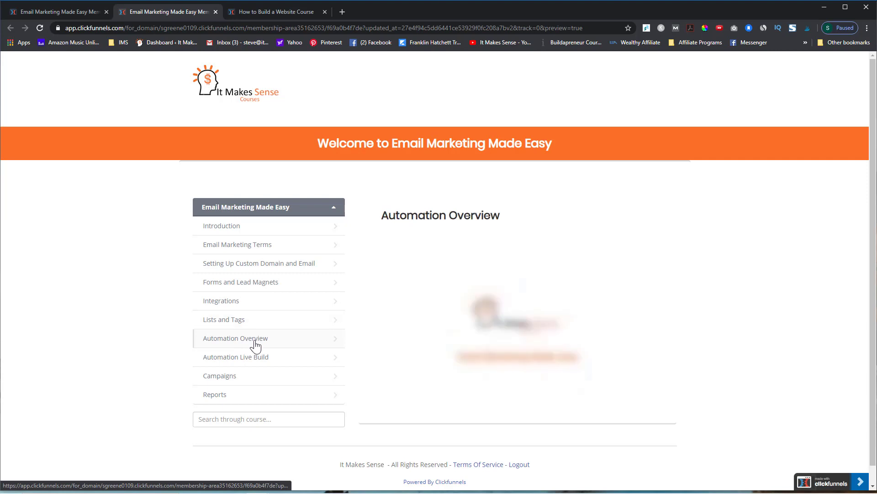
click(258, 358)
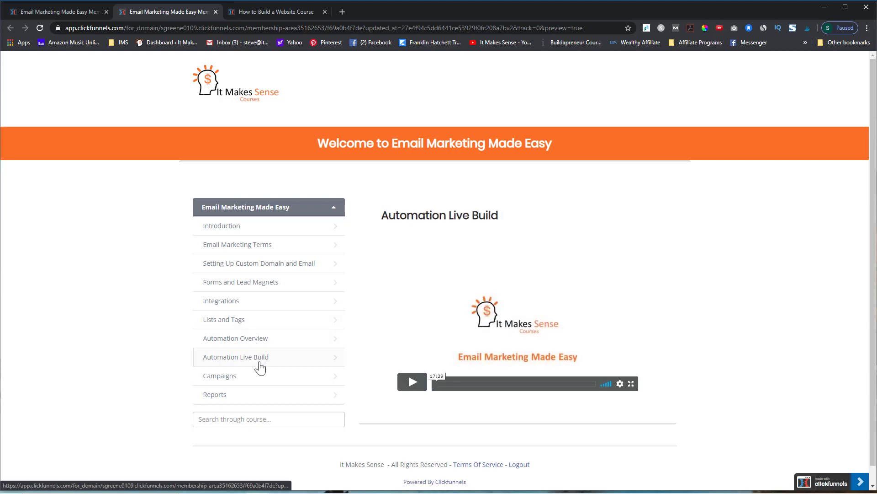
click(256, 382)
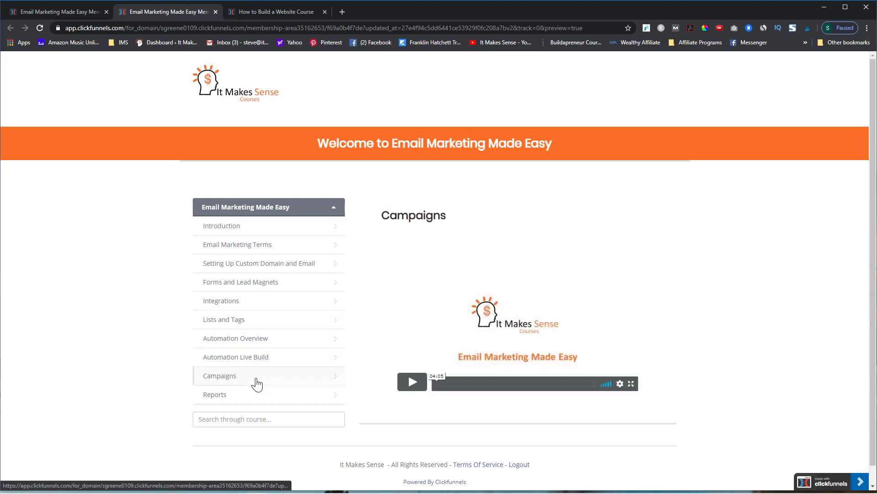
click(263, 362)
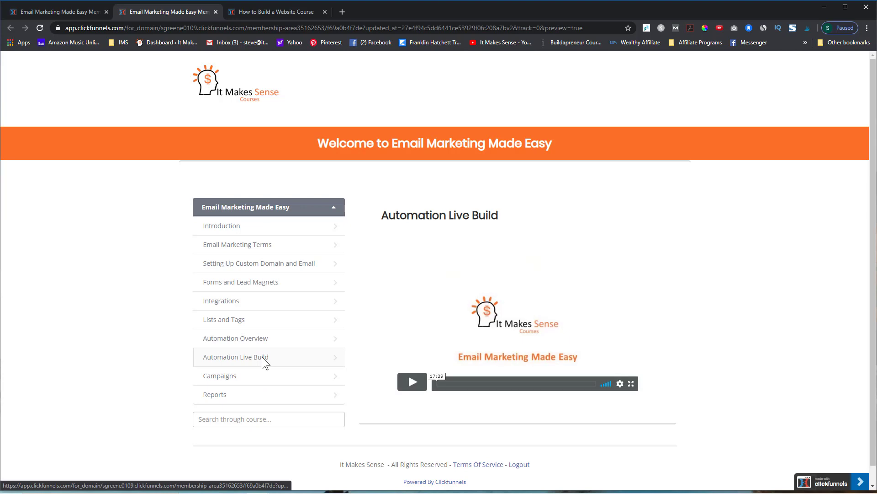
click(256, 393)
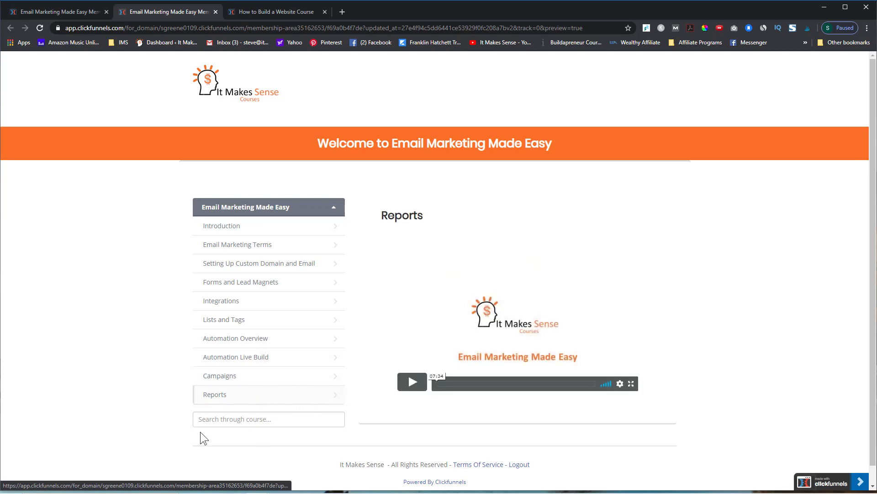
scroll(155, 287, down, 1)
scroll(156, 288, up, 1)
scroll(154, 292, down, 1)
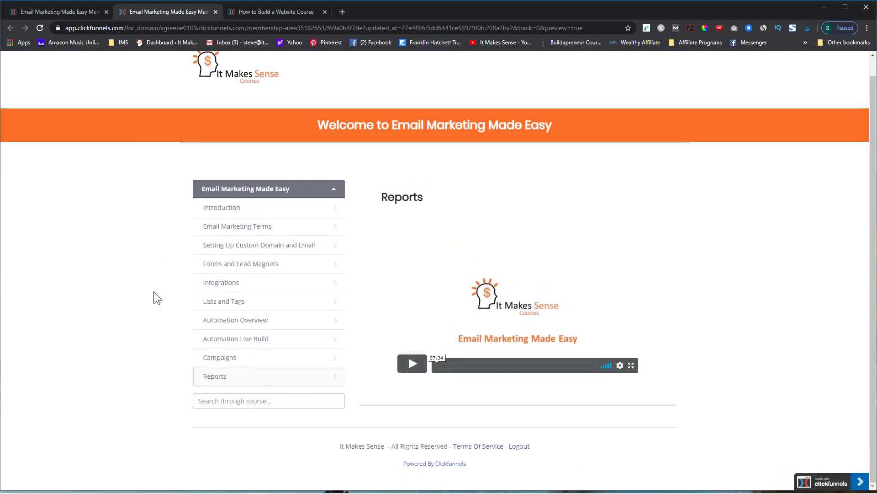
scroll(154, 293, up, 1)
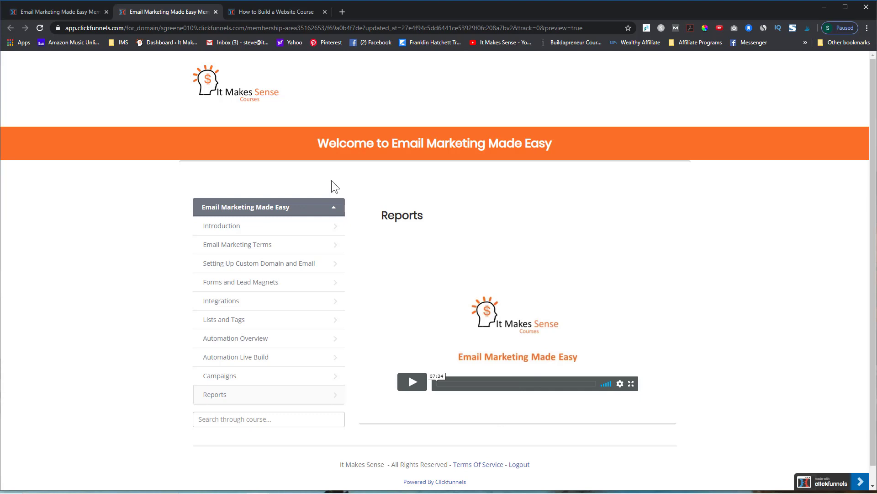
Step: Close the preview, return to the Membership Area overview, and open Lesson #3: Setting Up Custom Domain and Email in the lesson editor
click(215, 12)
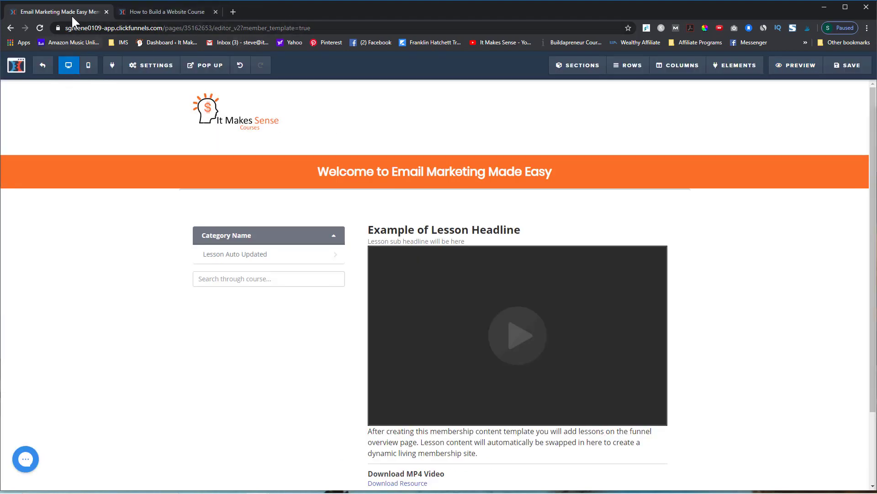
click(43, 65)
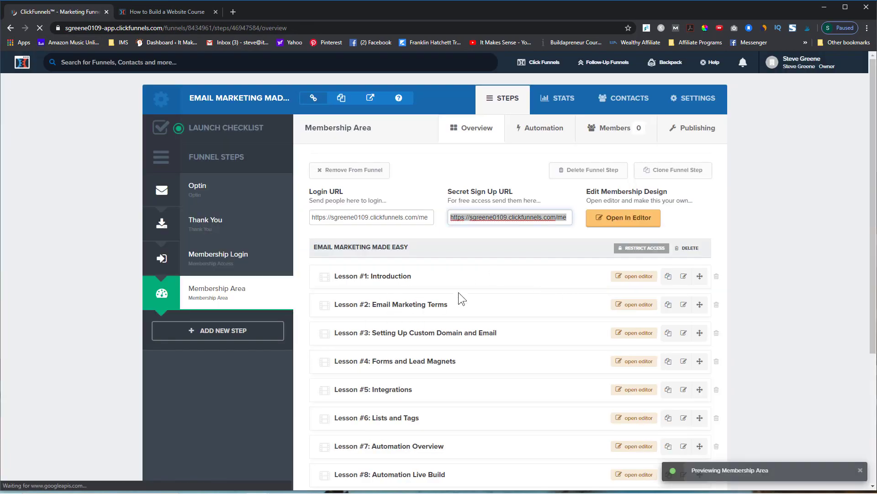
scroll(425, 320, down, 1)
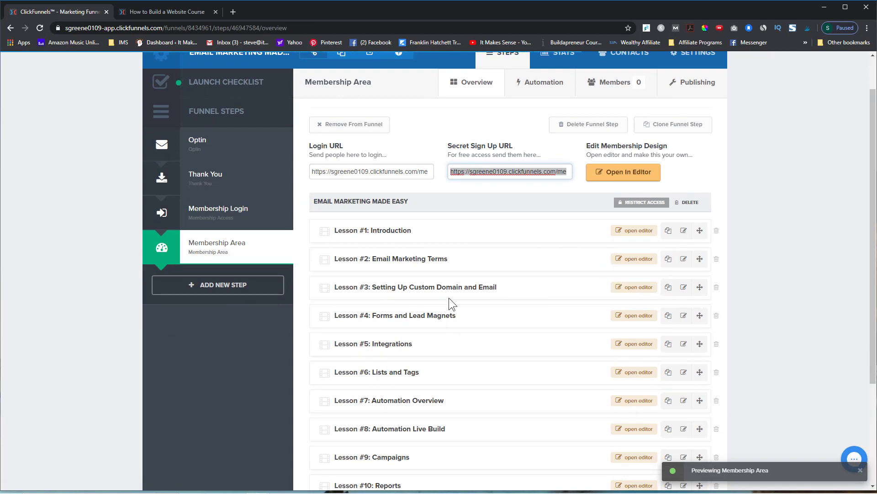
click(633, 287)
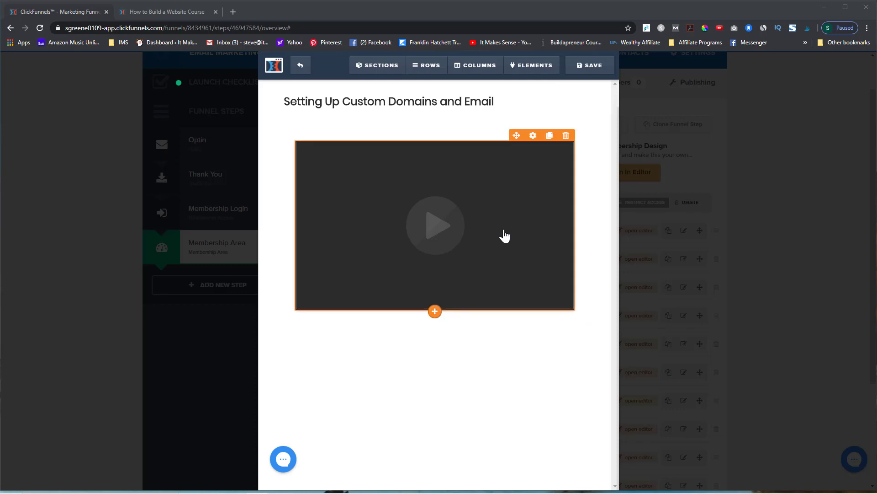
Step: Add a one-column row beneath the lesson video and insert a paragraph element in it
click(434, 327)
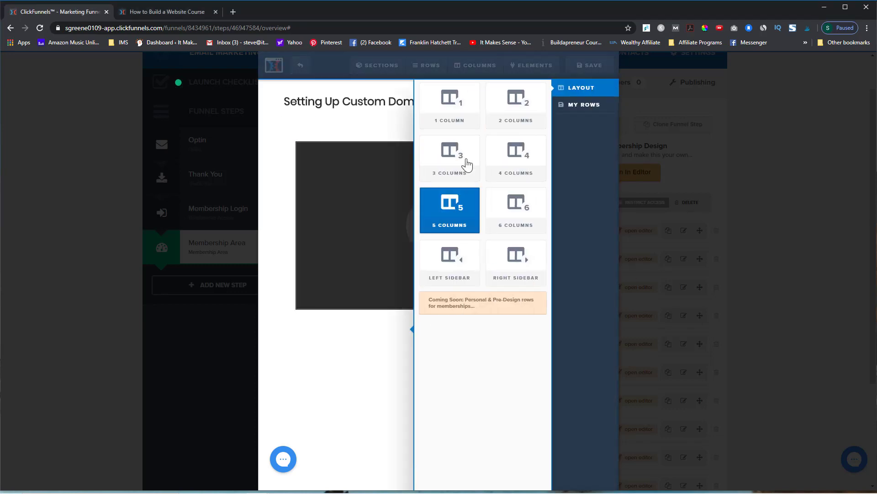
click(460, 113)
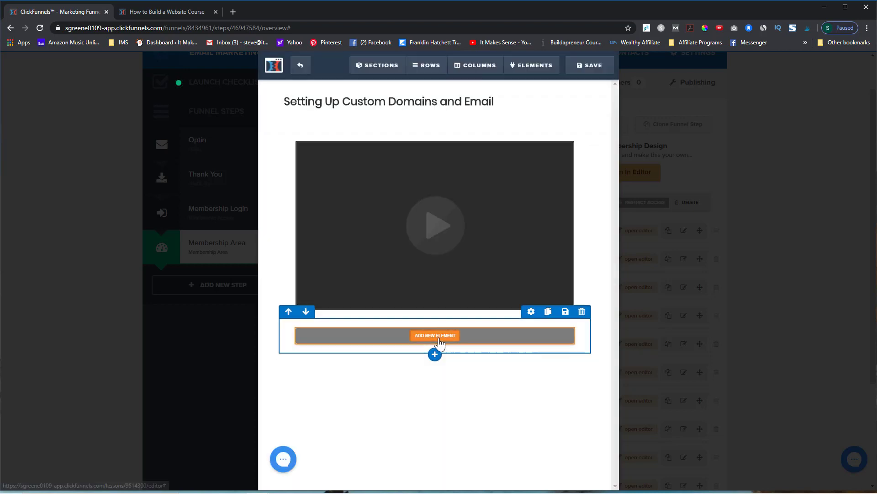
click(431, 342)
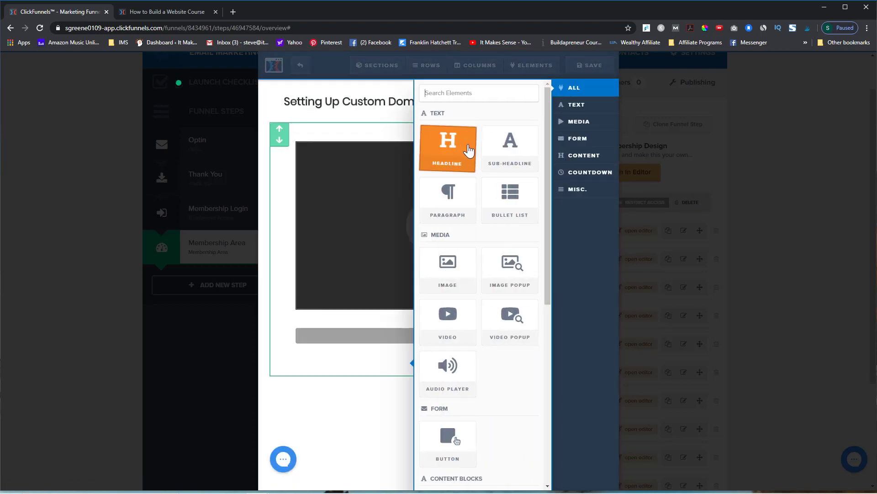
click(440, 204)
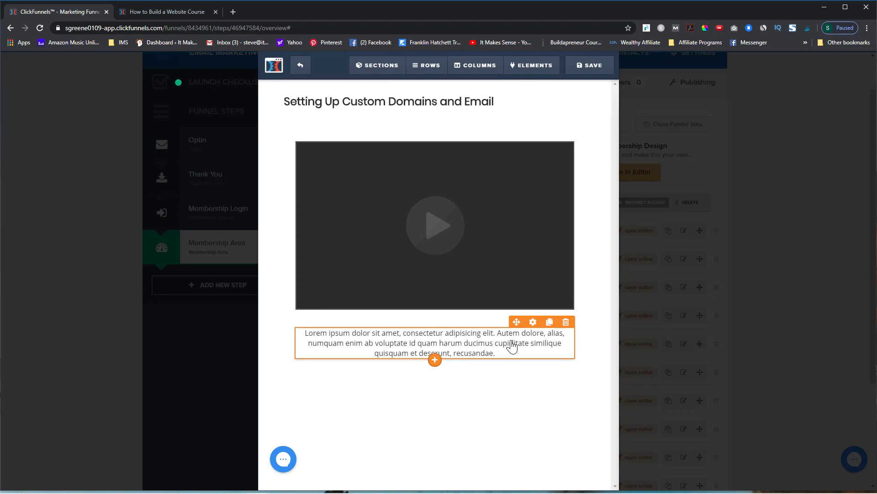
Step: Replace the paragraph's placeholder text with "Click here to get your custom domain on Bluehost."
click(498, 353)
drag(498, 353, 318, 336)
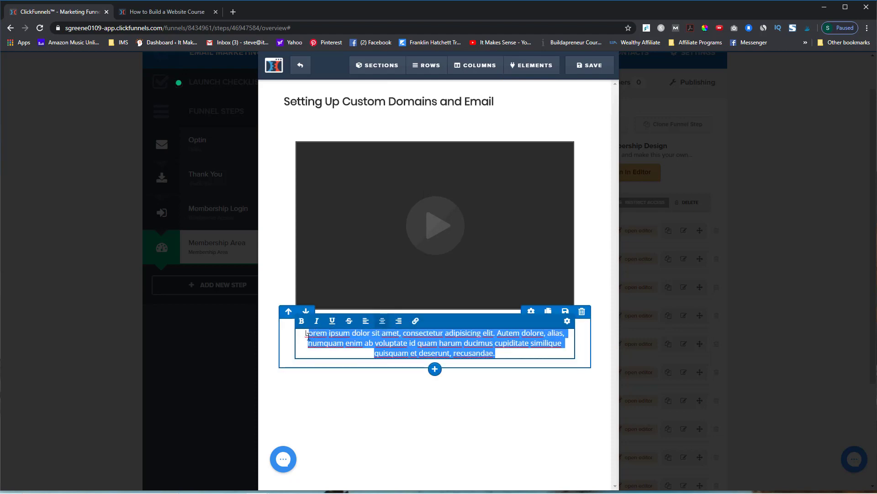
text(C)
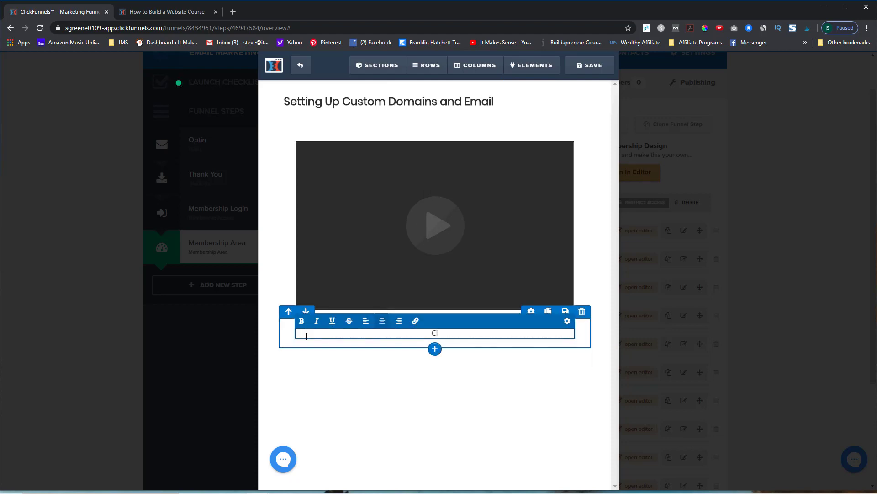
text(lick here to get your custom do)
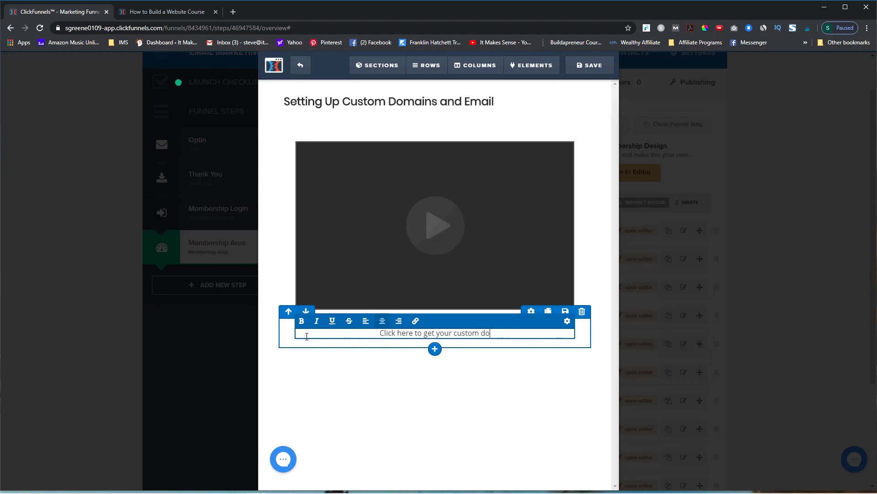
text(main on Blue)
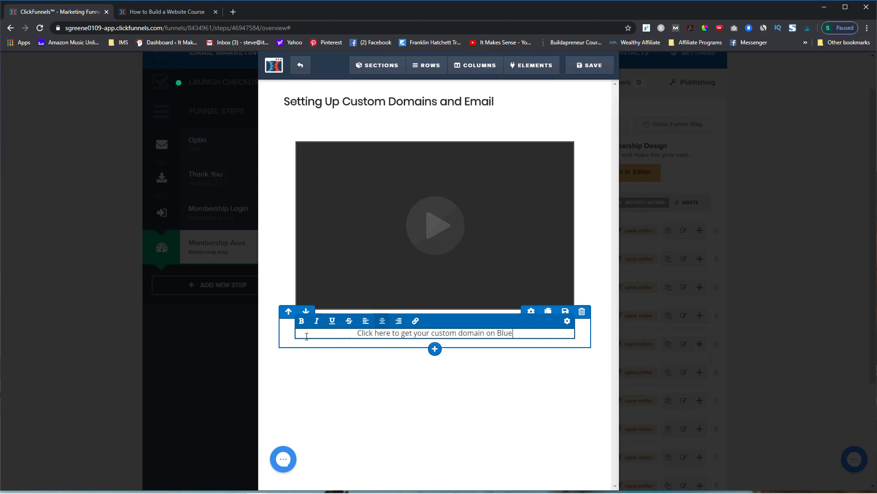
text(host.)
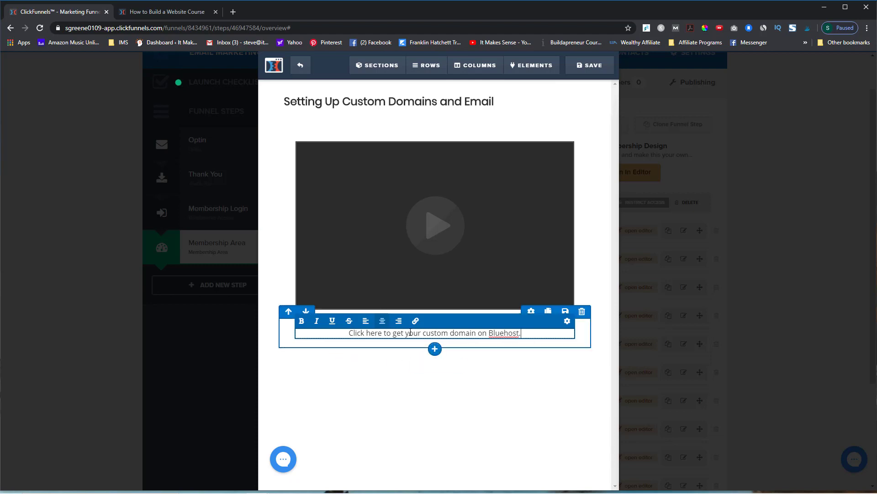
Step: Link the words "Click here" in the paragraph to the pasted Bluehost referral URL and save the lesson
drag(383, 334, 355, 337)
click(415, 320)
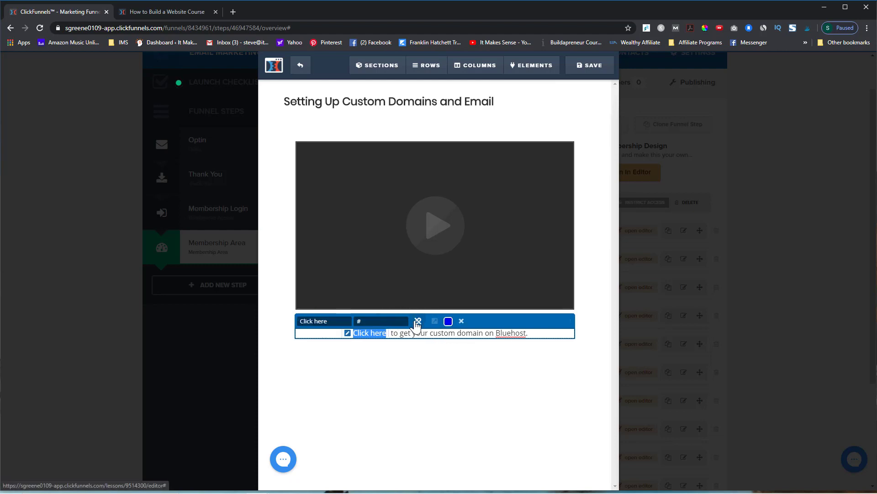
click(379, 321)
key(BackSpace)
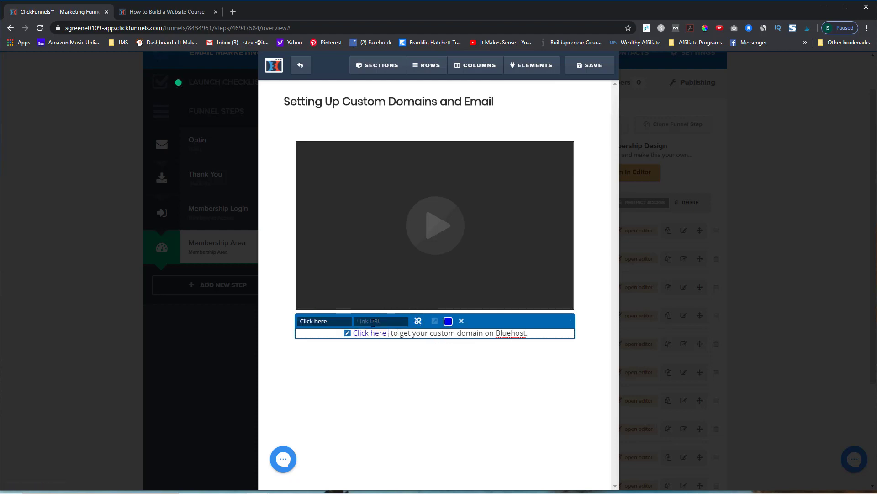
key(ctrl+v)
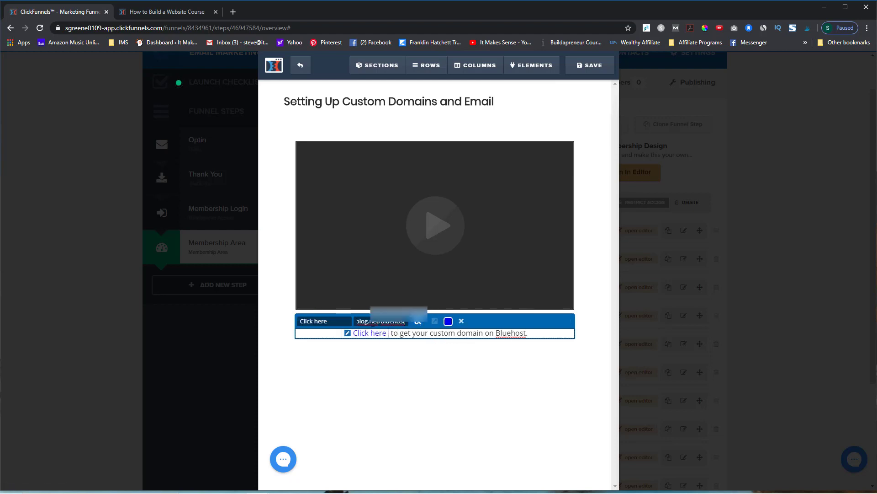
text(/course/email)
click(398, 385)
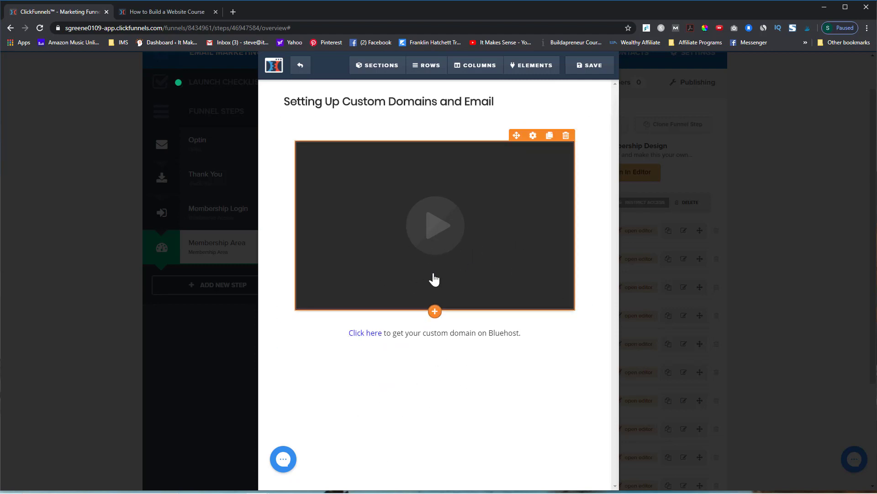
click(584, 71)
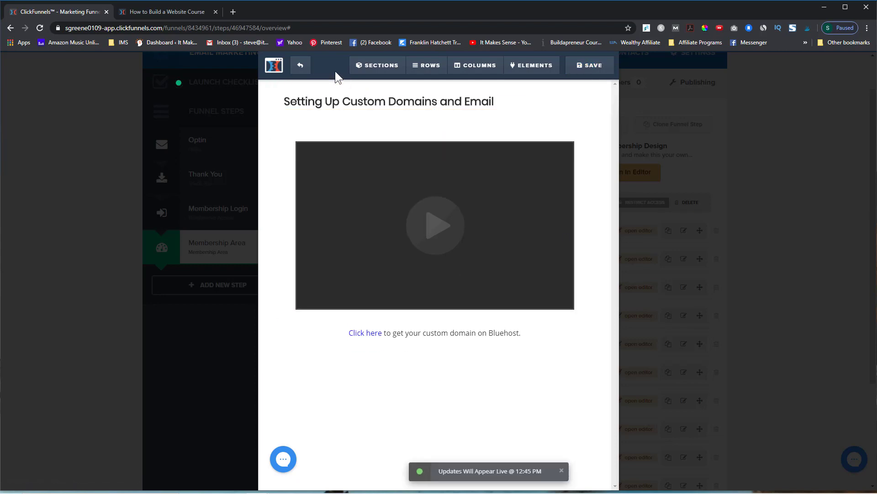
Step: Return to the Membership Area overview, open the membership page design in the editor, and preview the page
click(301, 67)
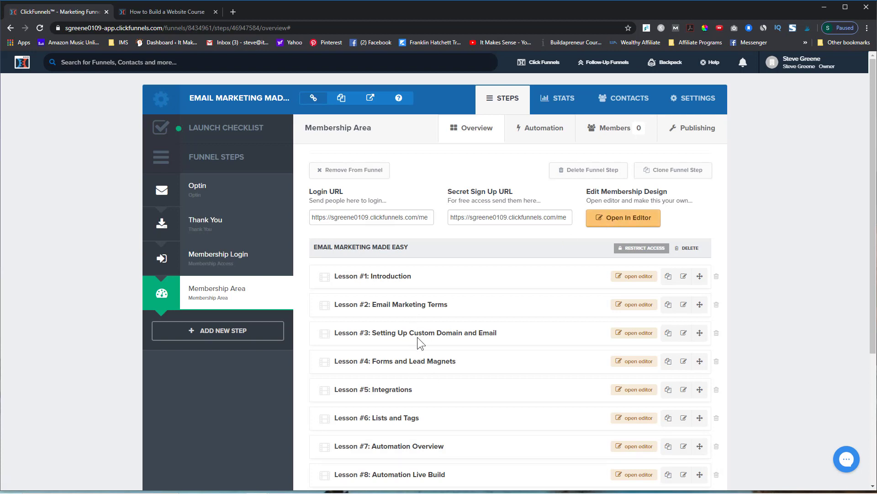
click(635, 220)
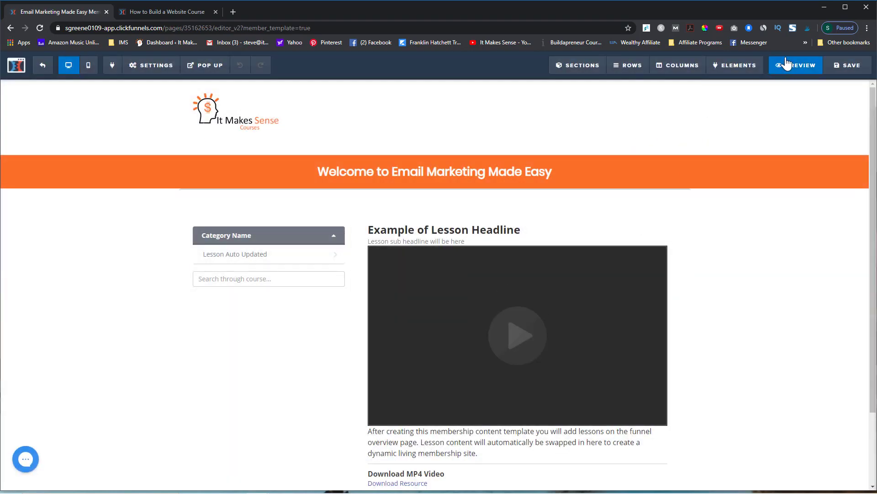
click(790, 67)
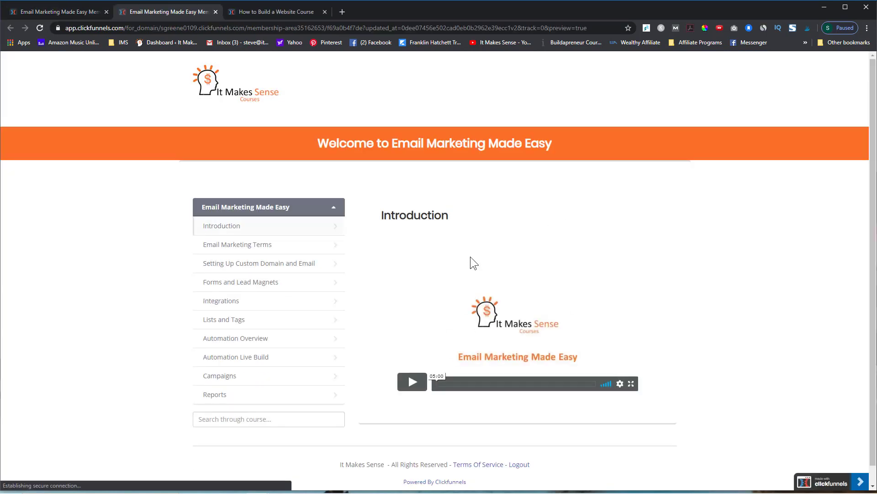
Step: Test the Bluehost link in the previewed Setting Up Custom Domain and Email lesson, and return to the Membership Area overview
click(293, 267)
scroll(512, 348, down, 1)
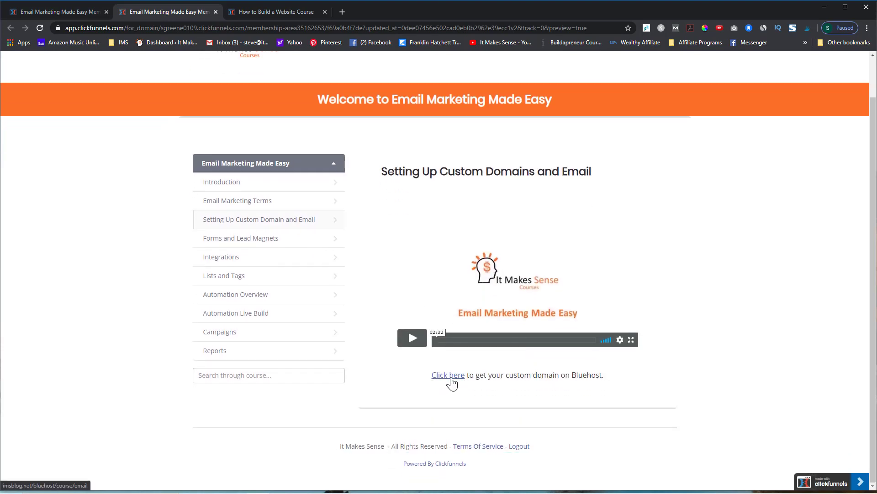
click(451, 378)
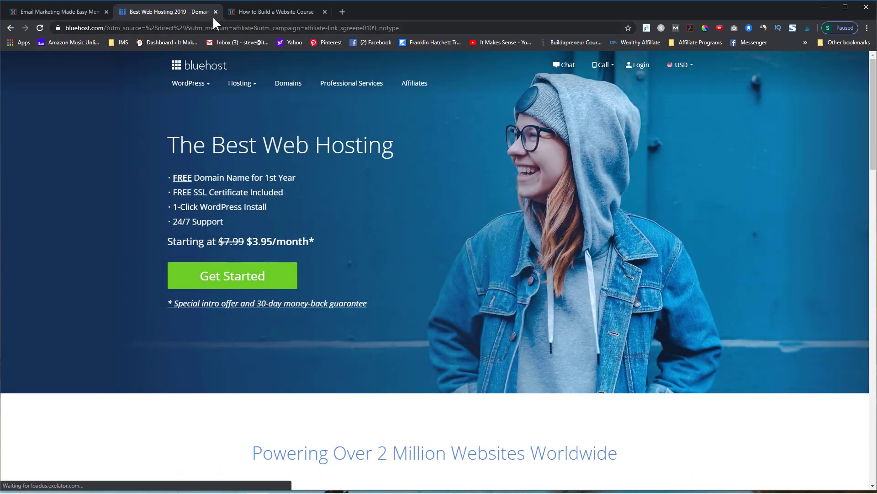
click(216, 11)
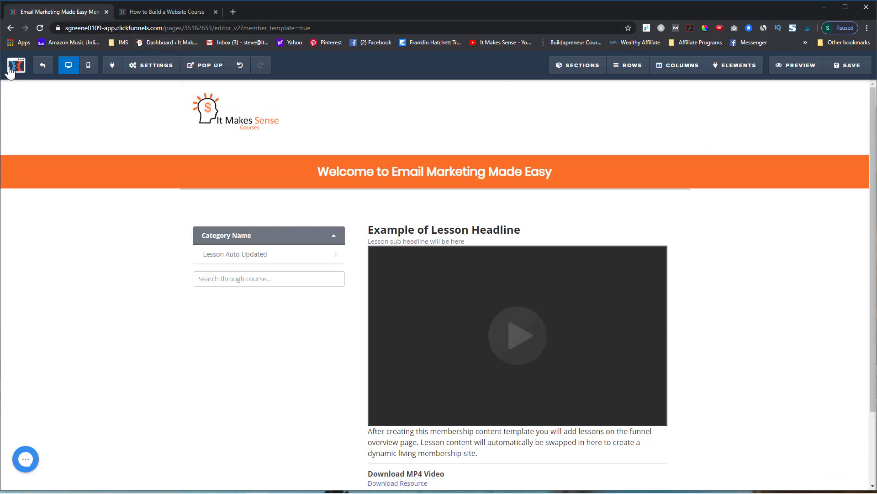
click(43, 67)
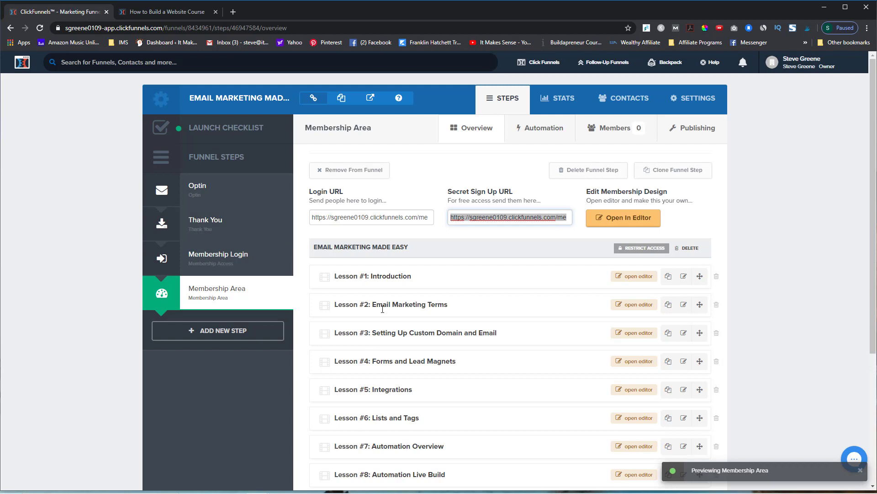
Step: Check the Optin step's name and path settings, and return to its overview
click(221, 194)
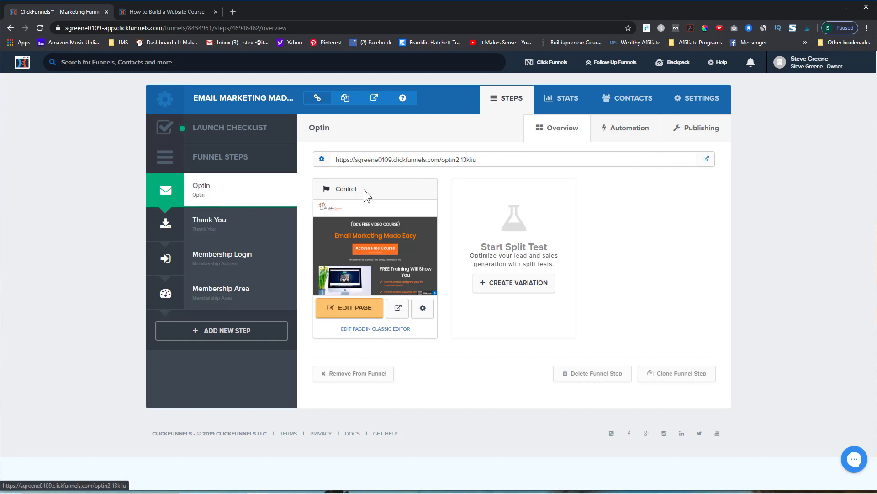
click(322, 161)
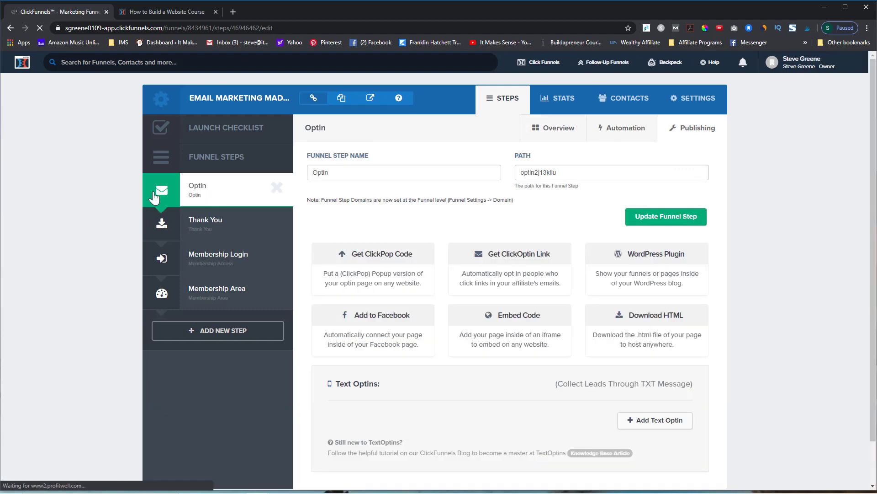
click(10, 29)
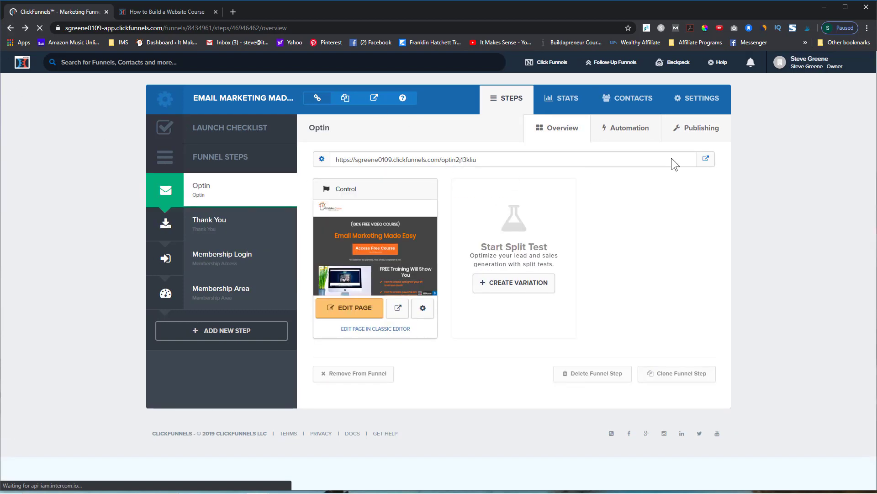
Step: View the live Optin page, look through its content, and close it
click(705, 159)
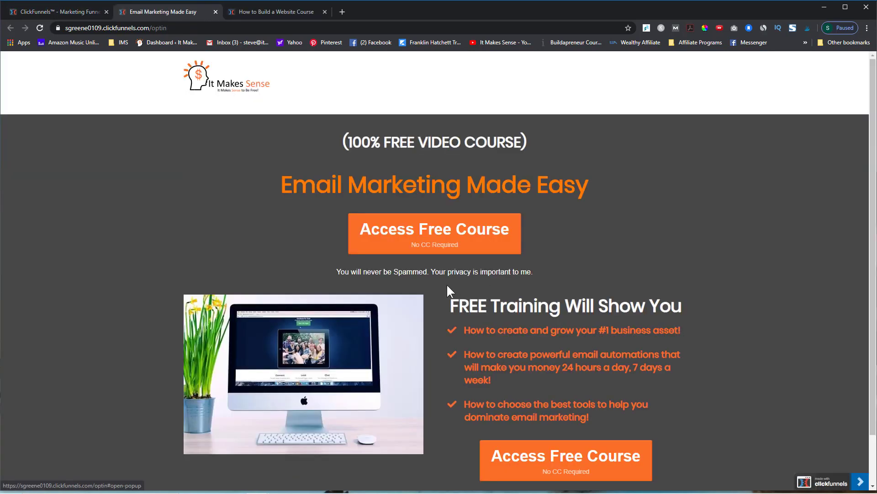
scroll(603, 329, down, 2)
scroll(595, 328, up, 1)
scroll(594, 333, down, 1)
scroll(594, 335, up, 2)
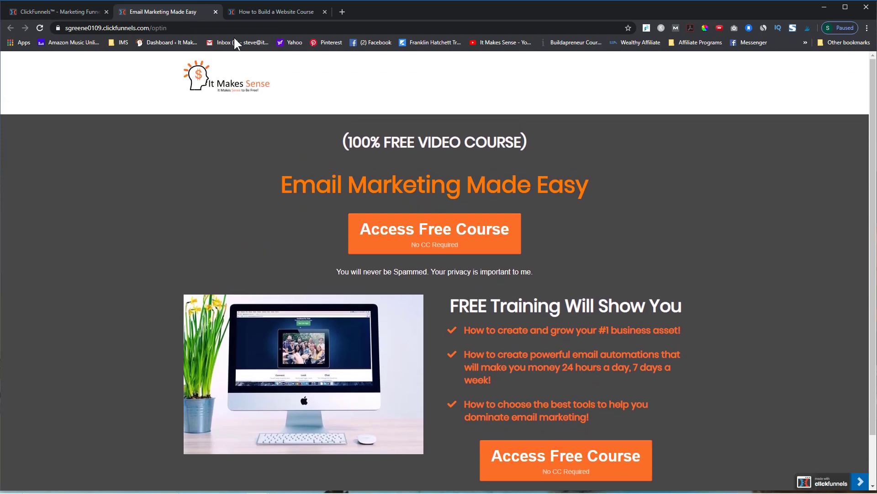
click(215, 12)
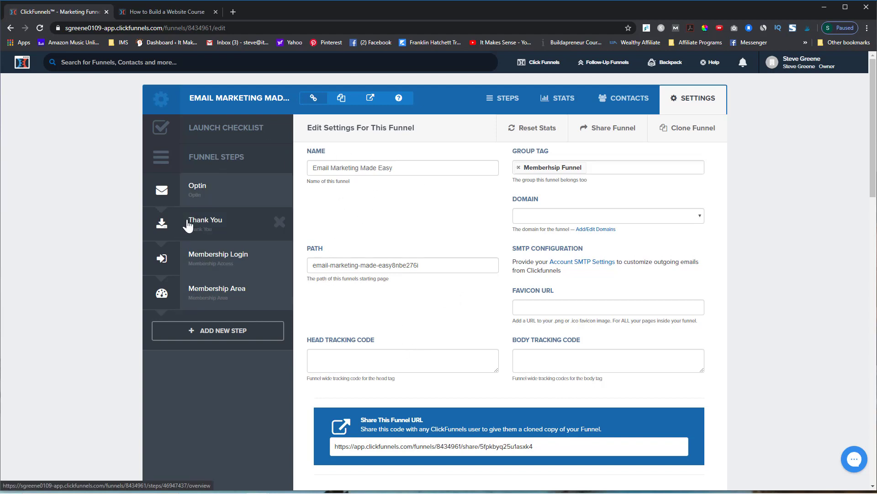
Step: Review the overviews of the Optin, Thank You, Membership Login and Membership Area funnel steps in order
click(196, 199)
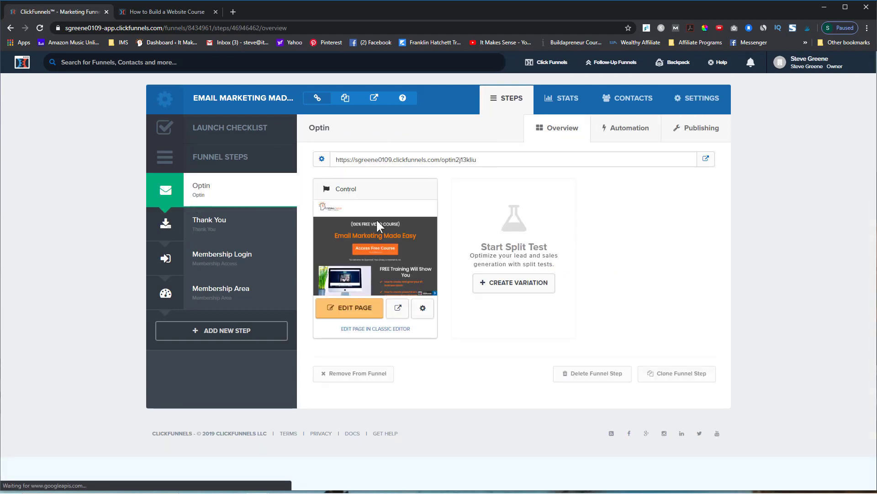
click(222, 235)
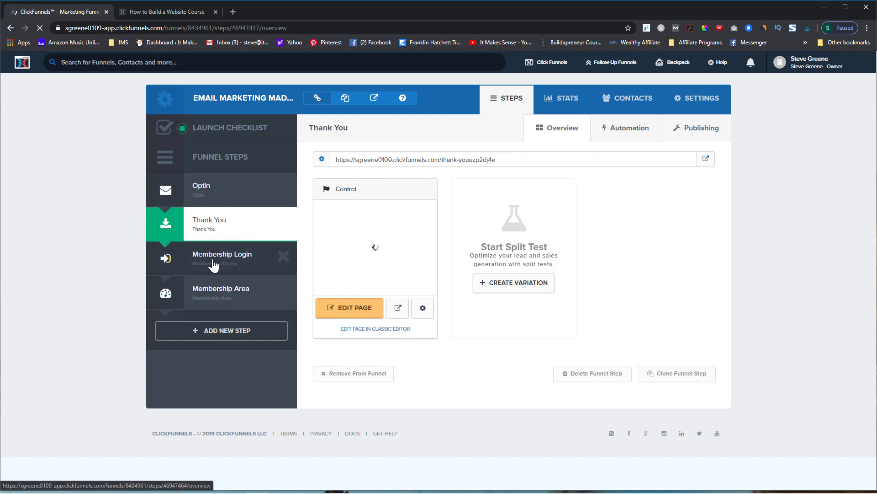
click(237, 260)
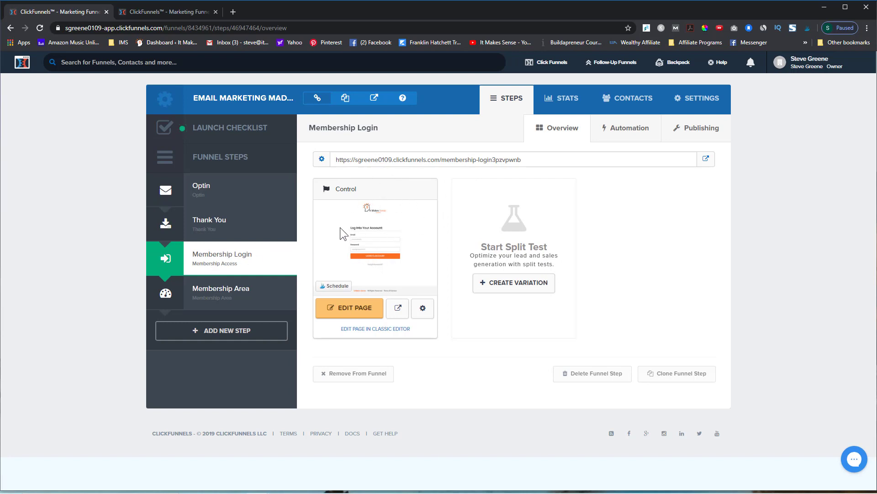
click(221, 298)
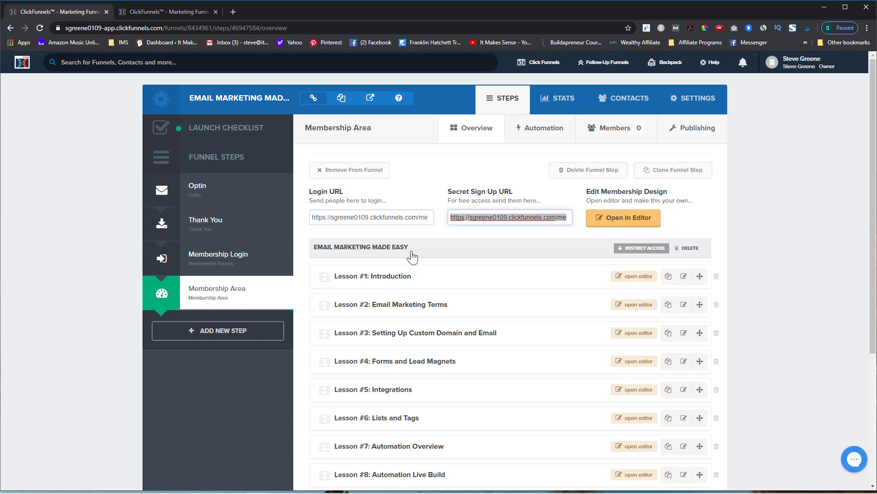
Step: Copy the Membership Area's Secret Sign Up URL, check its page in an incognito window, and close the window
click(491, 226)
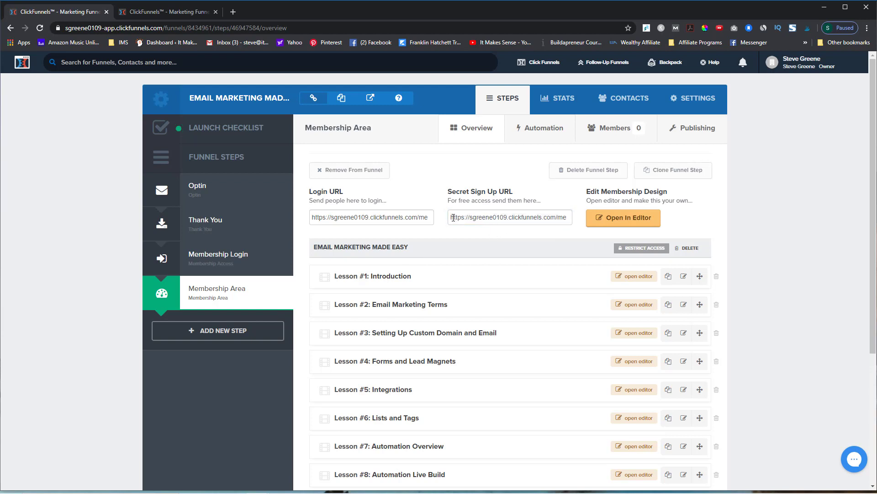
drag(451, 217, 575, 216)
key(ctrl+c)
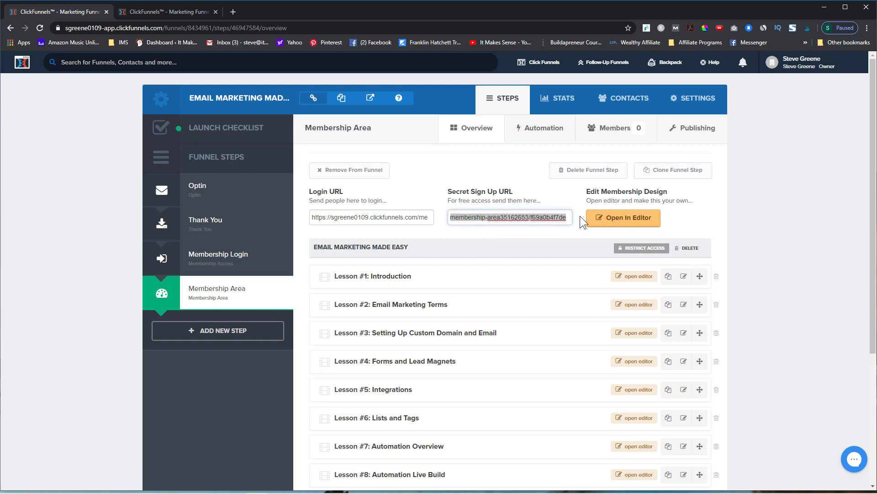
click(867, 28)
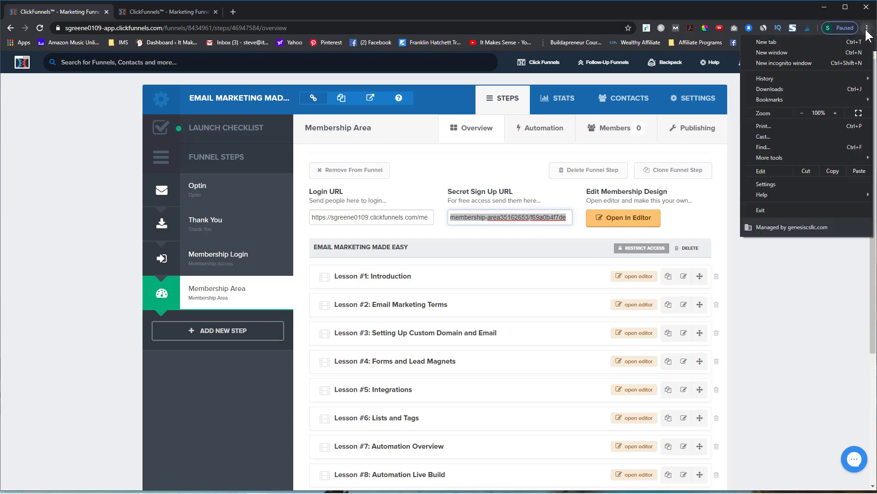
click(812, 62)
key(ctrl+v)
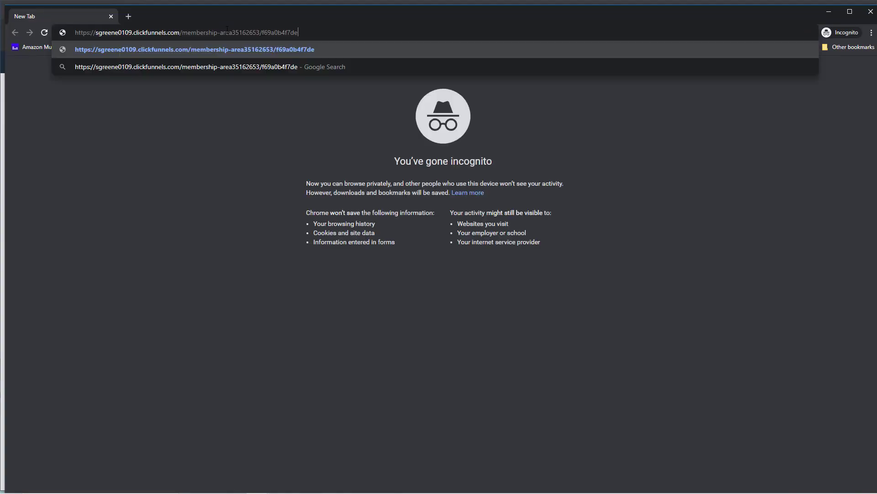
key(Return)
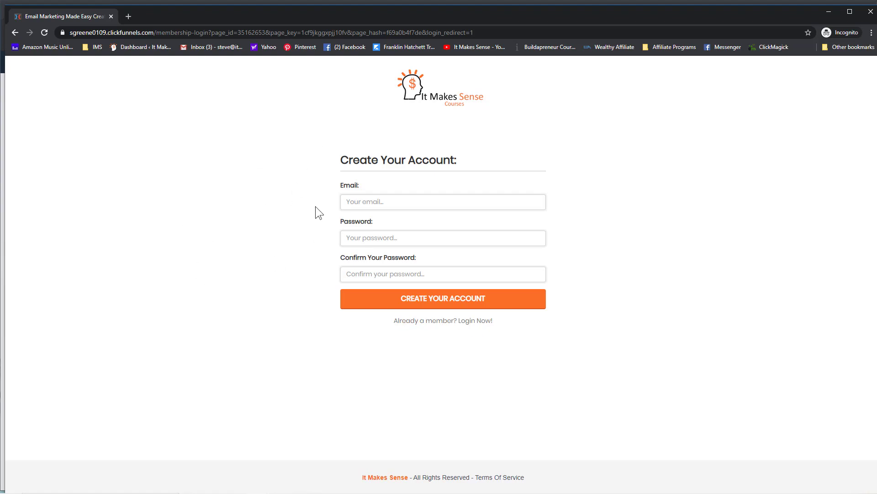
click(870, 11)
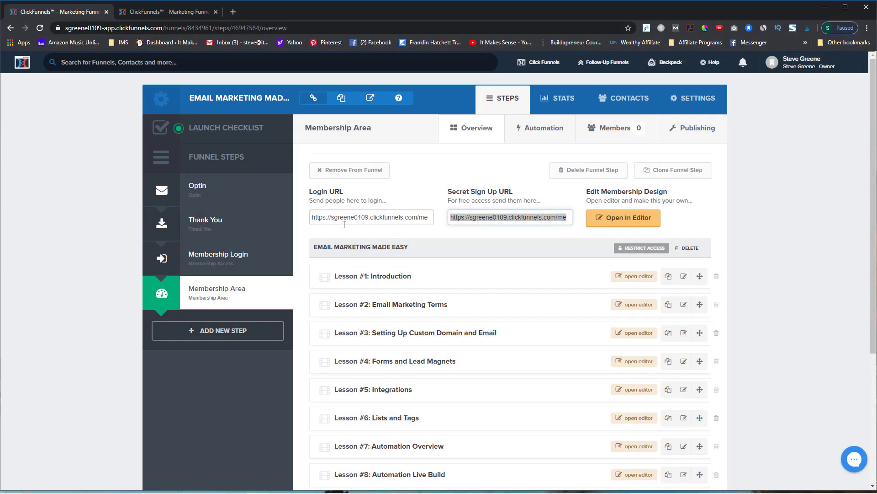
Step: Check the Membership Area's Login URL page in an incognito window, and close the window
drag(314, 217, 440, 220)
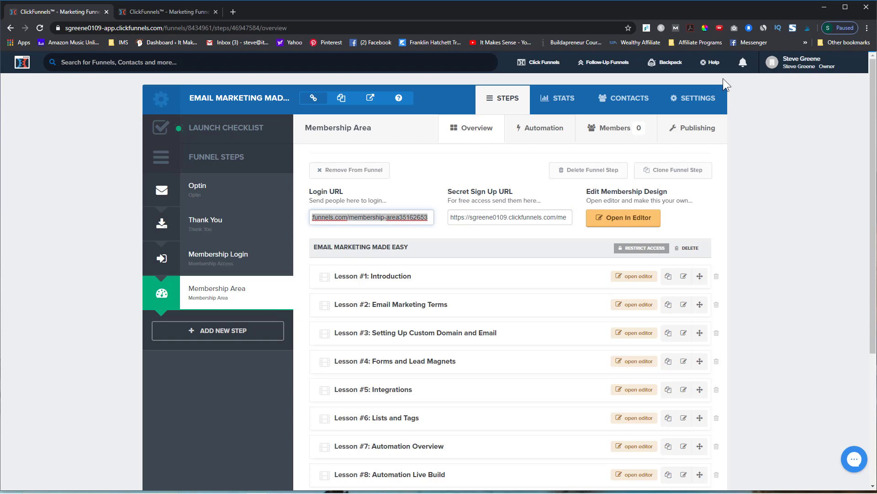
click(867, 28)
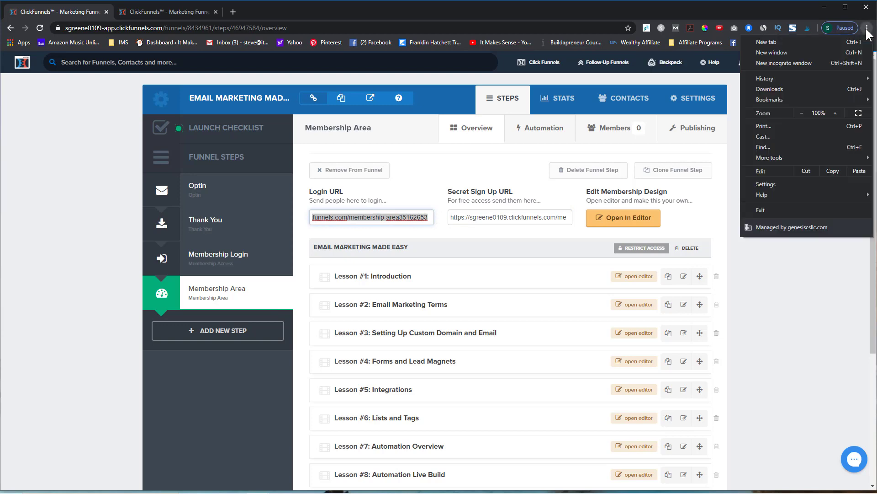
click(822, 63)
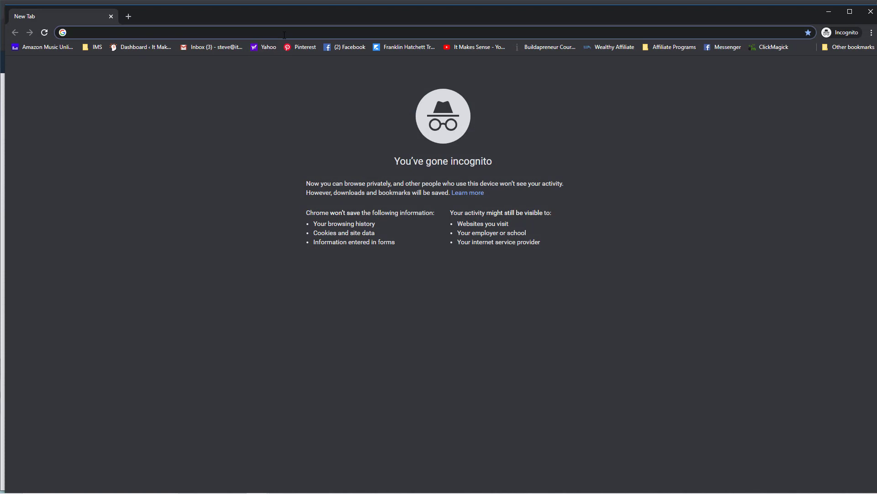
text(https://sgreene0109.clickfunnels.com/membership-login?page_id=35162653&page_key=1cf9jkggxpjj10fv&login_redirect=1)
key(Return)
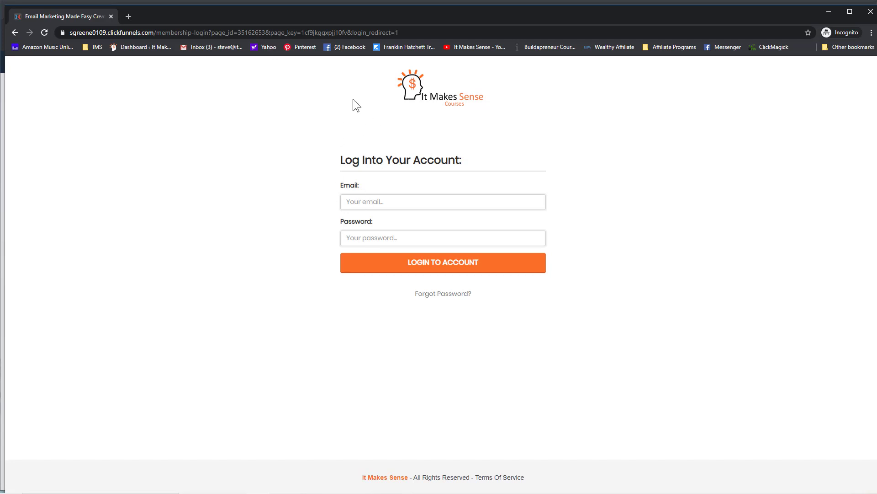
click(871, 12)
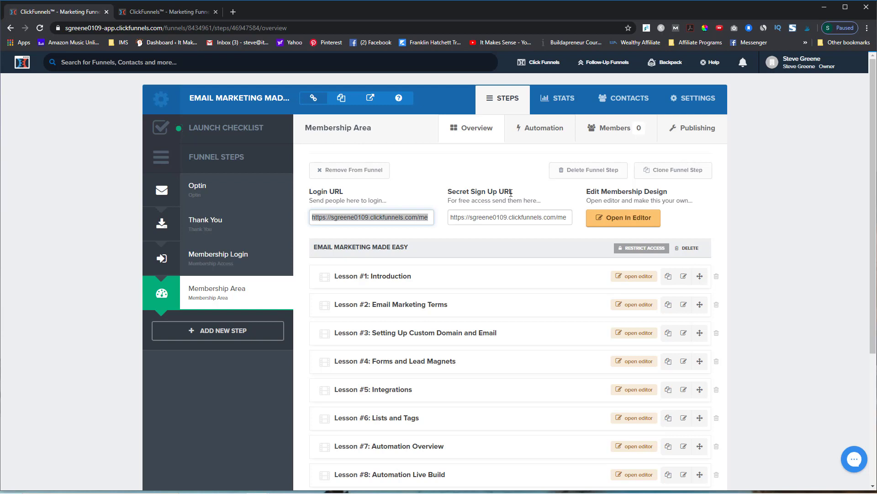
Step: Try repositioning Lesson #10: Reports at the end of the lesson list
scroll(783, 301, down, 2)
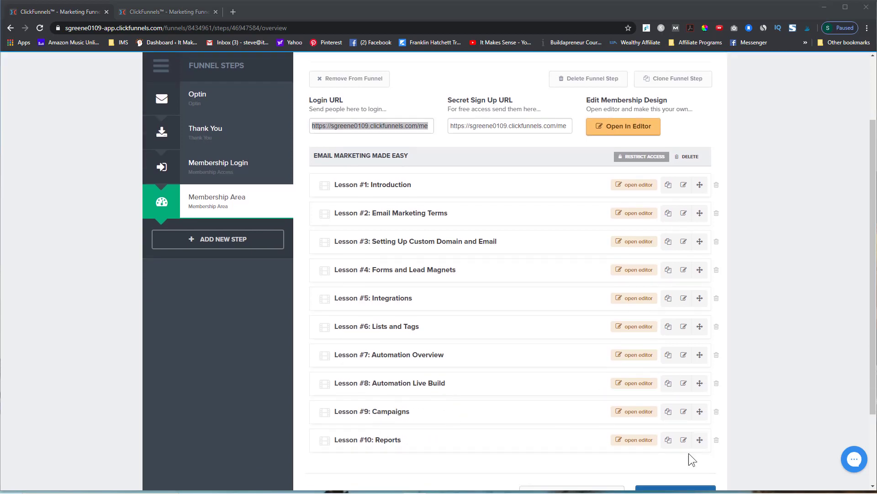
drag(699, 439, 683, 457)
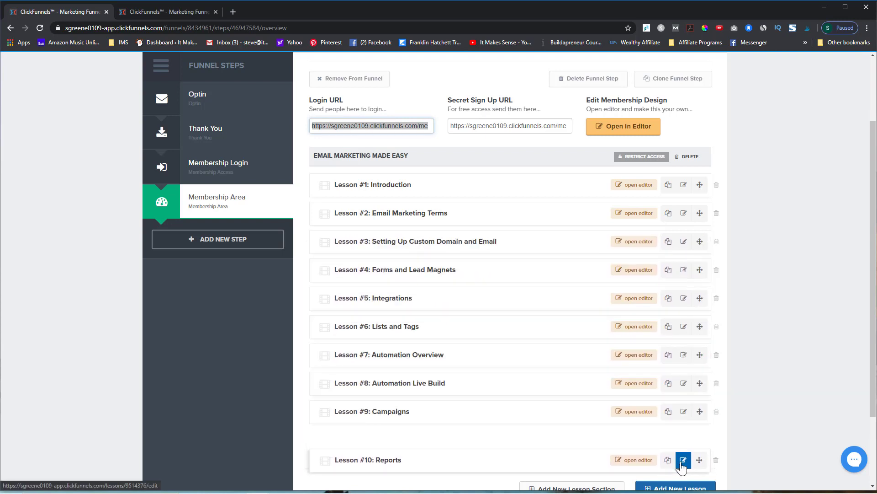
scroll(653, 227, up, 2)
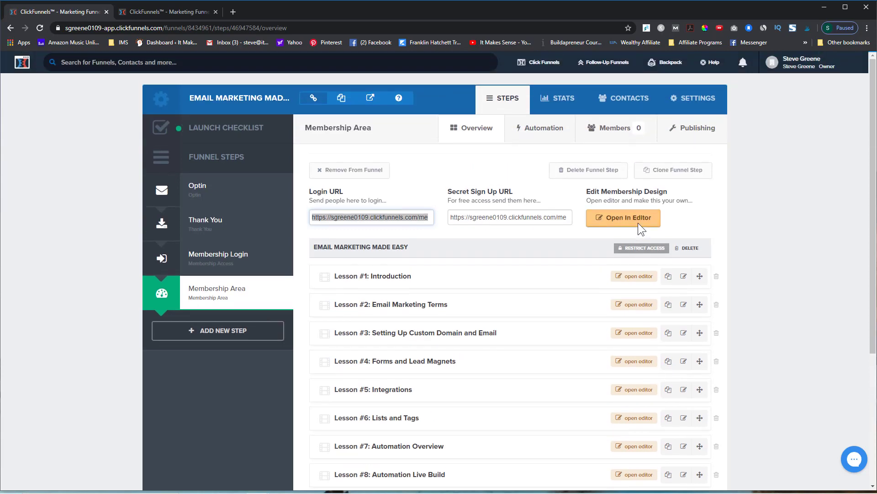
Step: Check the Membership Area's member list and the funnel's page view and opt-in stats, and return to the funnel steps
click(614, 130)
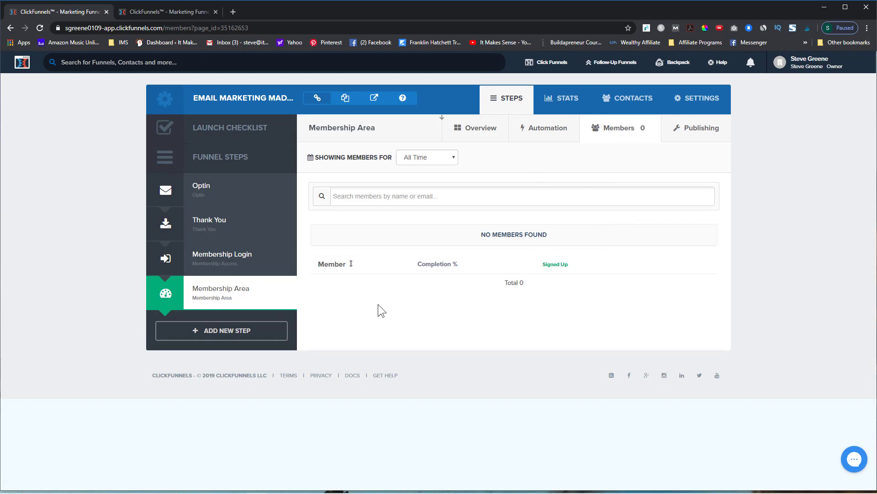
click(561, 97)
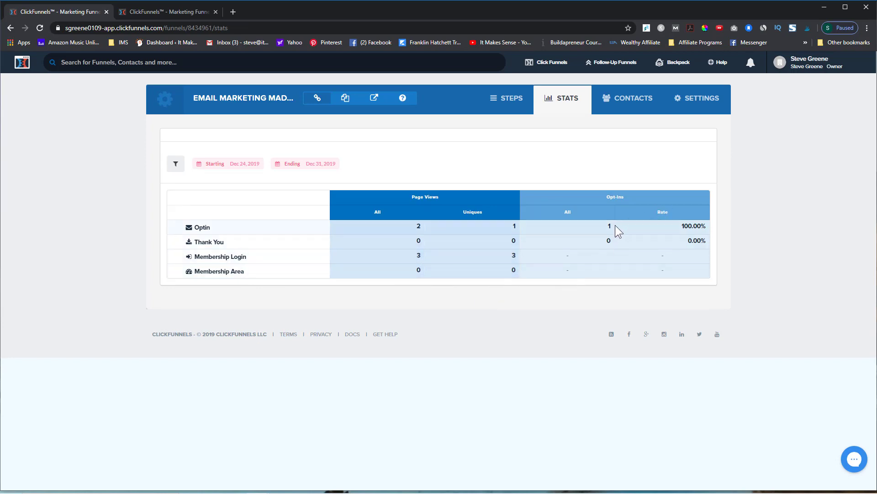
click(495, 106)
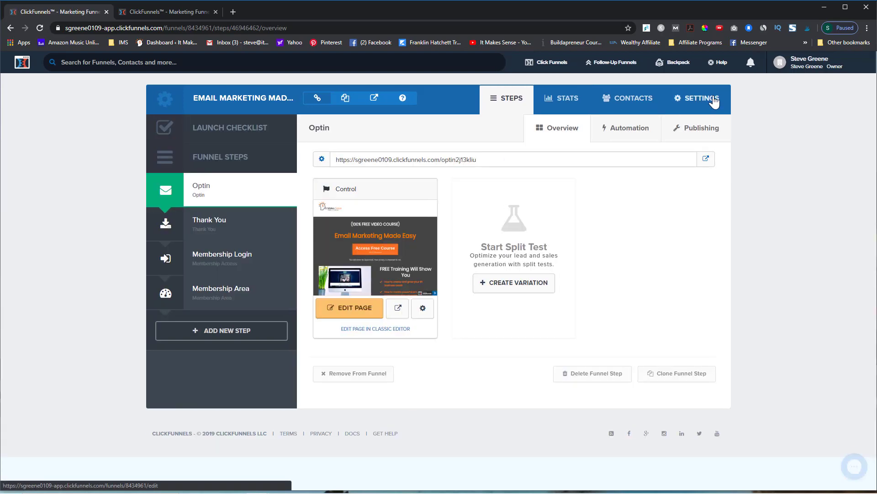
Step: Review the funnel's settings, including domain, tracking code, Stripe, Zapier, webhooks and third-party membership access
click(714, 102)
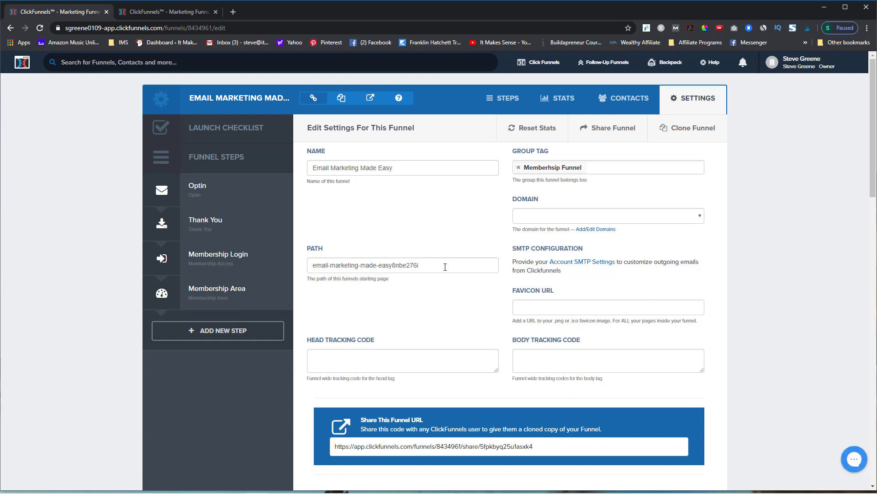
scroll(402, 297, down, 4)
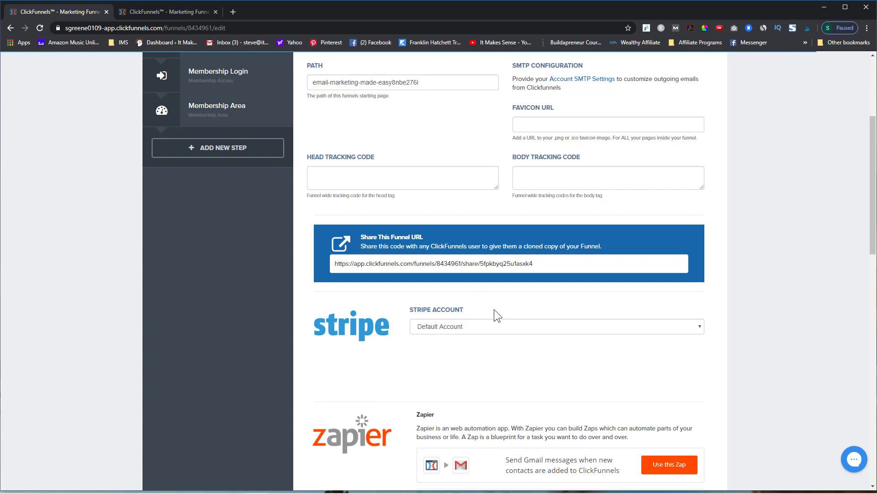
scroll(494, 313, down, 15)
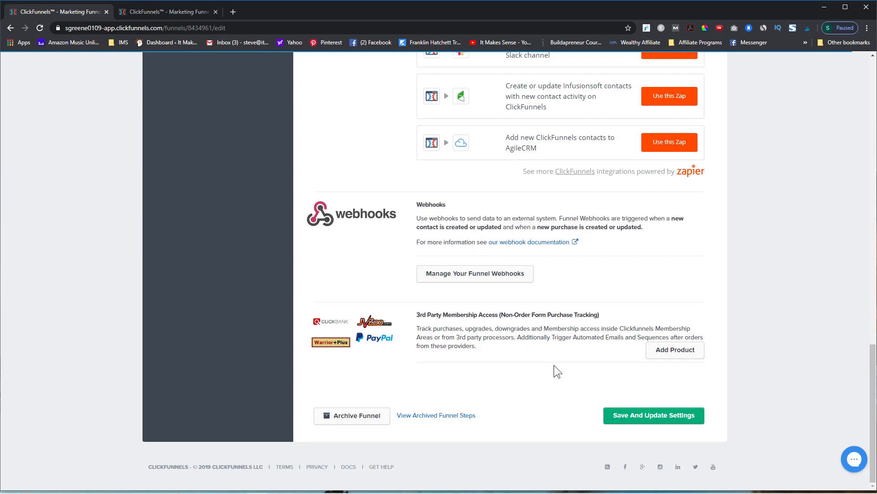
scroll(611, 317, up, 5)
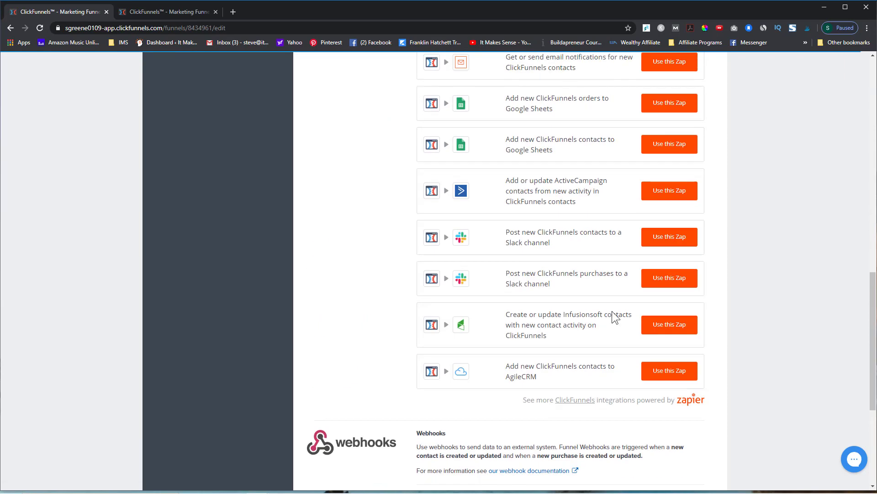
Step: Review the Membership Area's overview, including its login and sign-up URLs, member option and list of ten lessons
scroll(612, 315, up, 15)
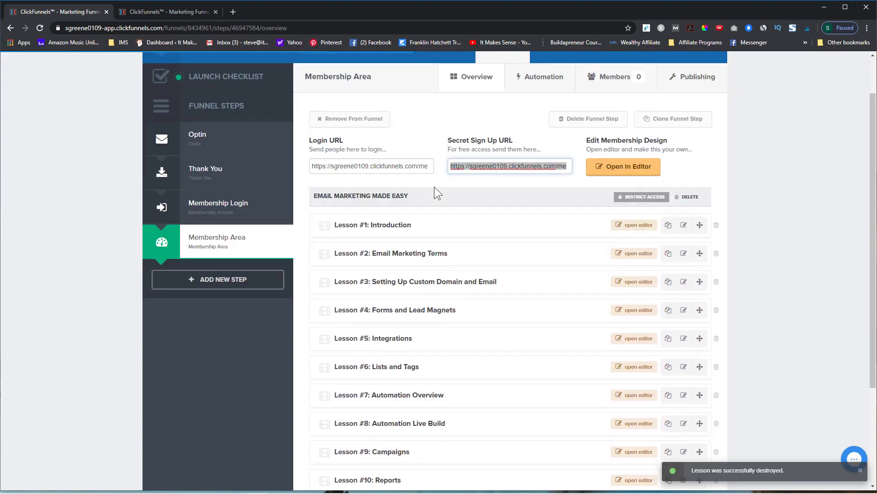
scroll(434, 189, down, 2)
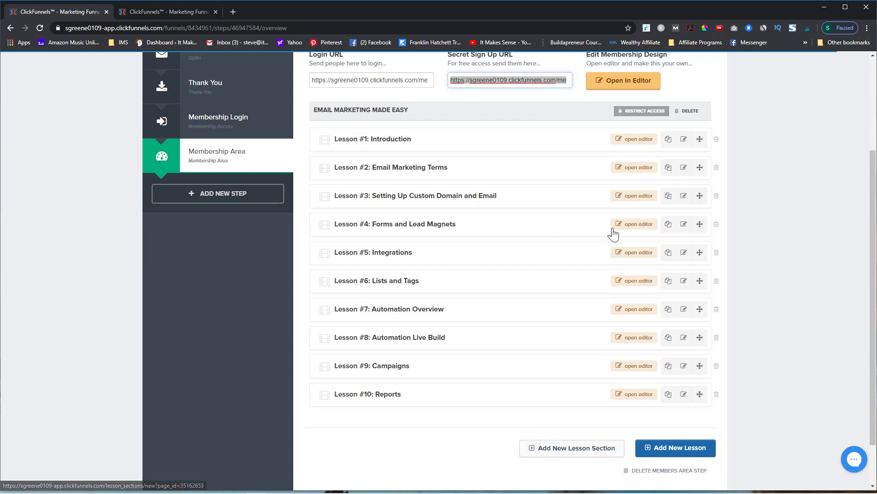
scroll(523, 226, up, 2)
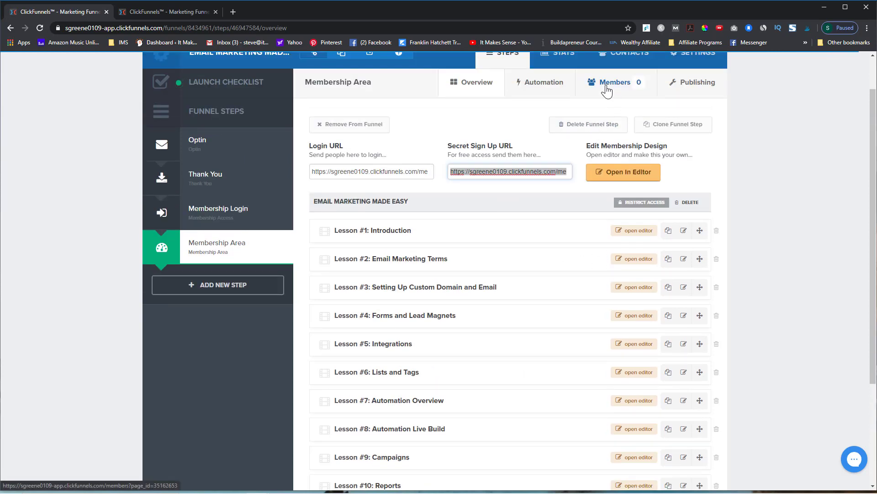
scroll(457, 392, down, 3)
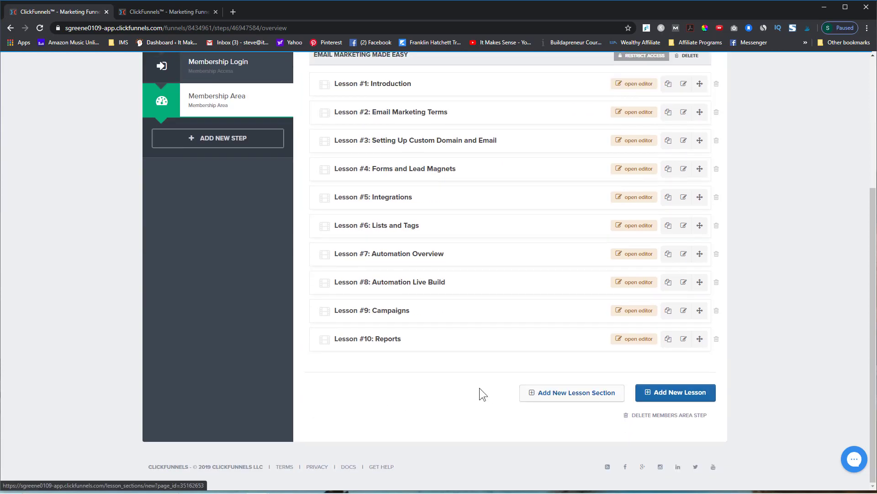
scroll(439, 397, up, 1)
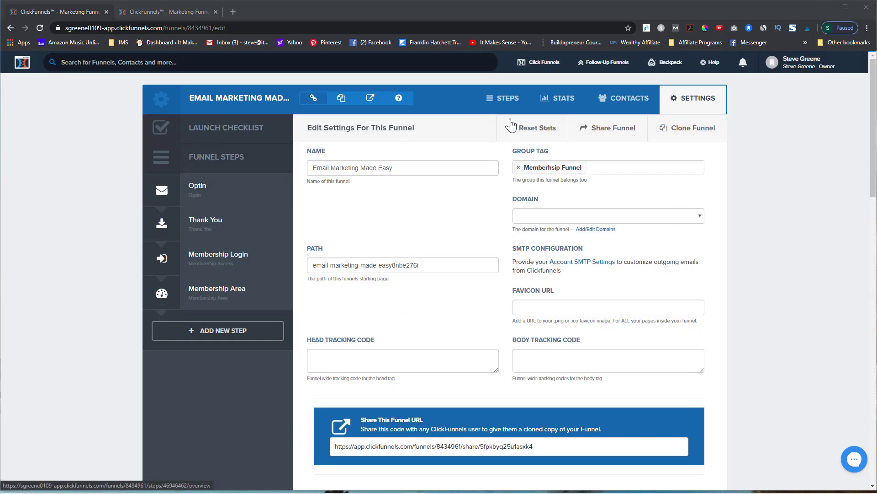
Step: Set the funnel's domain to go.itmakessenseblog.com and save the settings, checking the Membership Area's login and sign-up URLs
click(491, 106)
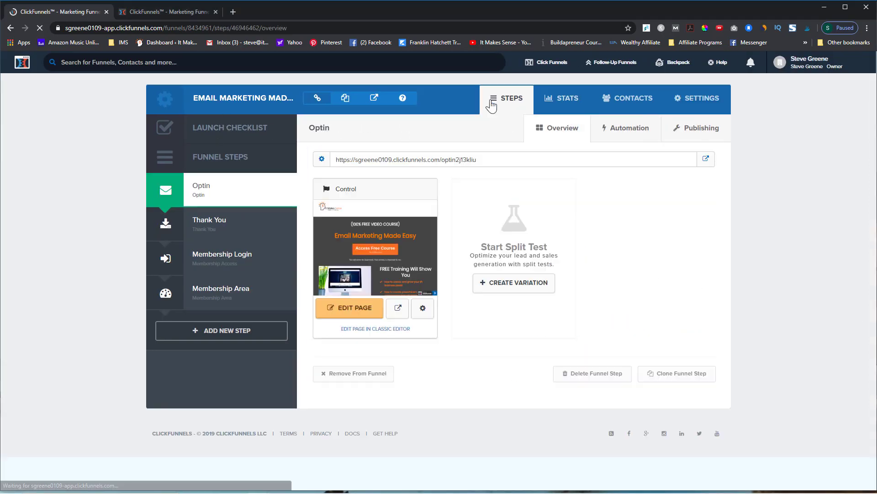
click(706, 100)
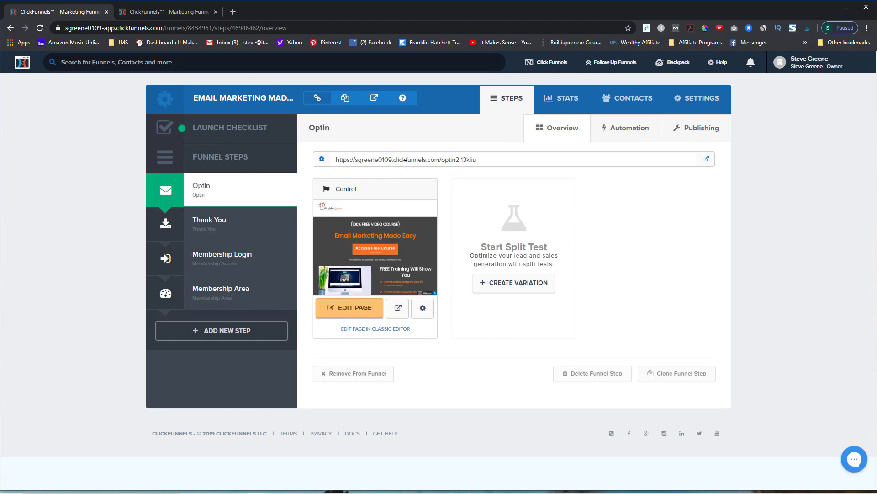
click(704, 98)
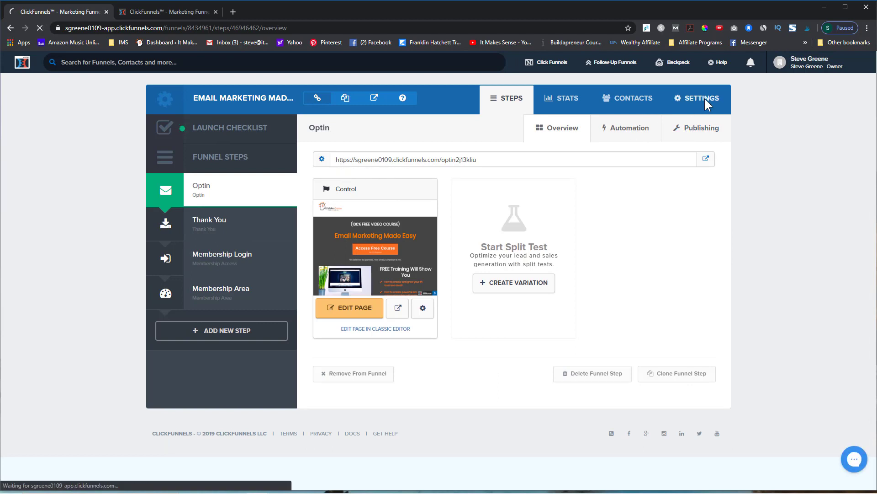
click(694, 215)
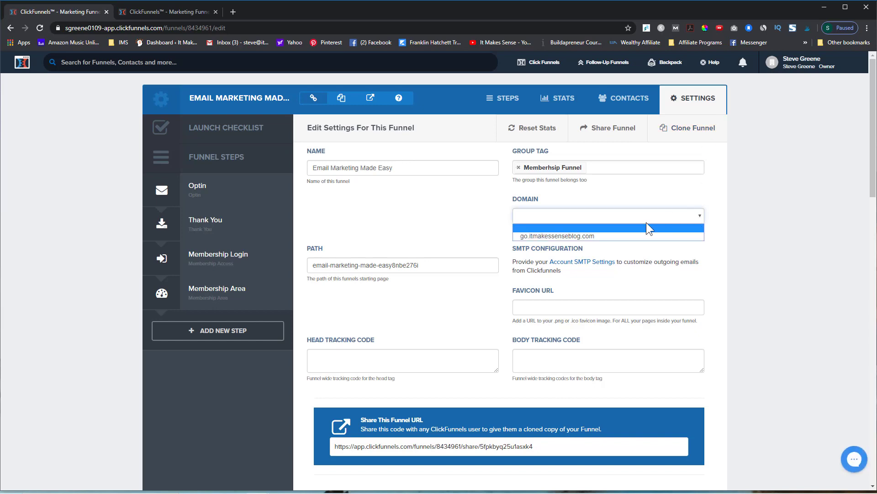
click(594, 239)
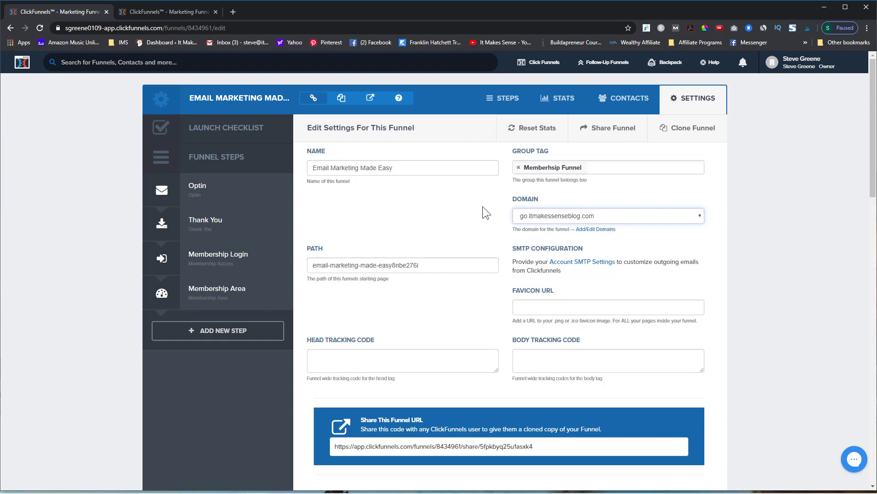
scroll(495, 223, down, 15)
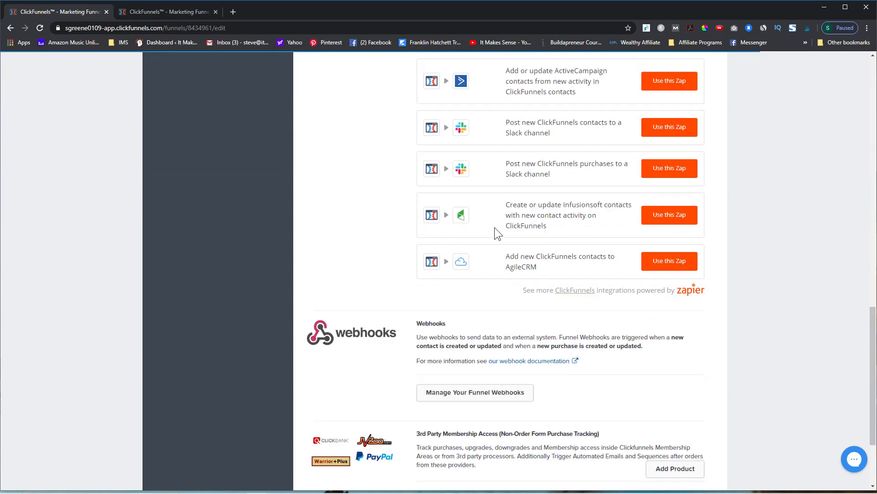
scroll(494, 226, down, 3)
click(654, 415)
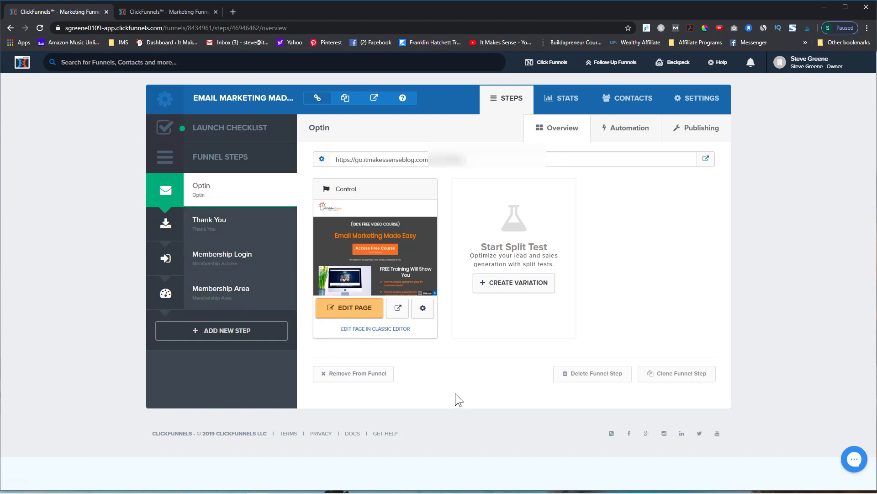
click(232, 298)
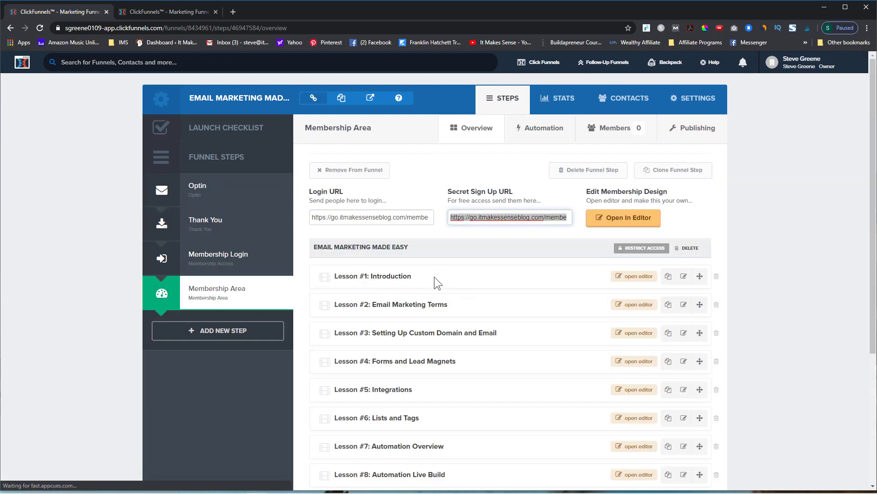
scroll(510, 342, down, 2)
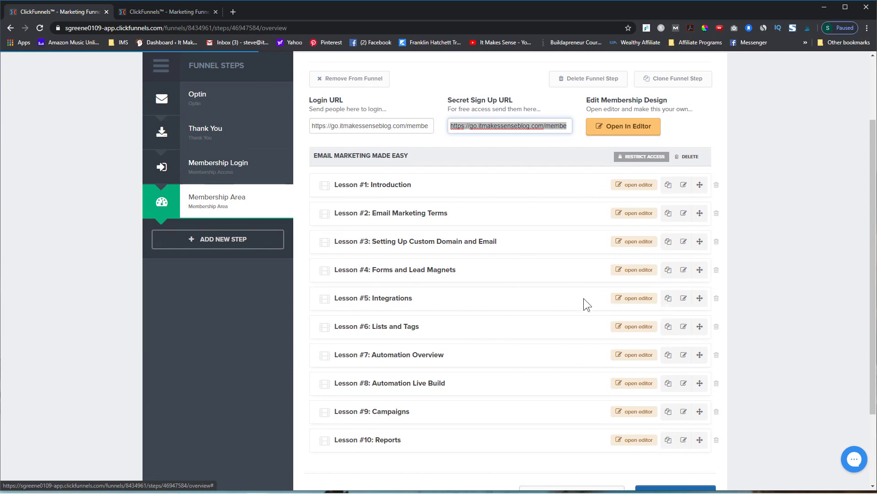